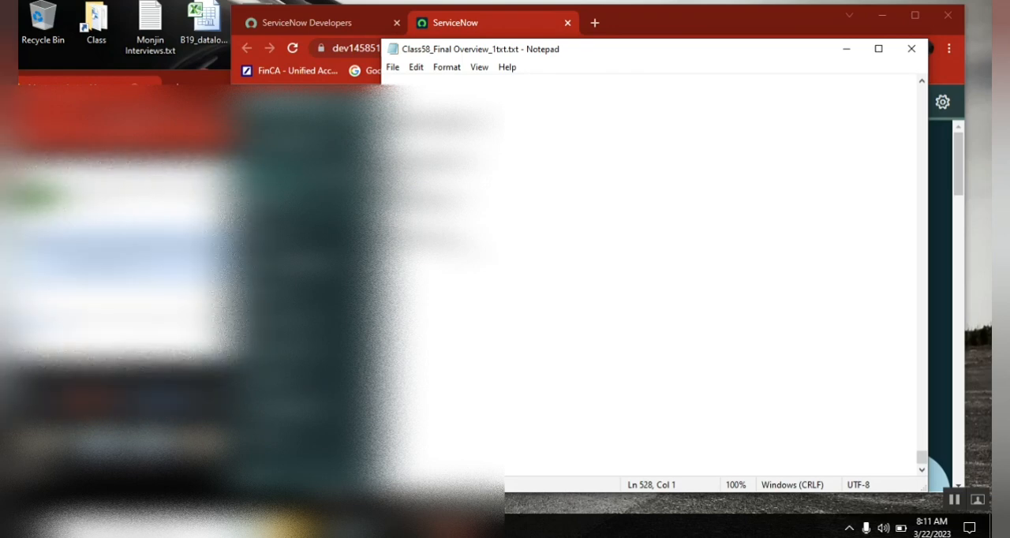
{"action": "left_click", "coordinate": [148, 339]}
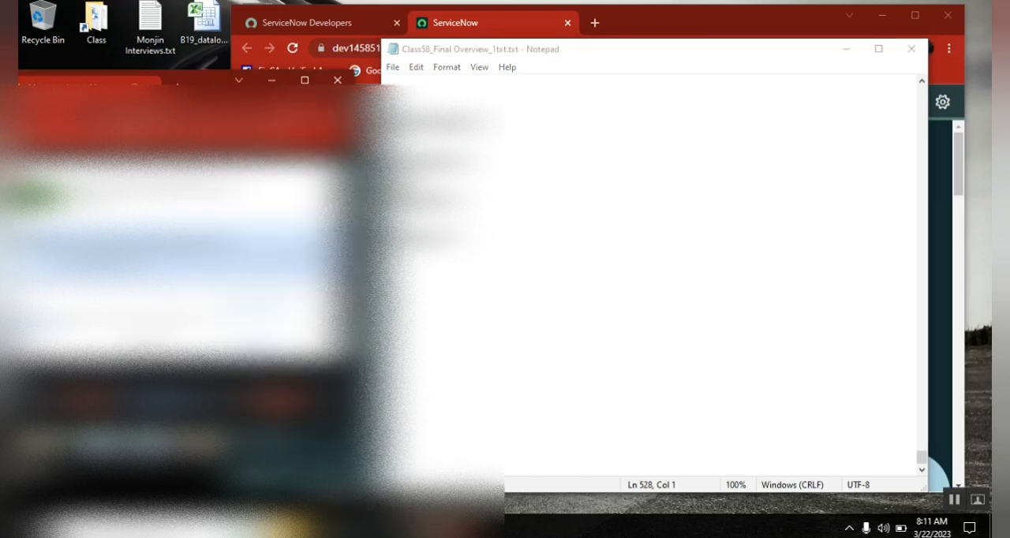
{"action": "left_click", "coordinate": [261, 339]}
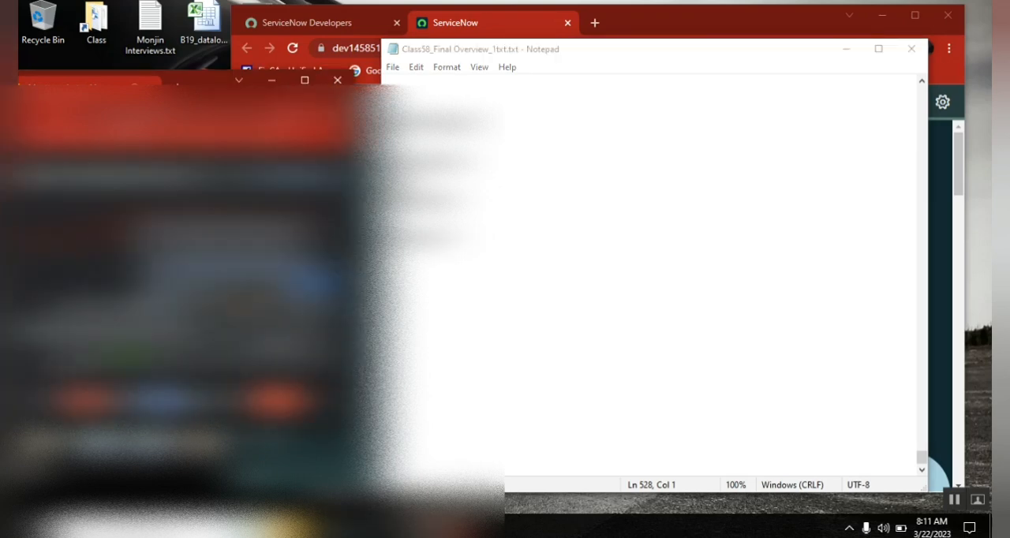
{"action": "left_click_drag", "start_coordinate": [353, 237], "coordinate": [356, 258]}
{"action": "left_click", "coordinate": [448, 316]}
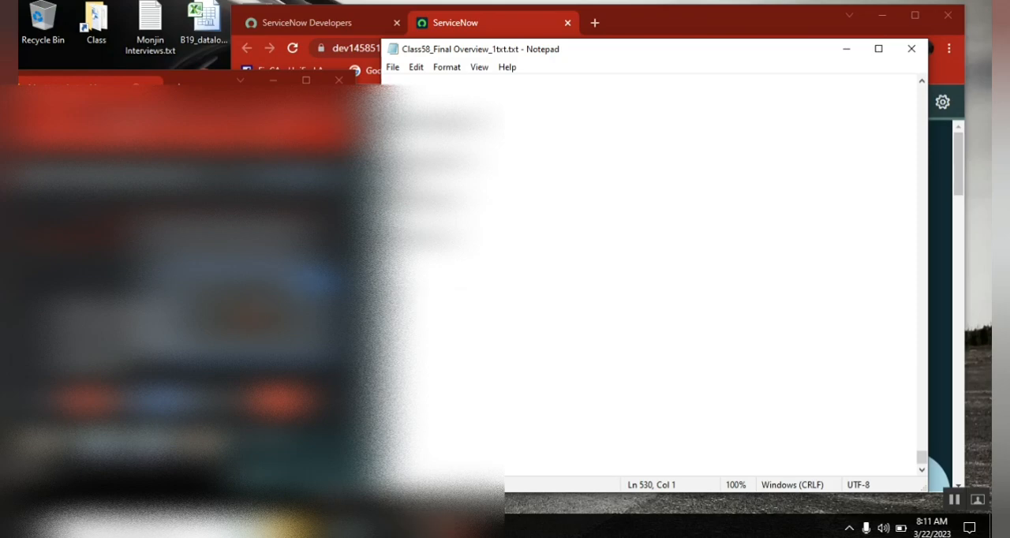
{"action": "left_click", "coordinate": [421, 527]}
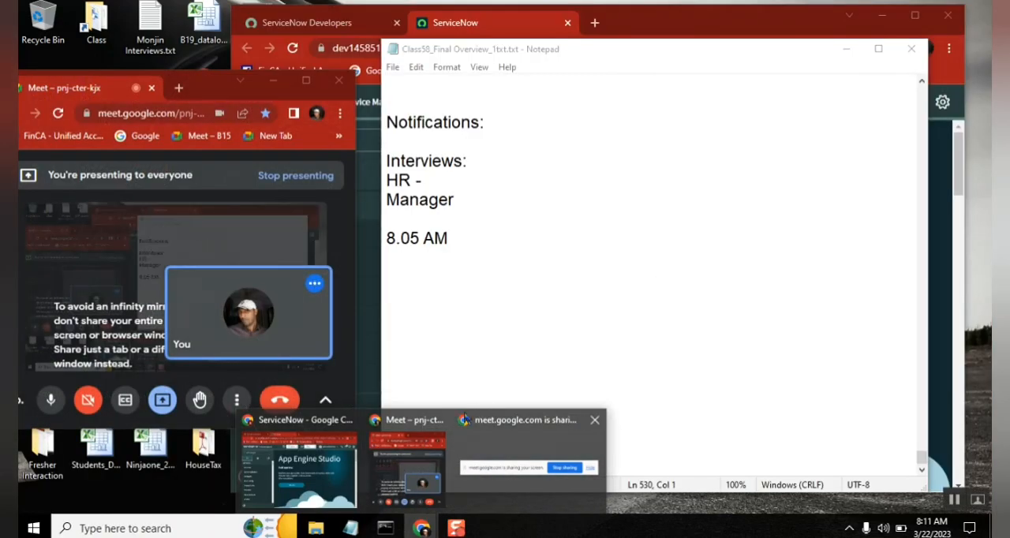
{"action": "left_click", "coordinate": [484, 135]}
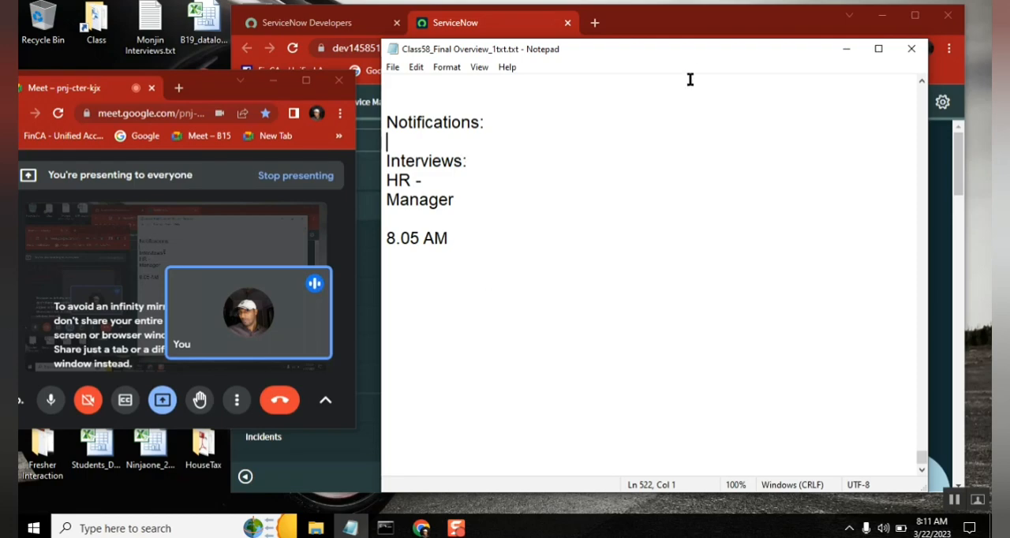
Step: Switch to the ServiceNow browser window, filter the navigator for "notifications" and open the email Notifications list under System Notification
{"action": "left_click", "coordinate": [641, 15]}
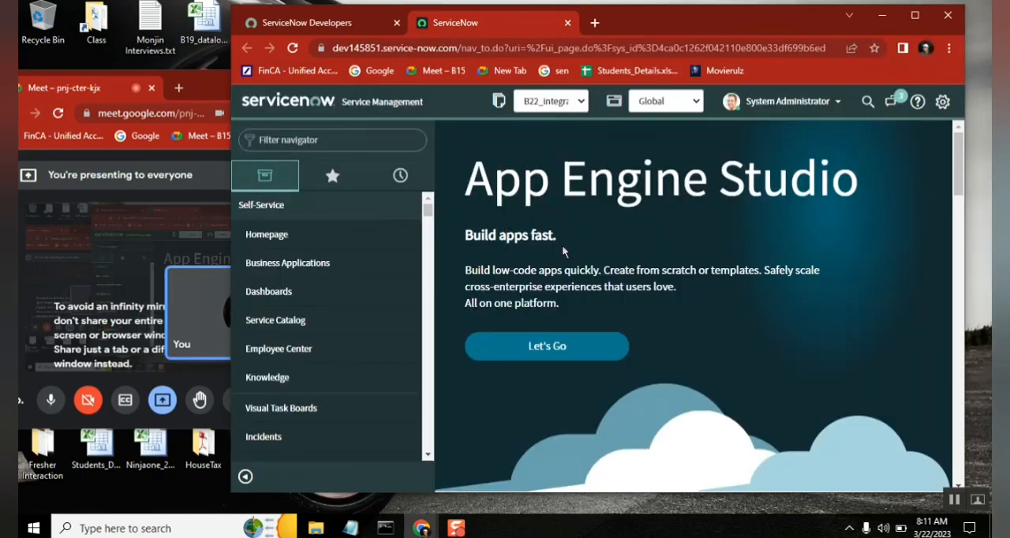
{"action": "left_click", "coordinate": [343, 140]}
{"action": "type", "text": "notifications"}
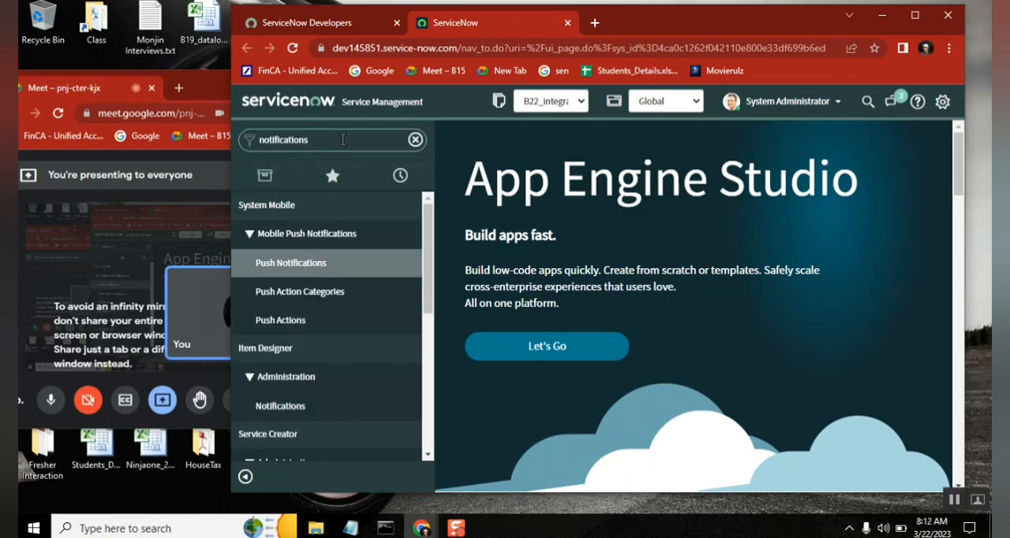
{"action": "left_click_drag", "start_coordinate": [428, 266], "coordinate": [428, 421]}
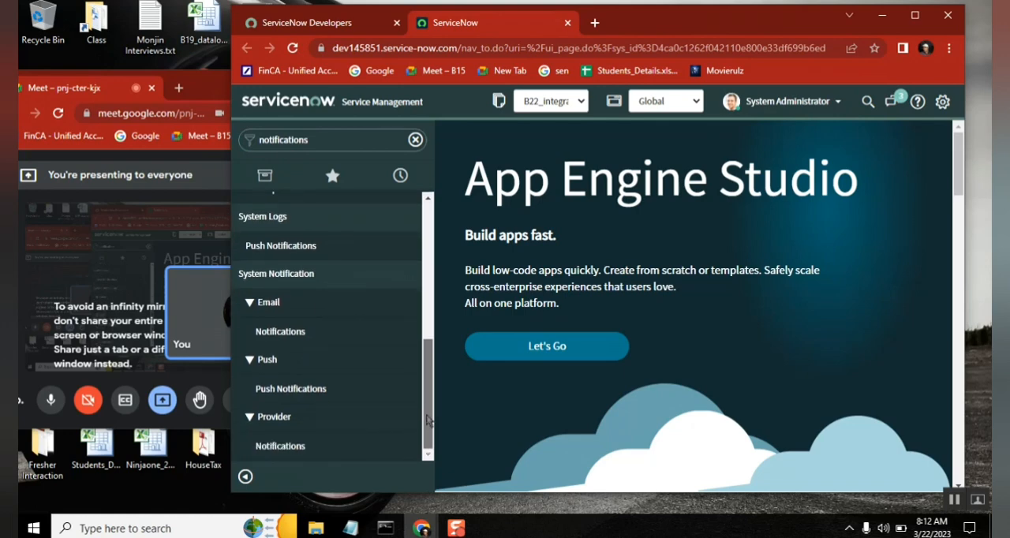
{"action": "left_click", "coordinate": [304, 335]}
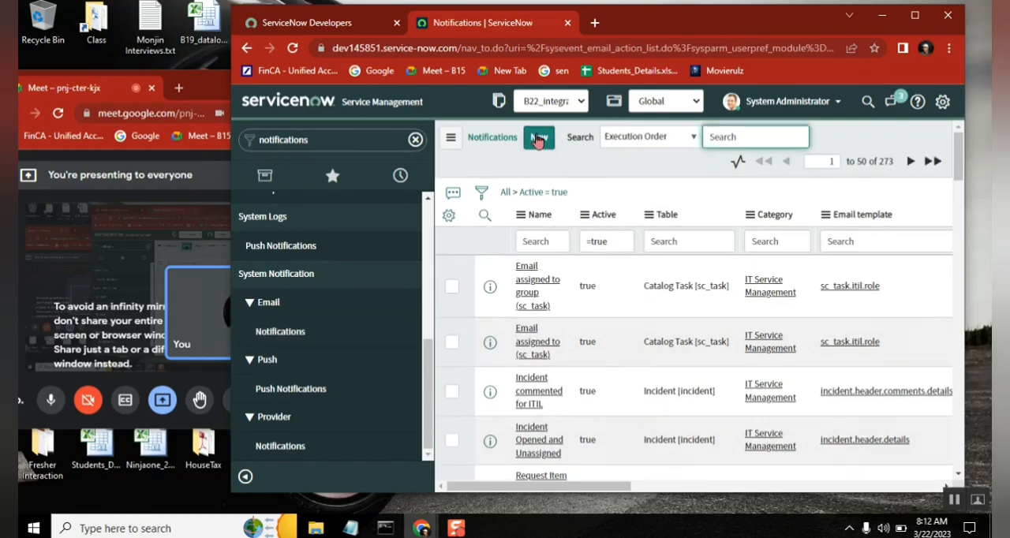
Step: Start a new notification record, maximize the browser window and name the notification "leave created"
{"action": "left_click", "coordinate": [538, 139]}
{"action": "double_click", "coordinate": [638, 23]}
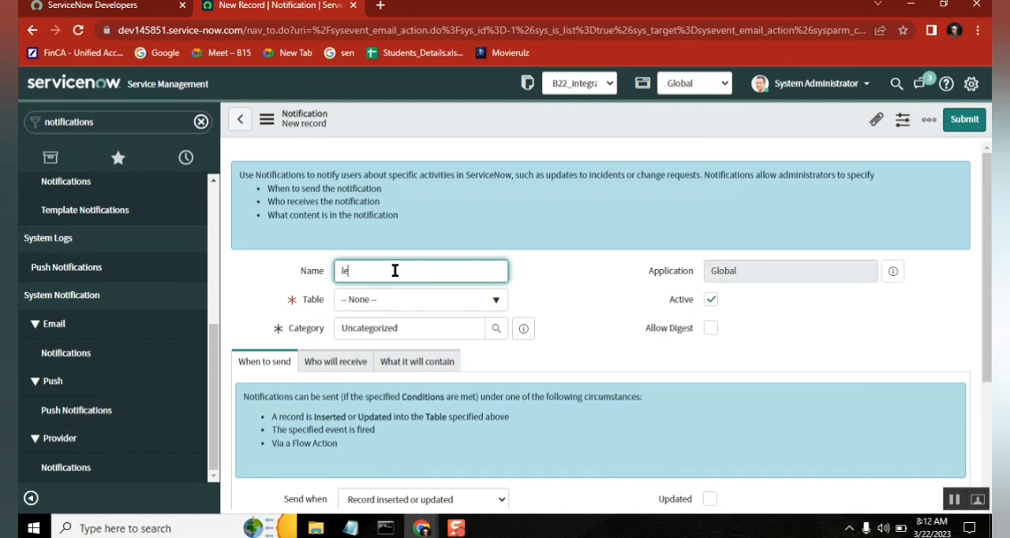
{"action": "type", "text": "are"}
{"action": "key", "text": "BackSpace"}
{"action": "type", "text": "ve created"}
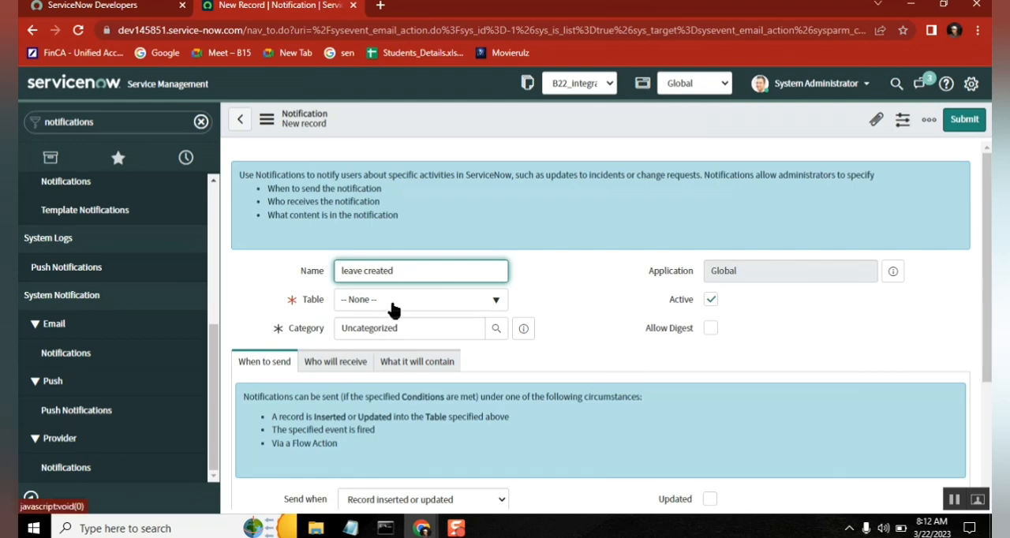
Step: Set the notification's table to Leave Request [u_leave_request]
{"action": "left_click", "coordinate": [394, 304]}
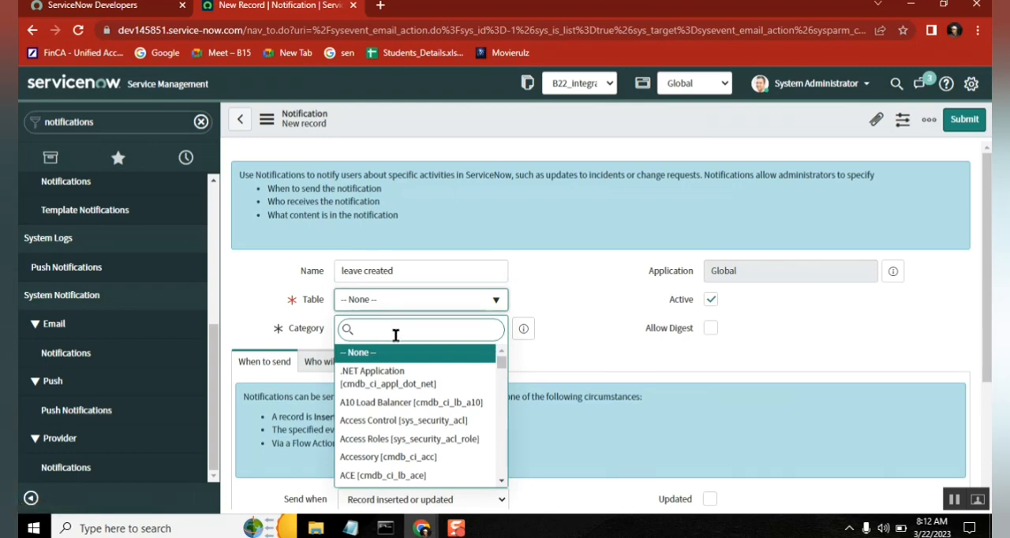
{"action": "type", "text": "leave"}
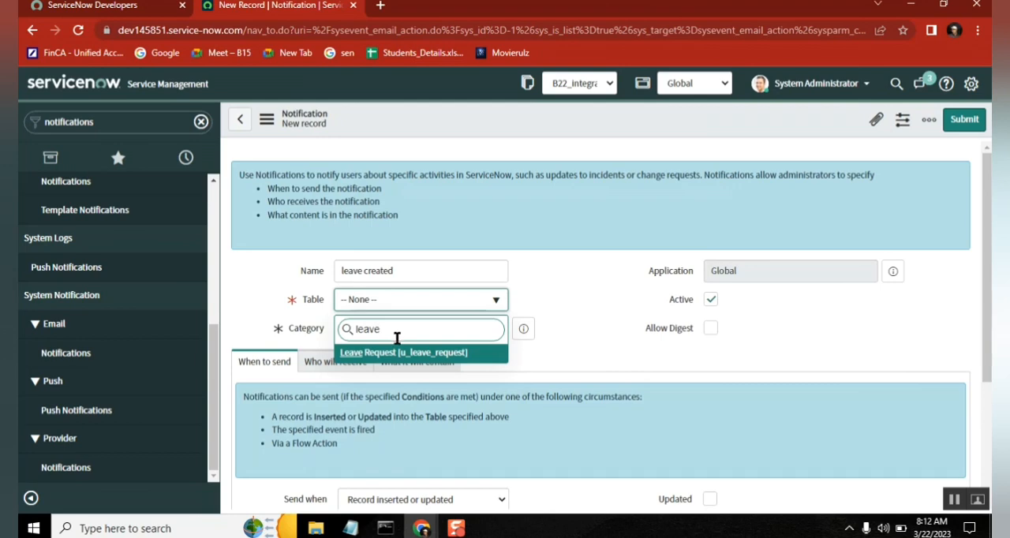
{"action": "left_click", "coordinate": [422, 353]}
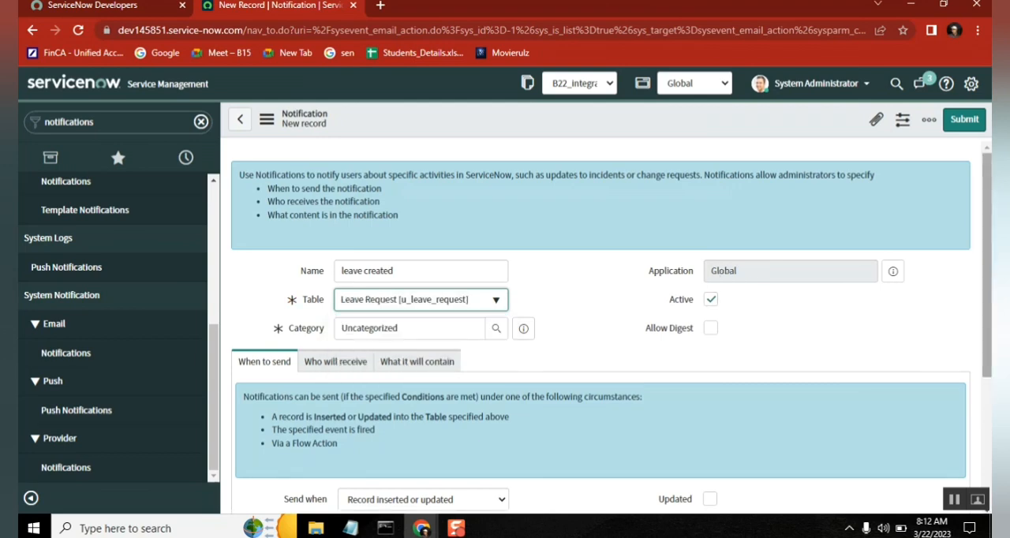
Step: Enable the Inserted option so the notification is sent when a record is inserted, and review the name
{"action": "scroll", "coordinate": [988, 322], "scroll_direction": "down", "scroll_amount": 3}
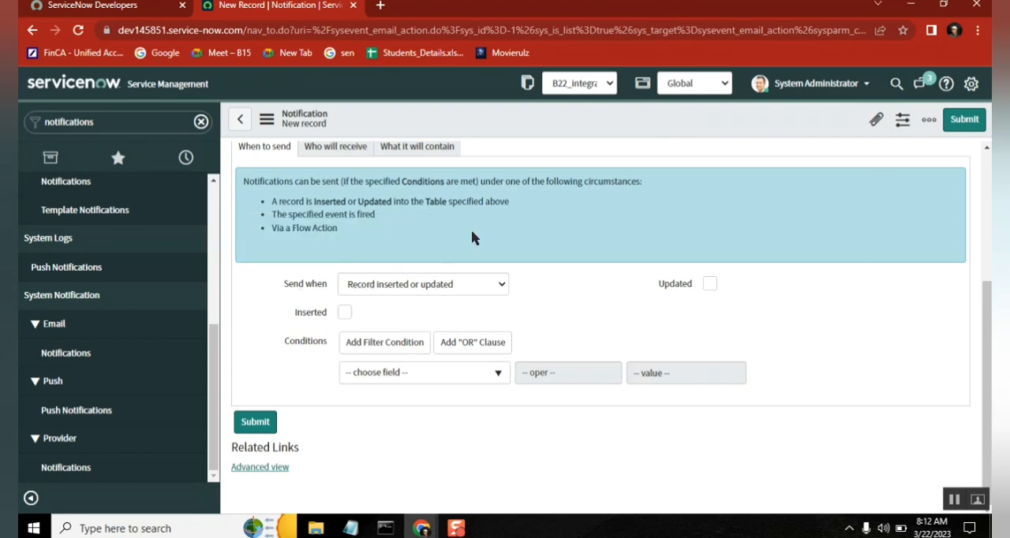
{"action": "left_click", "coordinate": [344, 313]}
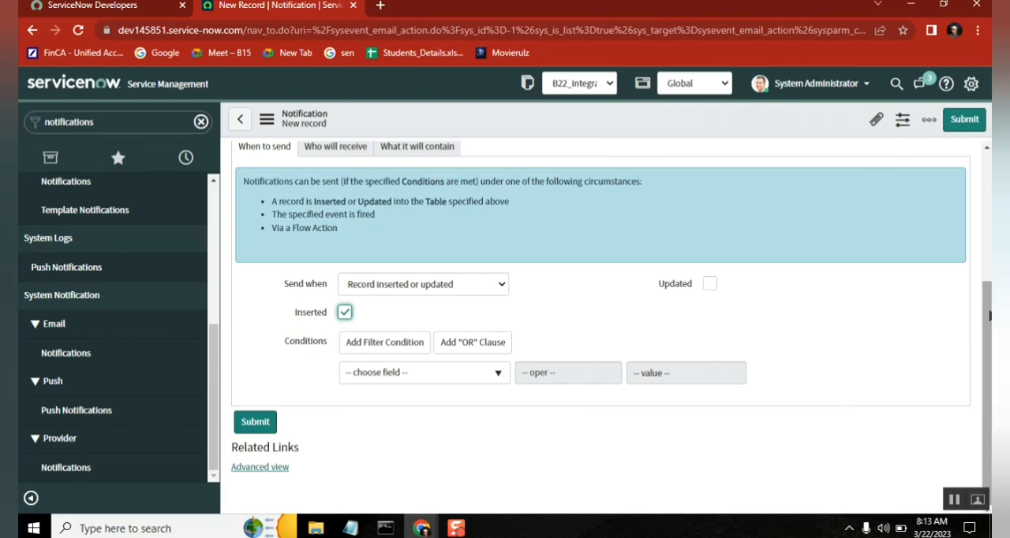
{"action": "left_click_drag", "start_coordinate": [990, 316], "coordinate": [985, 179]}
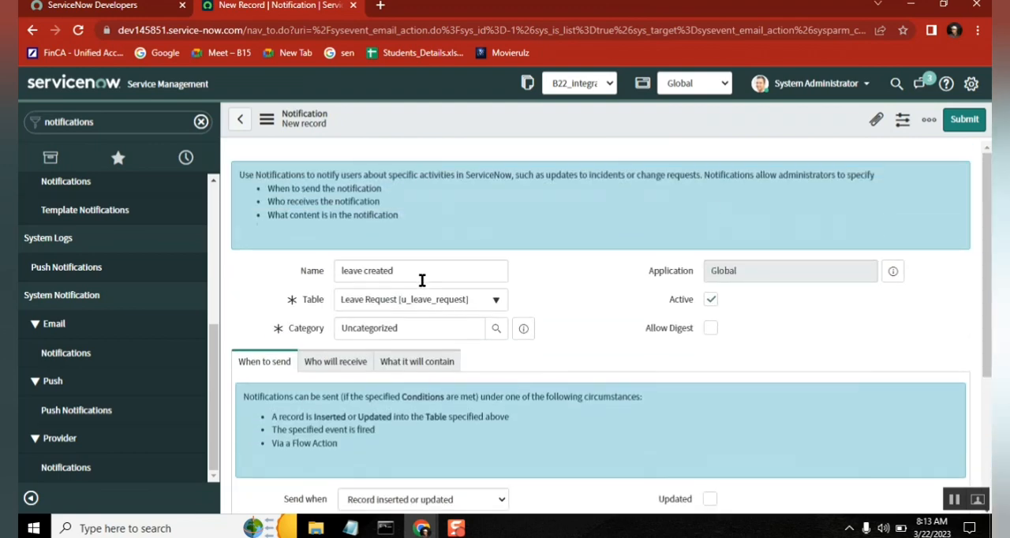
{"action": "left_click_drag", "start_coordinate": [395, 271], "coordinate": [340, 271]}
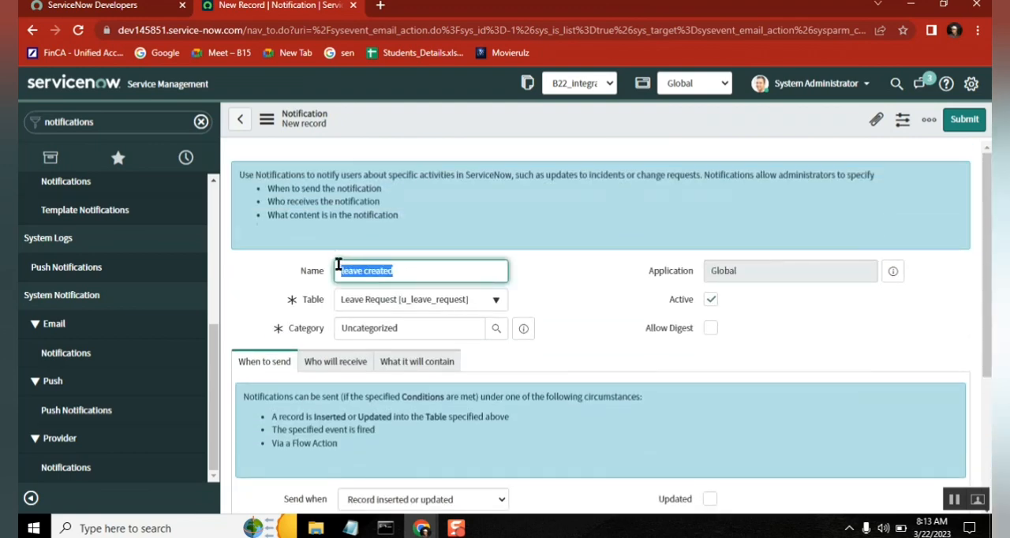
{"action": "left_click", "coordinate": [424, 273]}
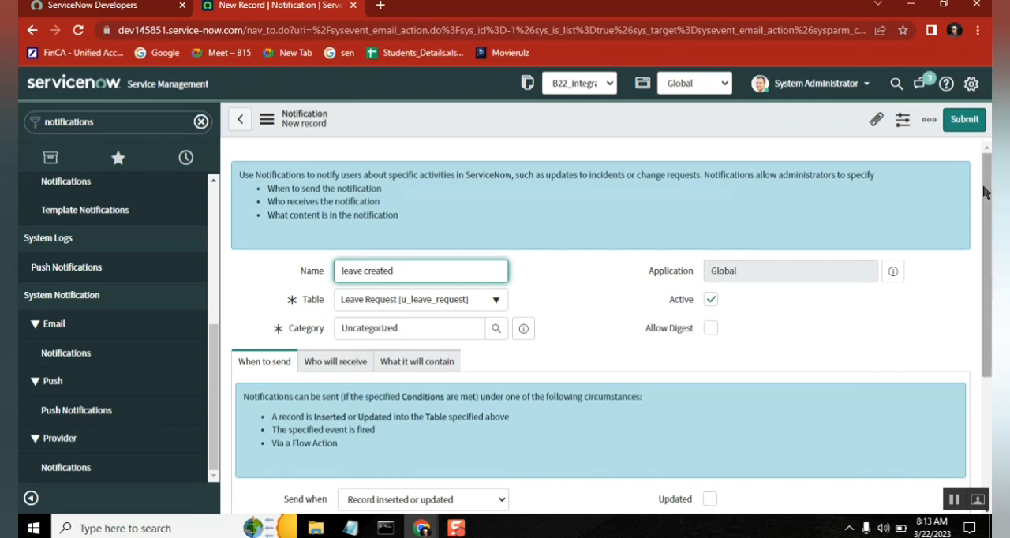
{"action": "left_click_drag", "start_coordinate": [987, 195], "coordinate": [989, 329]}
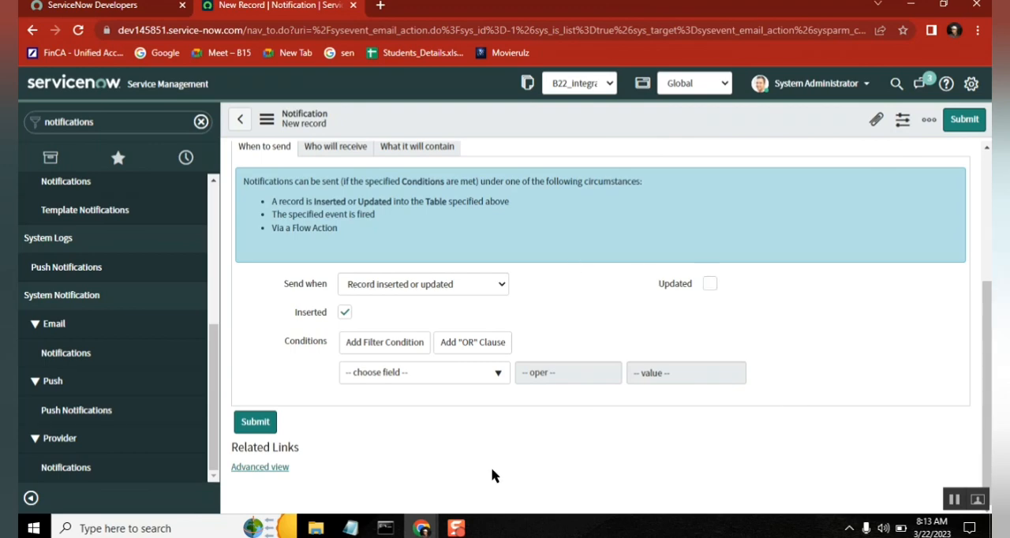
Step: Switch to the Notepad class notes and write "send a notification on" below the 8.05 AM line
{"action": "left_click", "coordinate": [350, 528]}
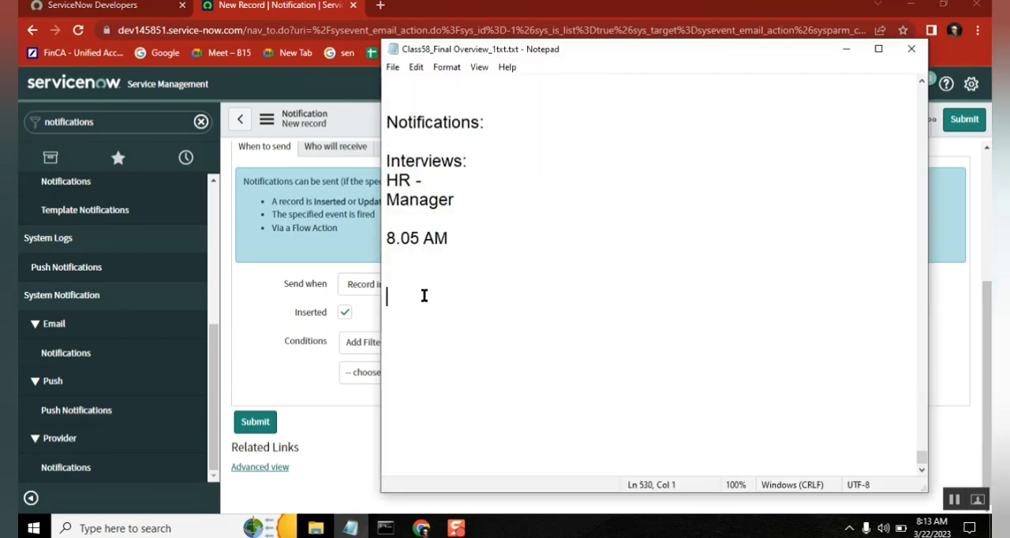
{"action": "type", "text": "send a "}
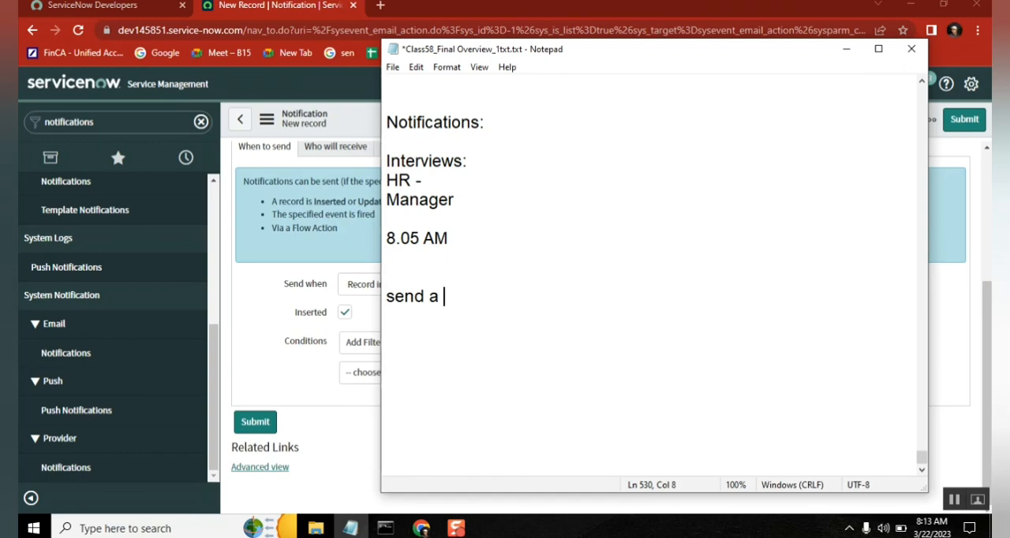
{"action": "type", "text": "notification"}
{"action": "key", "text": "Return"}
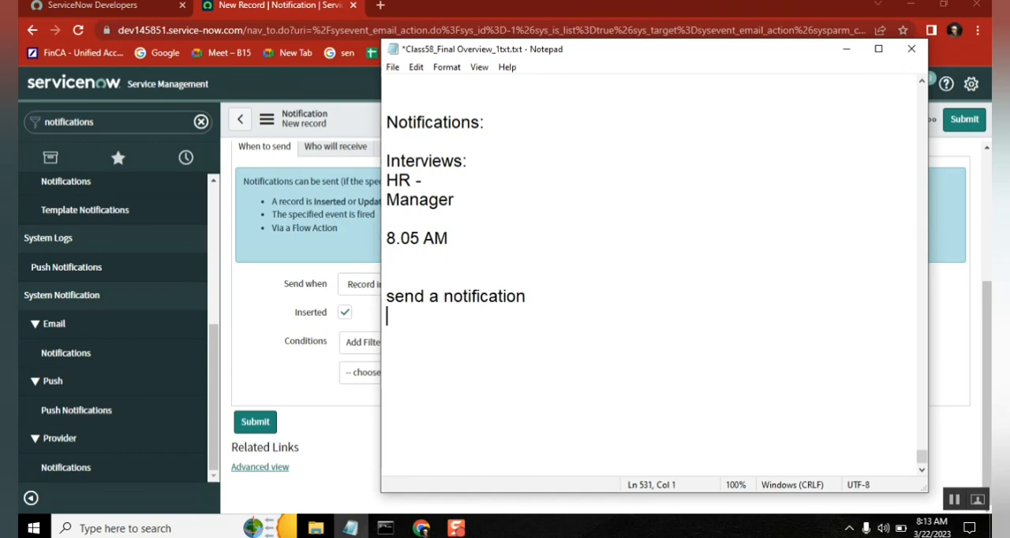
{"action": "type", "text": "8"}
{"action": "key", "text": "BackSpace"}
{"action": "key", "text": "BackSpace"}
{"action": "type", "text": "on"}
Step: Add a line reading "leave request created" below the notification note
{"action": "key", "text": "Return"}
{"action": "type", "text": "g"}
{"action": "key", "text": "BackSpace"}
{"action": "type", "text": "leave re"}
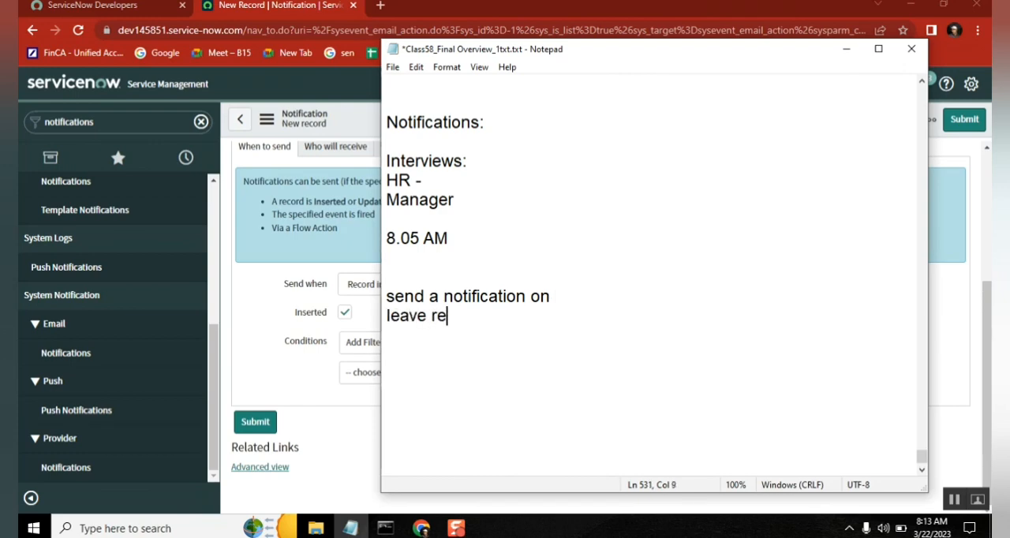
{"action": "type", "text": "quest creation"}
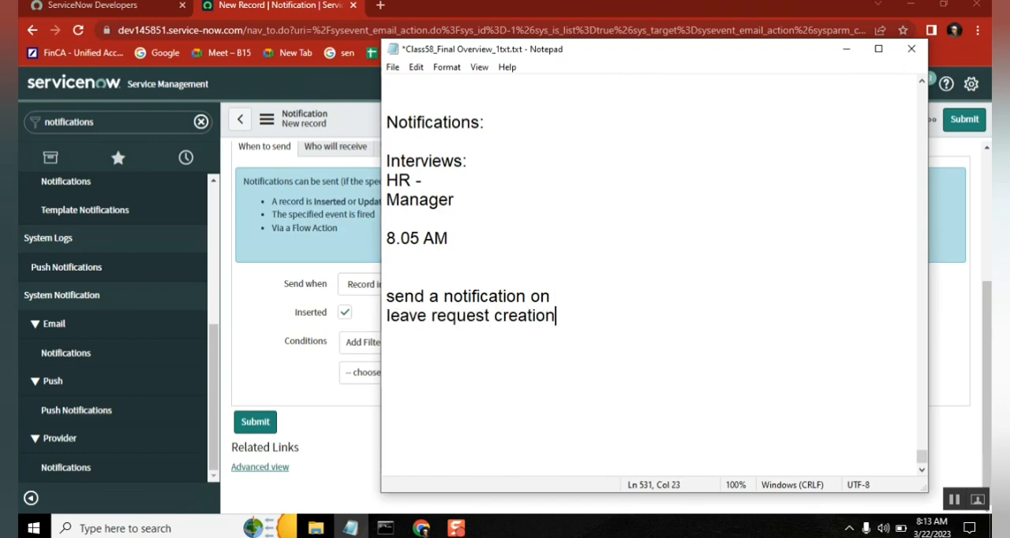
{"action": "key", "text": "BackSpace"}
{"action": "key", "text": "BackSpace"}
{"action": "key", "text": "BackSpace"}
{"action": "type", "text": "ed"}
Step: Add a further line reading "assignment group changed" to the notes
{"action": "key", "text": "Return"}
{"action": "type", "text": "assignment group changed"}
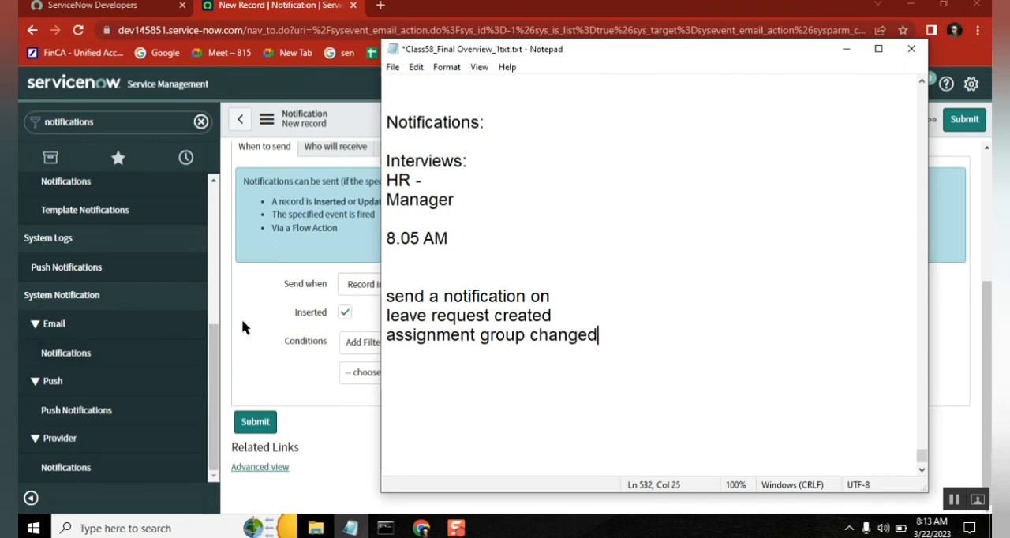
Step: Return to ServiceNow, filter the navigator for "leave" and open the list of open leave requests in a new browser tab
{"action": "left_click", "coordinate": [245, 325]}
{"action": "left_click", "coordinate": [117, 120]}
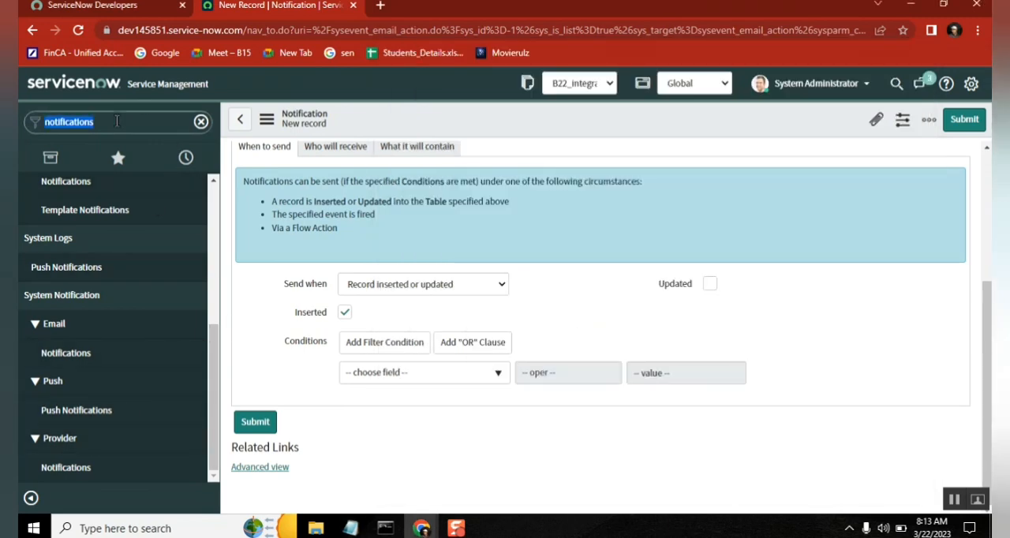
{"action": "type", "text": "leave"}
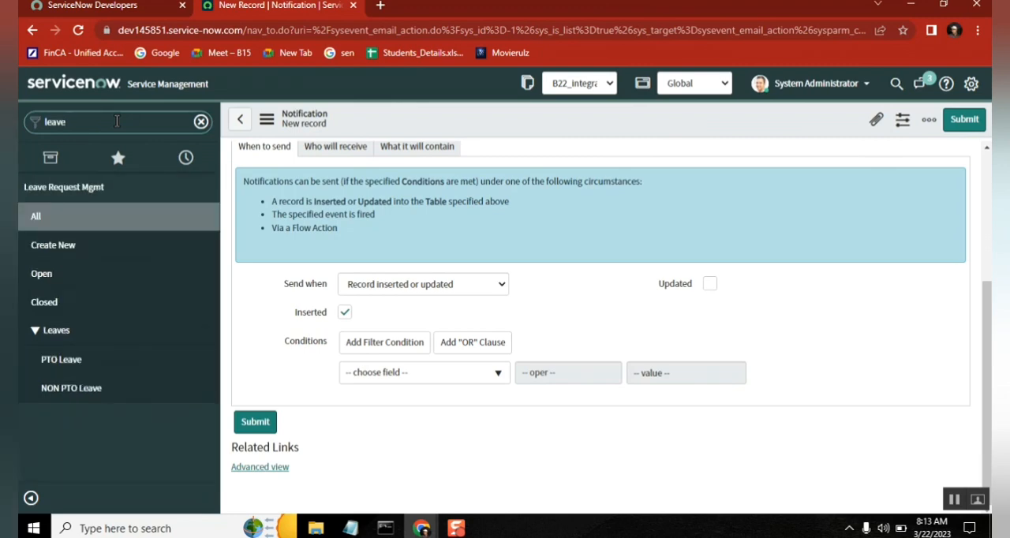
{"action": "middle_click", "coordinate": [63, 290]}
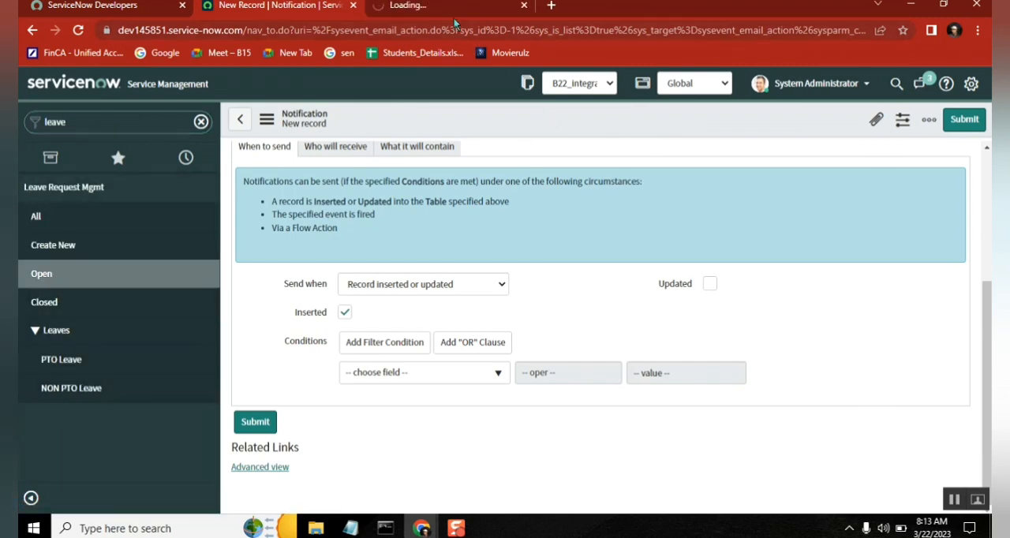
{"action": "left_click", "coordinate": [451, 11]}
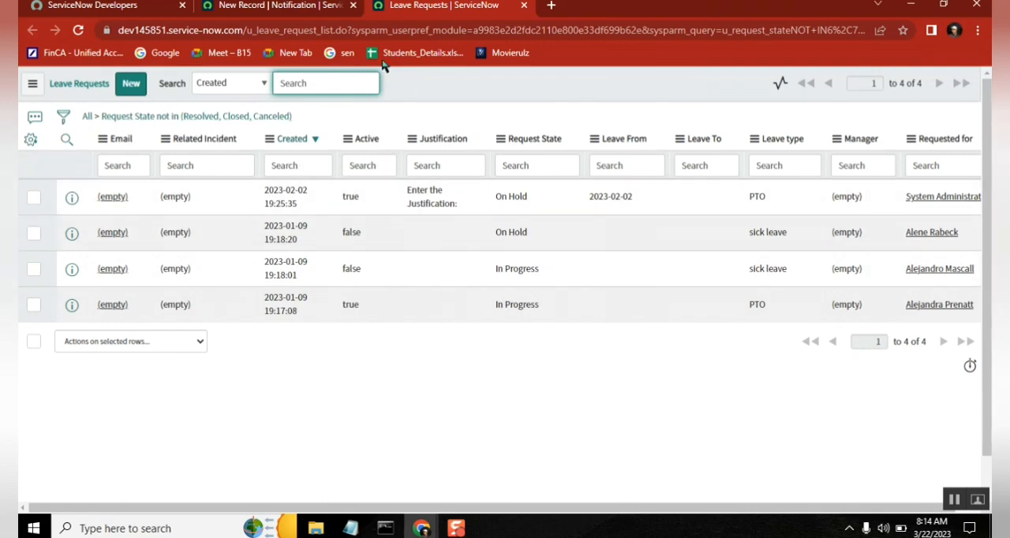
Step: Open a blank leave request form from the list and dismiss the browser alert
{"action": "left_click", "coordinate": [128, 87]}
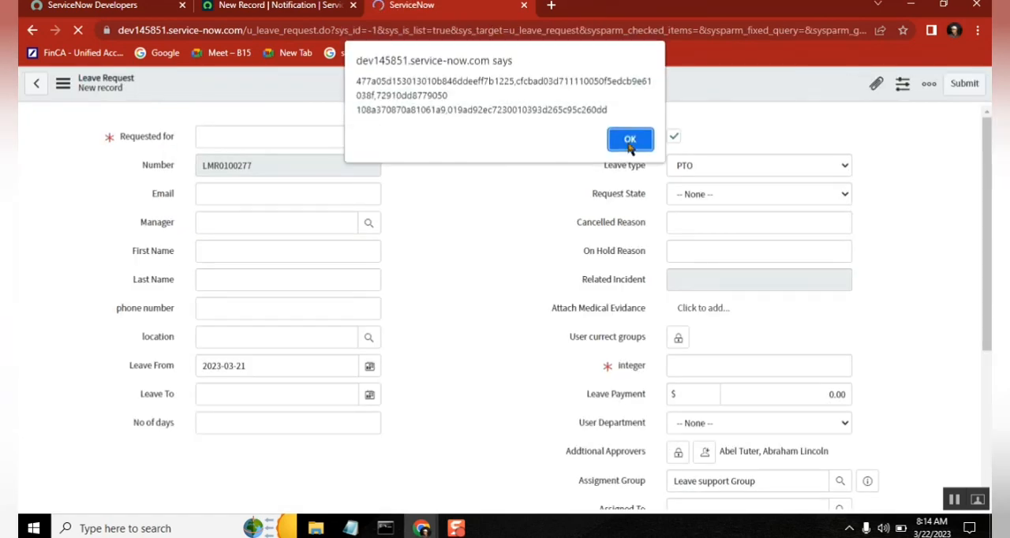
{"action": "left_click", "coordinate": [630, 141]}
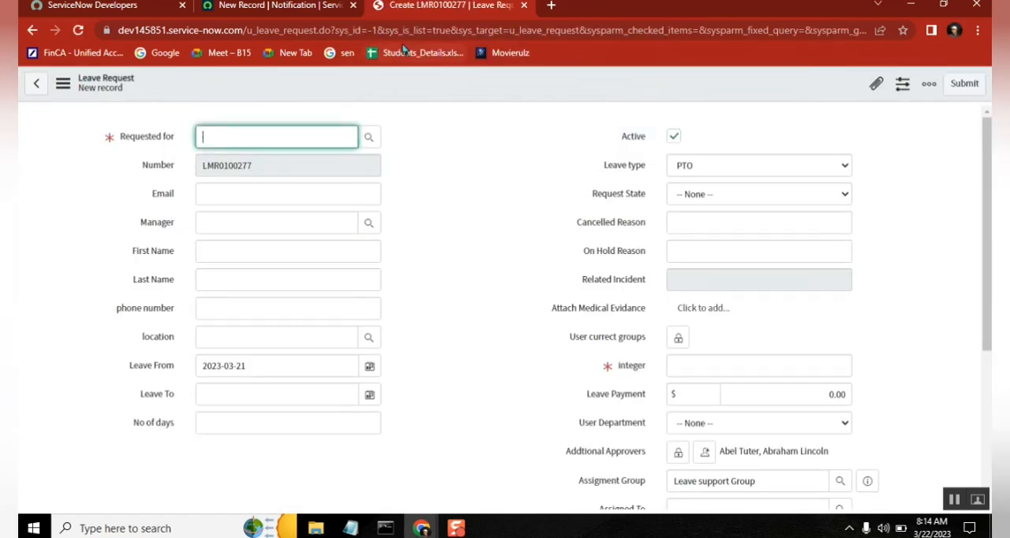
Step: Open the leave requests list in another browser tab, open the on-hold PTO request from it and dismiss the alert
{"action": "middle_click", "coordinate": [34, 33]}
{"action": "left_click", "coordinate": [591, 11]}
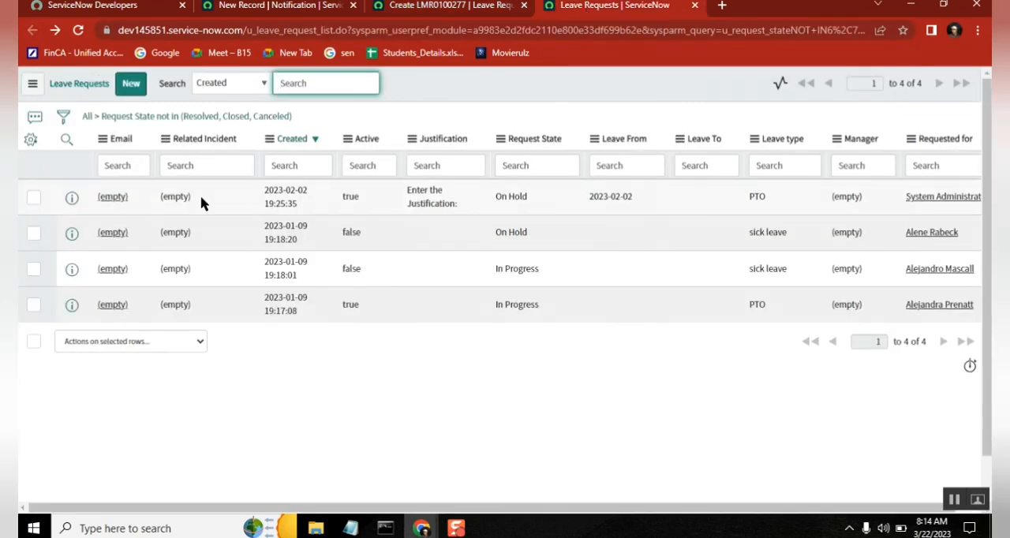
{"action": "left_click", "coordinate": [113, 198]}
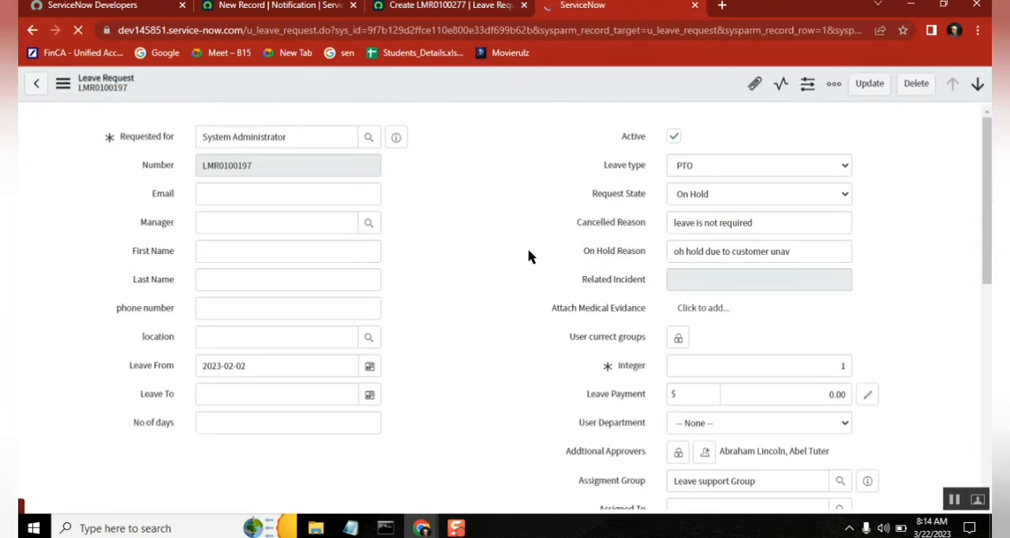
{"action": "left_click", "coordinate": [628, 141]}
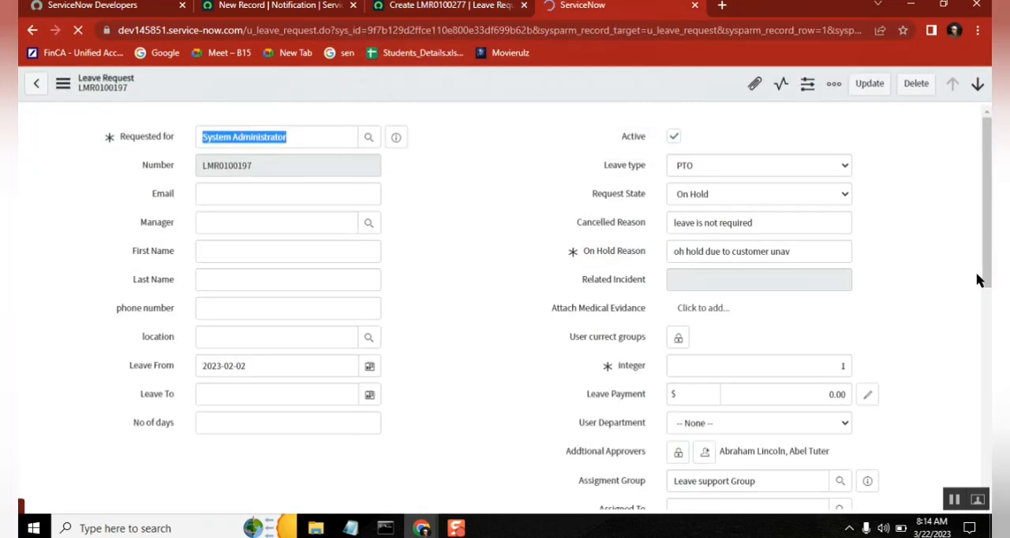
Step: Examine the assignment group on the on-hold leave request
{"action": "scroll", "coordinate": [977, 280], "scroll_direction": "down", "scroll_amount": 3}
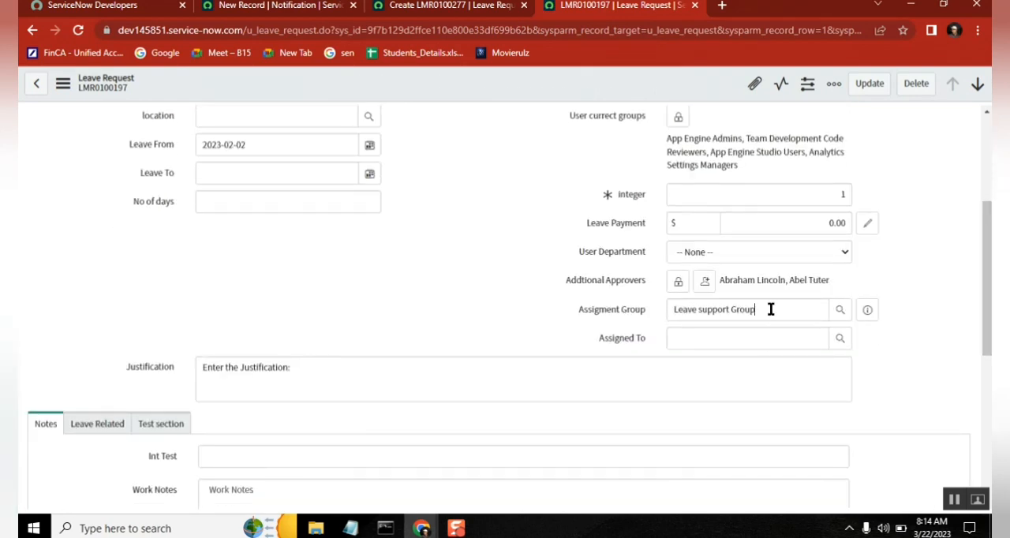
{"action": "left_click_drag", "start_coordinate": [771, 309], "coordinate": [650, 314]}
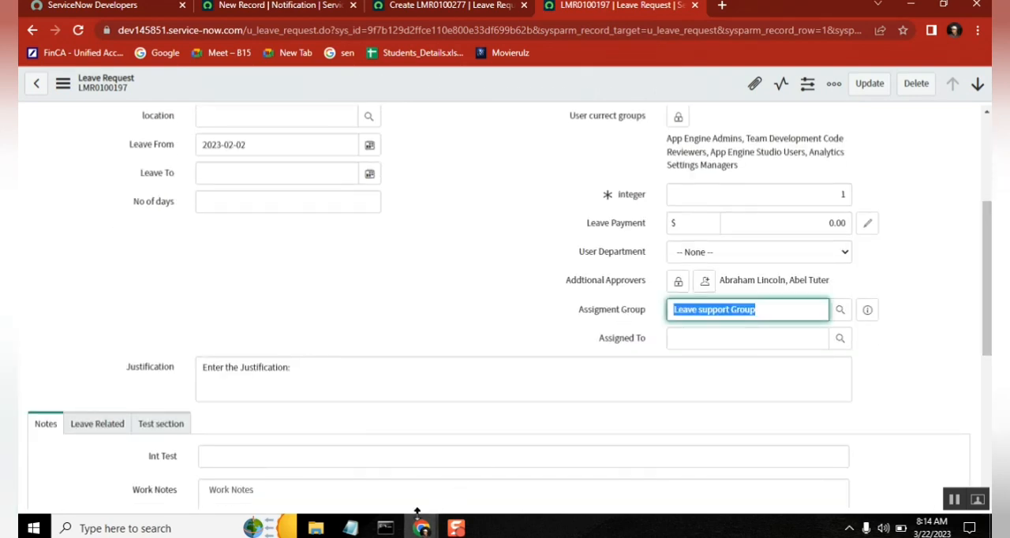
Step: Switch to the Google Meet window, admit all waiting participants, and return to the leave request in ServiceNow
{"action": "key", "text": "alt+Tab"}
{"action": "key", "text": "alt+Tab"}
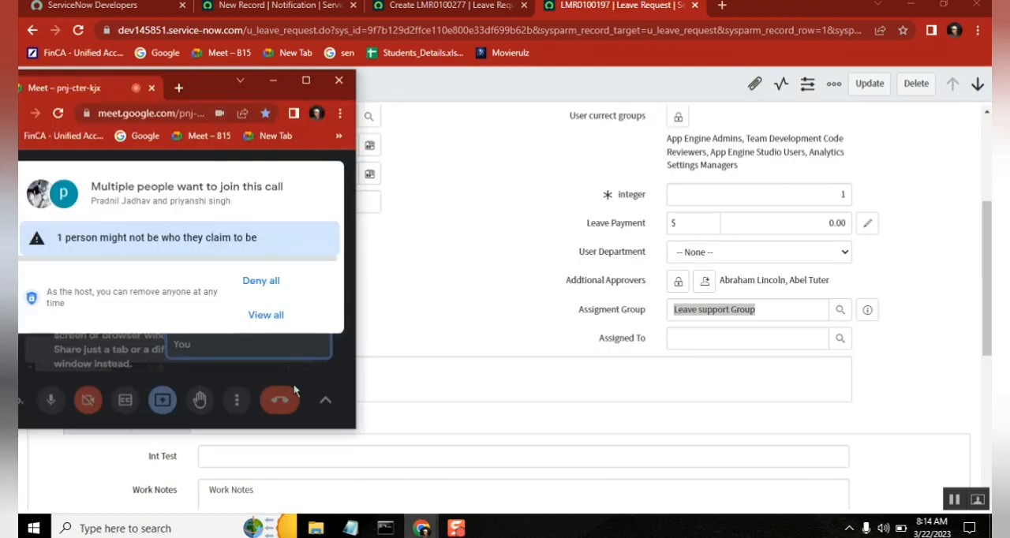
{"action": "left_click", "coordinate": [272, 316]}
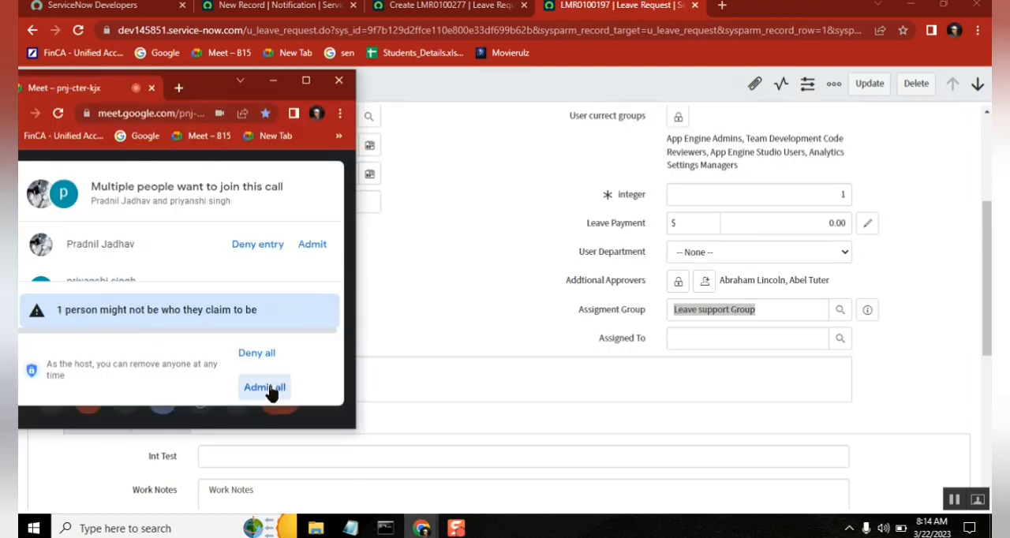
{"action": "left_click", "coordinate": [270, 392]}
{"action": "left_click", "coordinate": [478, 225]}
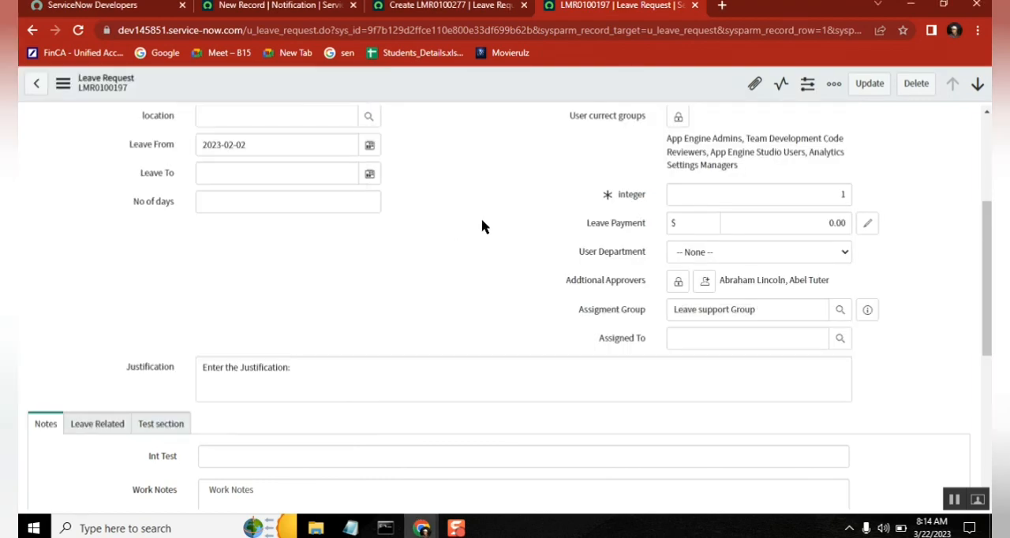
Step: Return to the blank leave request form and look over its fields, including Requested for
{"action": "left_click", "coordinate": [477, 10]}
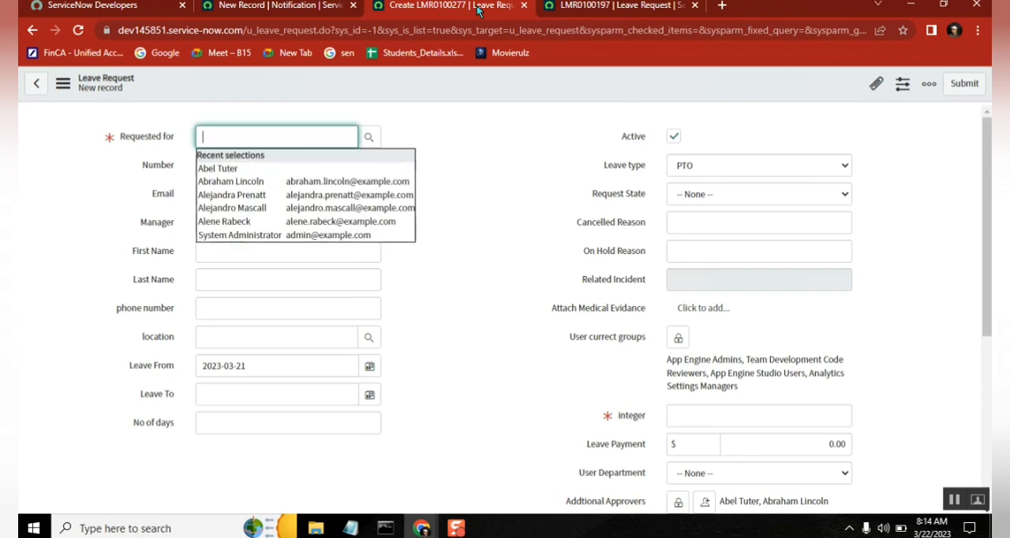
{"action": "left_click", "coordinate": [517, 99]}
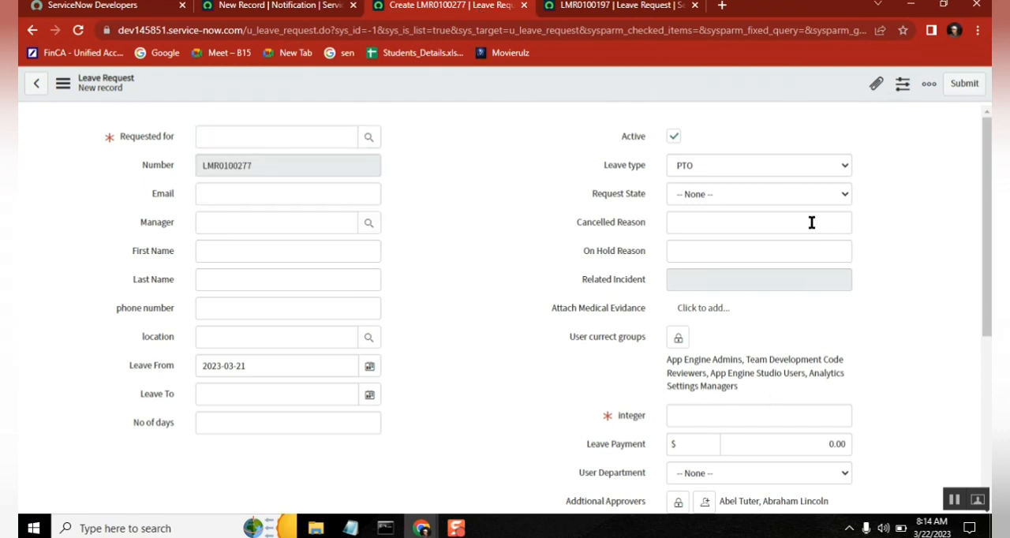
{"action": "left_click", "coordinate": [157, 138]}
{"action": "left_click", "coordinate": [898, 187]}
{"action": "left_click_drag", "start_coordinate": [987, 170], "coordinate": [982, 135]}
Step: Compare the "leave request created" line in the Notepad notes with the Inserted option on the new notification form
{"action": "left_click", "coordinate": [349, 528]}
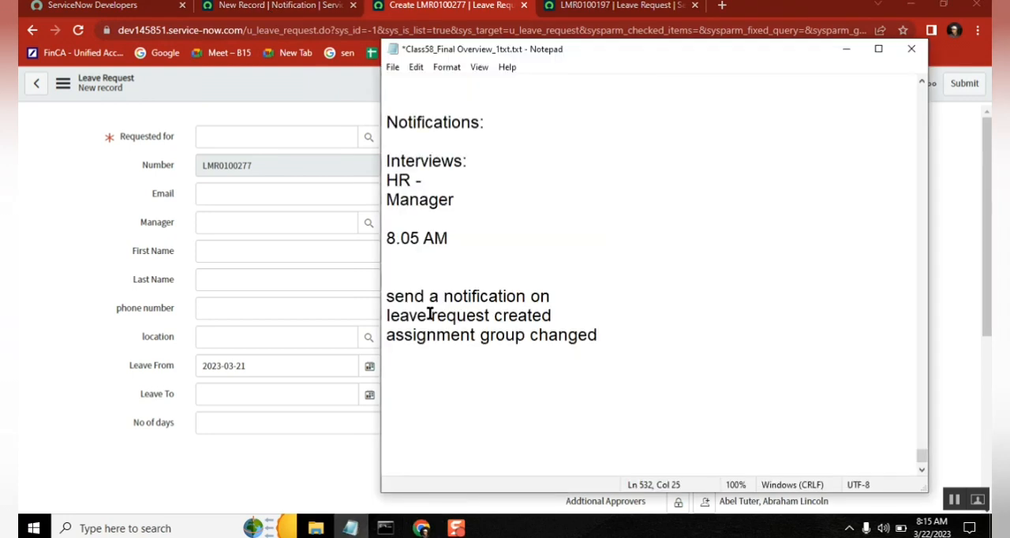
{"action": "left_click_drag", "start_coordinate": [598, 315], "coordinate": [386, 315]}
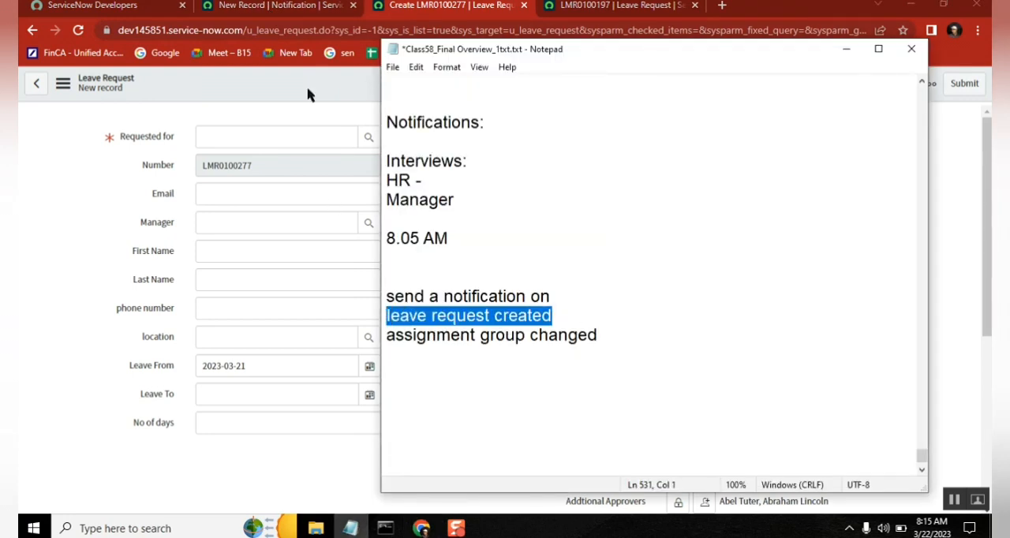
{"action": "left_click", "coordinate": [269, 8]}
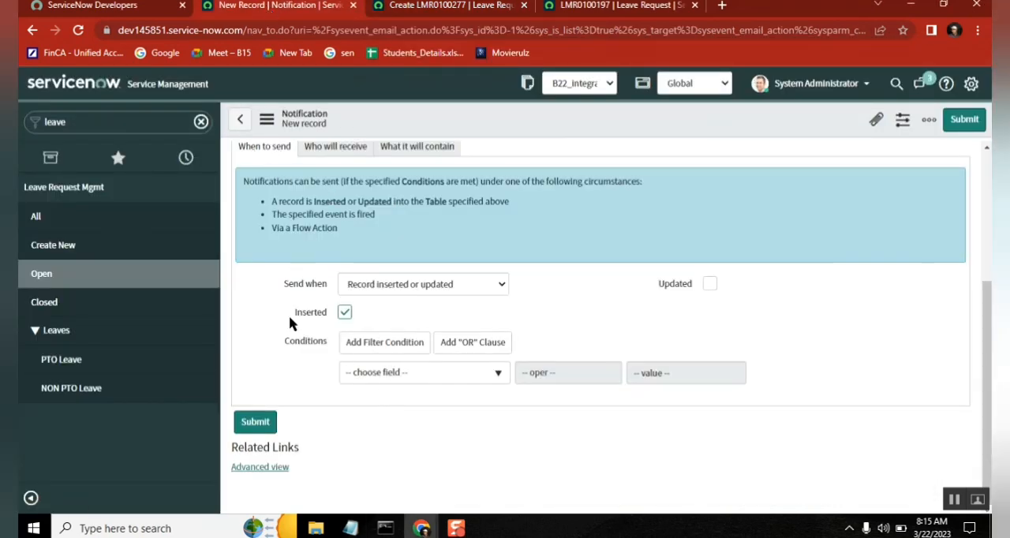
{"action": "left_click_drag", "start_coordinate": [291, 313], "coordinate": [323, 314]}
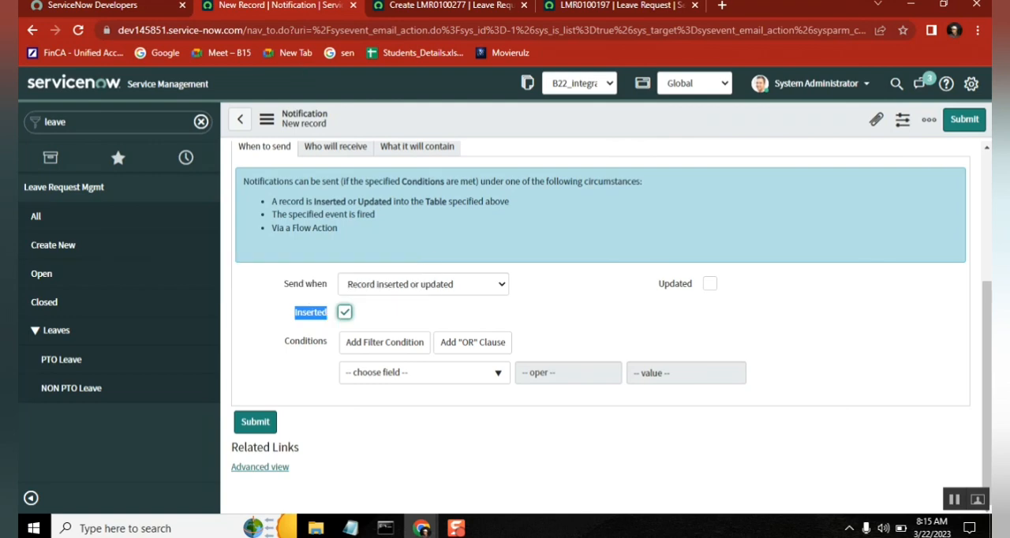
Step: Duplicate the notification's browser tab, move the copy after all the other tabs, and return to the original notification
{"action": "right_click", "coordinate": [292, 10]}
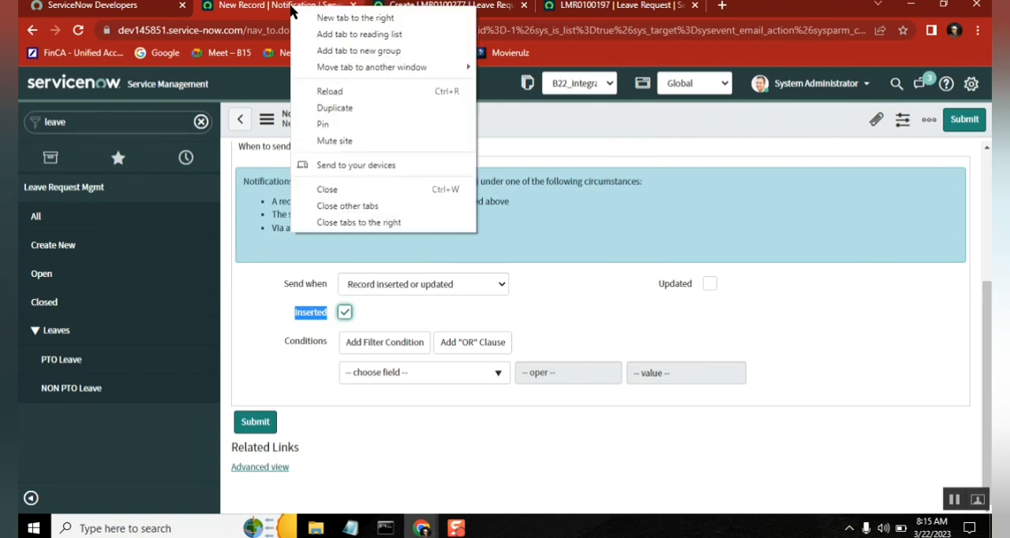
{"action": "left_click", "coordinate": [350, 113]}
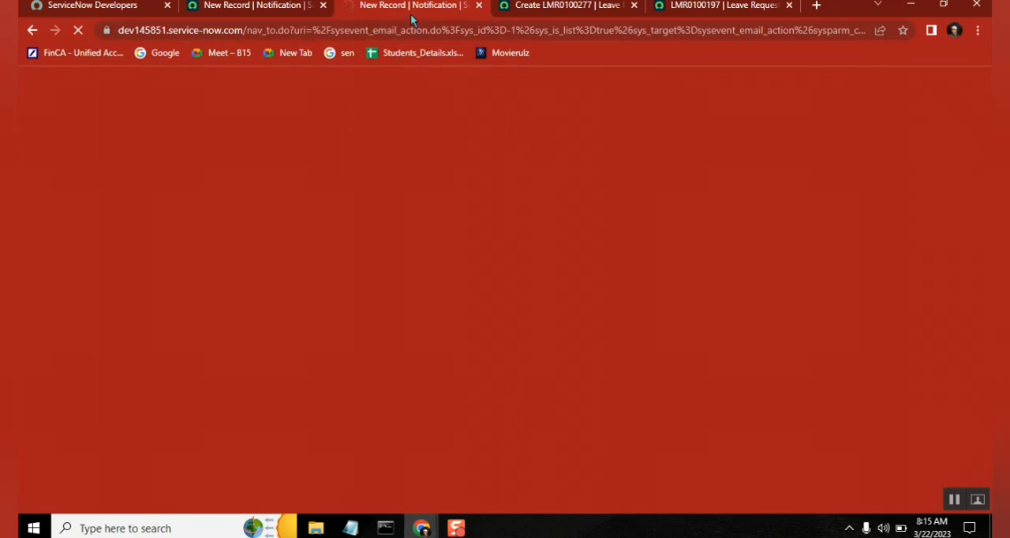
{"action": "left_click_drag", "start_coordinate": [412, 13], "coordinate": [650, 7]}
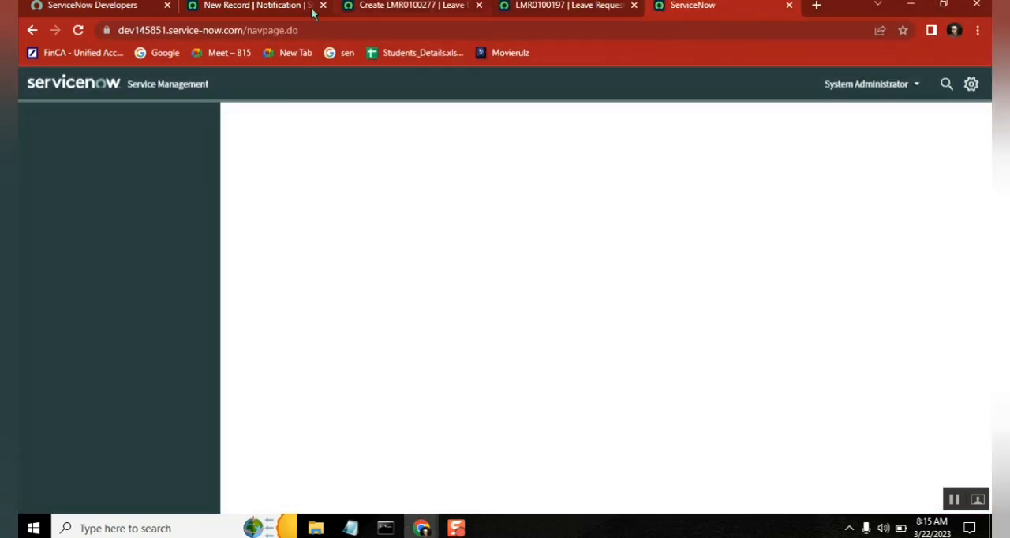
{"action": "left_click", "coordinate": [253, 6]}
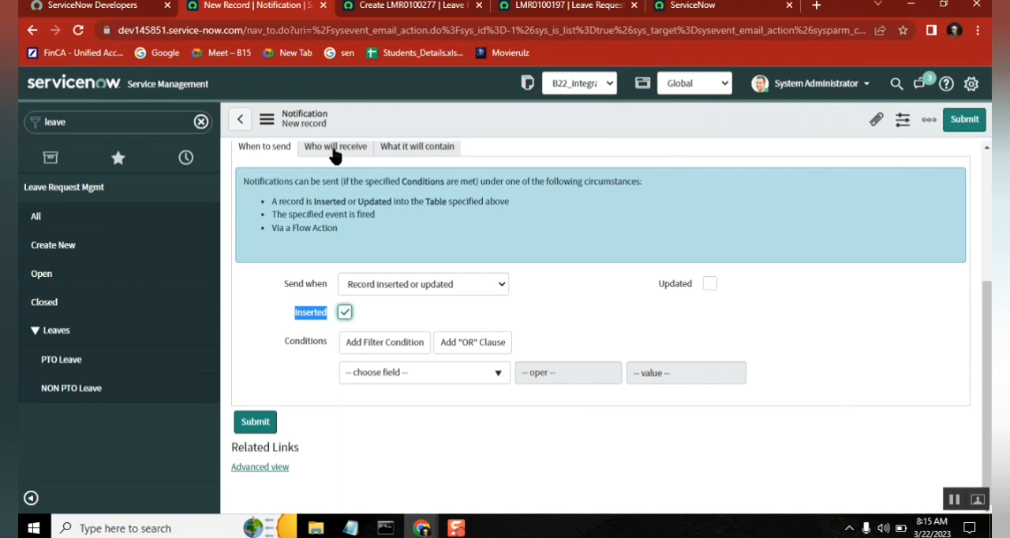
Step: In the notification's recipient settings, add the first user from the user lookup to Users and lock the list
{"action": "left_click", "coordinate": [334, 148]}
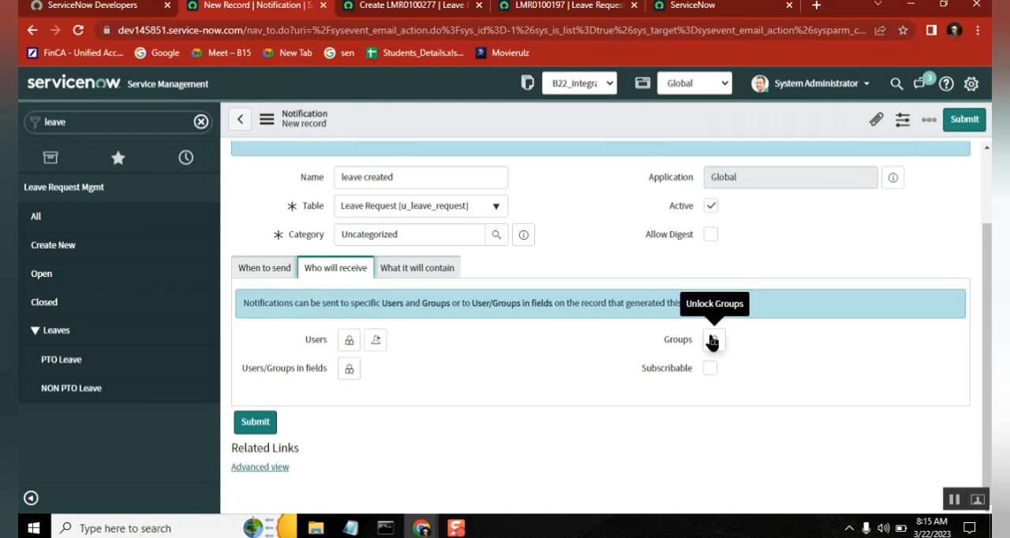
{"action": "left_click", "coordinate": [350, 340]}
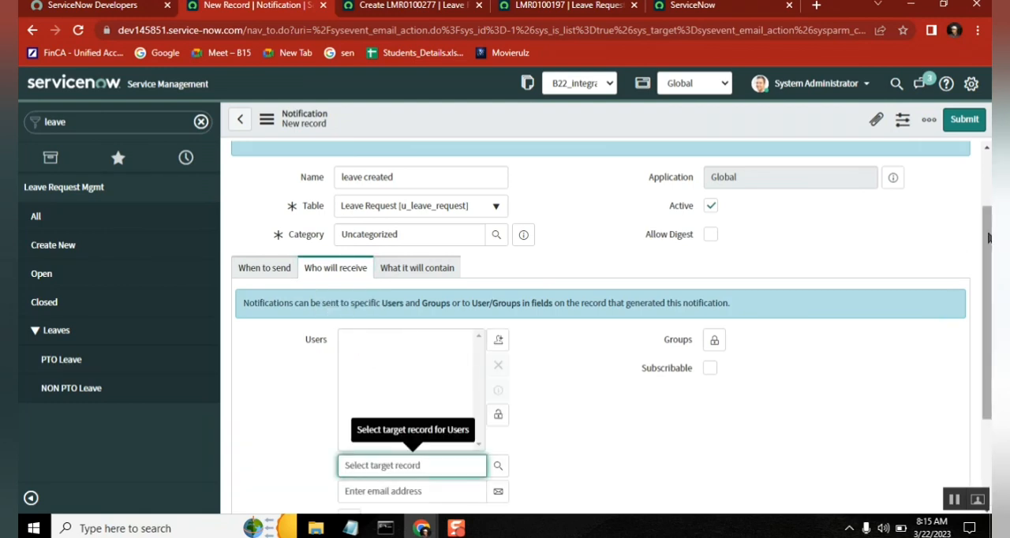
{"action": "left_click_drag", "start_coordinate": [987, 237], "coordinate": [987, 321]}
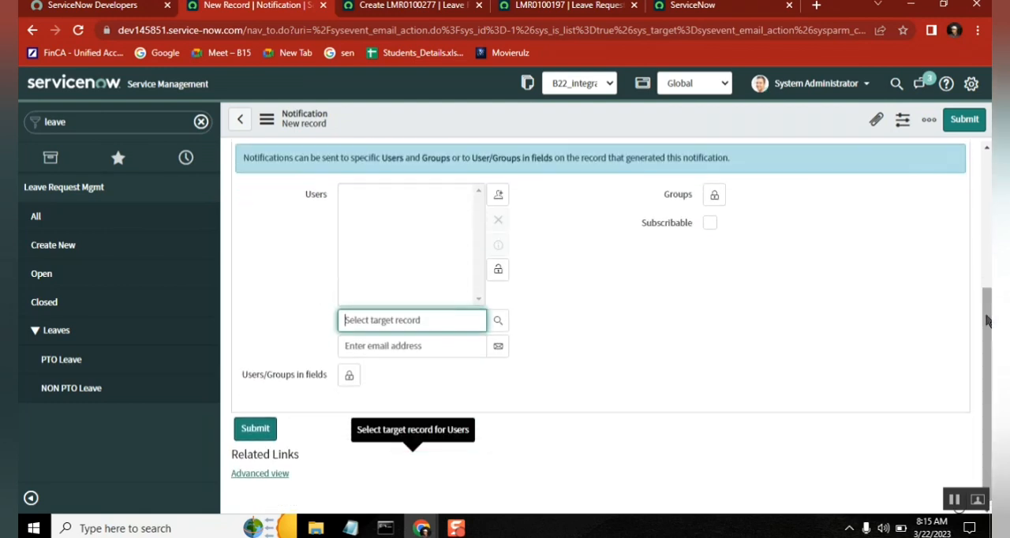
{"action": "left_click", "coordinate": [499, 324]}
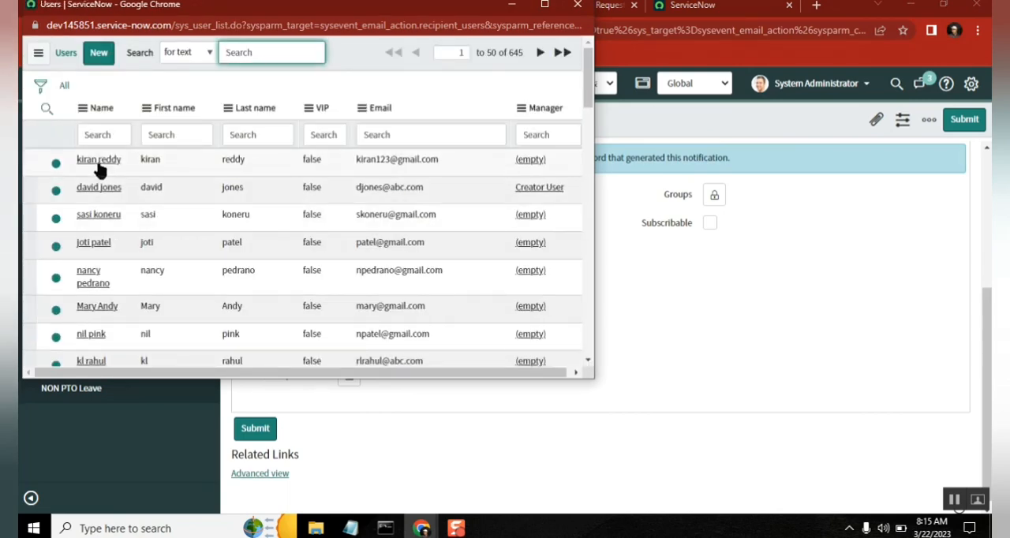
{"action": "left_click", "coordinate": [98, 162]}
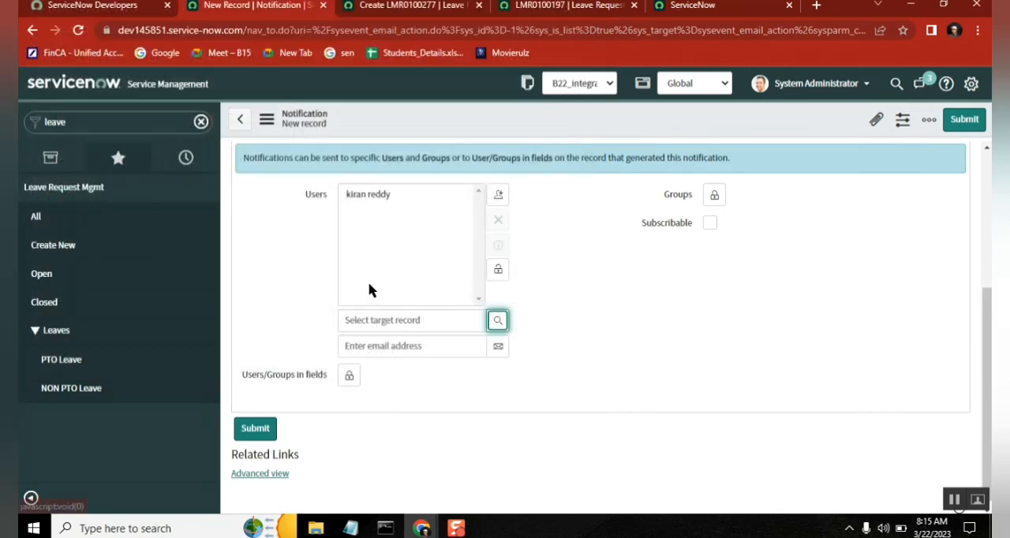
{"action": "left_click", "coordinate": [498, 271]}
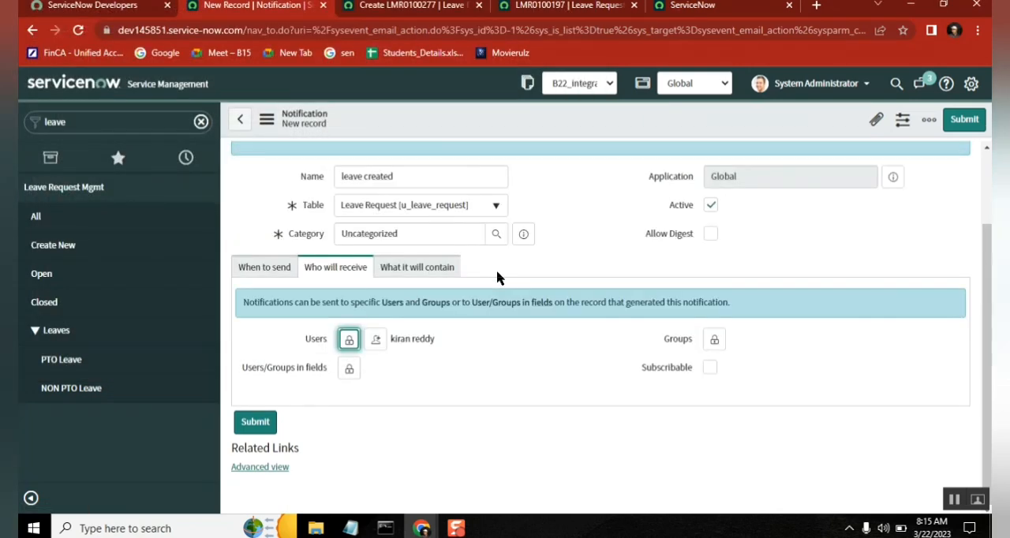
Step: Unlock the Users recipient list to view its email address entry, and lock it again
{"action": "left_click", "coordinate": [349, 341]}
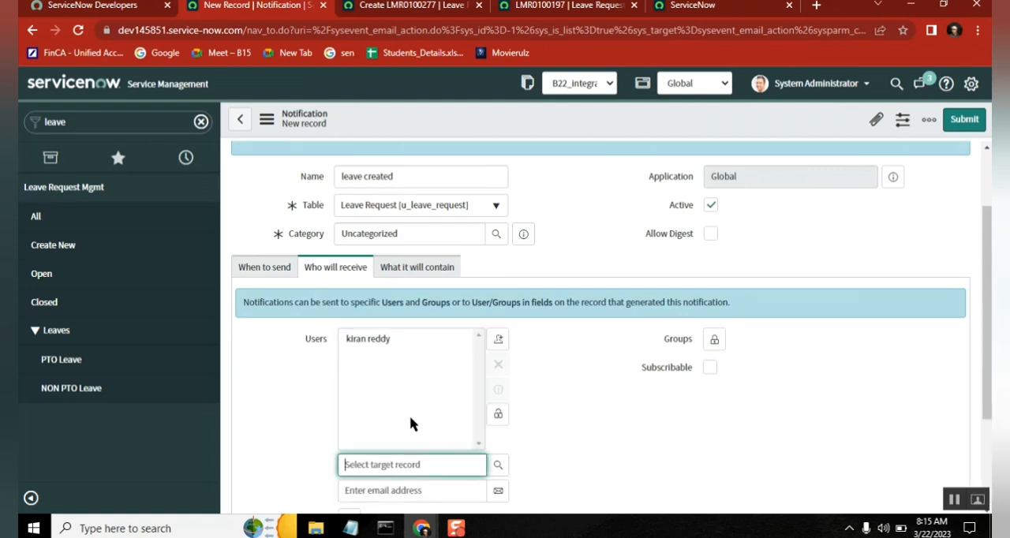
{"action": "left_click", "coordinate": [442, 491]}
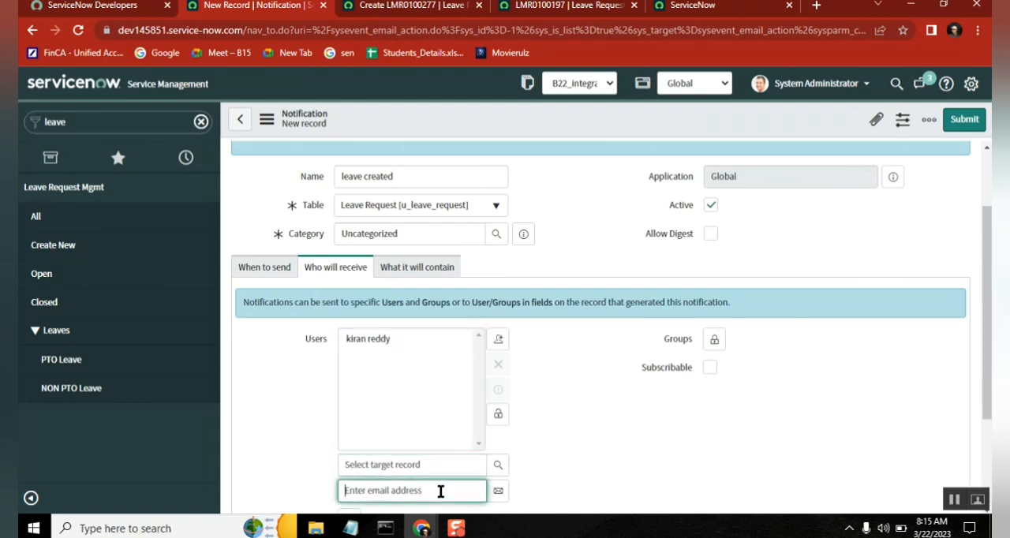
{"action": "left_click", "coordinate": [498, 415]}
Step: Add the Requested for field to the notification's Users/Groups in fields and lock the list
{"action": "left_click", "coordinate": [350, 369]}
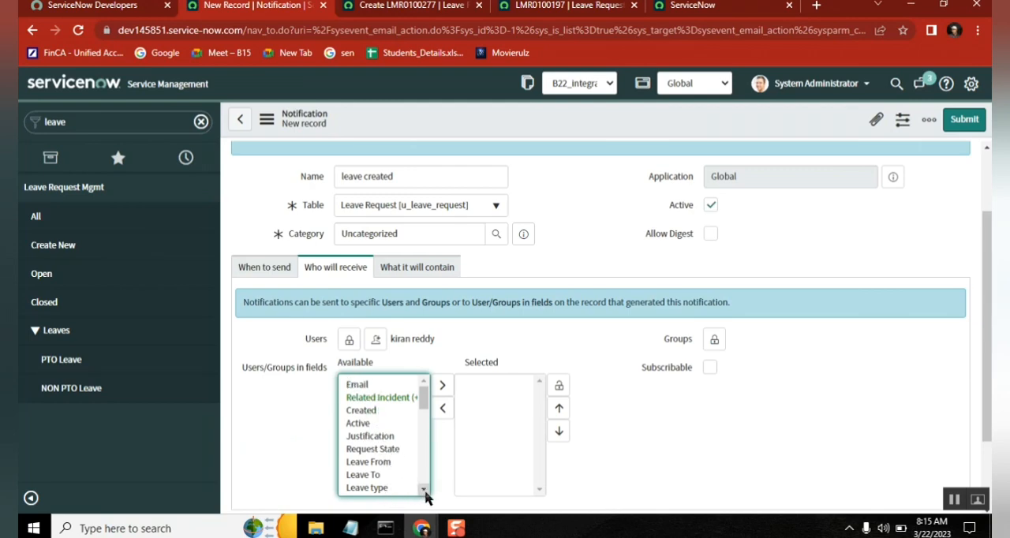
{"action": "scroll", "coordinate": [426, 495], "scroll_direction": "down", "scroll_amount": 3}
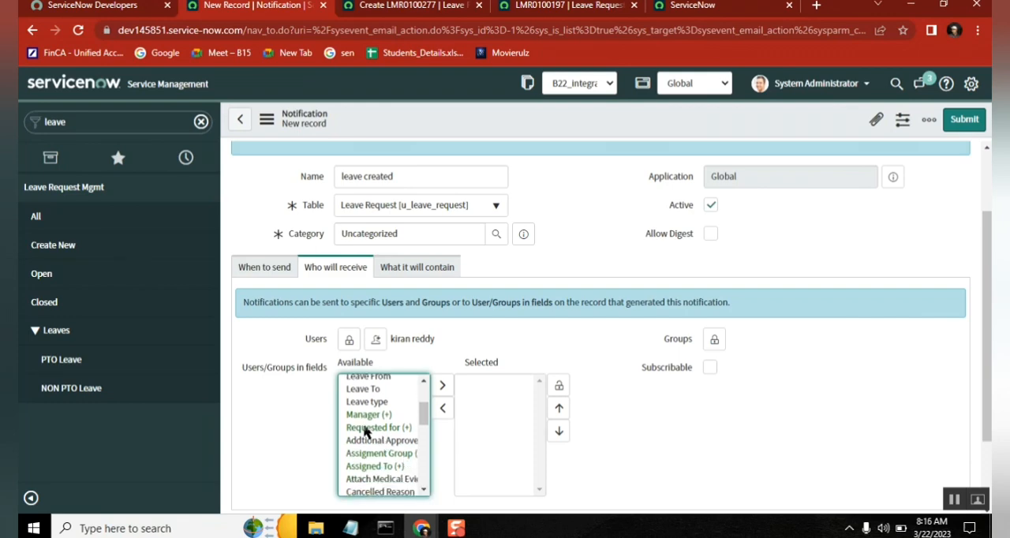
{"action": "left_click", "coordinate": [365, 433]}
{"action": "left_click", "coordinate": [442, 408]}
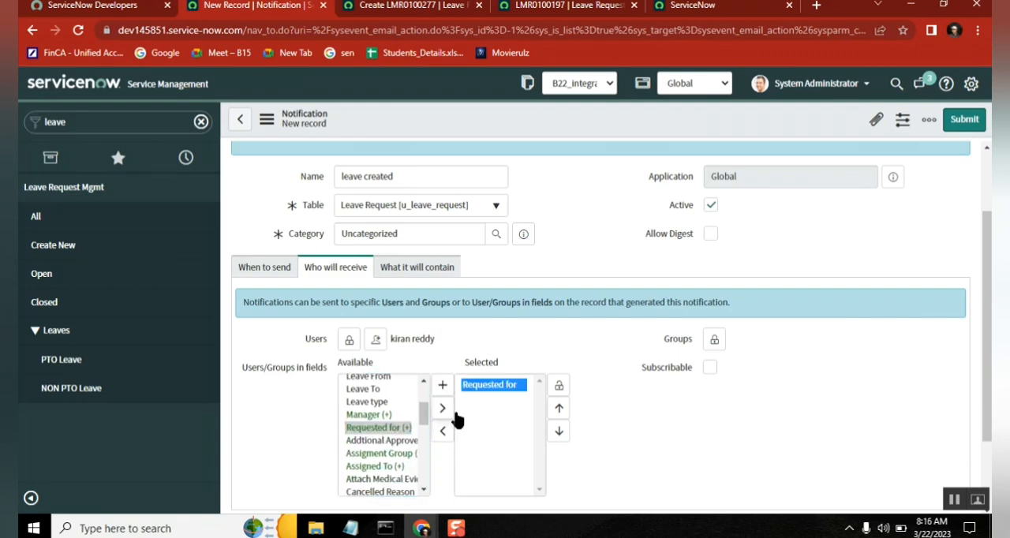
{"action": "left_click", "coordinate": [560, 386]}
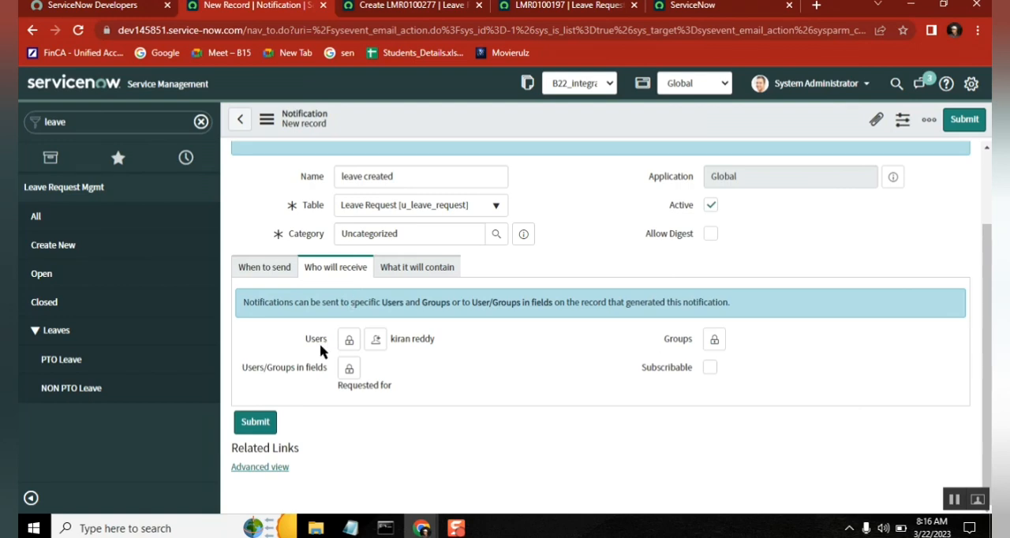
Step: Open the notification's message content settings and start editing the Subject
{"action": "left_click", "coordinate": [408, 270]}
{"action": "left_click_drag", "start_coordinate": [989, 232], "coordinate": [988, 280]}
{"action": "left_click", "coordinate": [432, 282]}
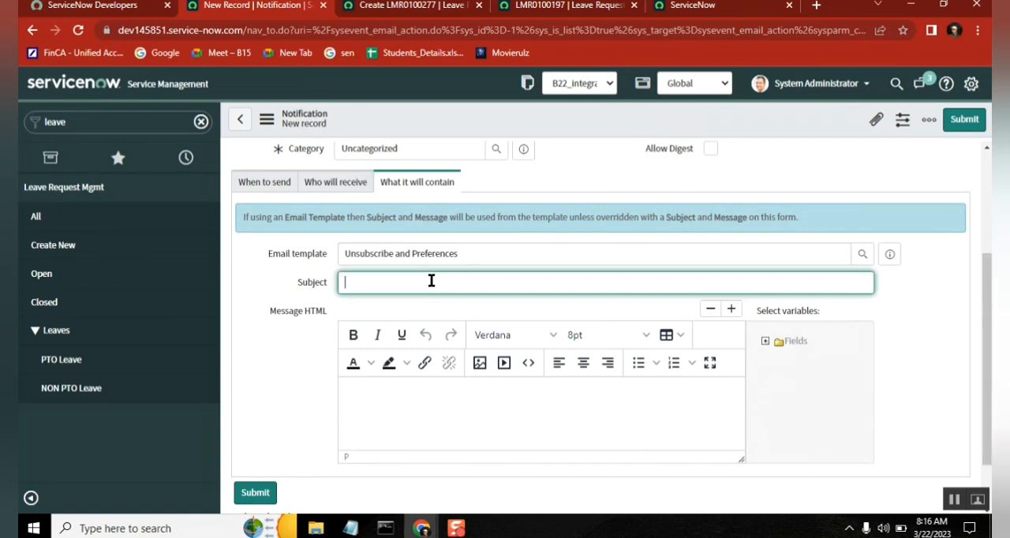
Step: In the Notepad notes, add a line with the number copied from the blank leave request followed by "is created"
{"action": "left_click", "coordinate": [351, 528]}
{"action": "left_click", "coordinate": [463, 372]}
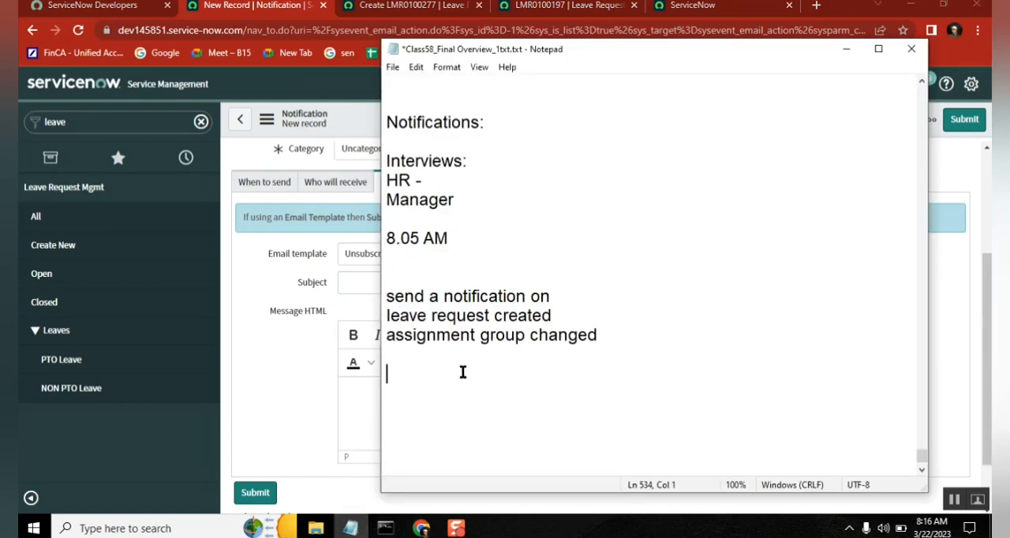
{"action": "type", "text": "L"}
{"action": "key", "text": "BackSpace"}
{"action": "left_click", "coordinate": [422, 9]}
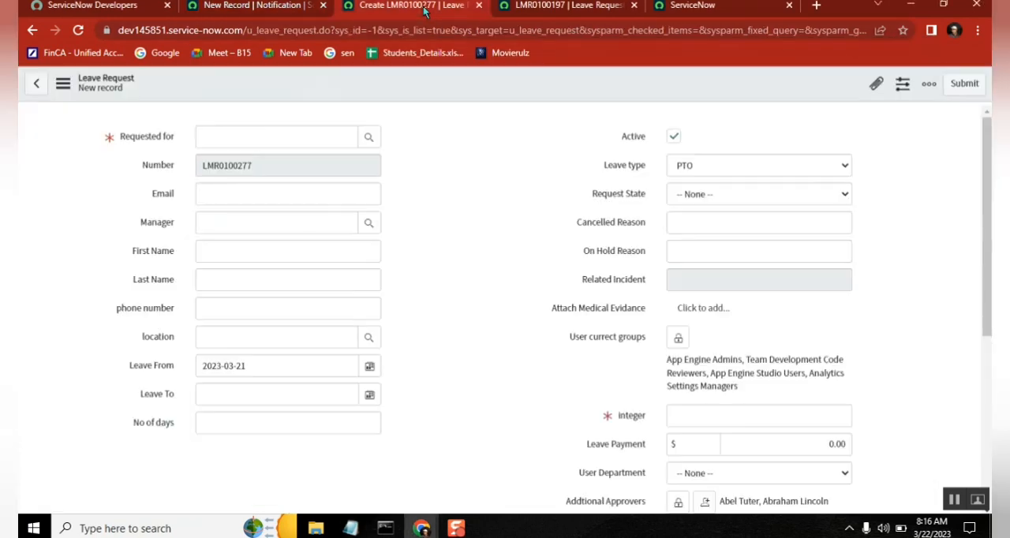
{"action": "double_click", "coordinate": [237, 170]}
{"action": "key", "text": "ctrl+c"}
{"action": "key", "text": "alt+Tab"}
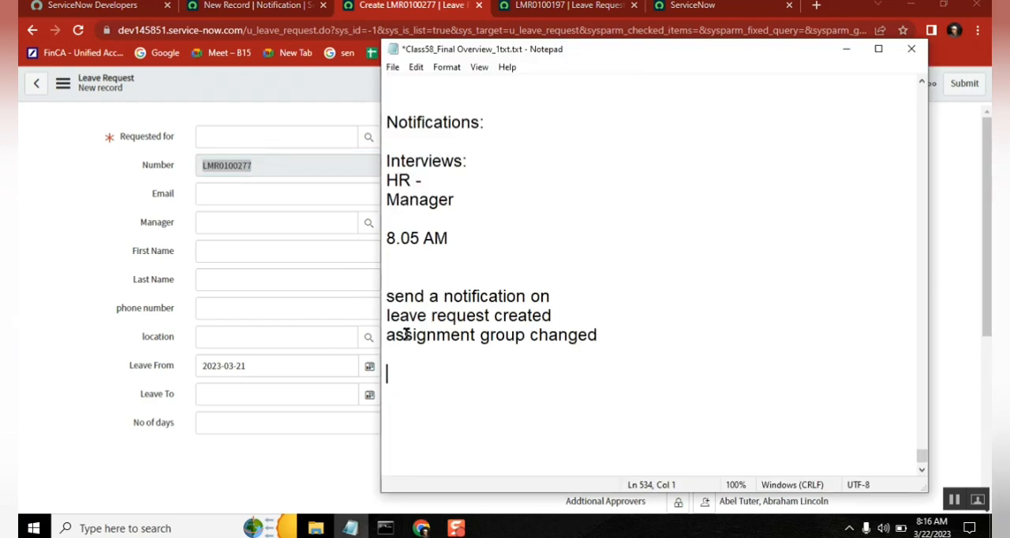
{"action": "key", "text": "ctrl+v"}
{"action": "type", "text": "is creati"}
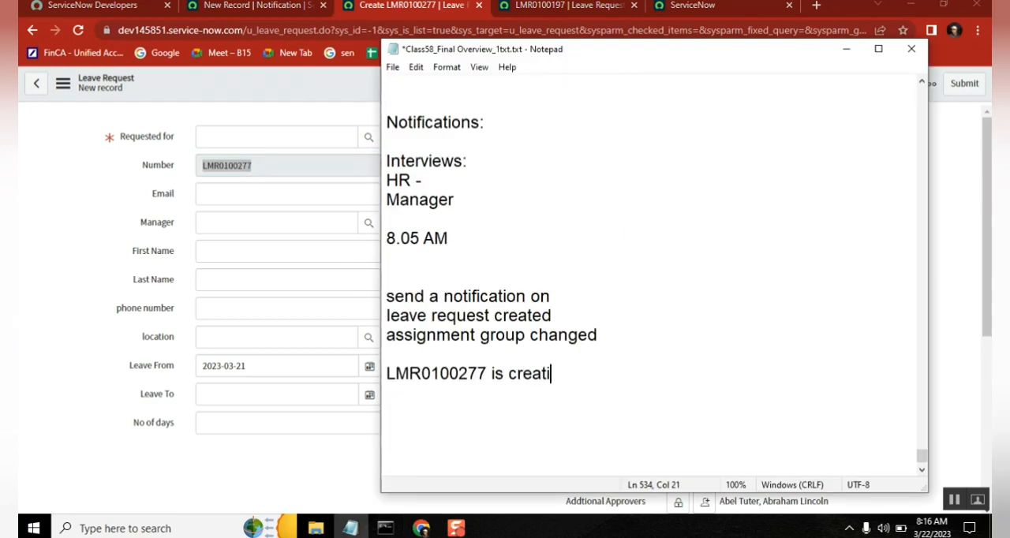
{"action": "key", "text": "BackSpace"}
{"action": "type", "text": "ed"}
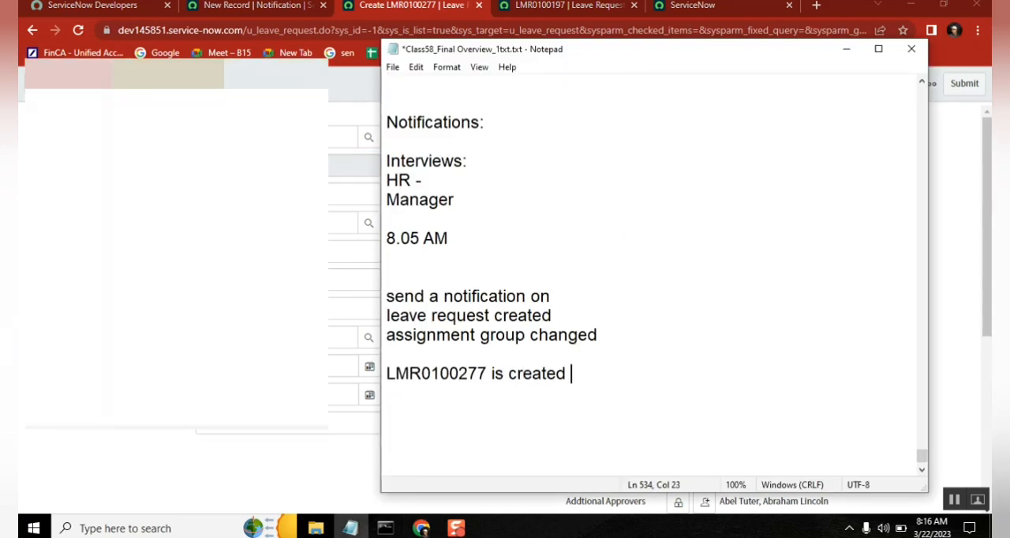
{"action": "key", "text": "alt+Tab"}
{"action": "key", "text": "alt+Tab"}
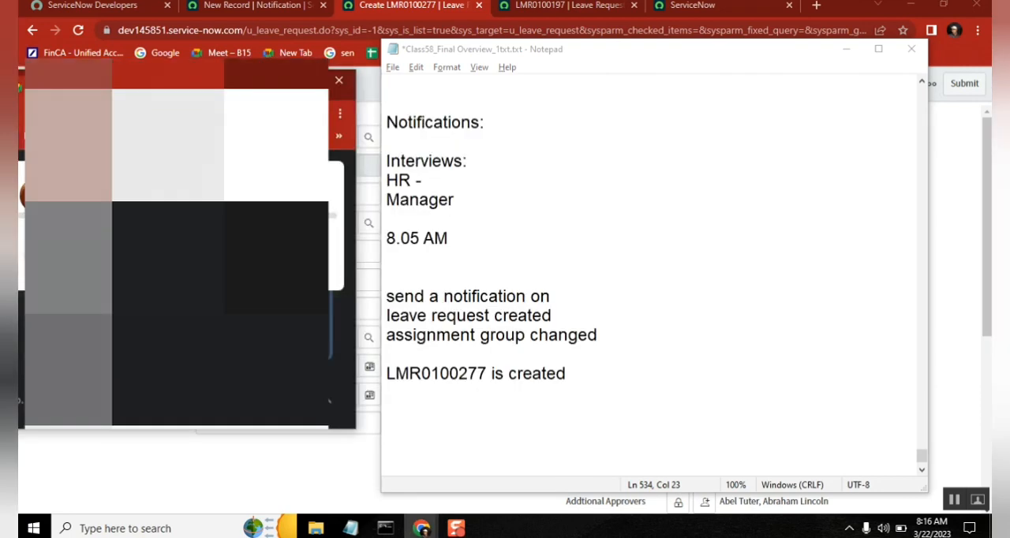
{"action": "key", "text": "alt+Tab"}
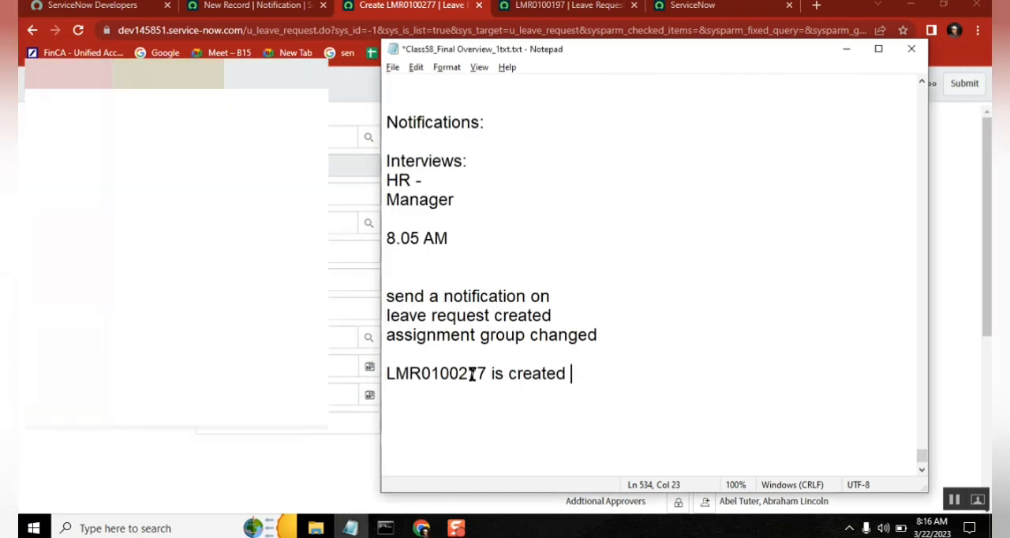
Step: Switch from the notes to the new notification record and insert the Number field variable into the message body
{"action": "left_click", "coordinate": [466, 373]}
{"action": "double_click", "coordinate": [466, 375]}
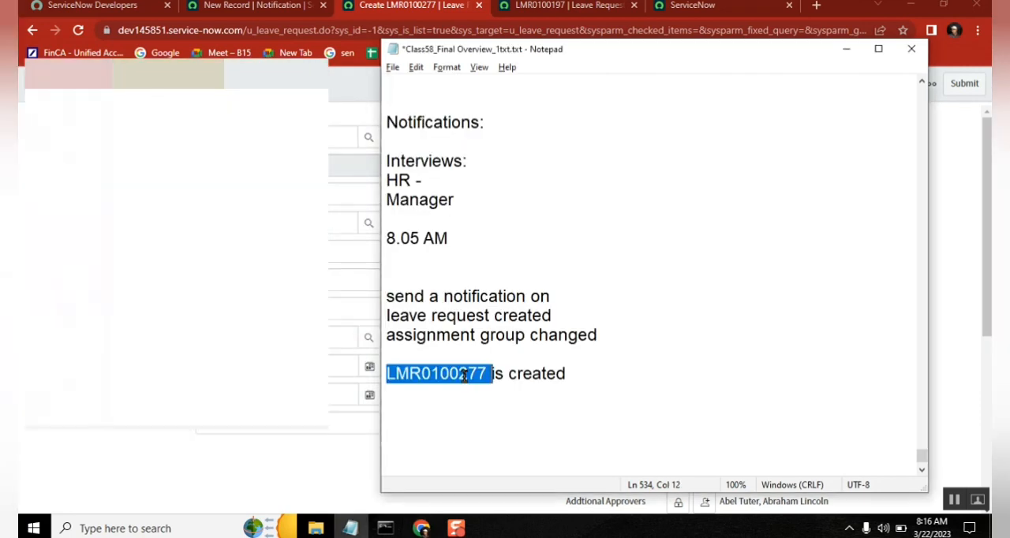
{"action": "key", "text": "alt+Tab"}
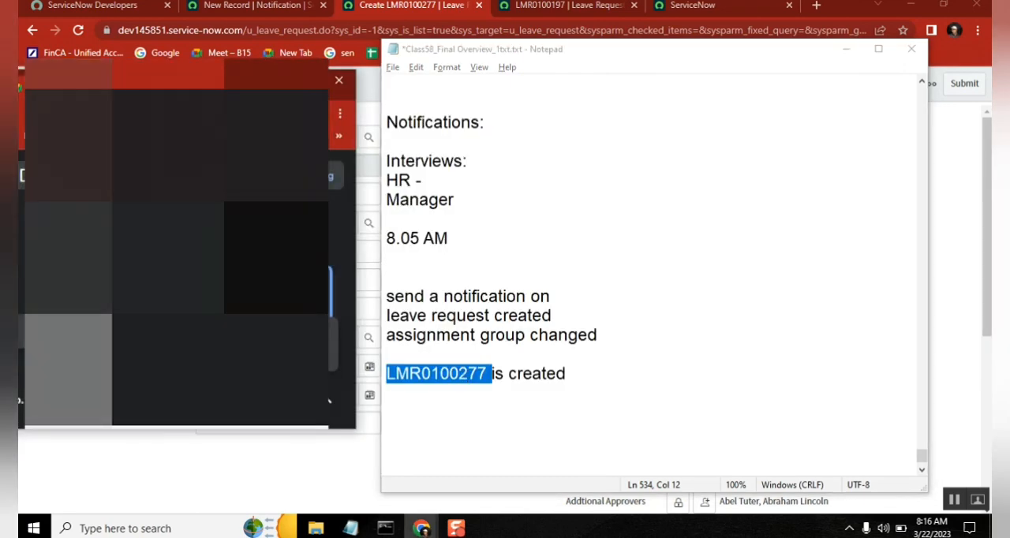
{"action": "key", "text": "alt+Tab"}
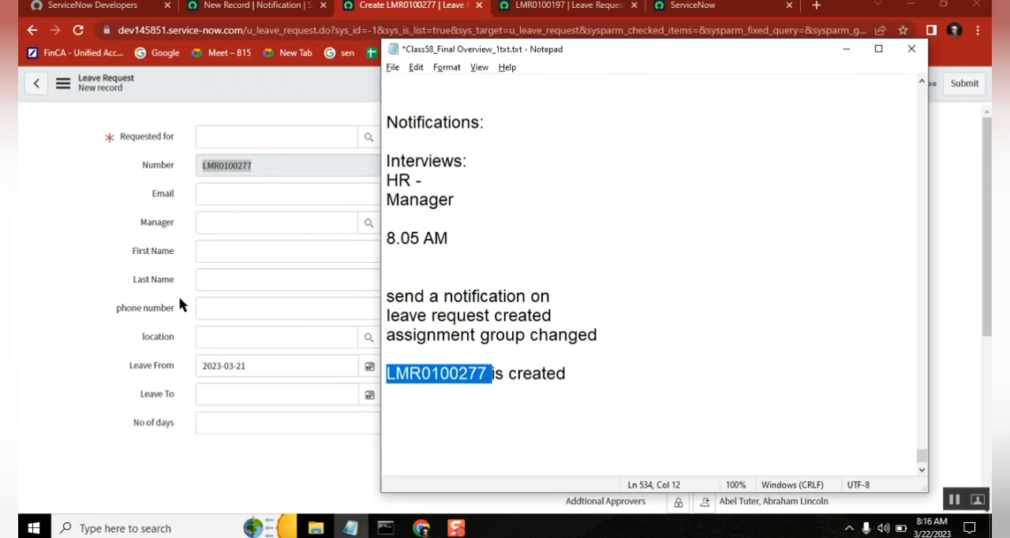
{"action": "left_click", "coordinate": [110, 268]}
{"action": "left_click", "coordinate": [259, 8]}
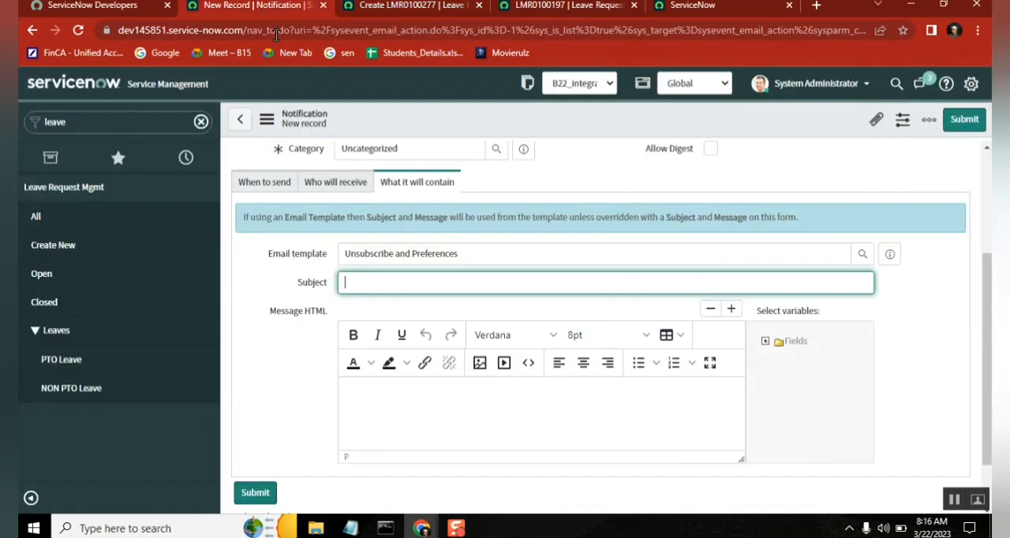
{"action": "left_click", "coordinate": [765, 342]}
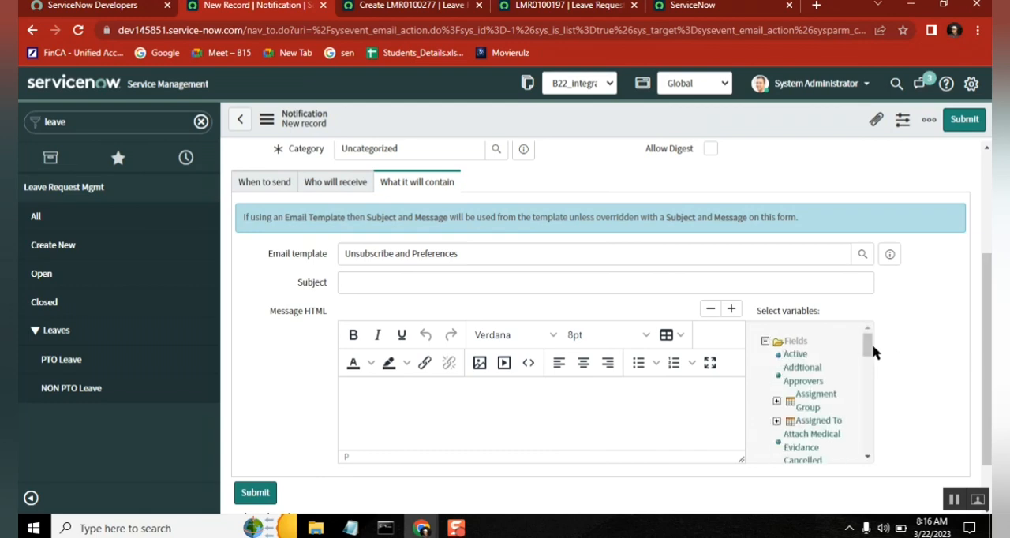
{"action": "left_click_drag", "start_coordinate": [867, 340], "coordinate": [868, 390]}
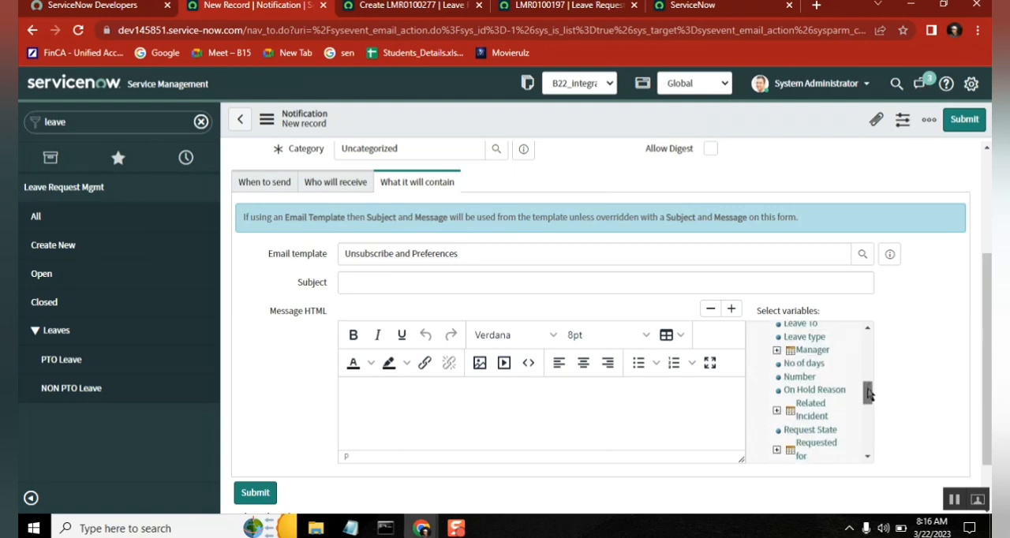
{"action": "left_click", "coordinate": [799, 378]}
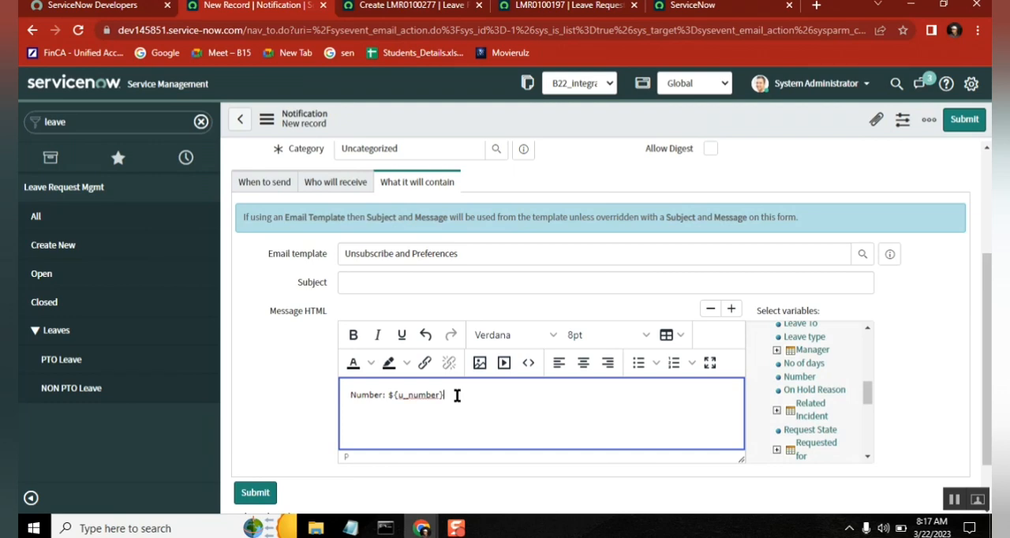
Step: Set the notification's Subject to "${u_number} is created", reusing the variable from the message body
{"action": "left_click_drag", "start_coordinate": [458, 395], "coordinate": [390, 397]}
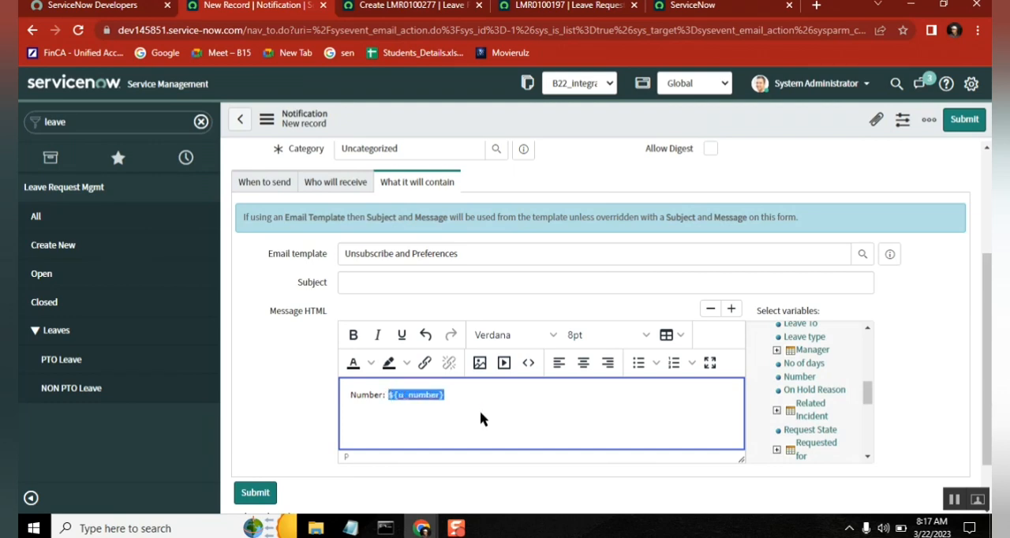
{"action": "left_click", "coordinate": [387, 285]}
{"action": "key", "text": "ctrl+v"}
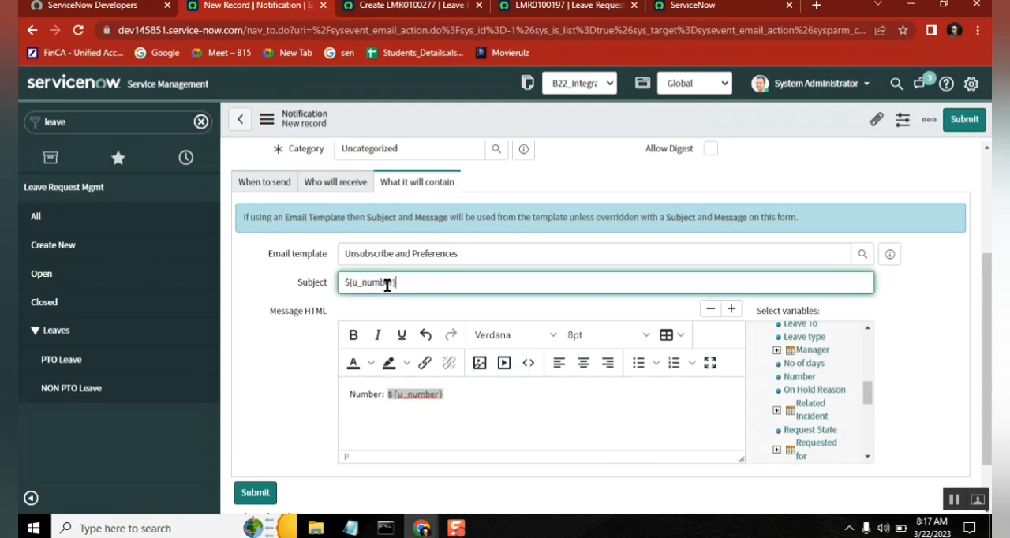
{"action": "type", "text": "is created"}
{"action": "left_click", "coordinate": [471, 393]}
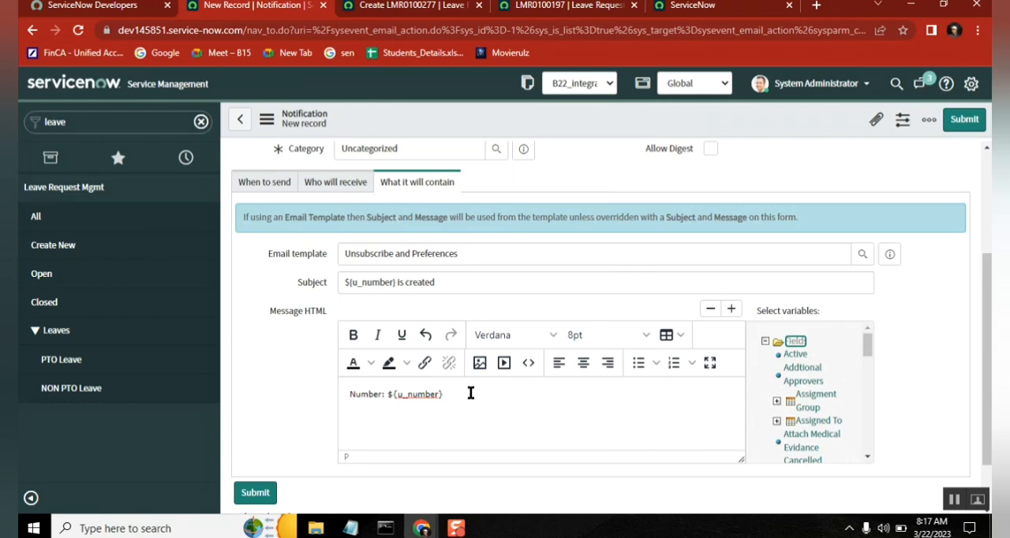
Step: Switch to the Google Meet call, admit the waiting participant, and return to the notification's message body
{"action": "key", "text": "alt+Tab"}
{"action": "key", "text": "Tab"}
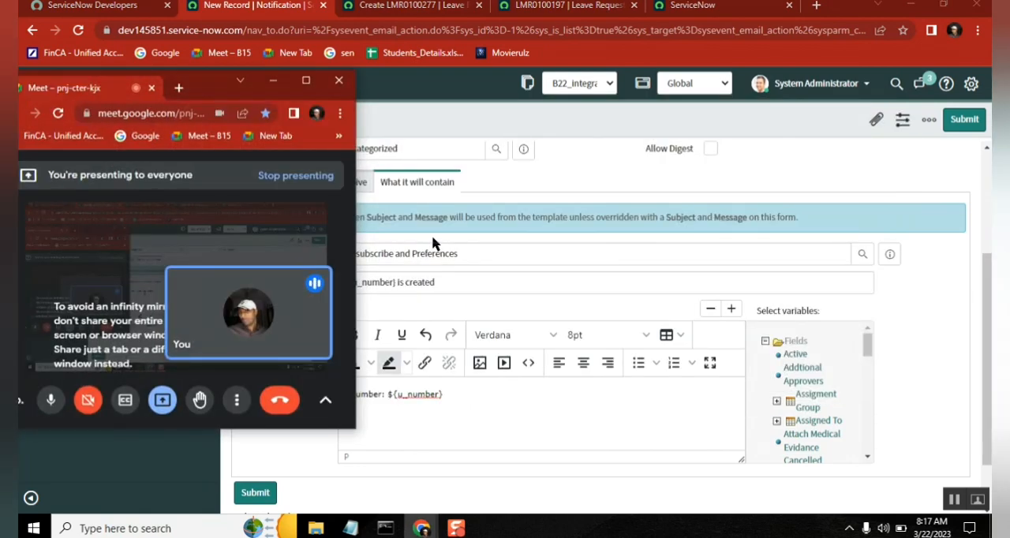
{"action": "left_click", "coordinate": [577, 173]}
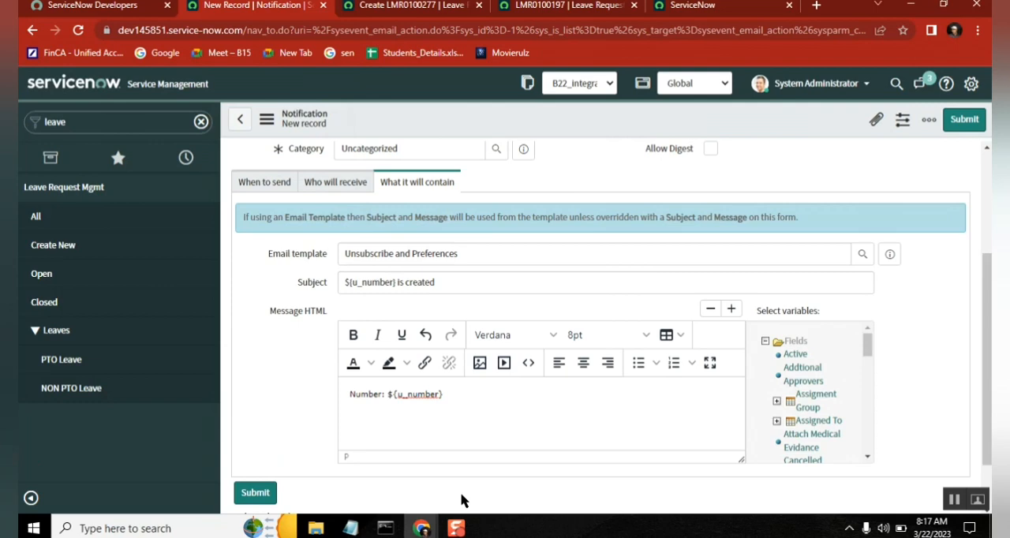
{"action": "left_click", "coordinate": [459, 393]}
{"action": "key", "text": "alt+Tab"}
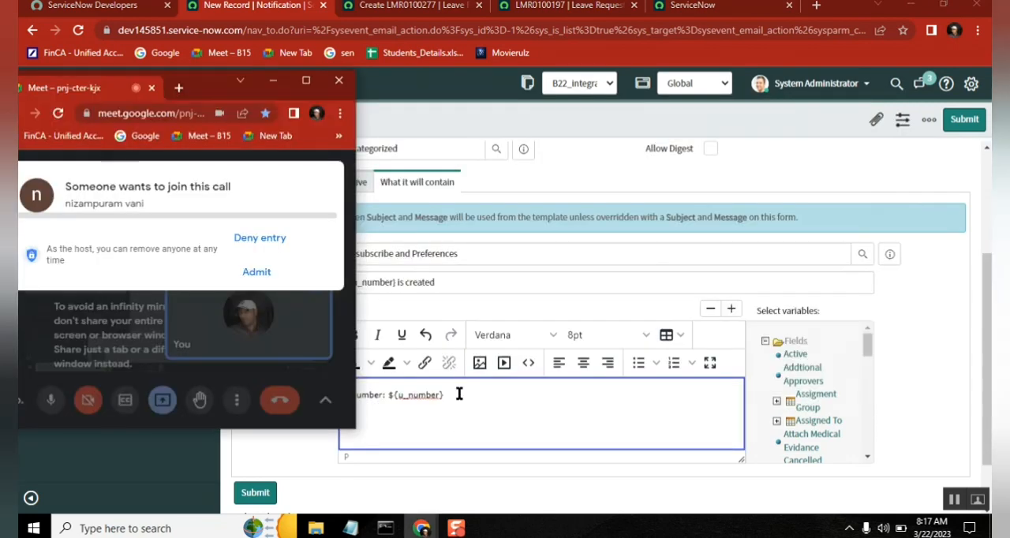
{"action": "left_click", "coordinate": [266, 272]}
{"action": "left_click", "coordinate": [480, 397]}
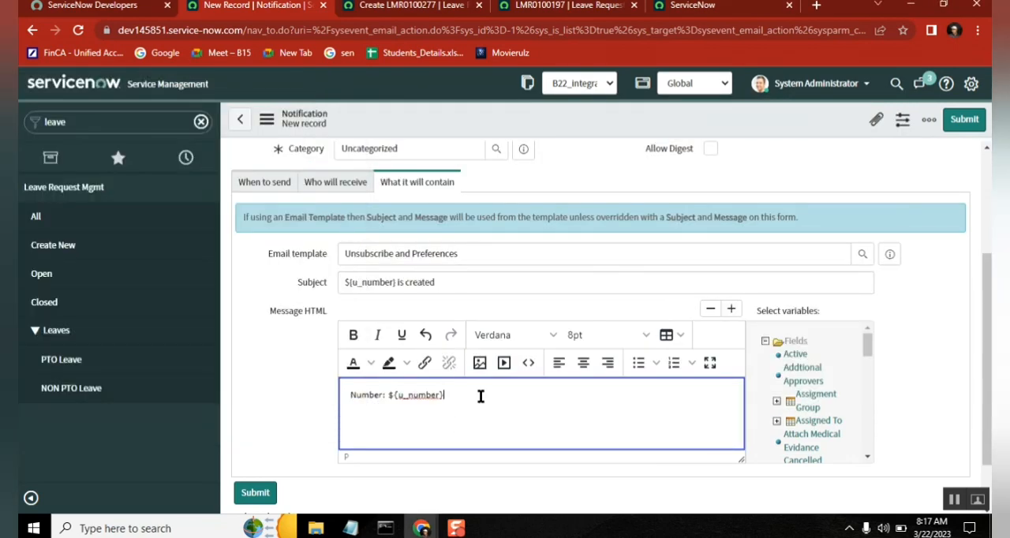
Step: Insert the Requested for variable into the message and replace the text before it to form the greeting "Hi ${u_requested_for},"
{"action": "left_click", "coordinate": [452, 285]}
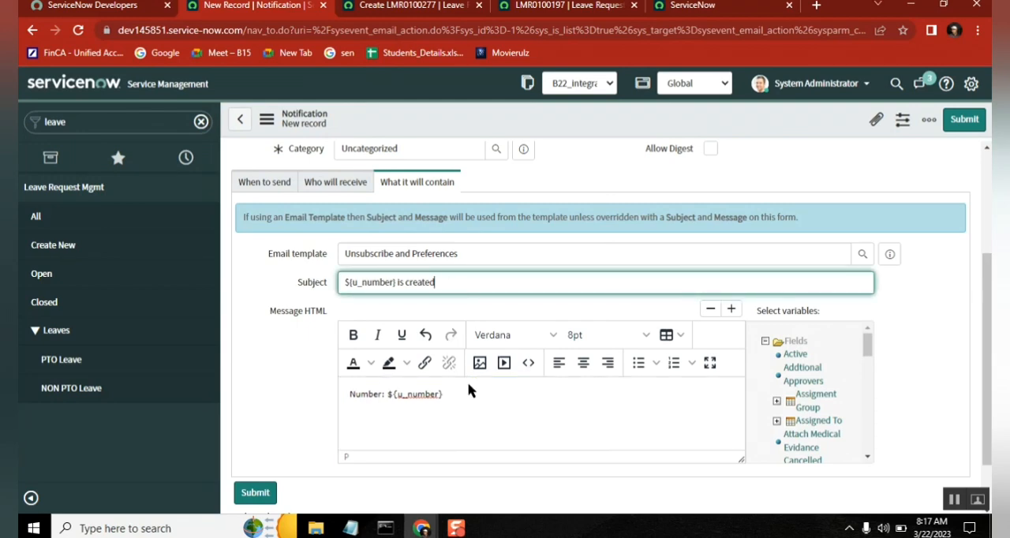
{"action": "left_click", "coordinate": [473, 403]}
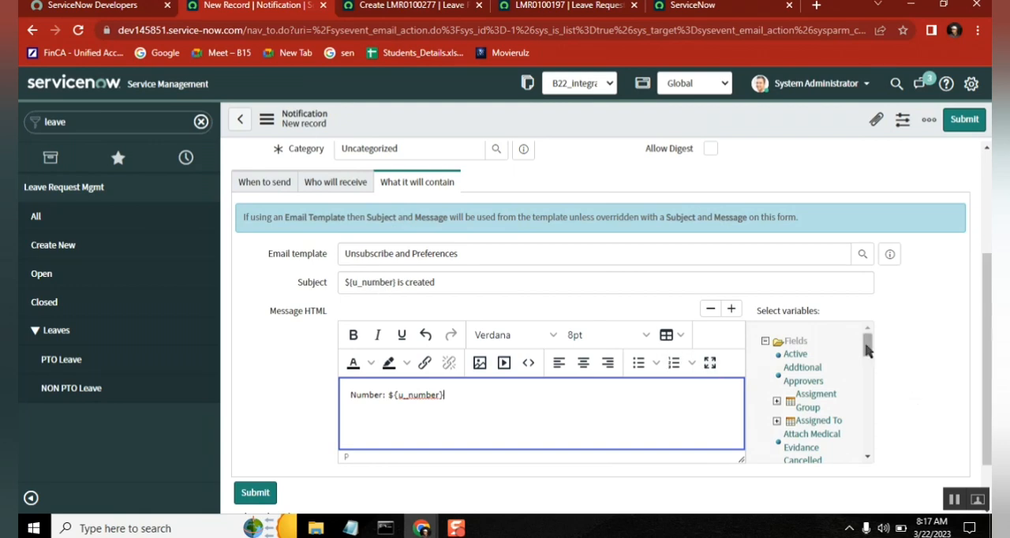
{"action": "left_click_drag", "start_coordinate": [867, 348], "coordinate": [872, 401]}
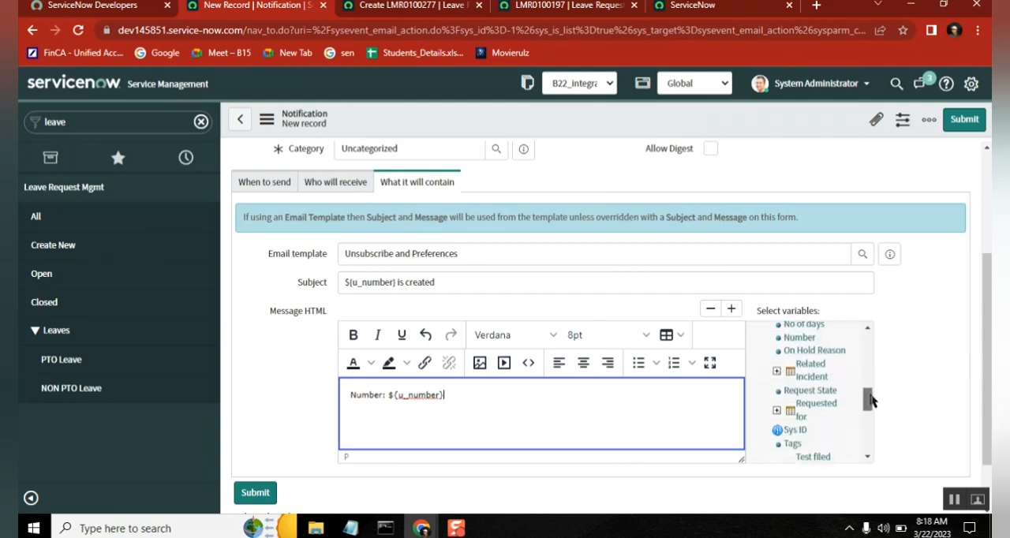
{"action": "left_click", "coordinate": [815, 407]}
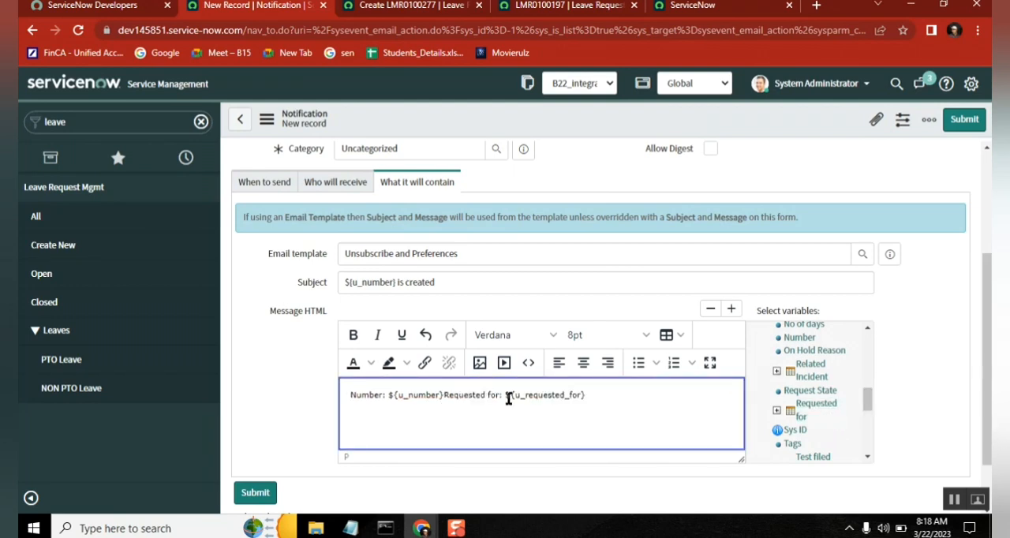
{"action": "key", "text": "shift+Home"}
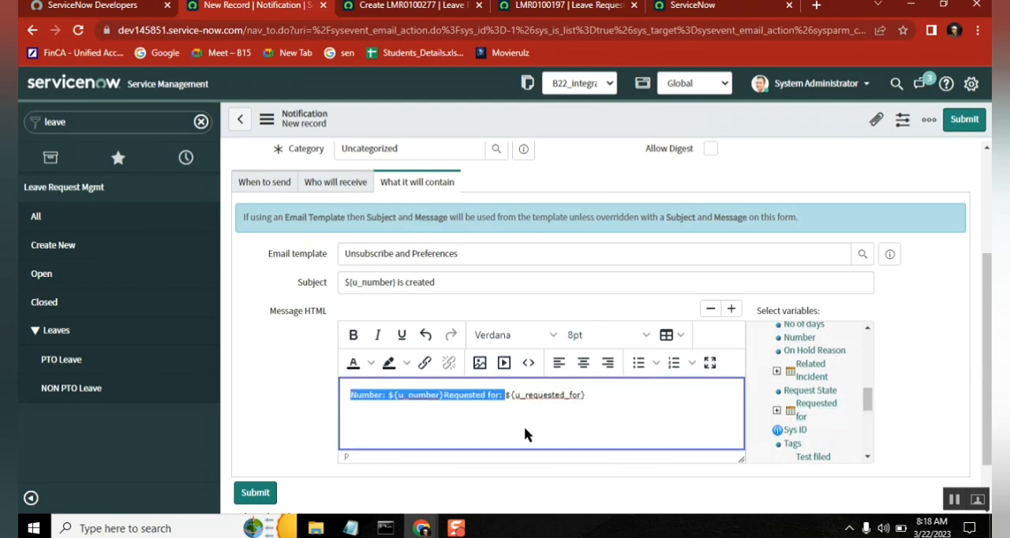
{"action": "type", "text": "Hi"}
{"action": "key", "text": "End"}
{"action": "type", "text": ","}
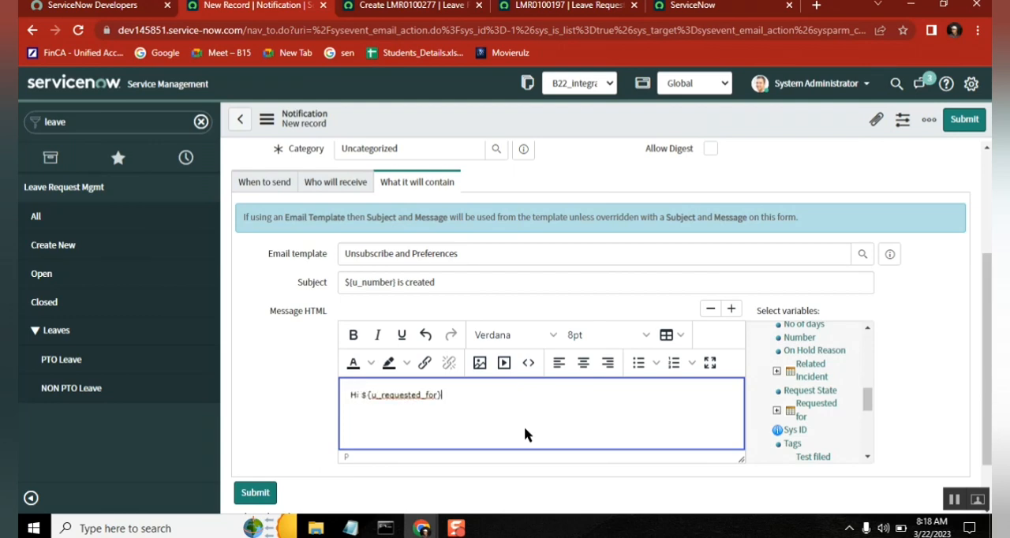
Step: Below the greeting, add the sentence "a new leave request is created for you with below justification or leave reason."
{"action": "key", "text": "Return"}
{"action": "key", "text": "Return"}
{"action": "type", "text": "a new leave request  is created for you with below justification or"}
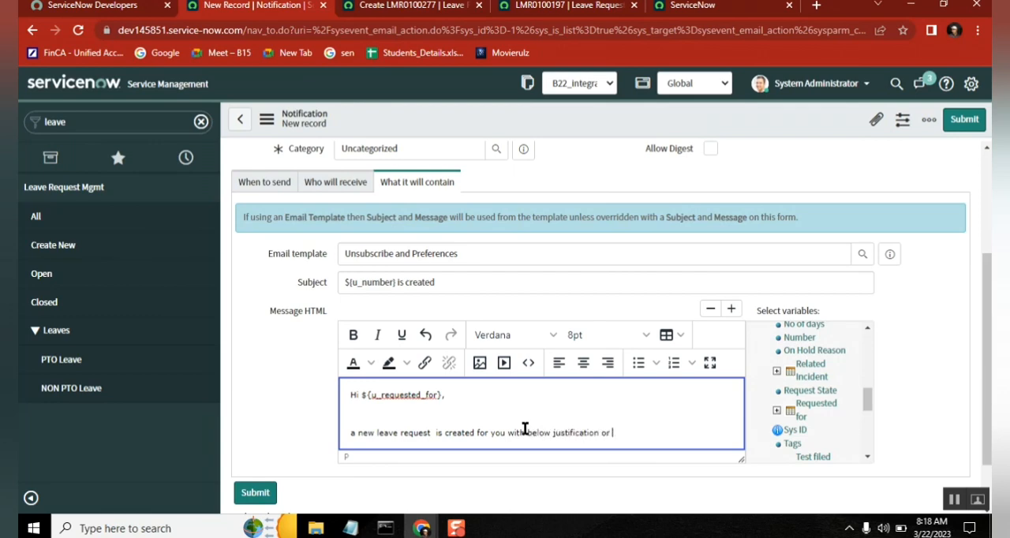
{"action": "type", "text": "av r"}
{"action": "key", "text": "BackSpace"}
{"action": "key", "text": "BackSpace"}
{"action": "type", "text": "e reason."}
{"action": "key", "text": "Return"}
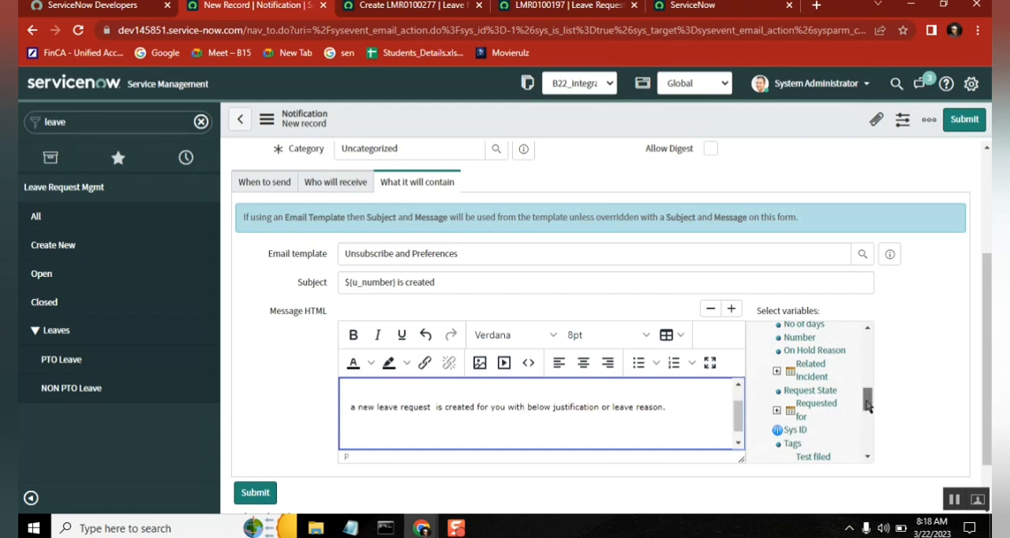
Step: Insert the Justification variable below the sentence and end the message with the closing "Regards,"
{"action": "left_click_drag", "start_coordinate": [869, 404], "coordinate": [868, 379]}
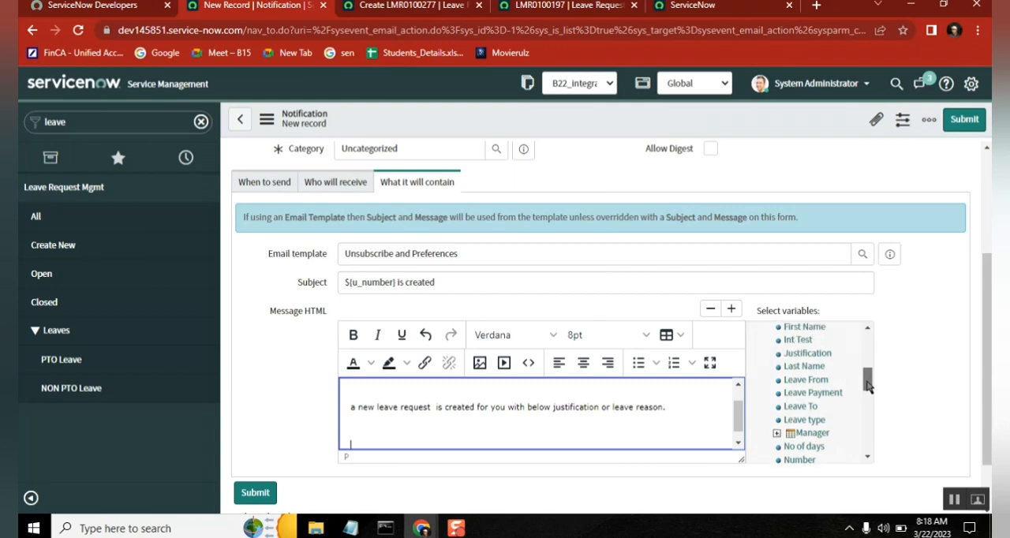
{"action": "left_click", "coordinate": [805, 354]}
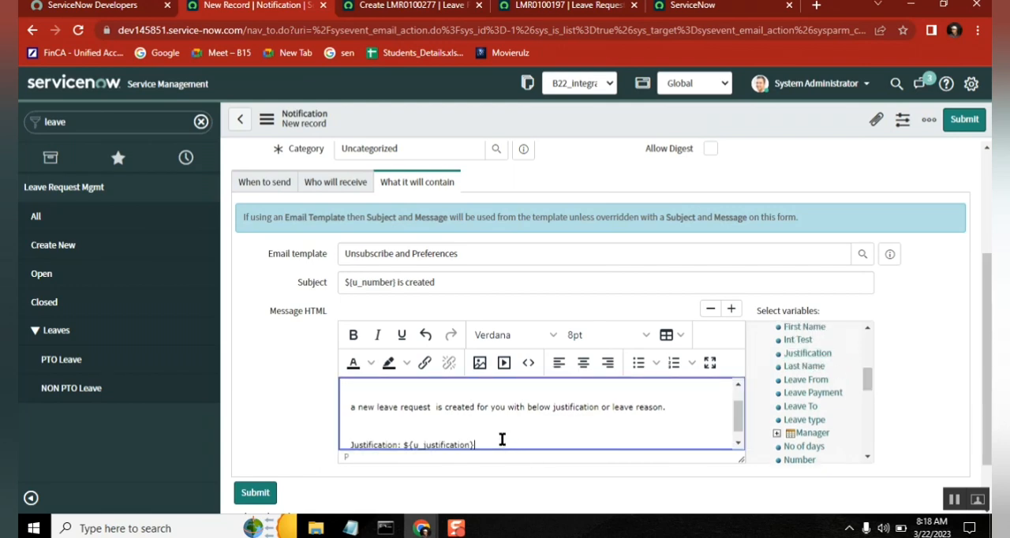
{"action": "key", "text": "Return"}
{"action": "key", "text": "Return"}
{"action": "type", "text": "Rega"}
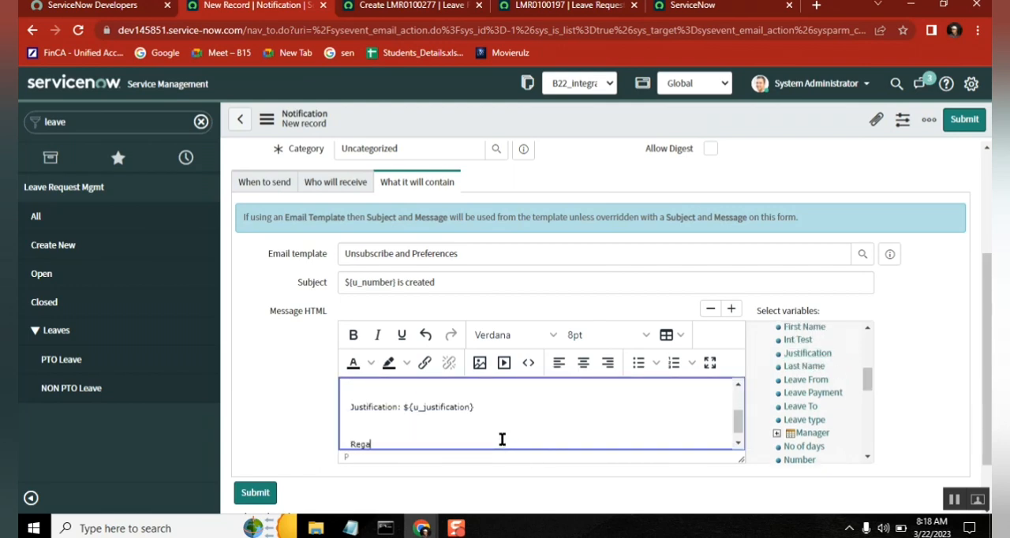
{"action": "type", "text": "rds,"}
{"action": "key", "text": "Return"}
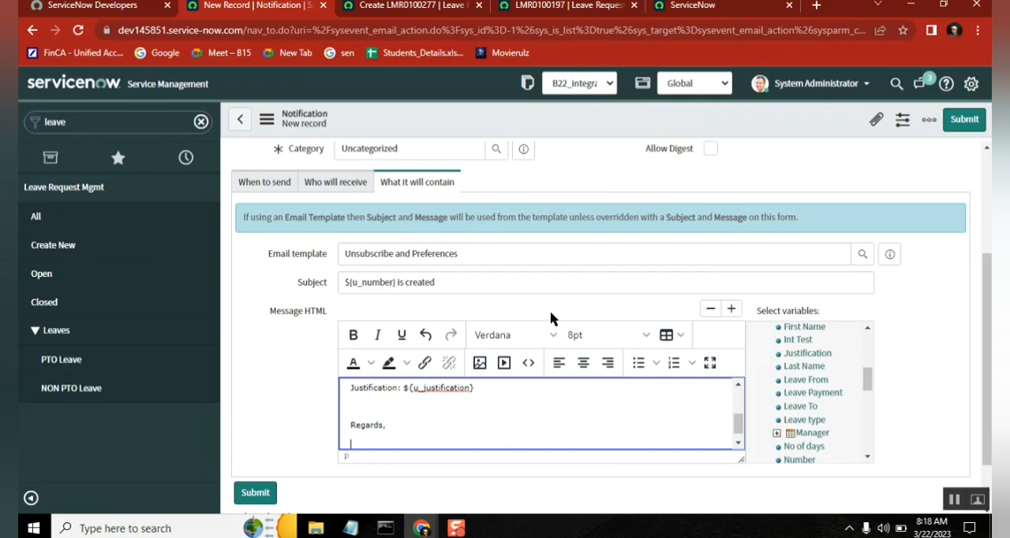
Step: Check the notification's When to send settings and admit the waiting participant to the Google Meet call
{"action": "left_click", "coordinate": [527, 280]}
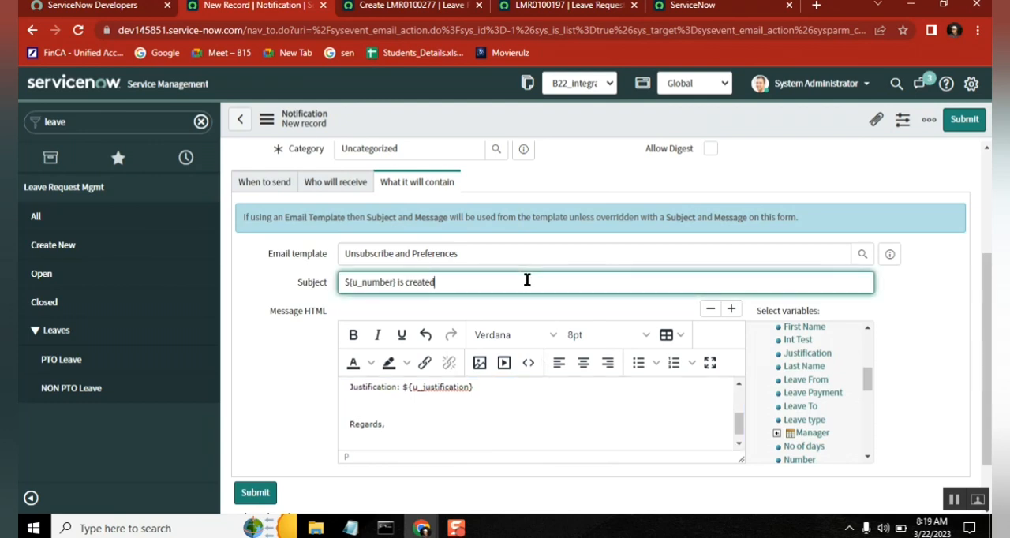
{"action": "left_click", "coordinate": [262, 183]}
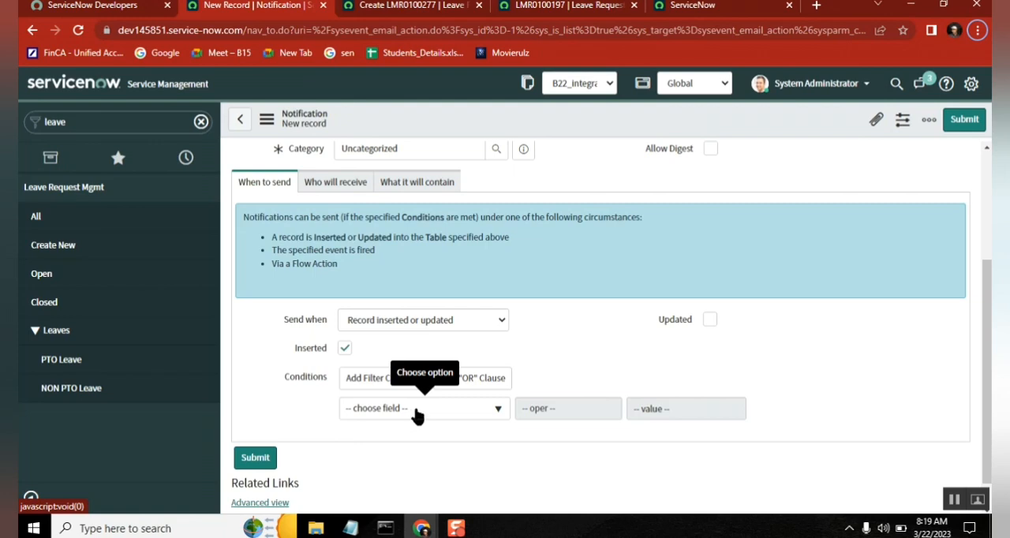
{"action": "key", "text": "alt+Tab"}
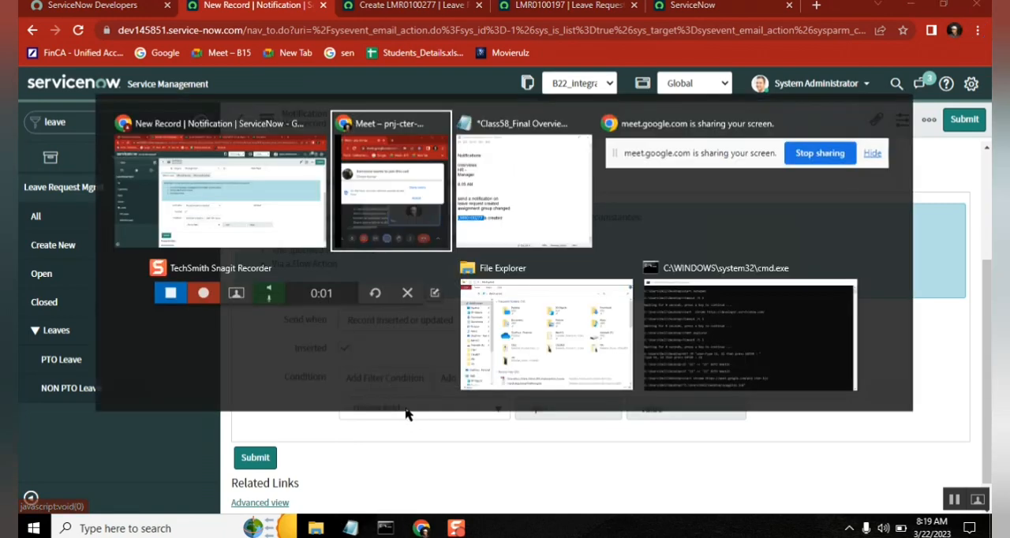
{"action": "left_click", "coordinate": [258, 276]}
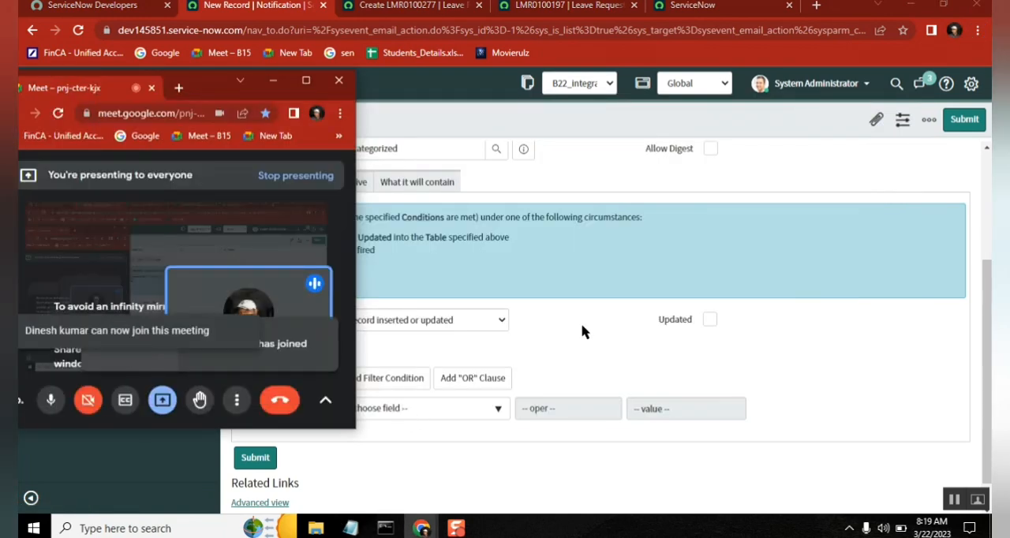
{"action": "left_click", "coordinate": [582, 332]}
Step: Review the notification's recipients, and examine its subject variable and message content
{"action": "left_click", "coordinate": [337, 184]}
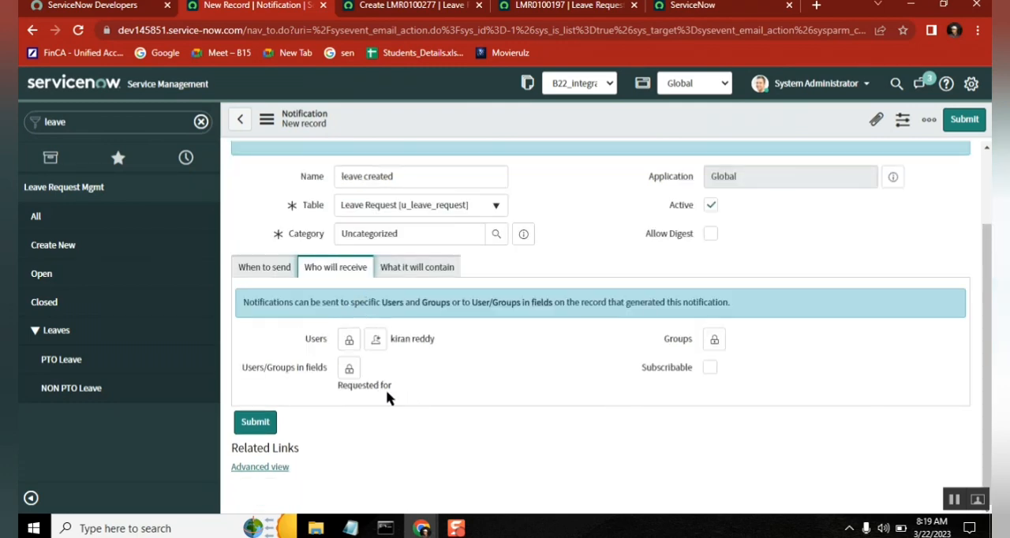
{"action": "left_click", "coordinate": [392, 277]}
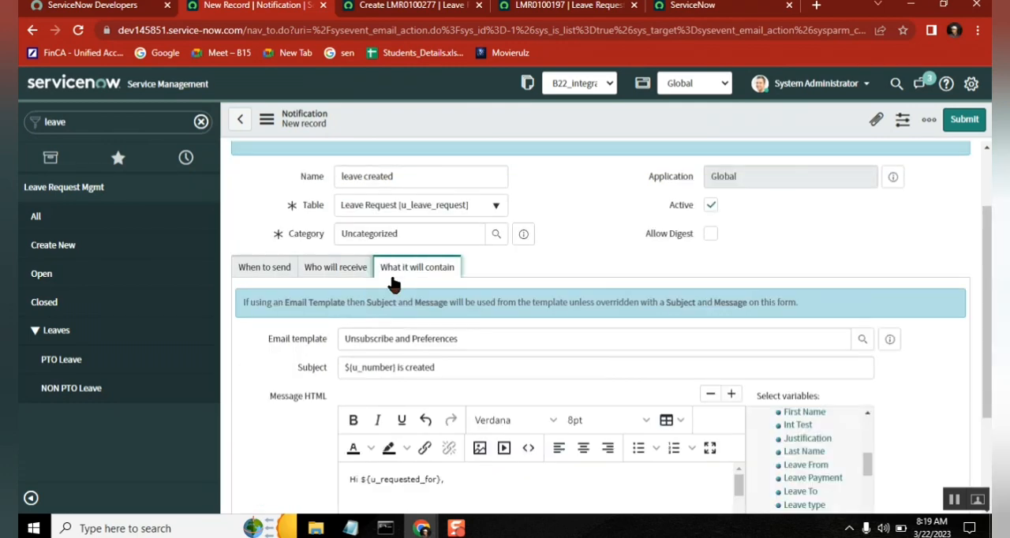
{"action": "left_click", "coordinate": [475, 369]}
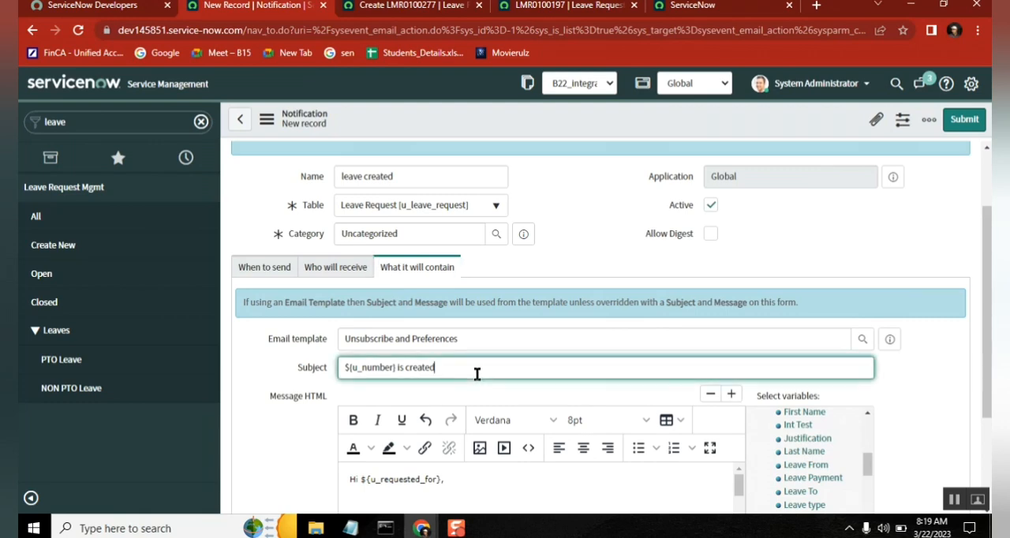
{"action": "left_click", "coordinate": [491, 478]}
{"action": "double_click", "coordinate": [374, 369]}
Step: Review the "assignment group changed" notification requirement in the Notepad notes and return to the browser
{"action": "left_click", "coordinate": [351, 528]}
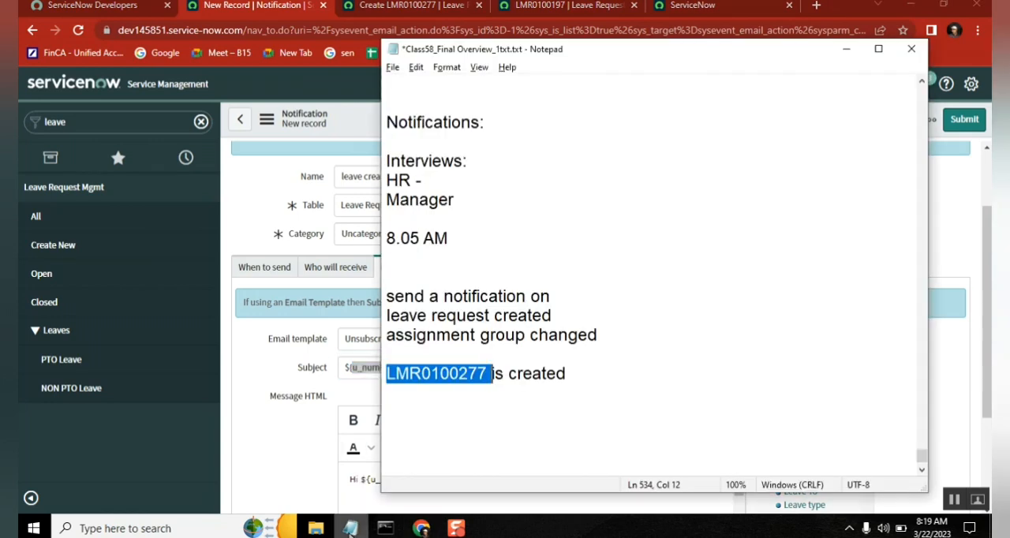
{"action": "left_click", "coordinate": [484, 338]}
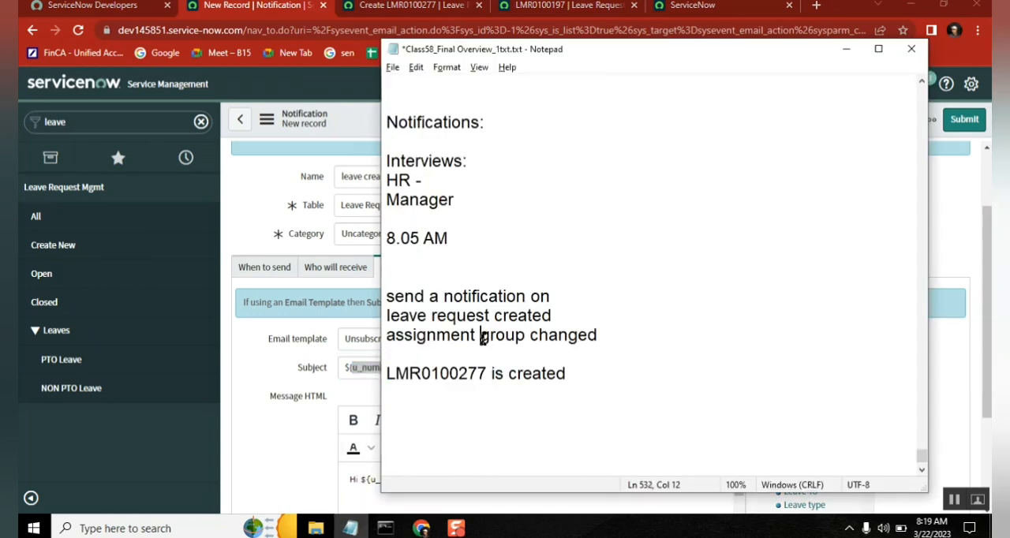
{"action": "left_click", "coordinate": [388, 335]}
{"action": "left_click", "coordinate": [605, 335], "text": "shift"}
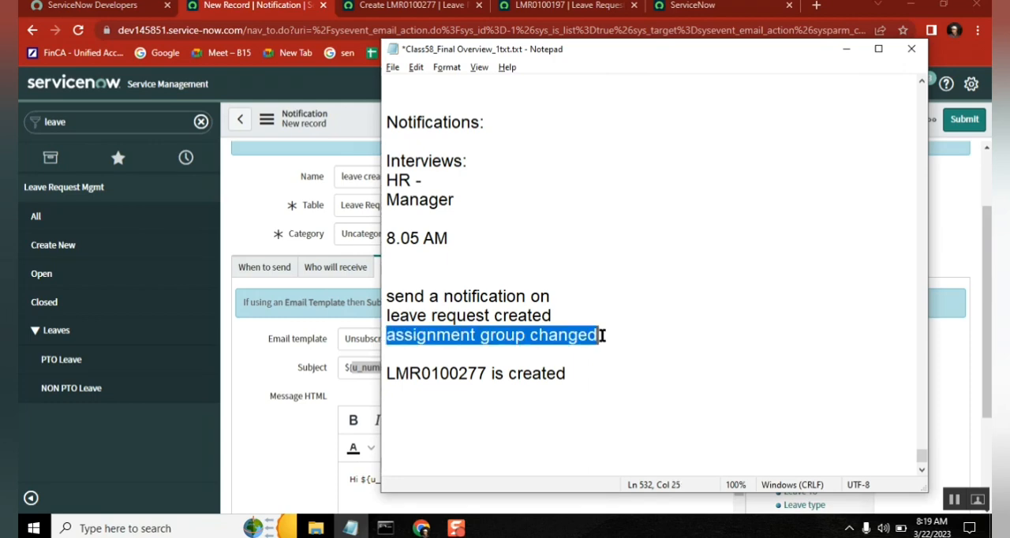
{"action": "left_click", "coordinate": [257, 199]}
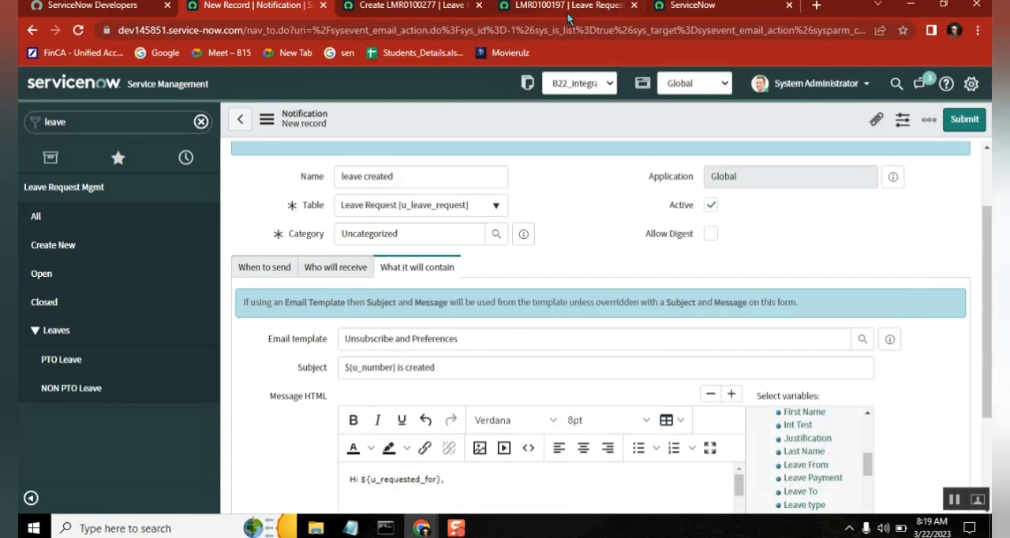
Step: Find the email Notifications module under System Notification from the ServiceNow home page and open its list in a separate tab
{"action": "left_click", "coordinate": [691, 9]}
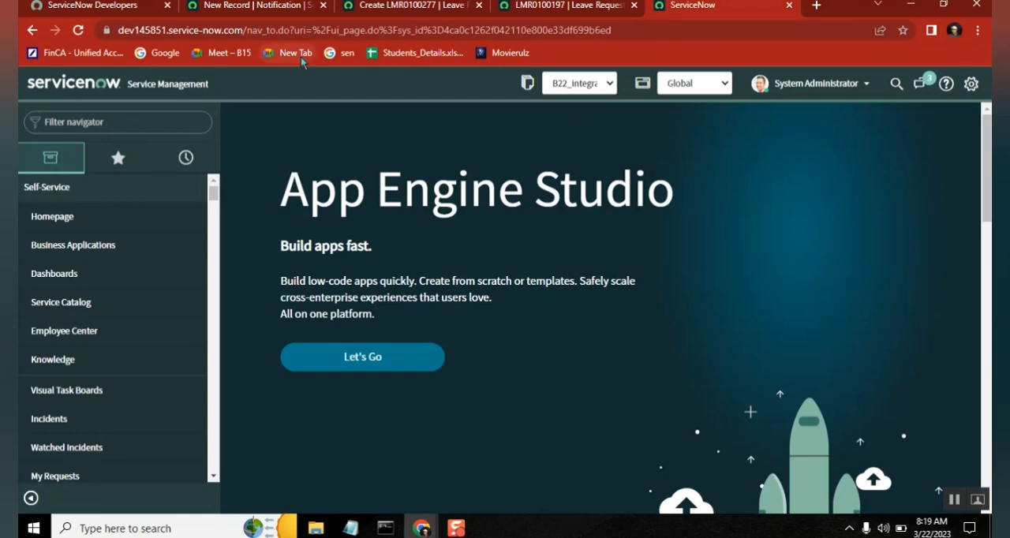
{"action": "left_click", "coordinate": [96, 118]}
{"action": "type", "text": "no"}
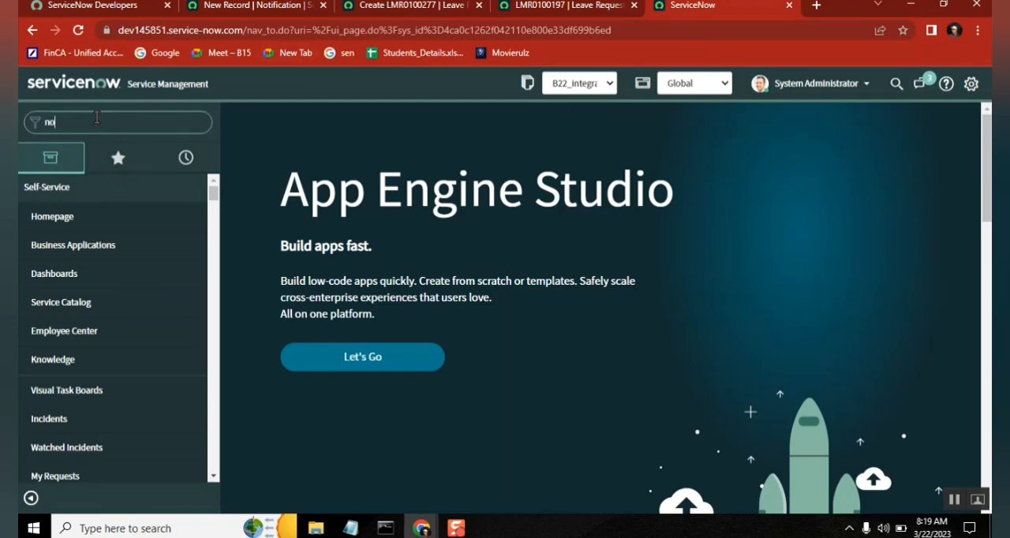
{"action": "type", "text": "tifications"}
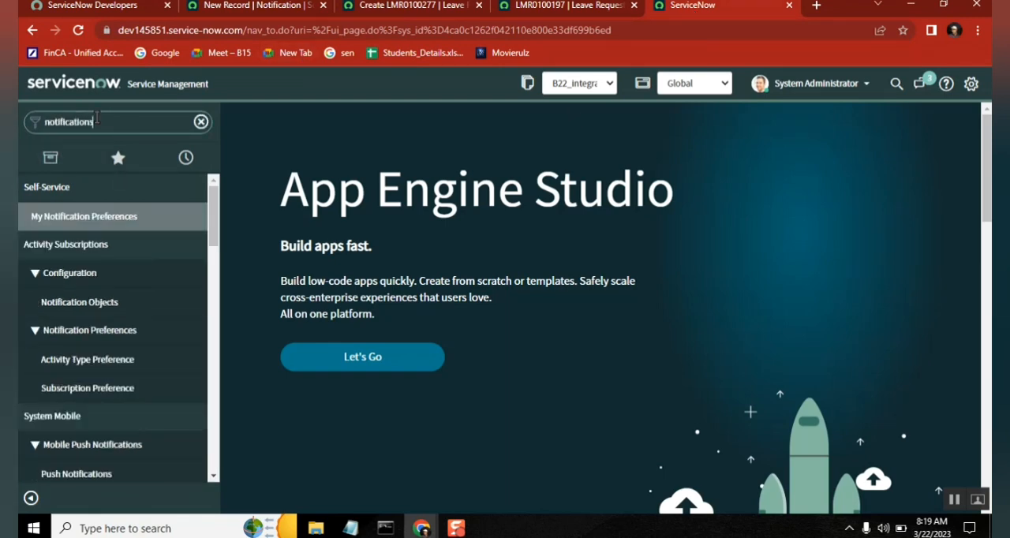
{"action": "left_click_drag", "start_coordinate": [212, 252], "coordinate": [215, 395]}
{"action": "left_click", "coordinate": [83, 360], "text": "ctrl"}
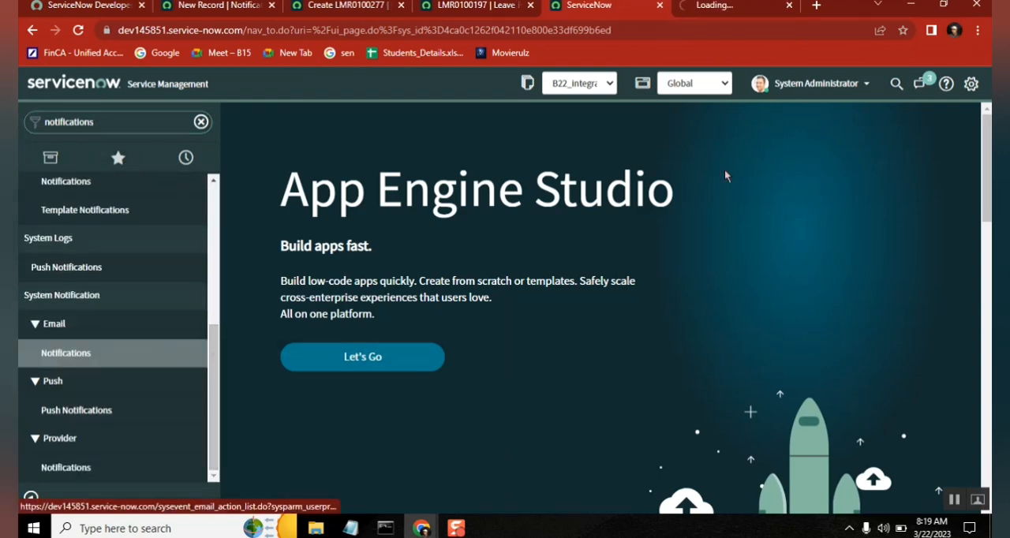
{"action": "left_click", "coordinate": [720, 13]}
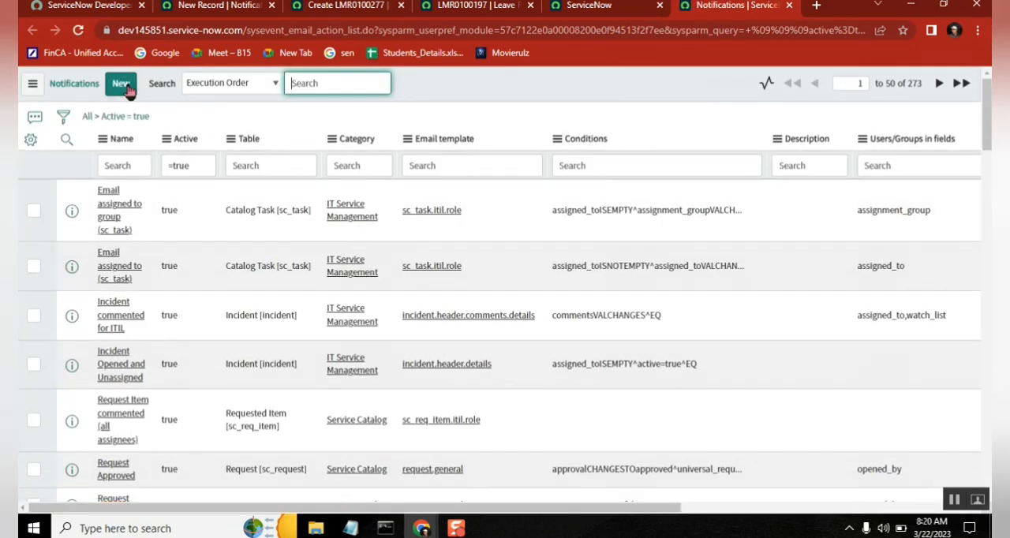
Step: Create a new notification named "Assignment group changed" on the Leave Request [u_leave_request] table
{"action": "left_click", "coordinate": [123, 86]}
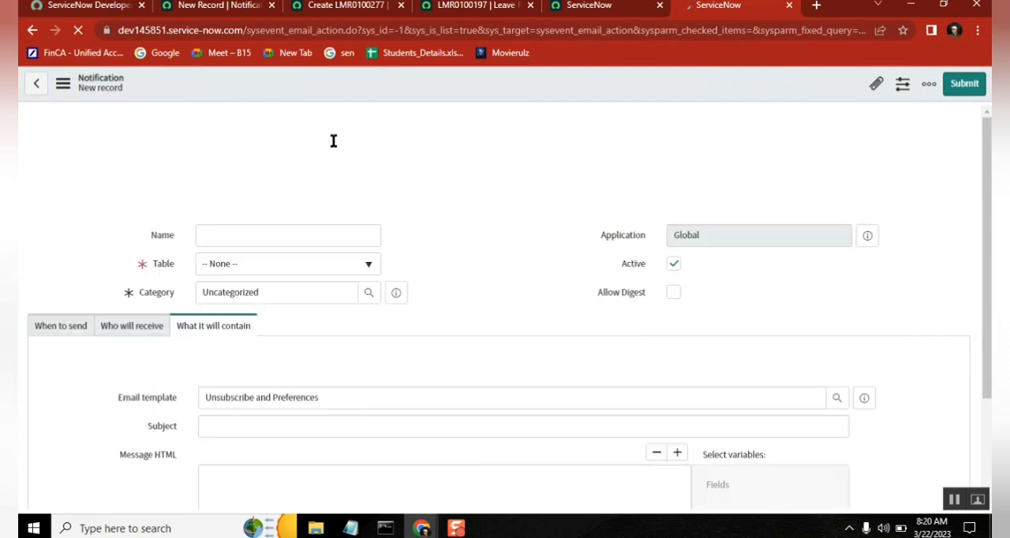
{"action": "left_click", "coordinate": [255, 232]}
{"action": "type", "text": "Assignment g"}
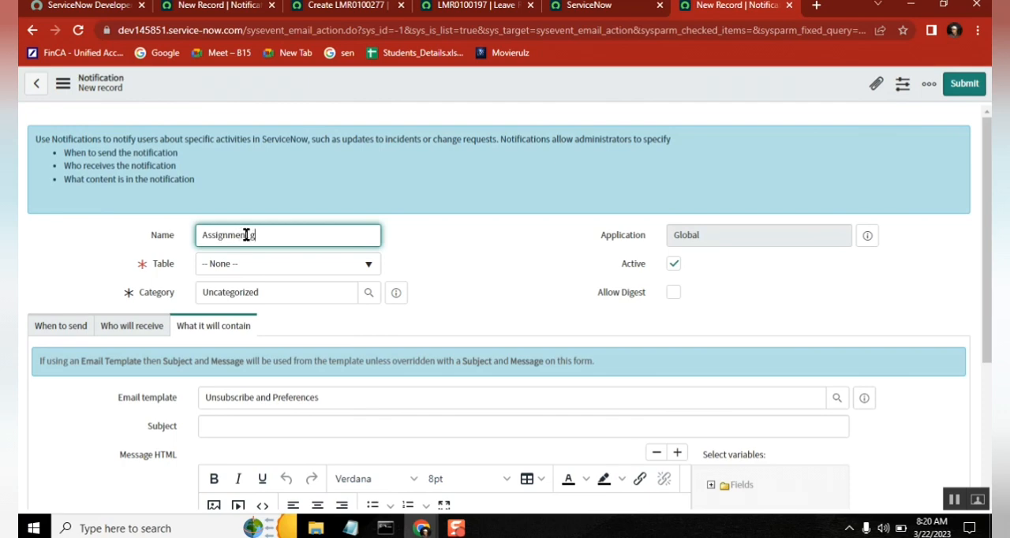
{"action": "left_click", "coordinate": [298, 267]}
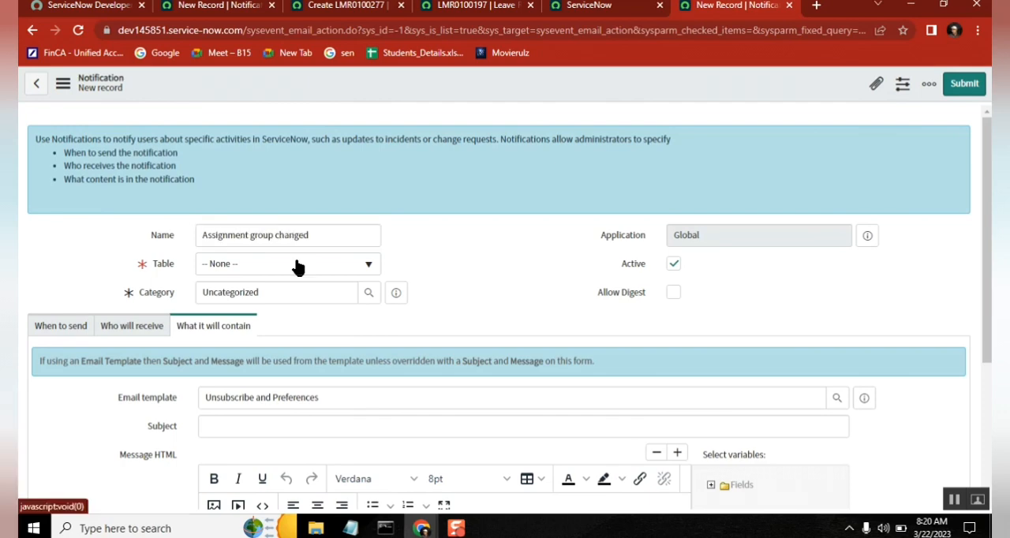
{"action": "left_click", "coordinate": [298, 266]}
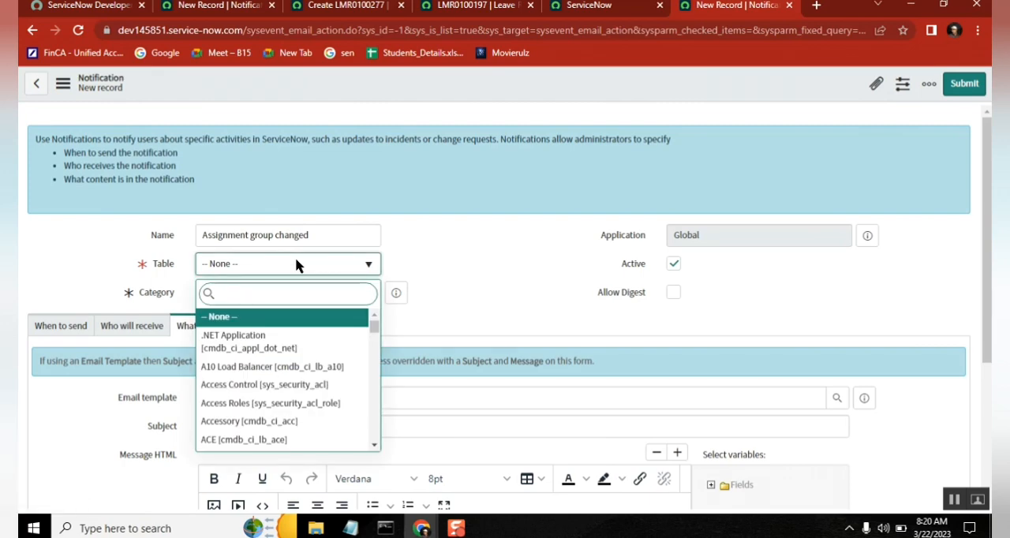
{"action": "type", "text": "leave"}
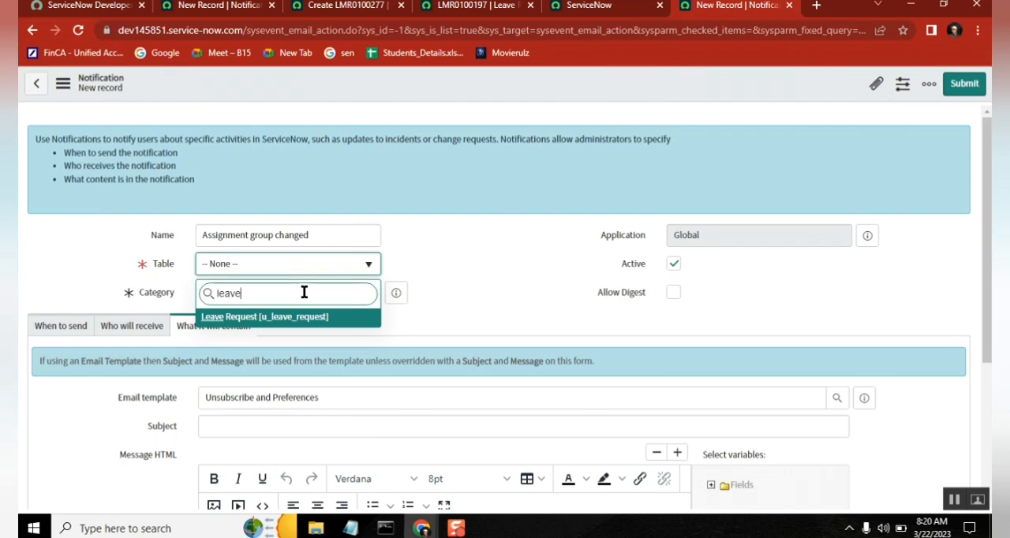
{"action": "left_click", "coordinate": [303, 320]}
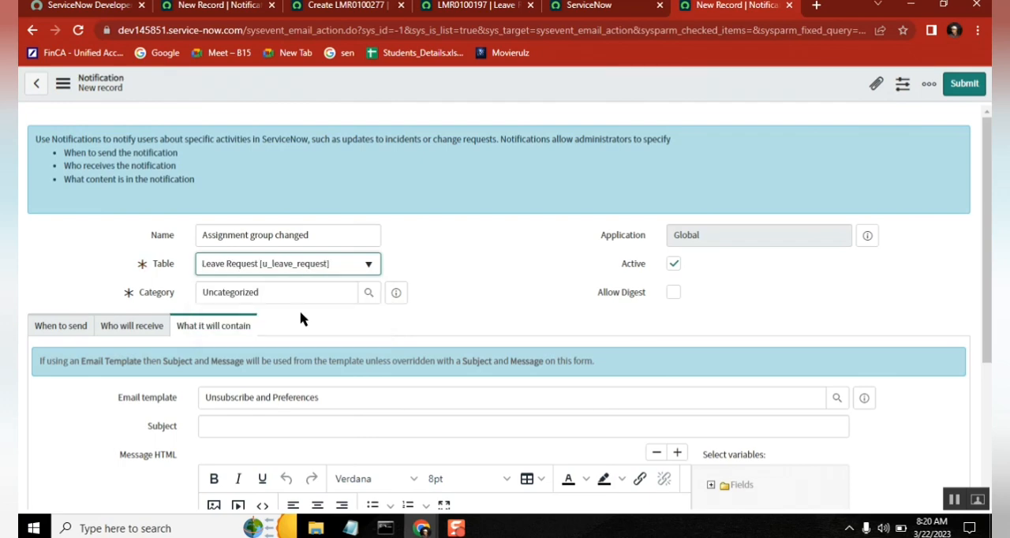
Step: Set the notification to send when a record is updated, with the condition that Assigment Group changes
{"action": "left_click", "coordinate": [79, 326]}
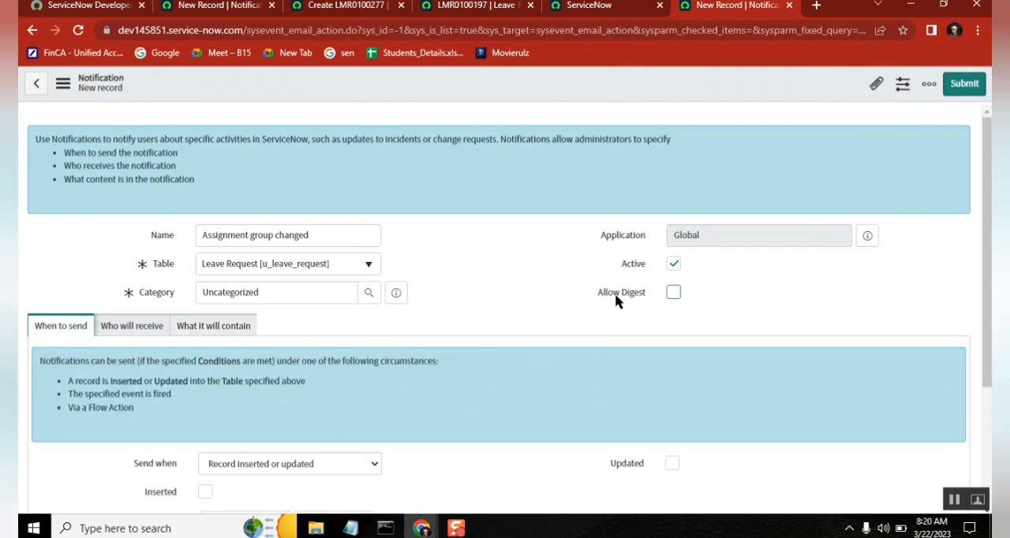
{"action": "scroll", "coordinate": [986, 252], "scroll_direction": "down", "scroll_amount": 2}
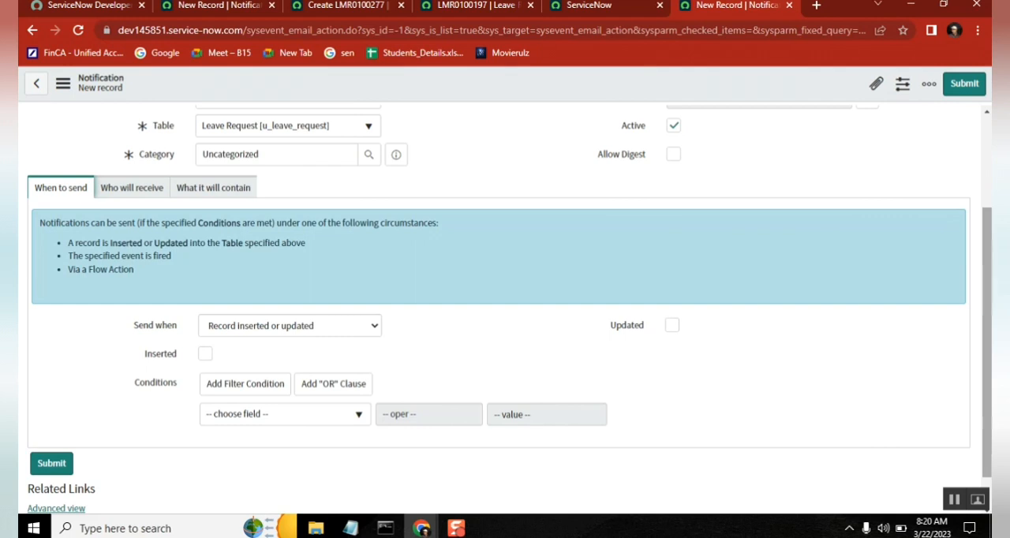
{"action": "left_click", "coordinate": [673, 330]}
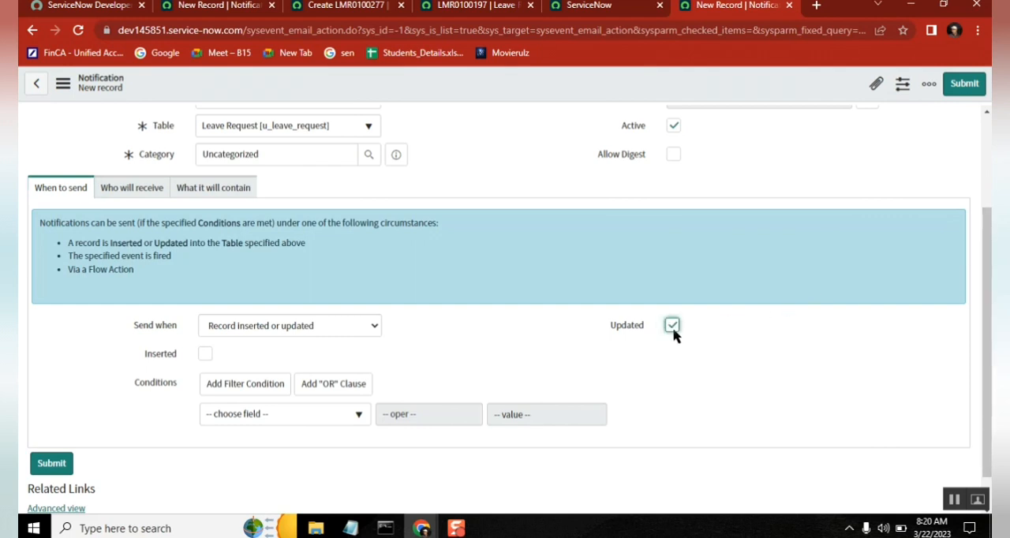
{"action": "left_click", "coordinate": [280, 420]}
{"action": "type", "text": "as"}
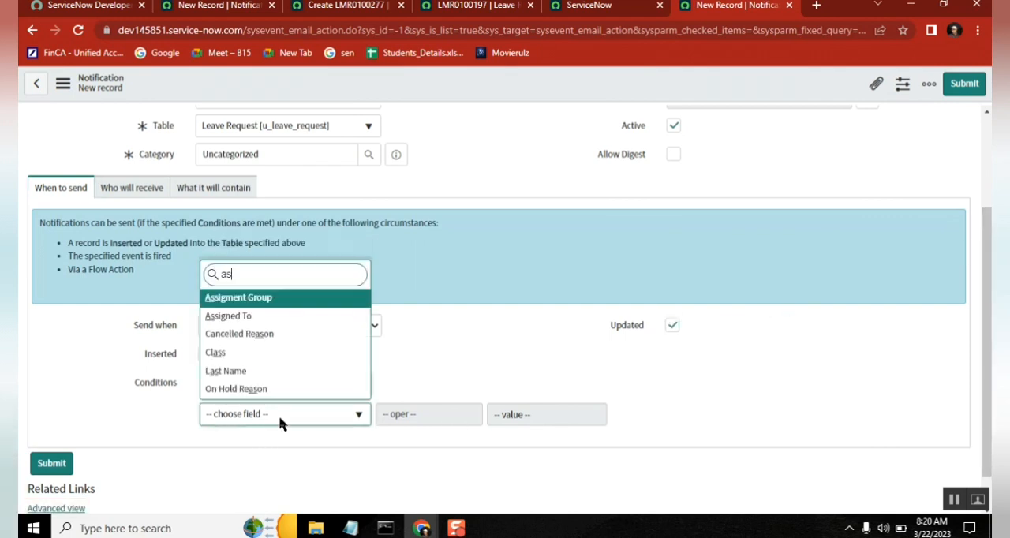
{"action": "type", "text": "s"}
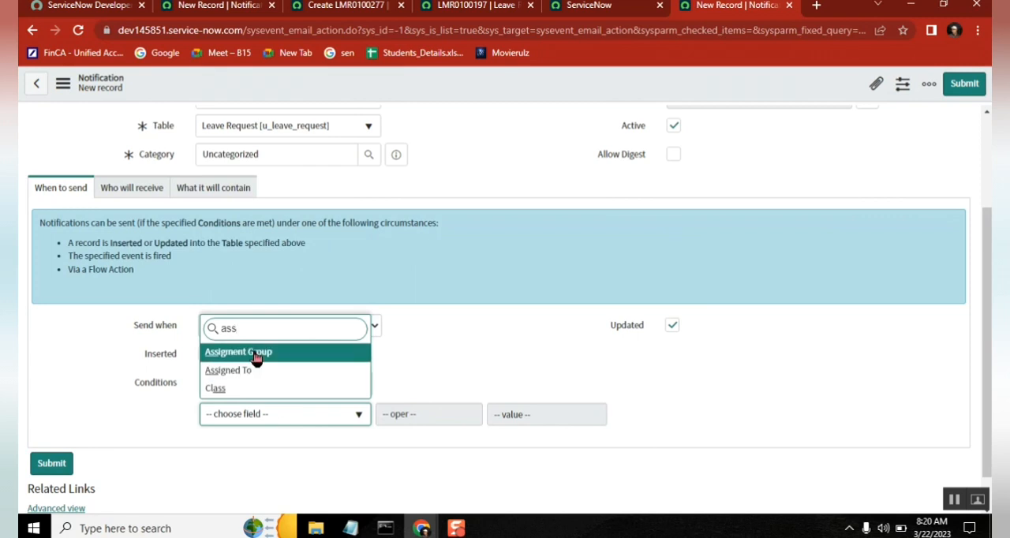
{"action": "key", "text": "Return"}
{"action": "left_click", "coordinate": [459, 416]}
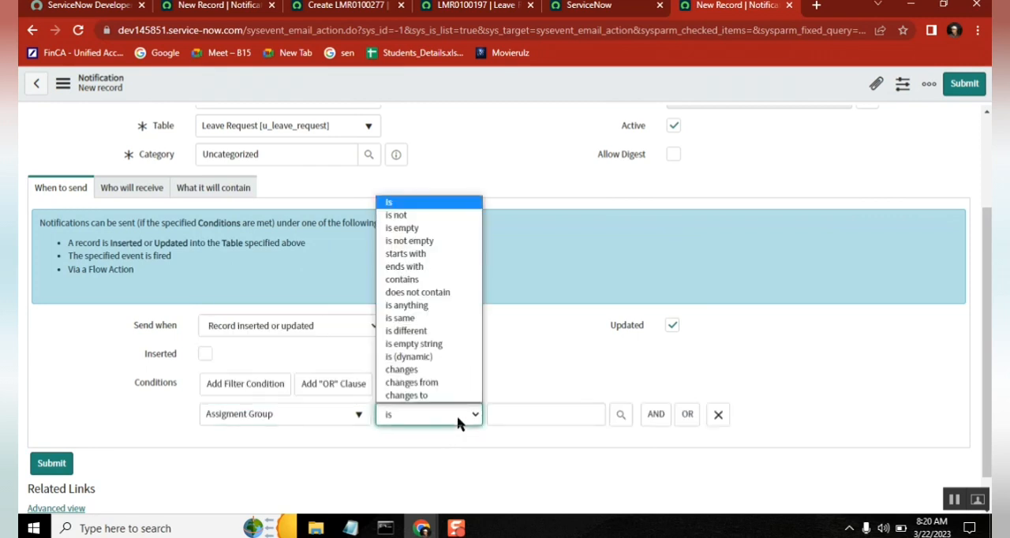
{"action": "left_click", "coordinate": [440, 371]}
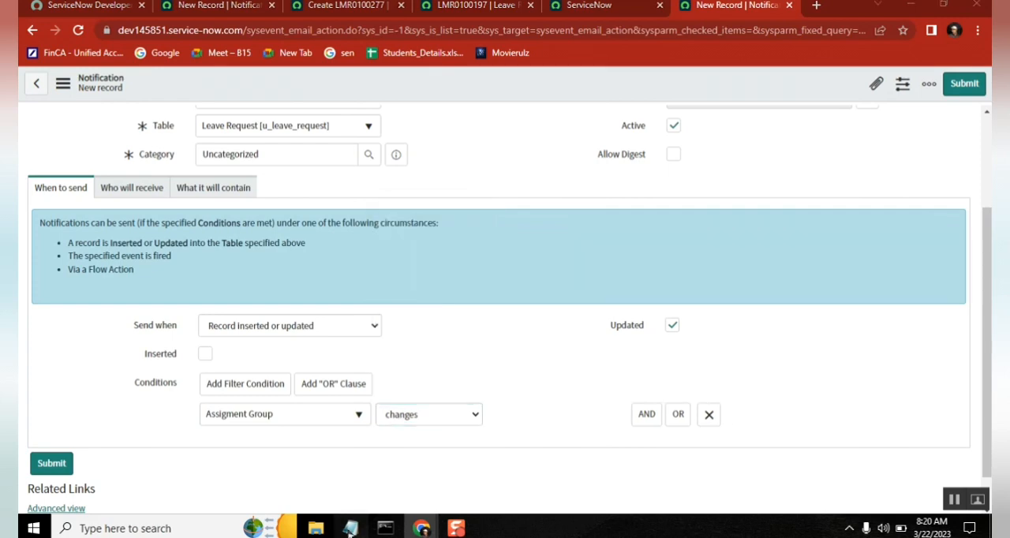
Step: Check the requirement in the notes and add the Assigment Group field as the notification's recipient under Users/Groups in fields
{"action": "left_click", "coordinate": [350, 528]}
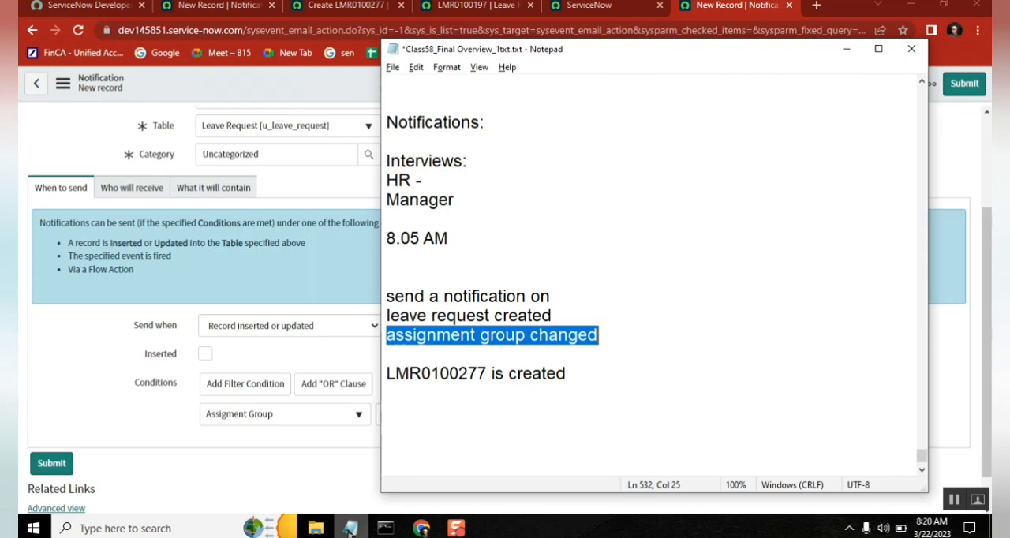
{"action": "left_click", "coordinate": [124, 195]}
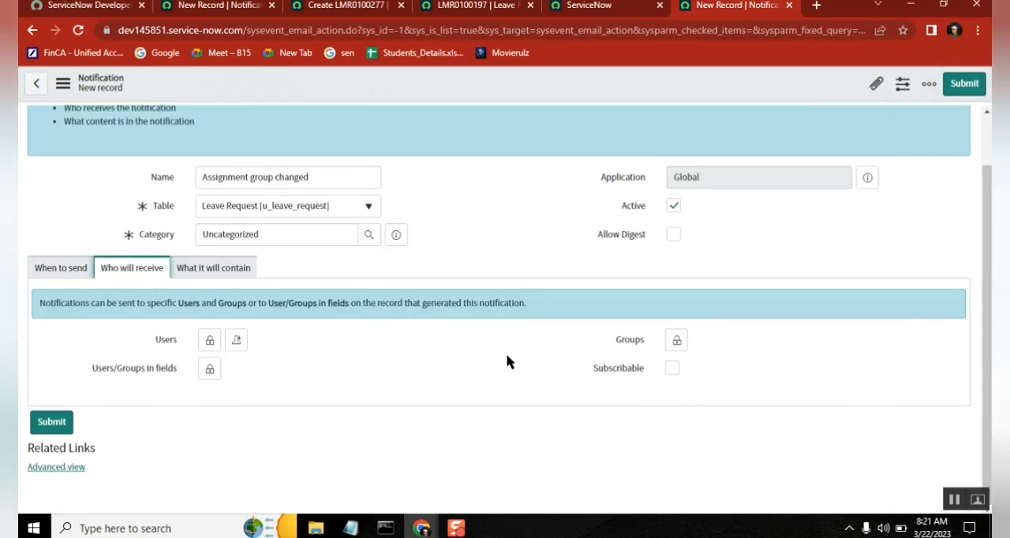
{"action": "left_click", "coordinate": [676, 340]}
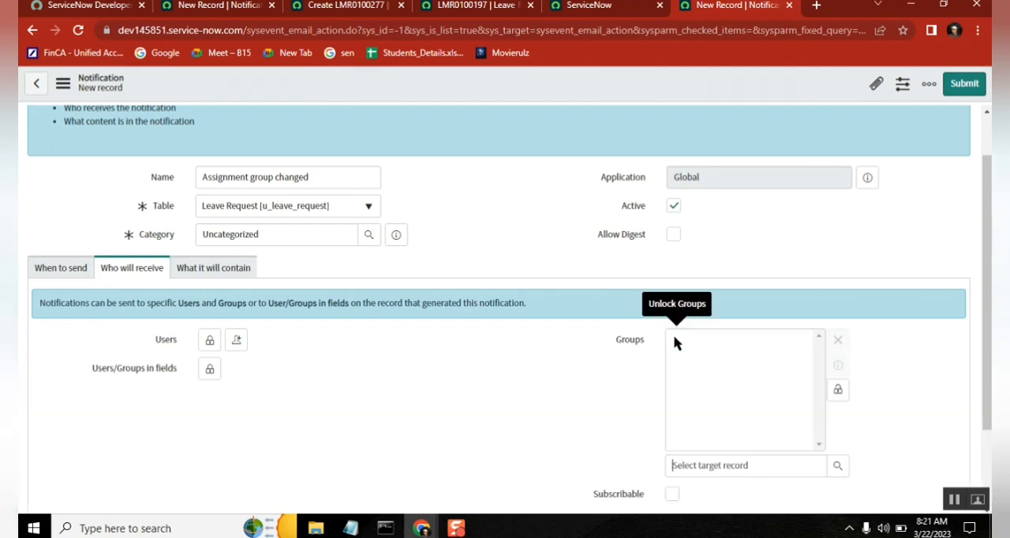
{"action": "left_click", "coordinate": [839, 389]}
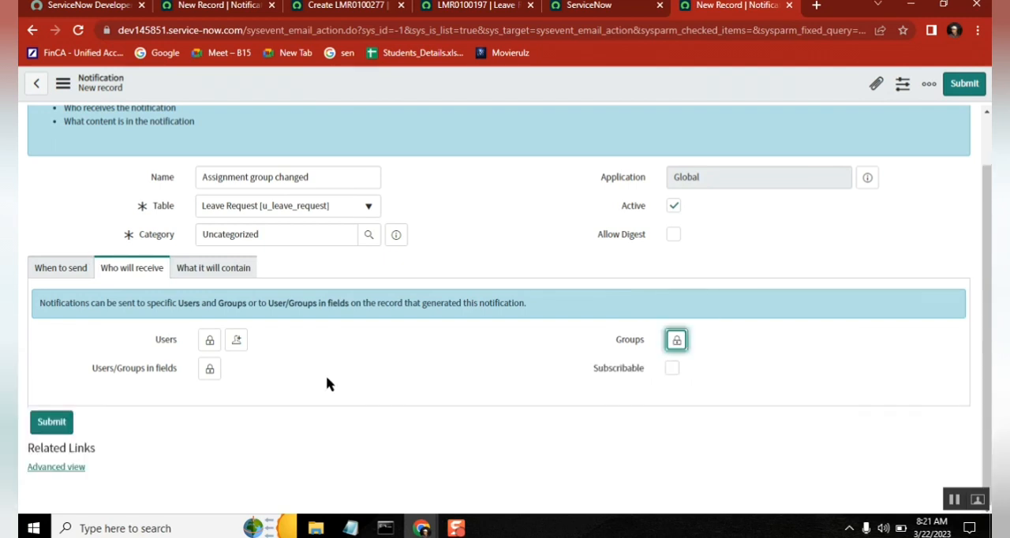
{"action": "left_click", "coordinate": [210, 369]}
{"action": "scroll", "coordinate": [319, 402], "scroll_direction": "down", "scroll_amount": 3}
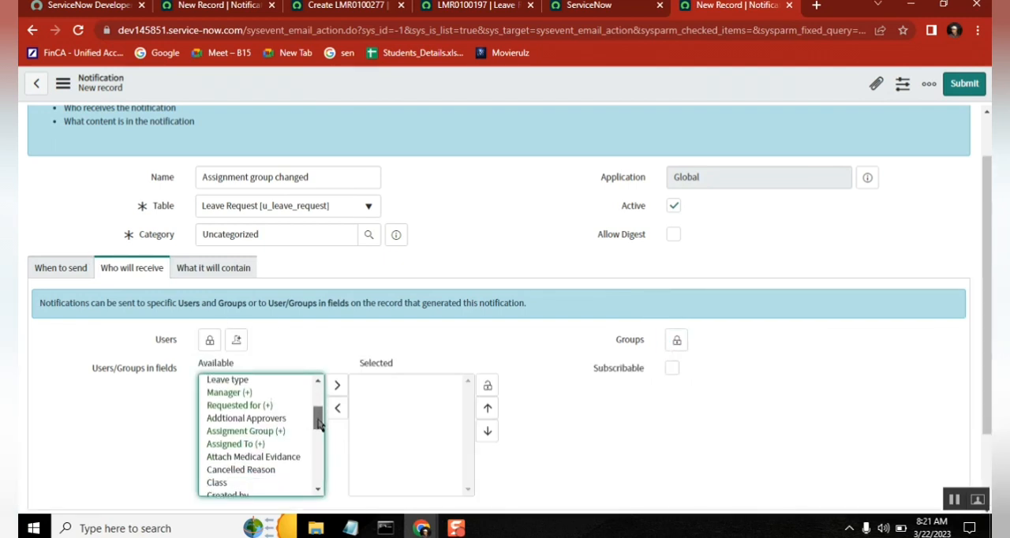
{"action": "left_click", "coordinate": [266, 429]}
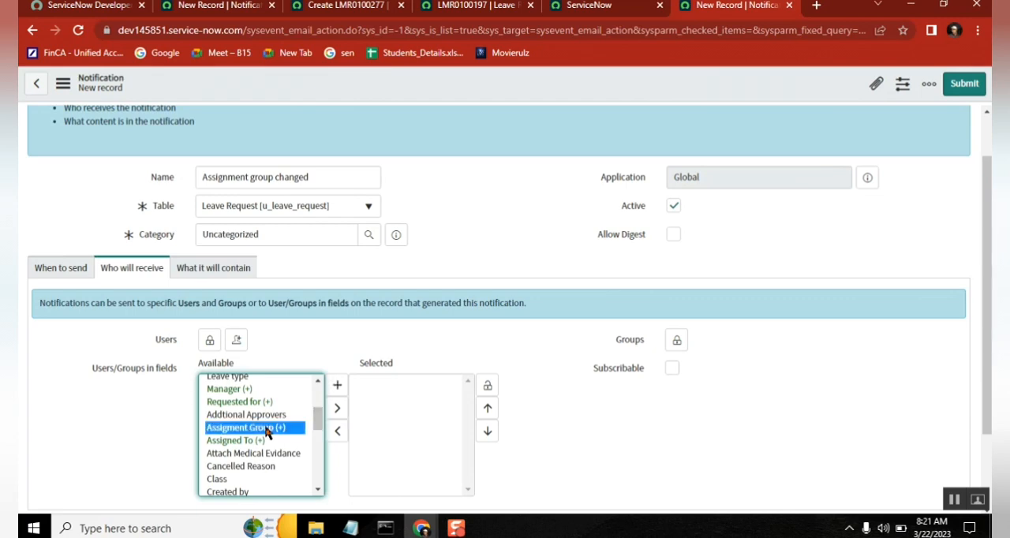
{"action": "left_click", "coordinate": [337, 409]}
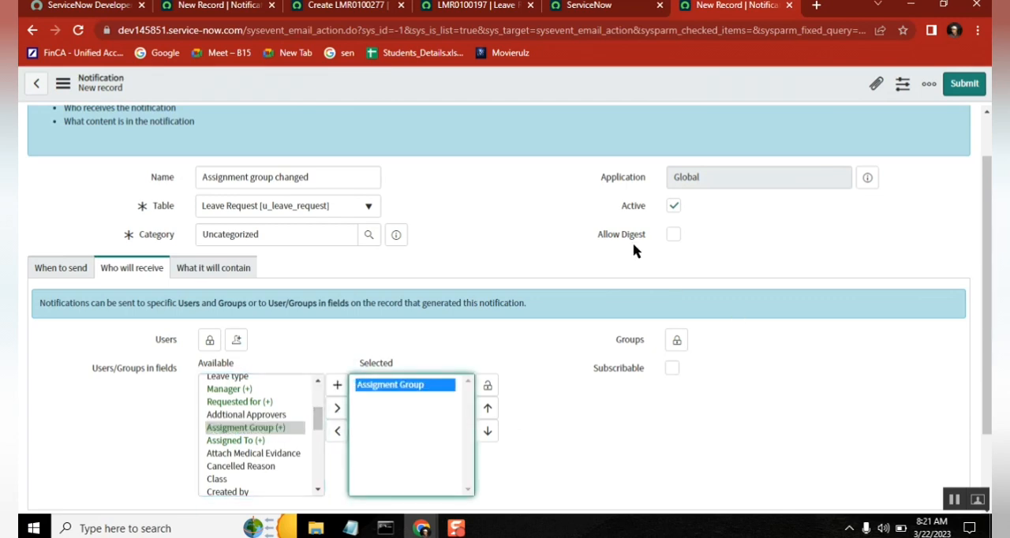
Step: Examine the notification's subject and message fields, and recheck its recipients
{"action": "left_click", "coordinate": [201, 269]}
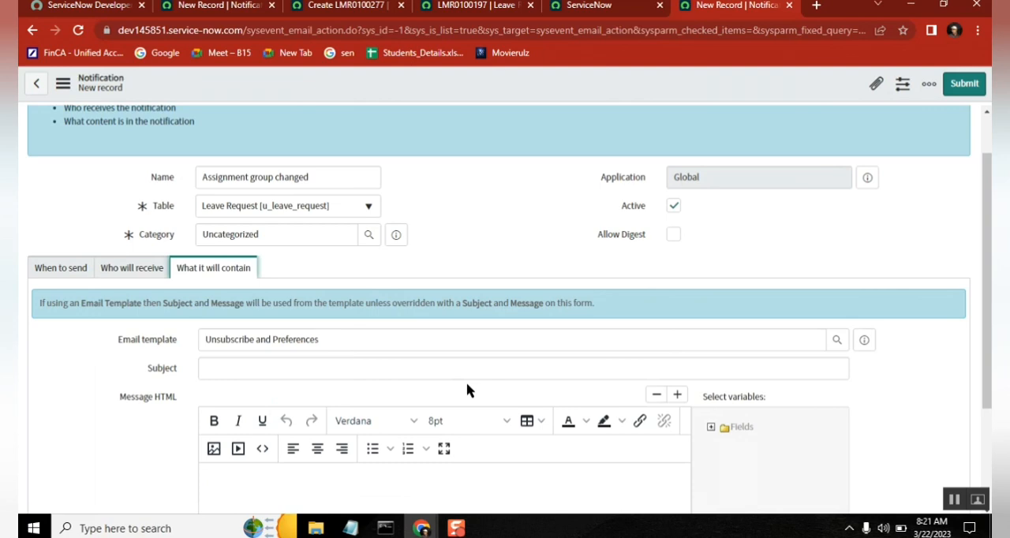
{"action": "left_click", "coordinate": [330, 360]}
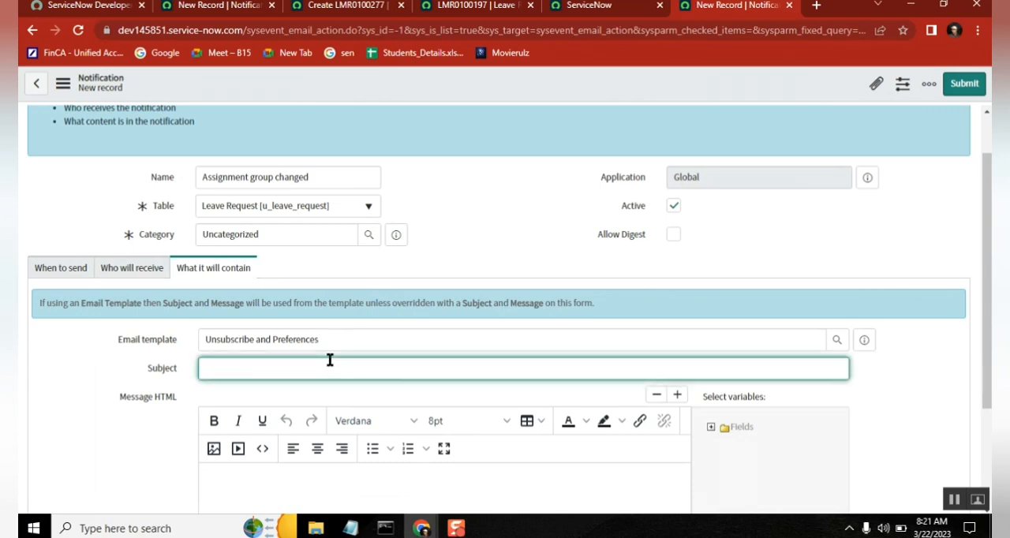
{"action": "left_click", "coordinate": [295, 480]}
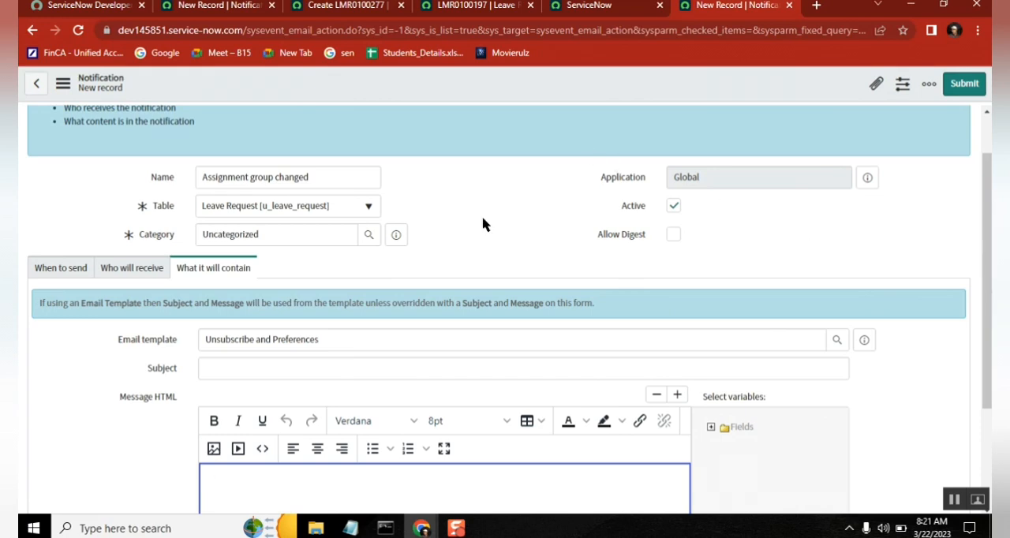
{"action": "scroll", "coordinate": [532, 331], "scroll_direction": "up", "scroll_amount": 2}
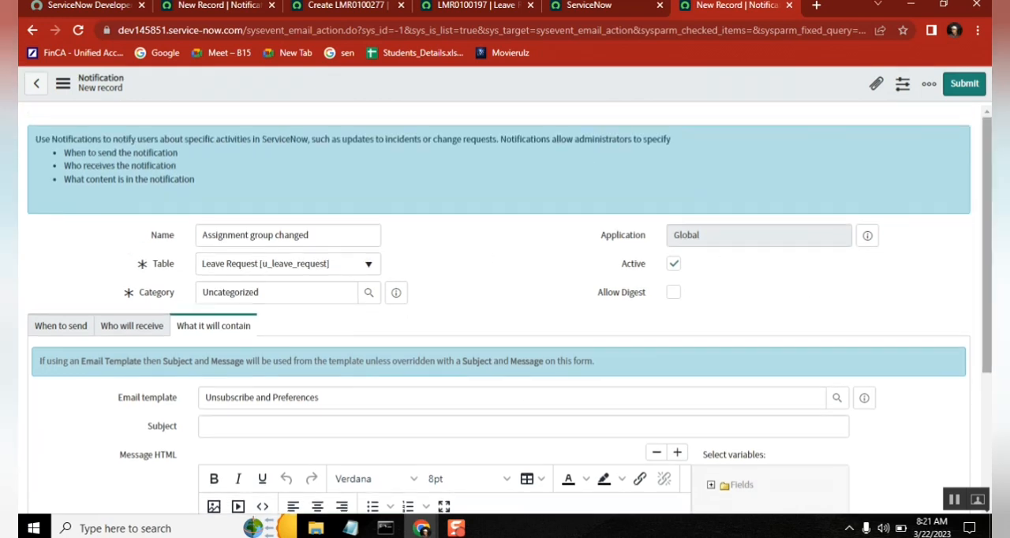
{"action": "left_click_drag", "start_coordinate": [990, 147], "coordinate": [990, 251]}
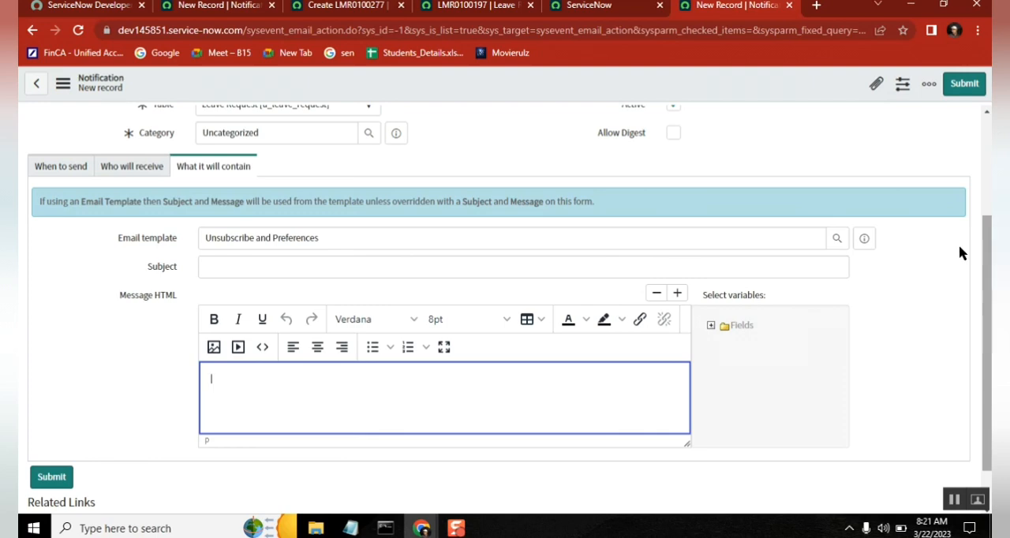
{"action": "left_click", "coordinate": [136, 167]}
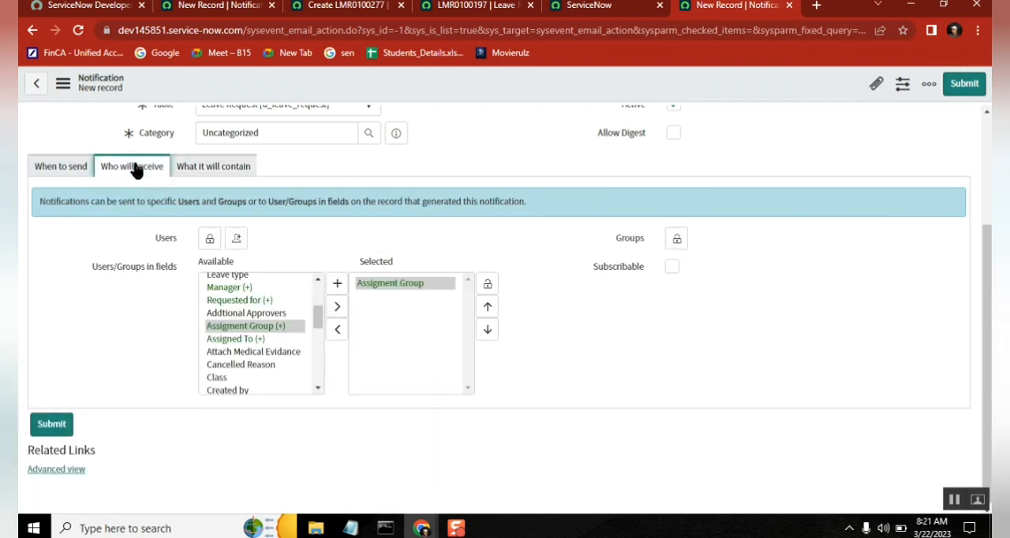
Step: Review the sending conditions of the "Assignment group changed" and "leave created" notifications
{"action": "left_click", "coordinate": [73, 171]}
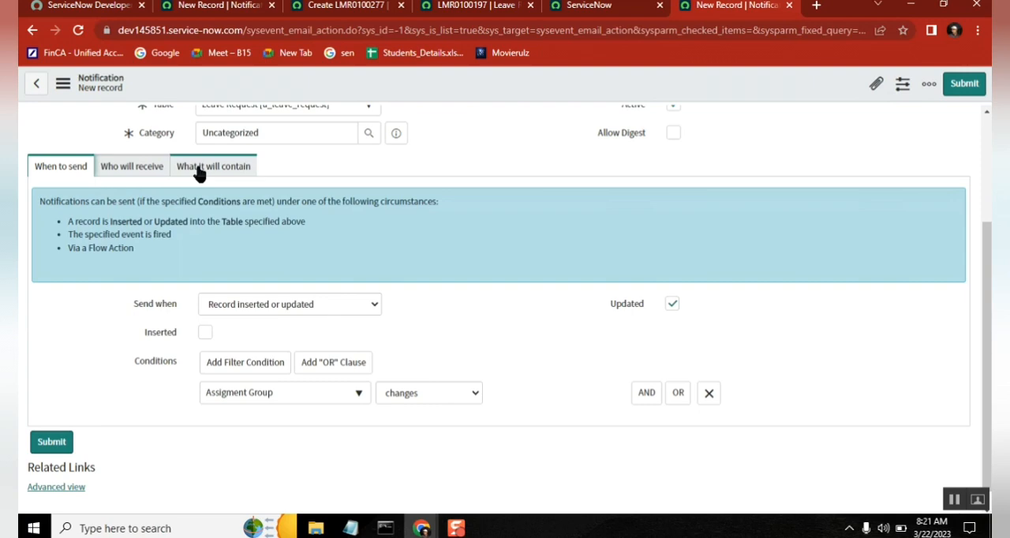
{"action": "left_click", "coordinate": [360, 10]}
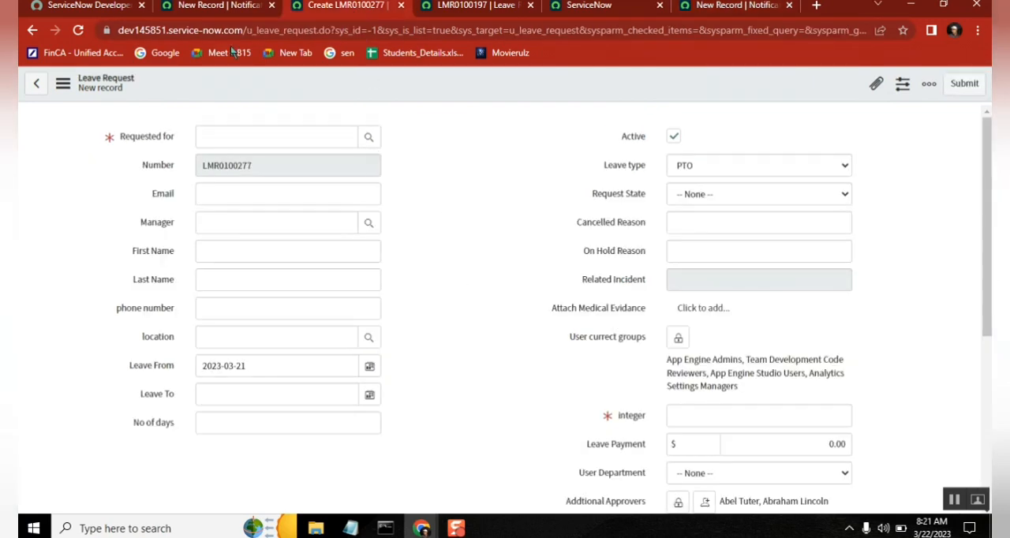
{"action": "left_click", "coordinate": [216, 8]}
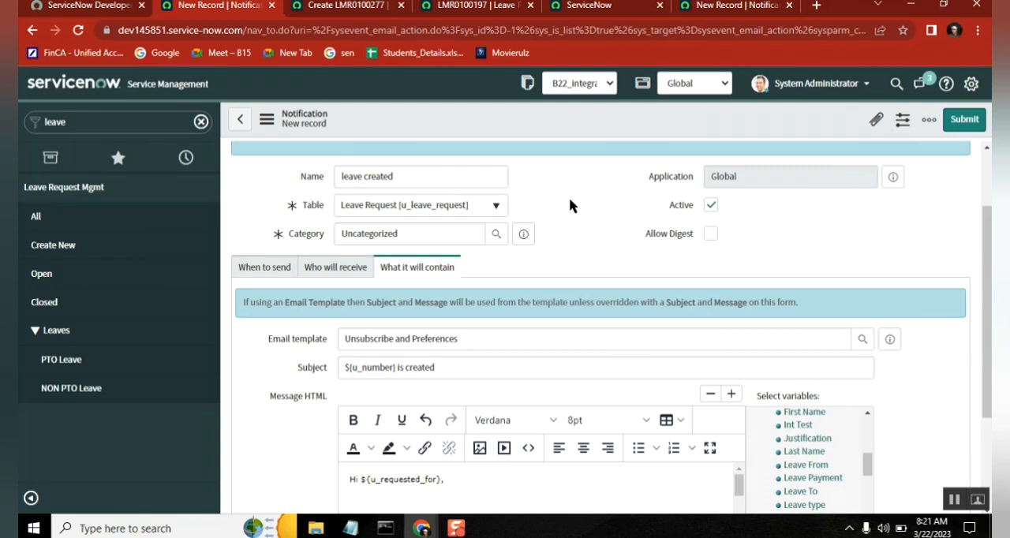
{"action": "left_click", "coordinate": [273, 272]}
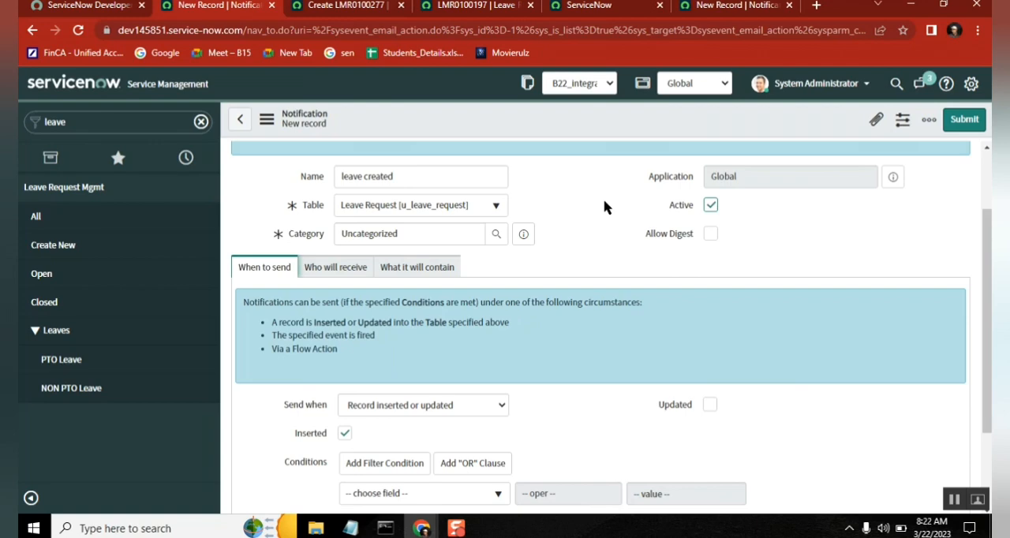
Step: Switch to the Notepad notes and add the lines "Event" and "Notification" below "LMR0100277 is created"
{"action": "left_click", "coordinate": [349, 528]}
{"action": "left_click", "coordinate": [438, 403]}
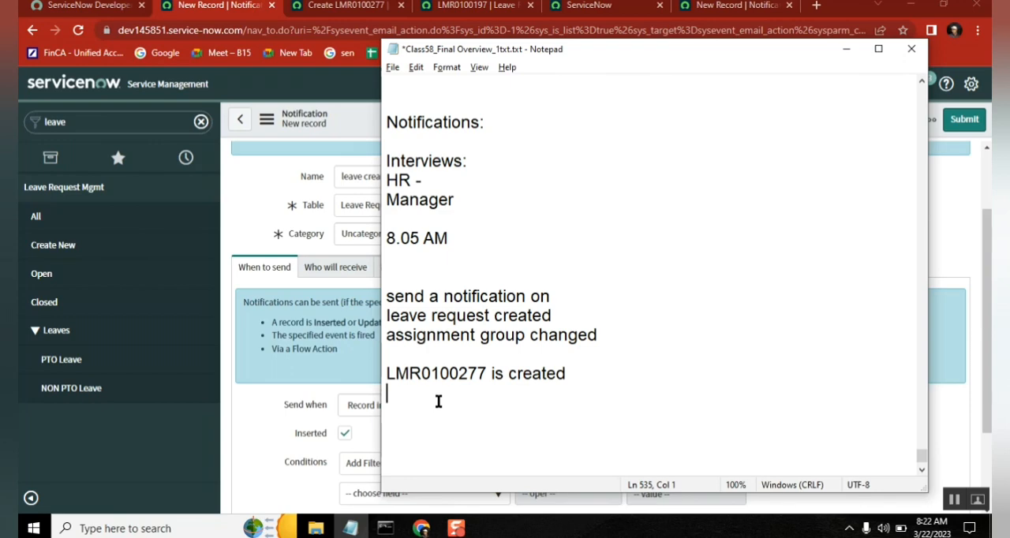
{"action": "key", "text": "Return"}
{"action": "key", "text": "Return"}
{"action": "type", "text": "Event"}
{"action": "key", "text": "Return"}
{"action": "type", "text": "No"}
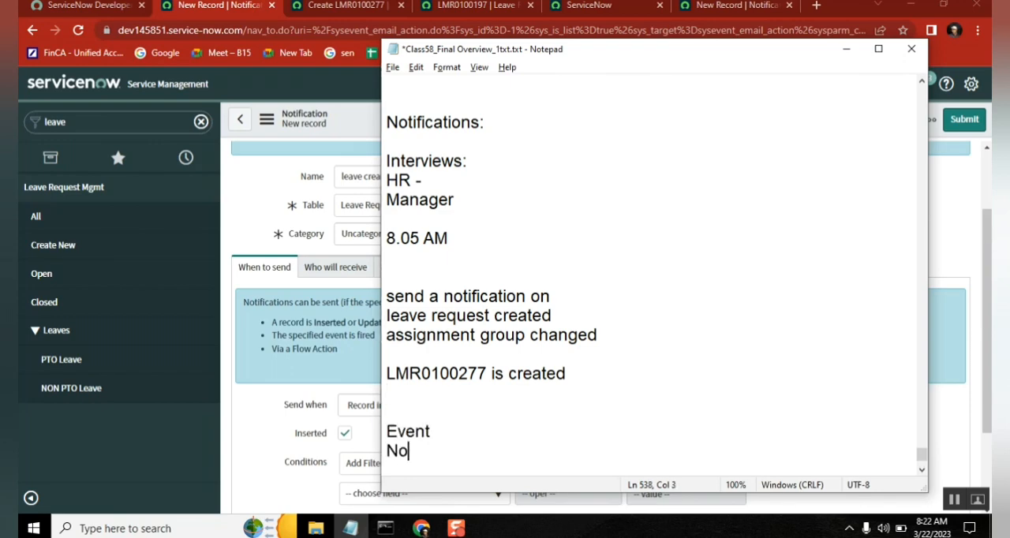
{"action": "type", "text": "tification"}
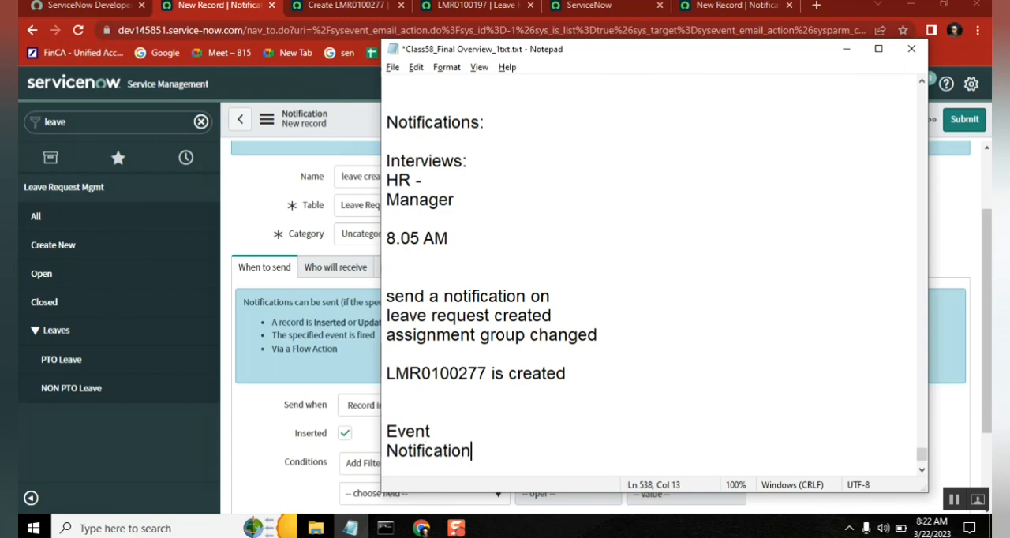
Step: Add the line "triggering (from script)" to the notes, followed by several blank lines
{"action": "key", "text": "Return"}
{"action": "type", "text": "trigg"}
{"action": "type", "text": "ering (s"}
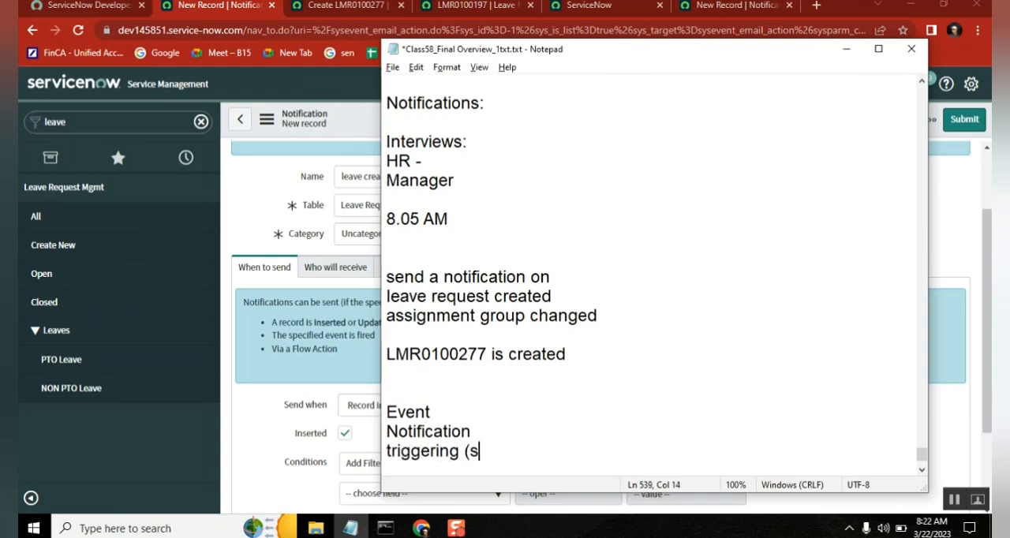
{"action": "key", "text": "BackSpace"}
{"action": "type", "text": "from script)"}
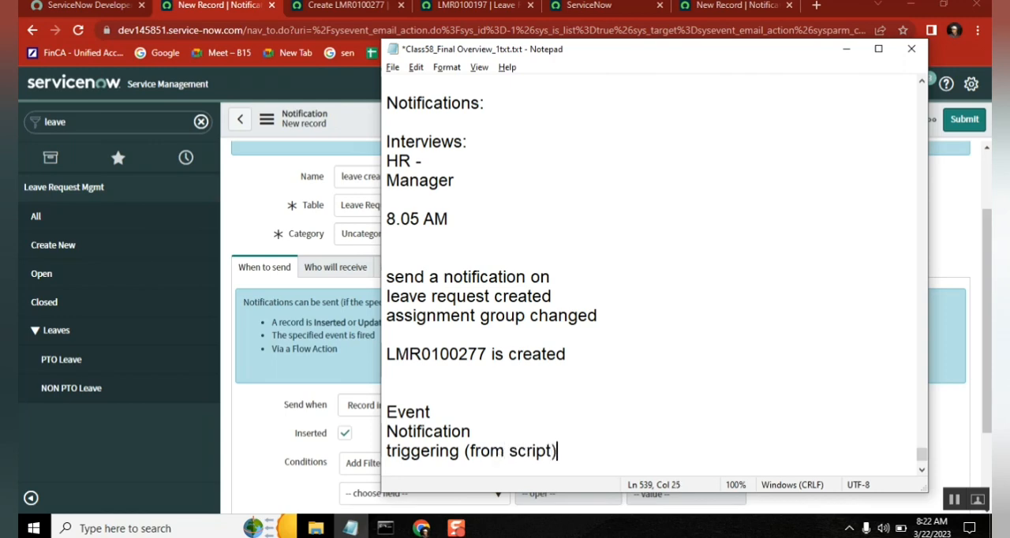
{"action": "key", "text": "Return"}
{"action": "key", "text": "Return"}
{"action": "key", "text": "Return"}
{"action": "key", "text": "Return"}
{"action": "key", "text": "Return"}
{"action": "key", "text": "Return"}
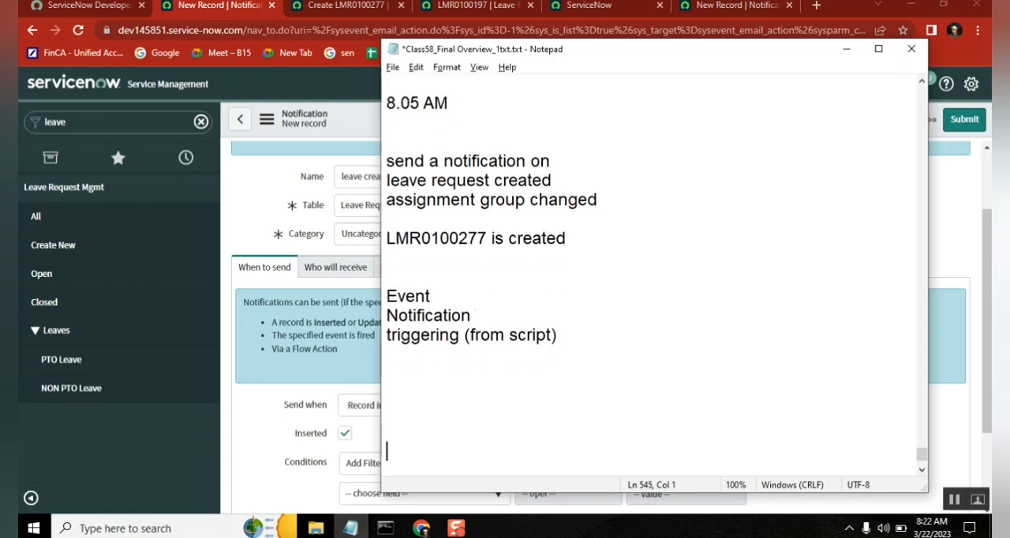
Step: Review the Event, Notification and triggering lines in the notes against the notification form
{"action": "left_click", "coordinate": [419, 345]}
{"action": "left_click", "coordinate": [426, 378]}
{"action": "left_click", "coordinate": [266, 191]}
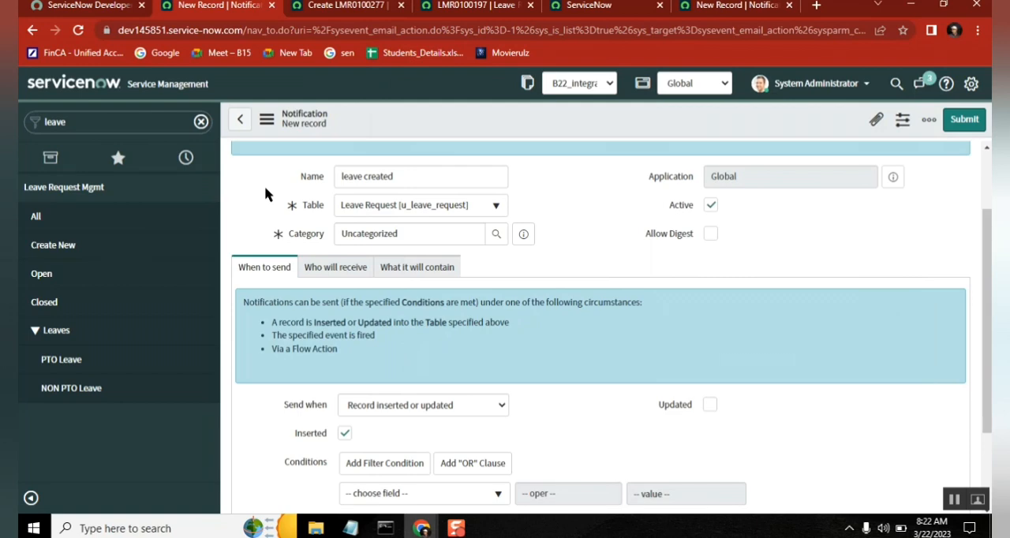
{"action": "left_click", "coordinate": [352, 531]}
{"action": "left_click", "coordinate": [387, 296]}
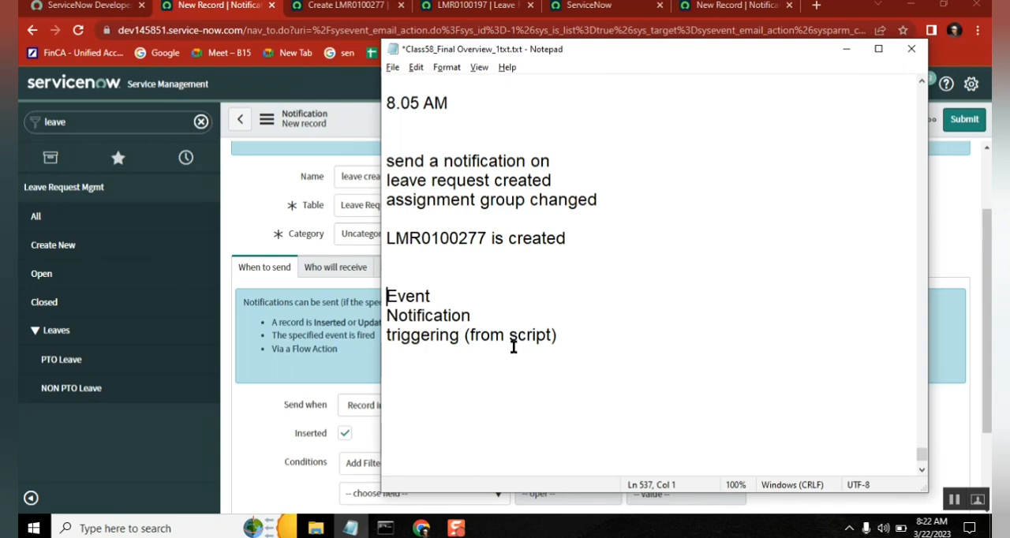
{"action": "double_click", "coordinate": [422, 315]}
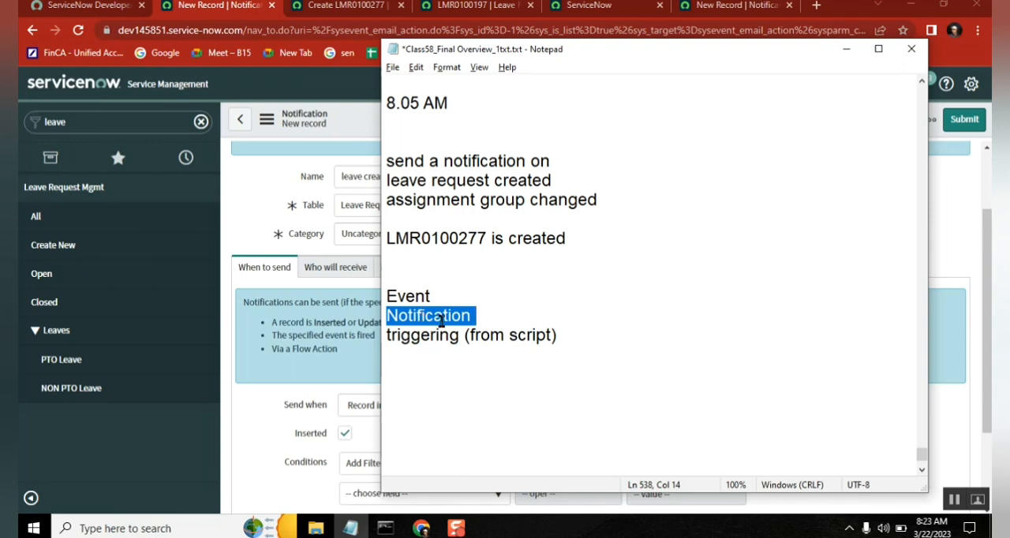
{"action": "left_click", "coordinate": [439, 294]}
{"action": "double_click", "coordinate": [406, 294]}
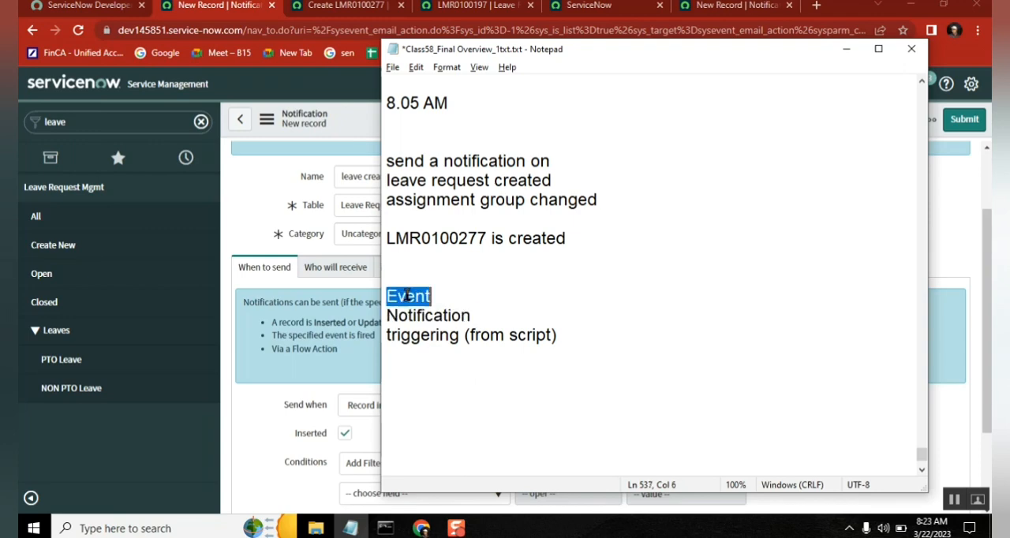
{"action": "left_click", "coordinate": [406, 284]}
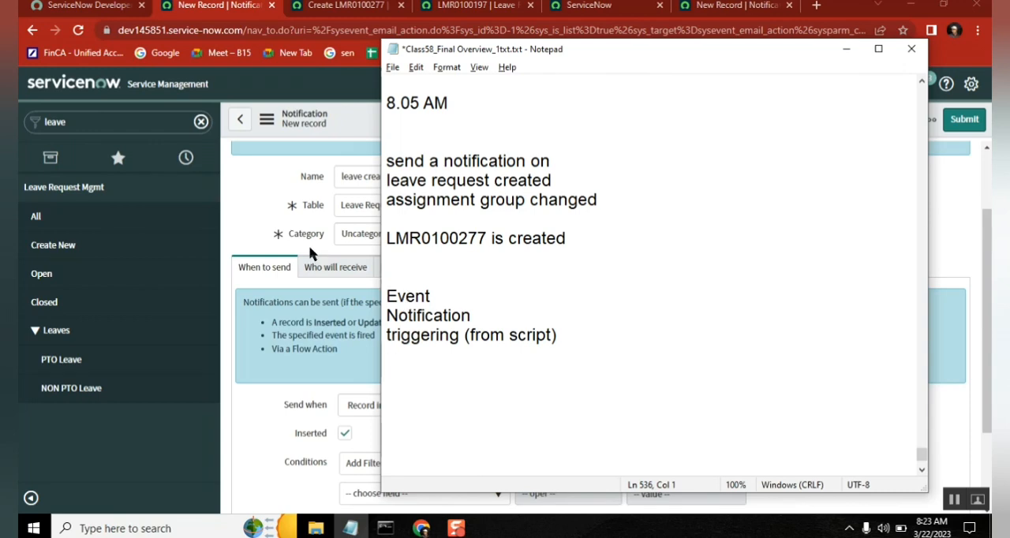
Step: In ServiceNow, save the "leave created" and "Assignment group changed" notifications, keeping both records open
{"action": "double_click", "coordinate": [106, 126]}
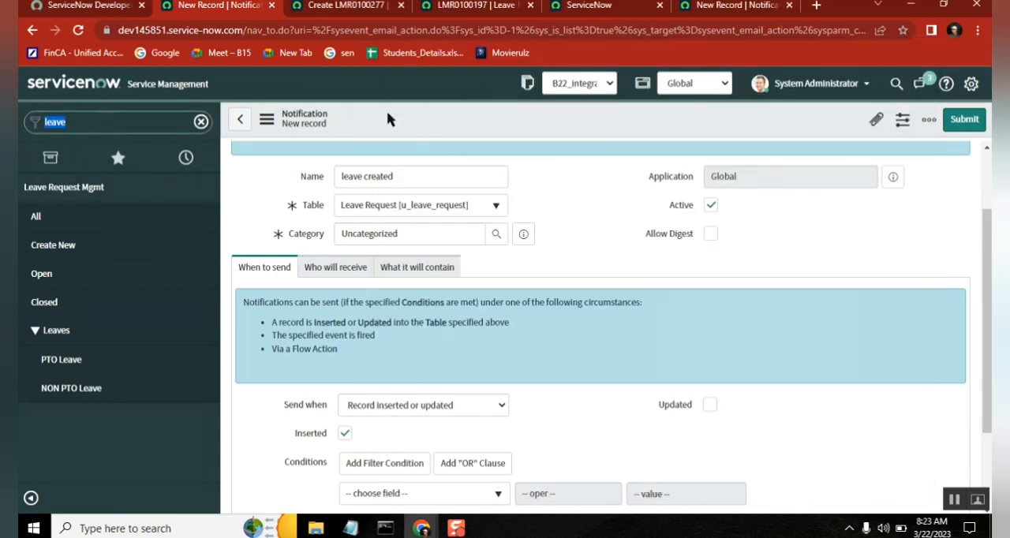
{"action": "left_click", "coordinate": [416, 268]}
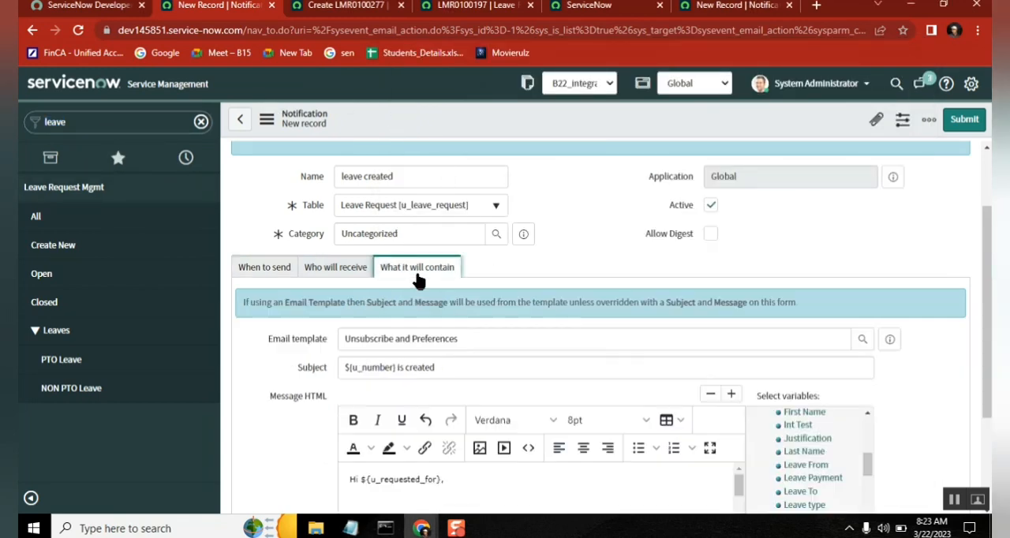
{"action": "right_click", "coordinate": [507, 118]}
{"action": "mouse_move", "coordinate": [535, 160]}
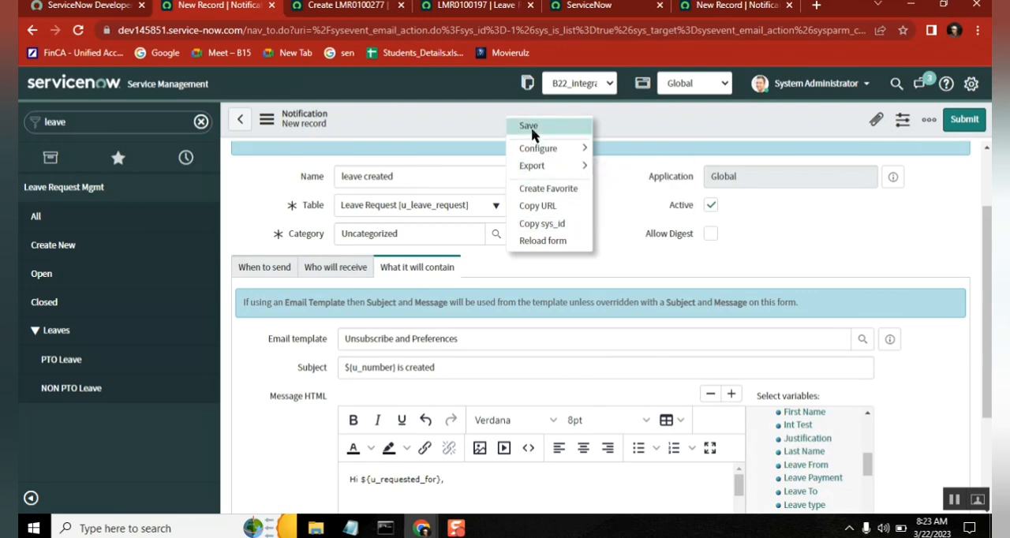
{"action": "left_click", "coordinate": [532, 128]}
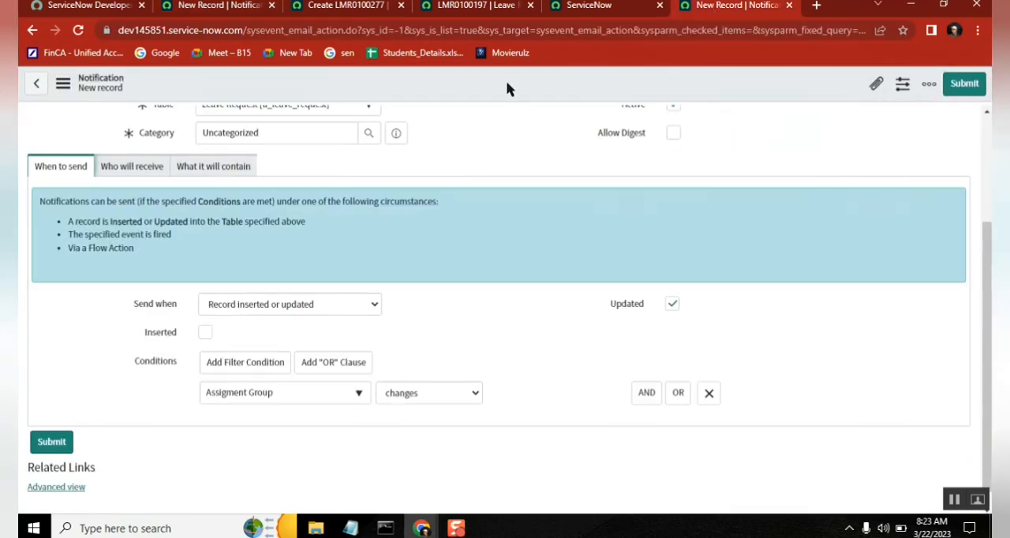
{"action": "right_click", "coordinate": [508, 88]}
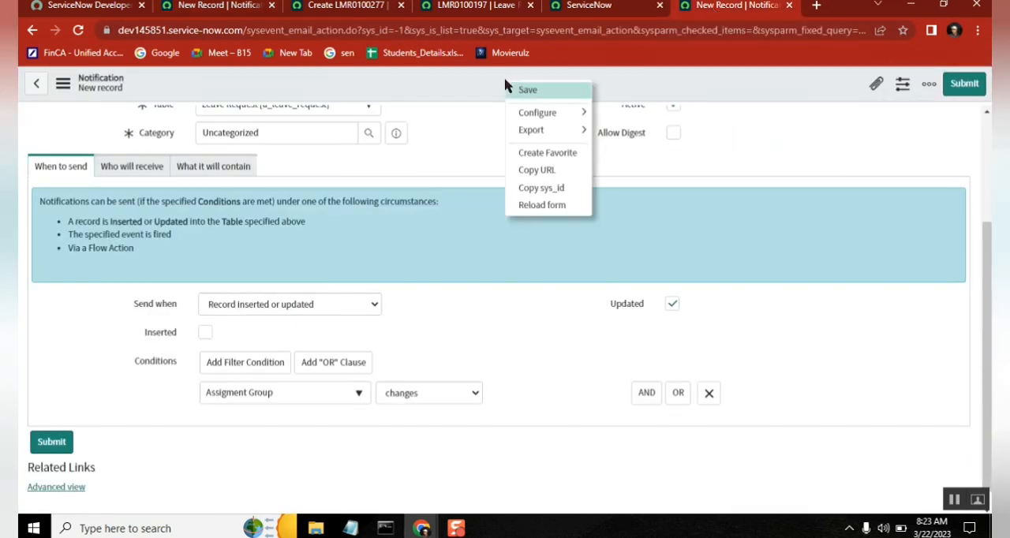
{"action": "left_click", "coordinate": [550, 93]}
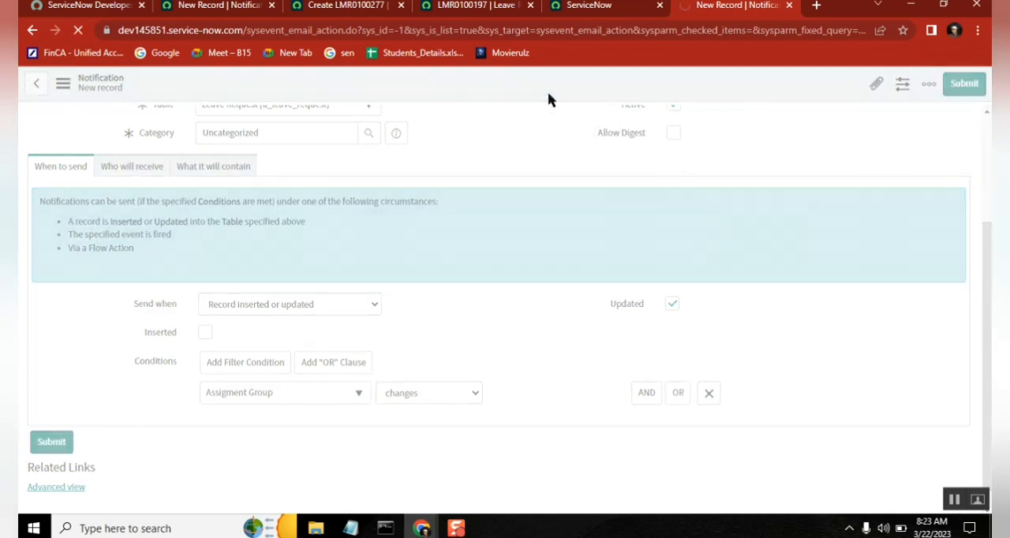
Step: Filter the application navigator for "event" and open the System Policy event Registry in a separate browser tab
{"action": "left_click", "coordinate": [204, 6]}
{"action": "left_click", "coordinate": [119, 120]}
{"action": "type", "text": "eavee"}
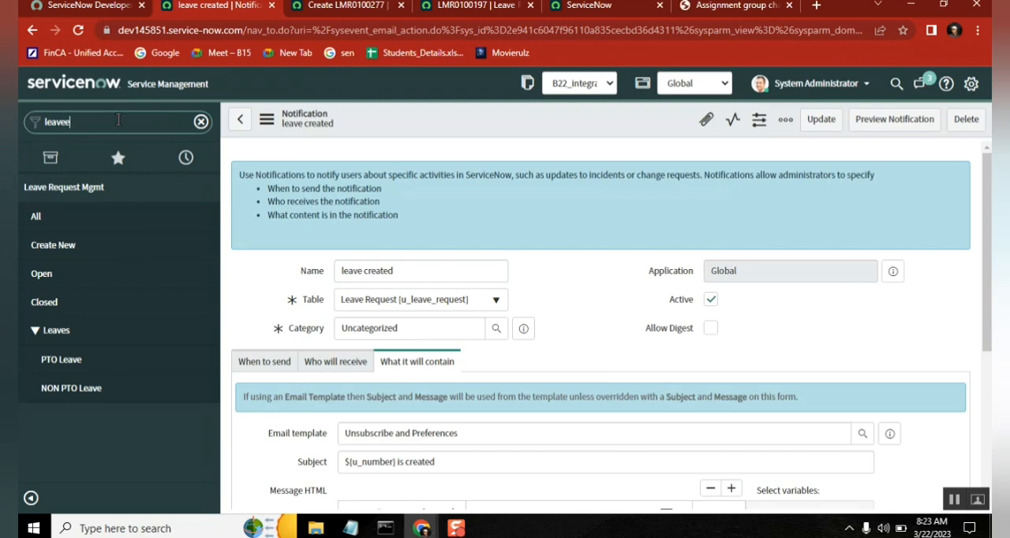
{"action": "type", "text": "ven"}
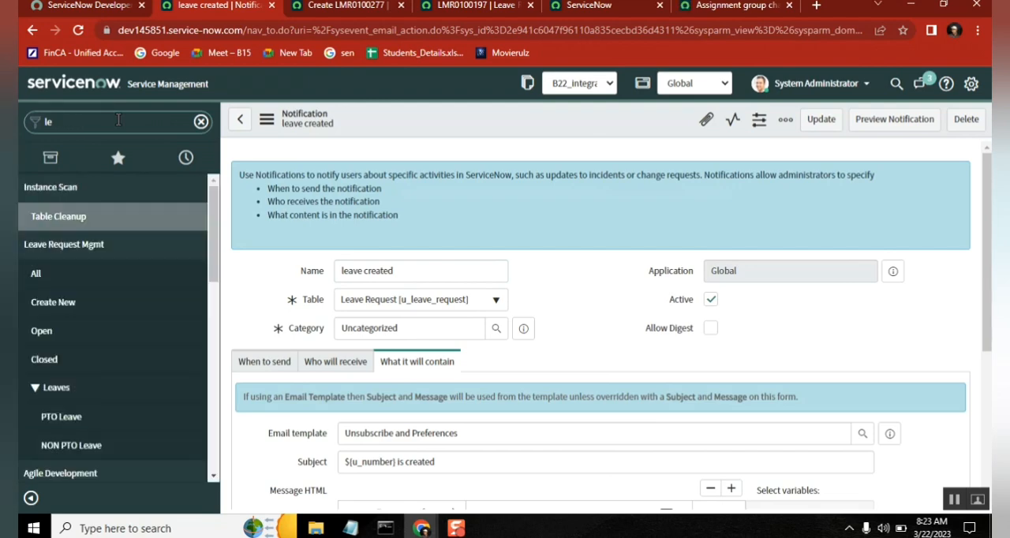
{"action": "key", "text": "BackSpace"}
{"action": "key", "text": "BackSpace"}
{"action": "key", "text": "BackSpace"}
{"action": "key", "text": "BackSpace"}
{"action": "key", "text": "BackSpace"}
{"action": "type", "text": "event"}
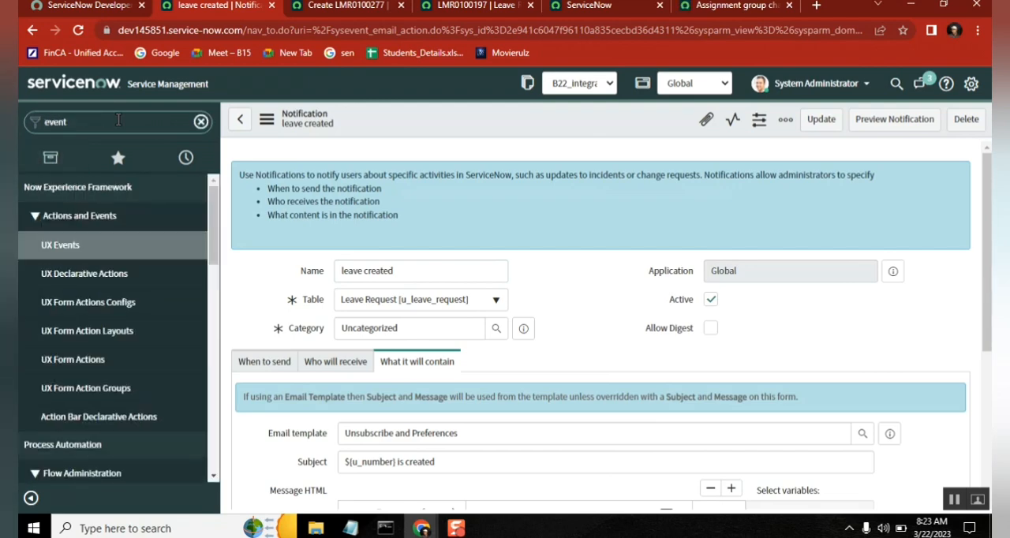
{"action": "left_click_drag", "start_coordinate": [217, 246], "coordinate": [234, 434]}
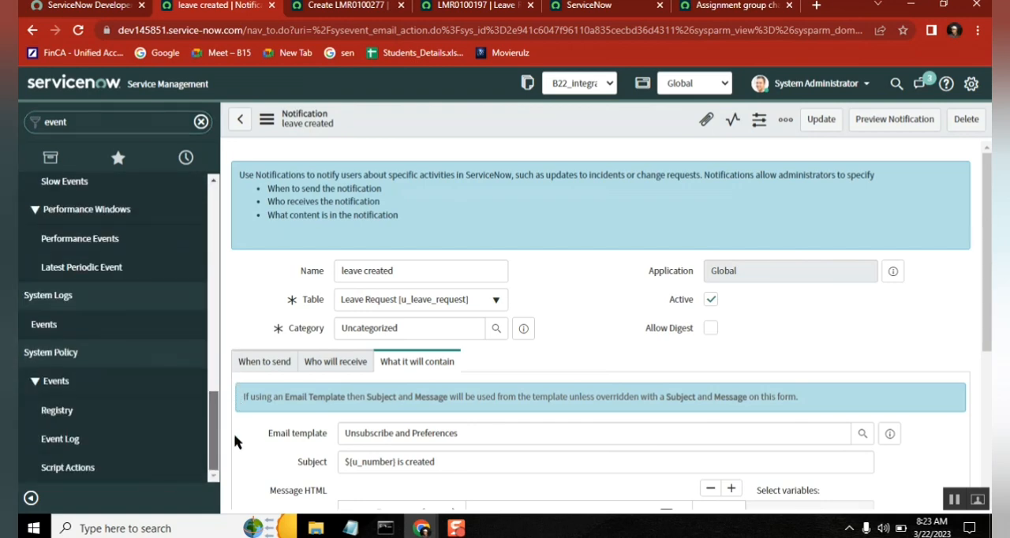
{"action": "middle_click", "coordinate": [87, 418]}
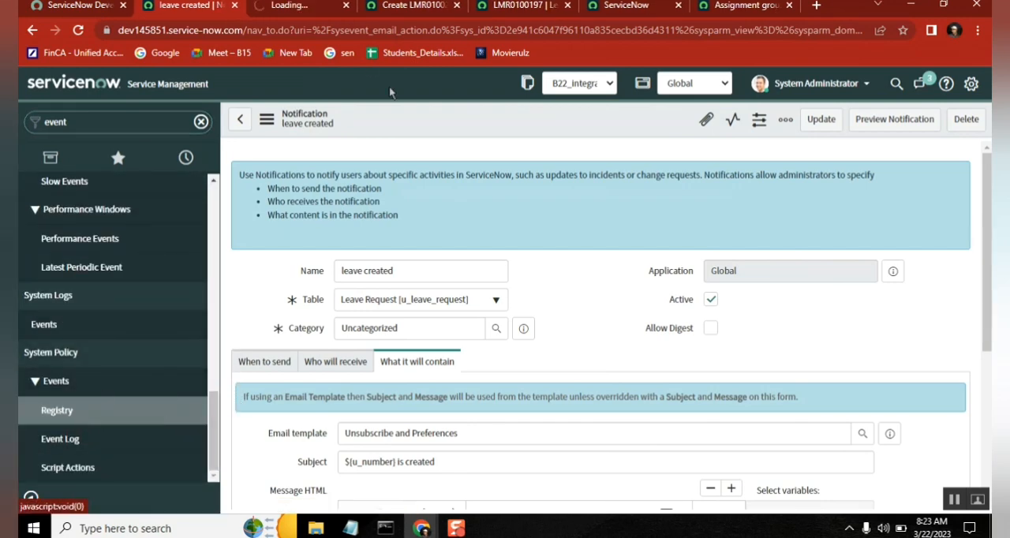
{"action": "left_click", "coordinate": [293, 11]}
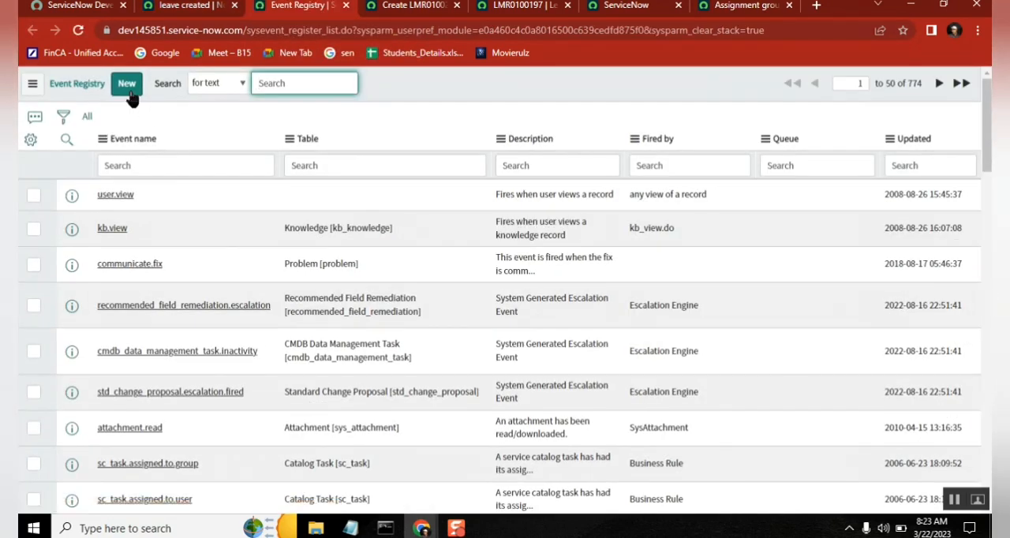
Step: Start a new event registration and name the event "leave.assignmentgroup"
{"action": "left_click", "coordinate": [127, 87]}
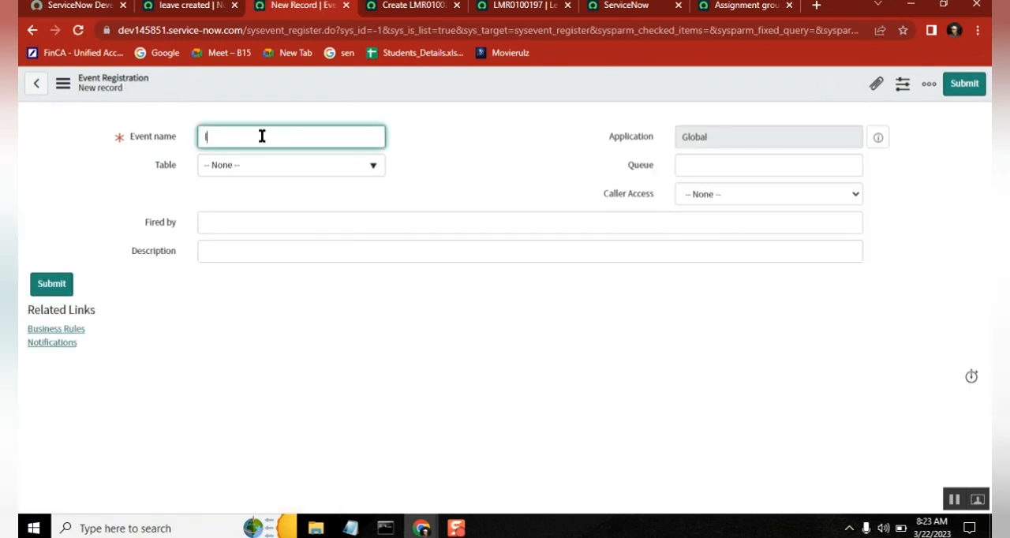
{"action": "type", "text": "leav"}
{"action": "type", "text": "e.create"}
{"action": "type", "text": "assignment"}
{"action": "type", "text": "group"}
{"action": "left_click", "coordinate": [471, 138]}
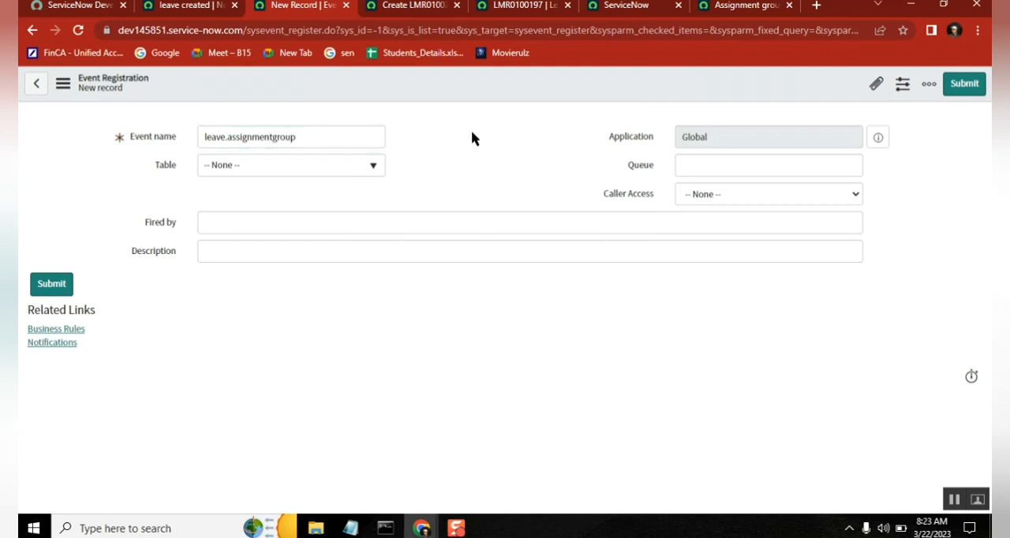
Step: Set the event's table to Leave Request [u_leave_request] and save the registration, keeping it open
{"action": "left_click", "coordinate": [303, 162]}
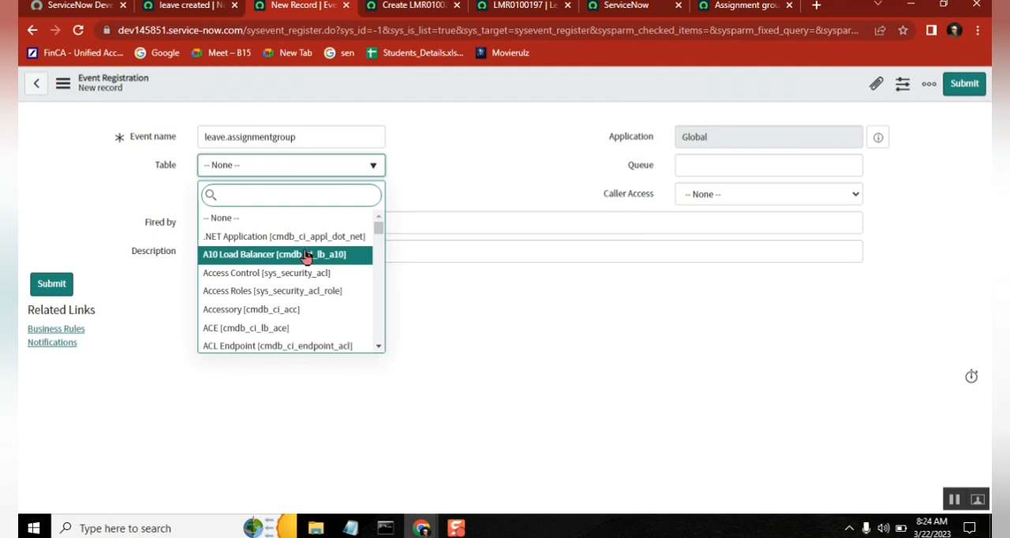
{"action": "type", "text": "leave"}
{"action": "left_click", "coordinate": [286, 222]}
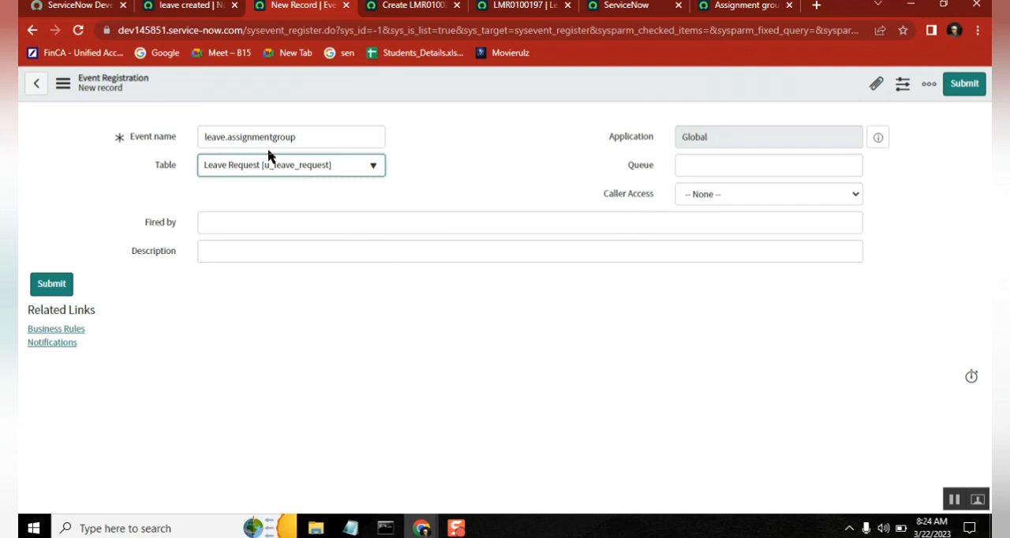
{"action": "right_click", "coordinate": [463, 74]}
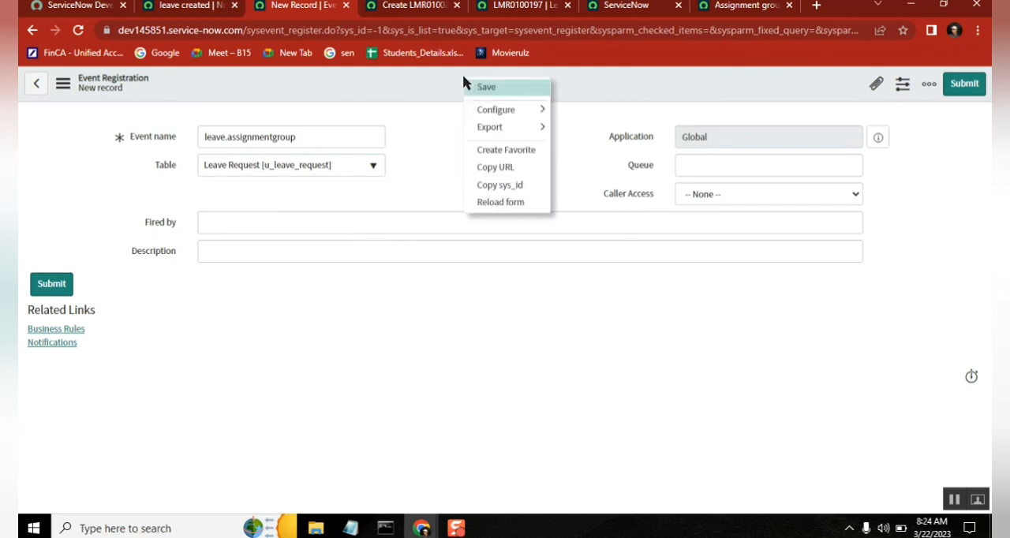
{"action": "left_click", "coordinate": [490, 88]}
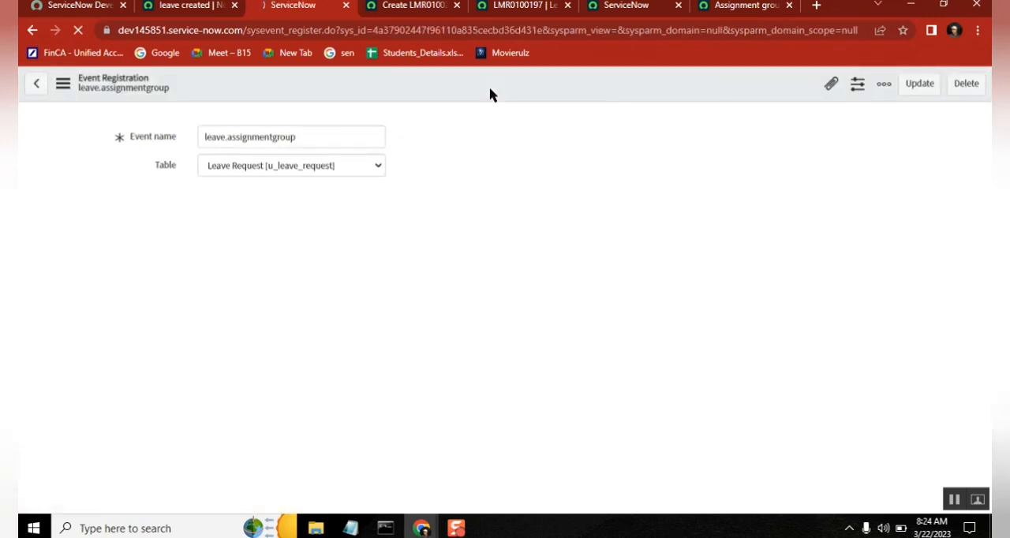
Step: Copy the event name leave.assignmentgroup and paste it after a dash on the Event line of the Notepad notes
{"action": "right_click", "coordinate": [272, 136]}
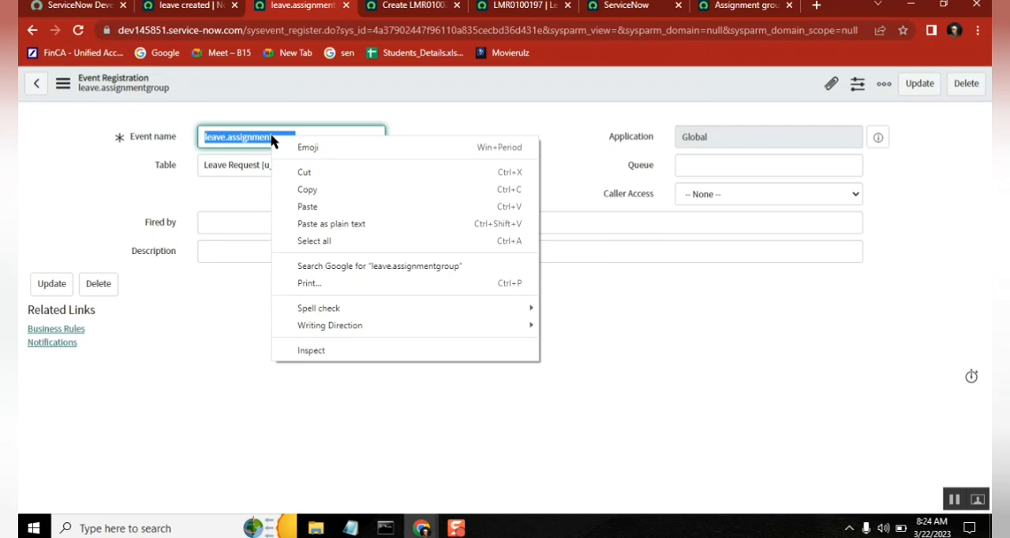
{"action": "left_click", "coordinate": [320, 194]}
{"action": "left_click", "coordinate": [351, 528]}
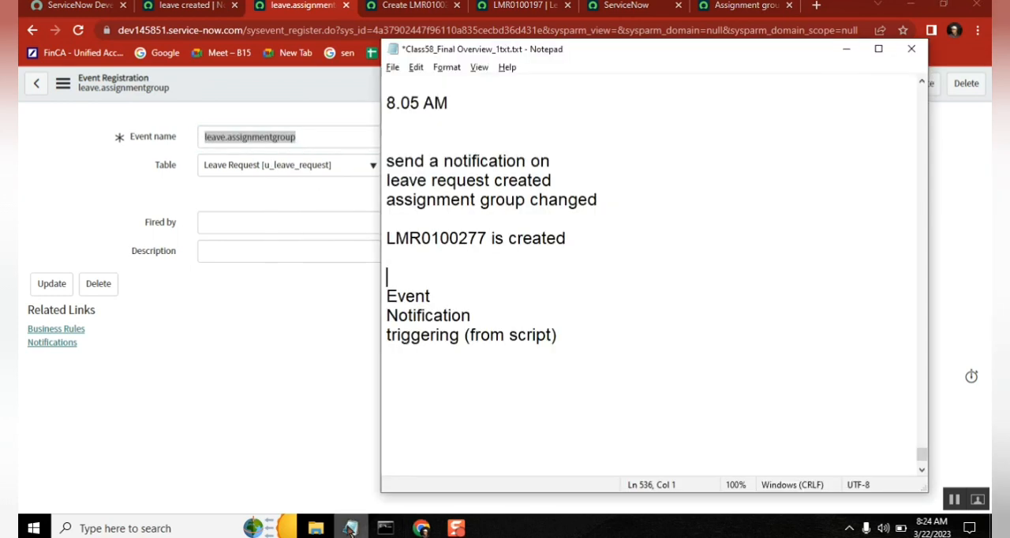
{"action": "left_click", "coordinate": [453, 290]}
{"action": "type", "text": "-"}
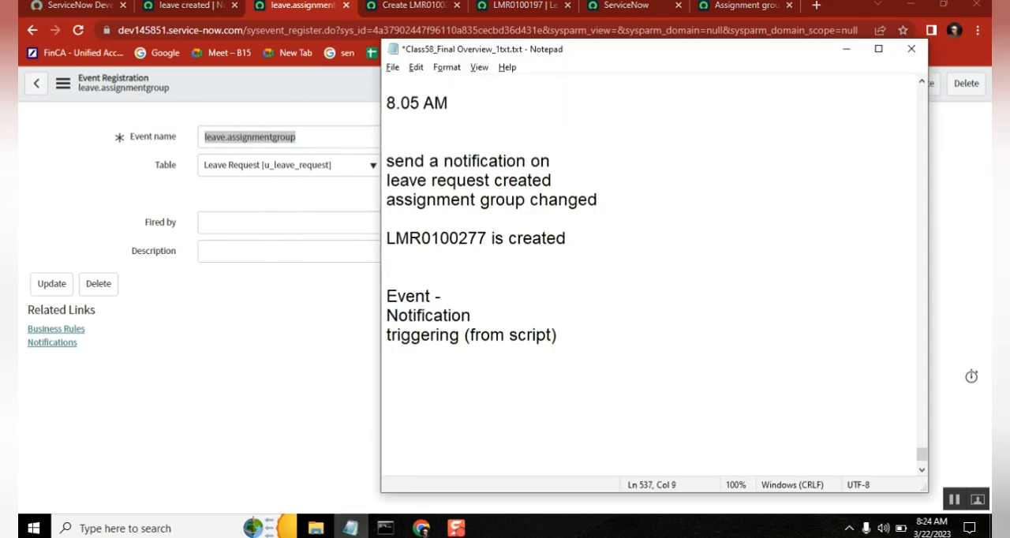
{"action": "key", "text": "ctrl+v"}
{"action": "left_click", "coordinate": [313, 329]}
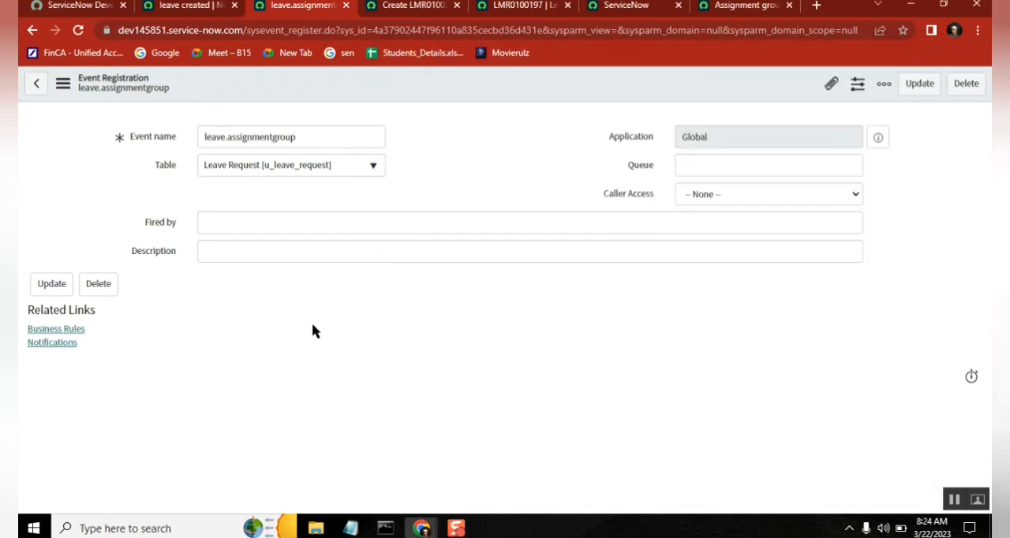
Step: Return to the "leave created" notification in ServiceNow and try Event is fired as its Send when option
{"action": "left_click", "coordinate": [191, 8]}
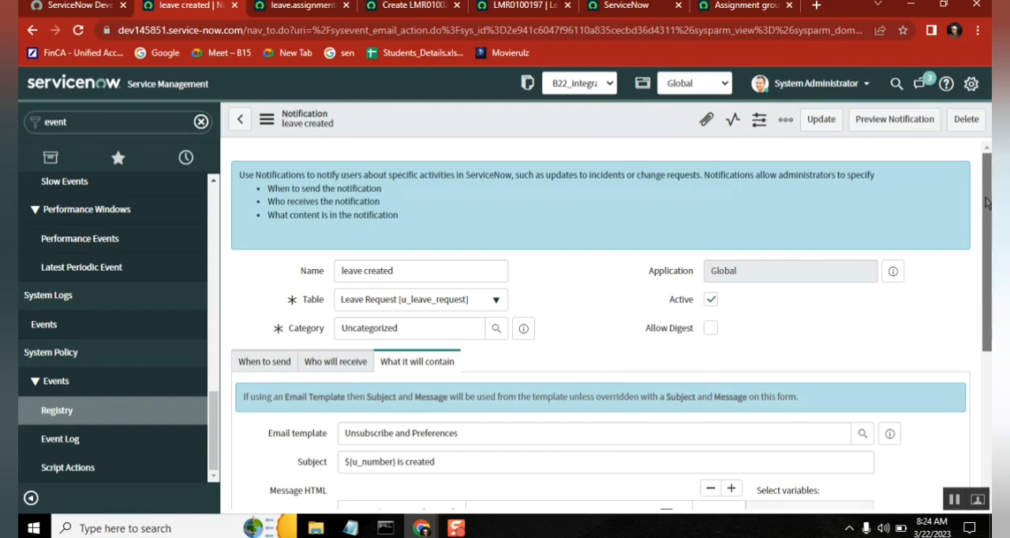
{"action": "left_click_drag", "start_coordinate": [988, 204], "coordinate": [990, 280]}
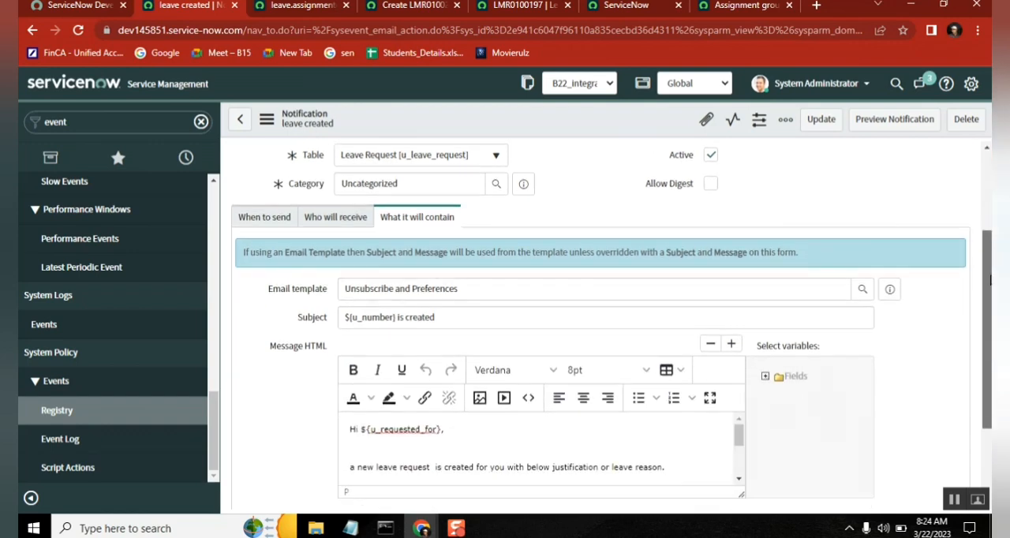
{"action": "left_click", "coordinate": [254, 220]}
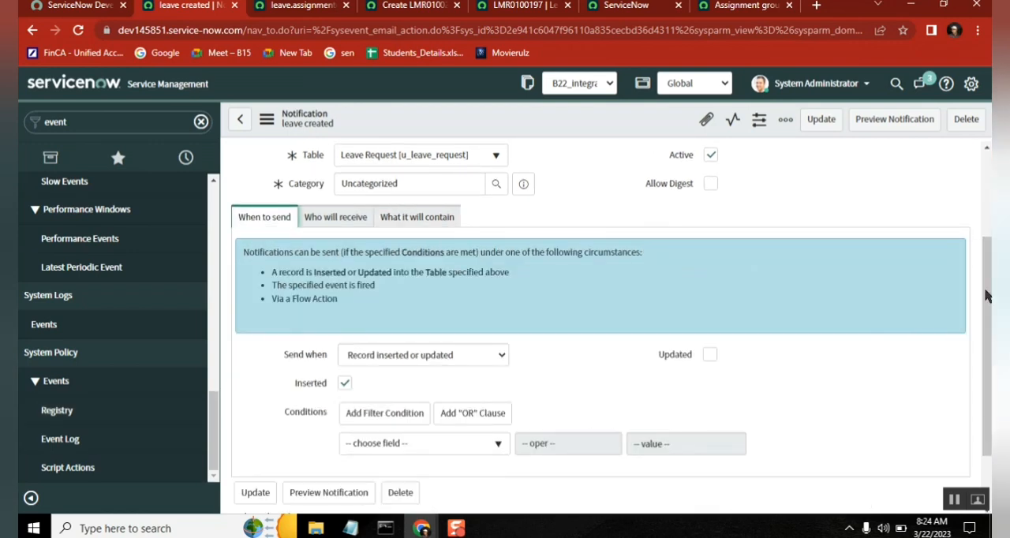
{"action": "scroll", "coordinate": [992, 331], "scroll_direction": "down", "scroll_amount": 1}
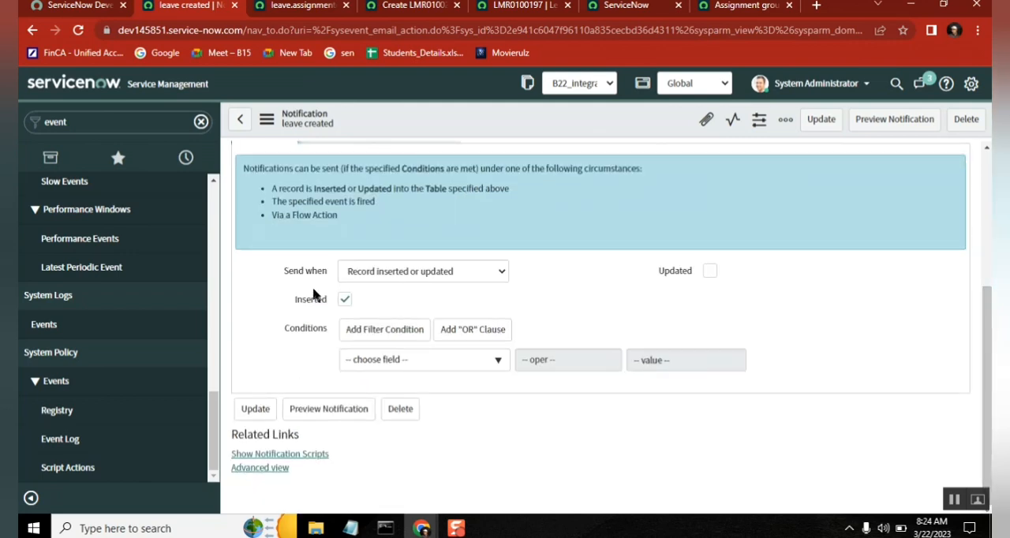
{"action": "left_click", "coordinate": [453, 273]}
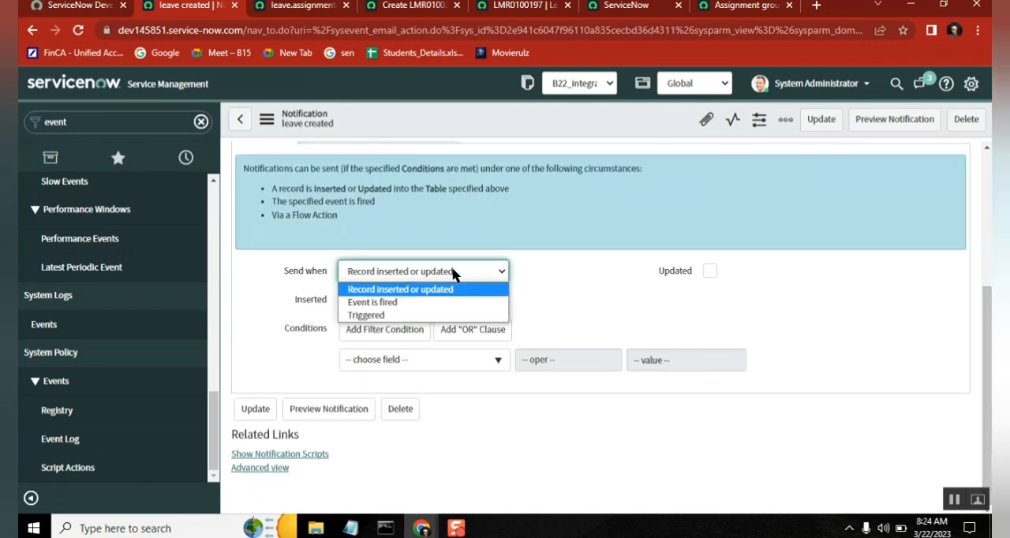
{"action": "left_click", "coordinate": [435, 305]}
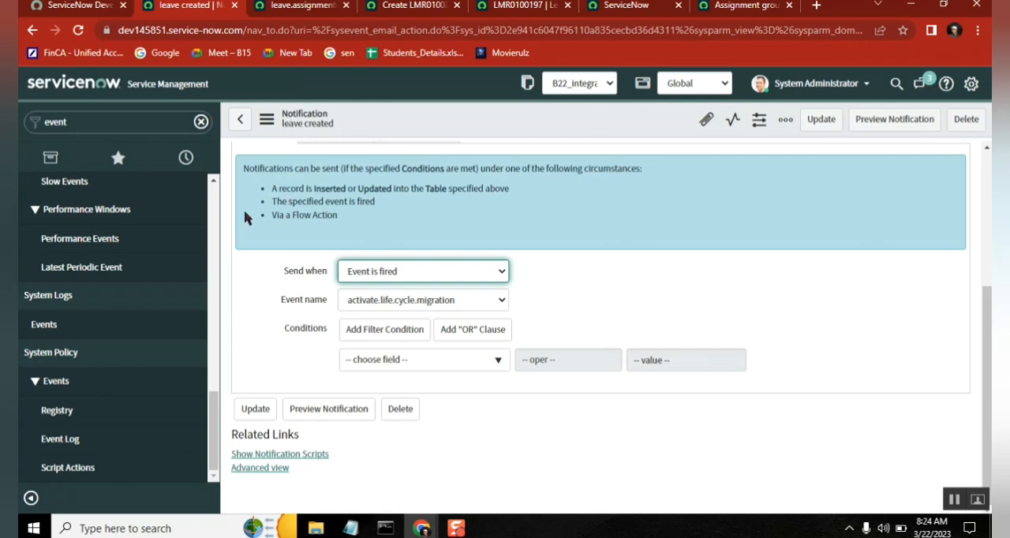
Step: Reload the "leave created" notification and set it to send when the leave.assignmentgroup event is fired
{"action": "left_click", "coordinate": [78, 30]}
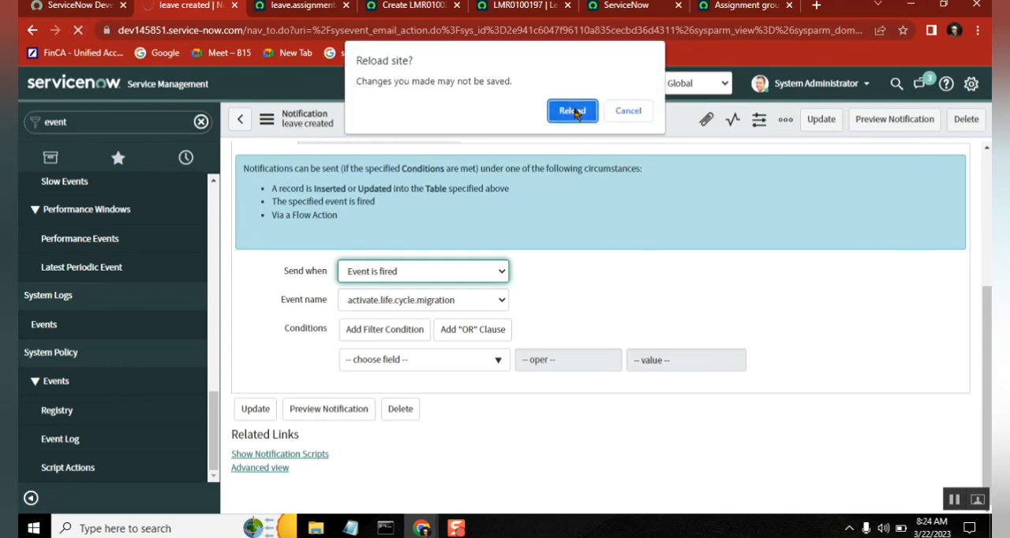
{"action": "key", "text": "Return"}
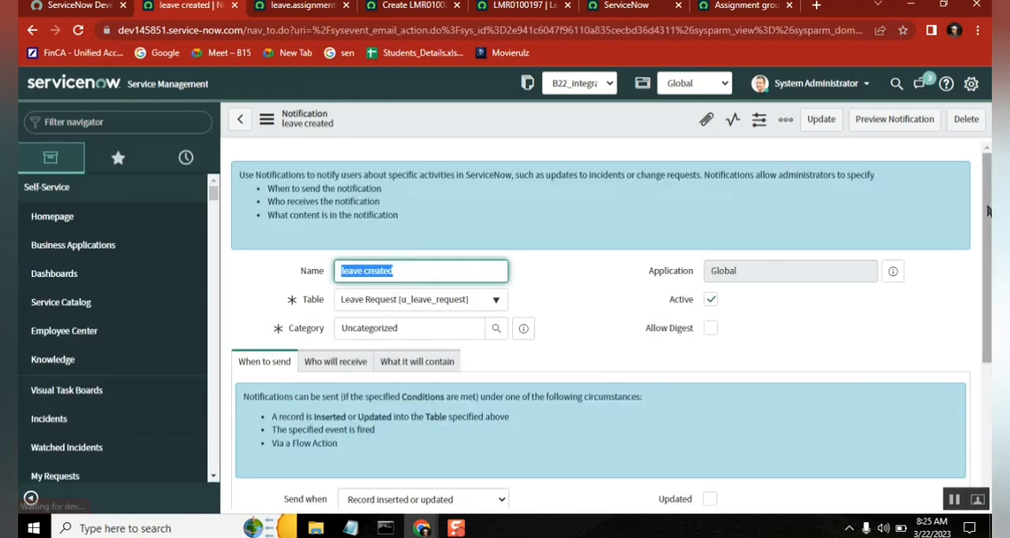
{"action": "scroll", "coordinate": [596, 317], "scroll_direction": "down", "scroll_amount": 3}
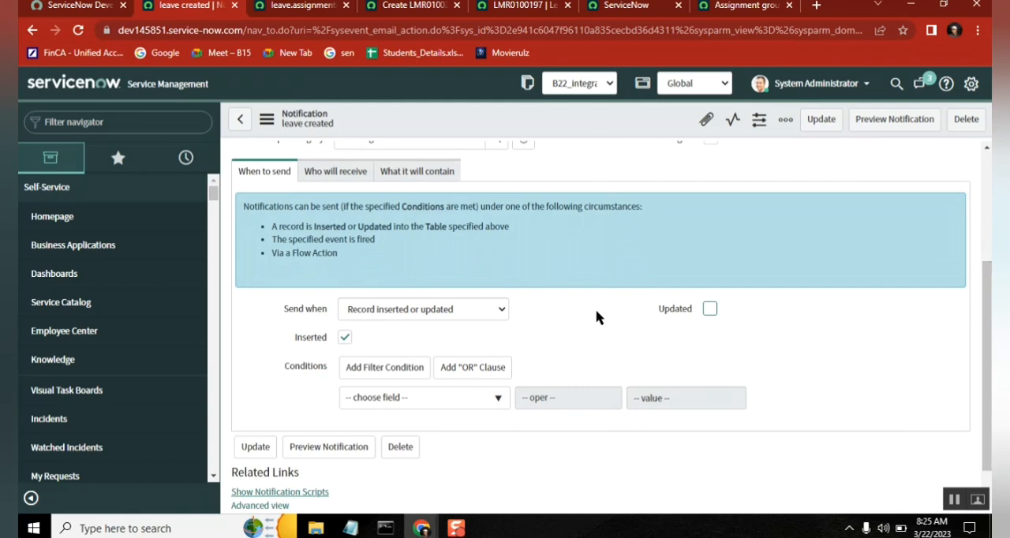
{"action": "left_click", "coordinate": [417, 311]}
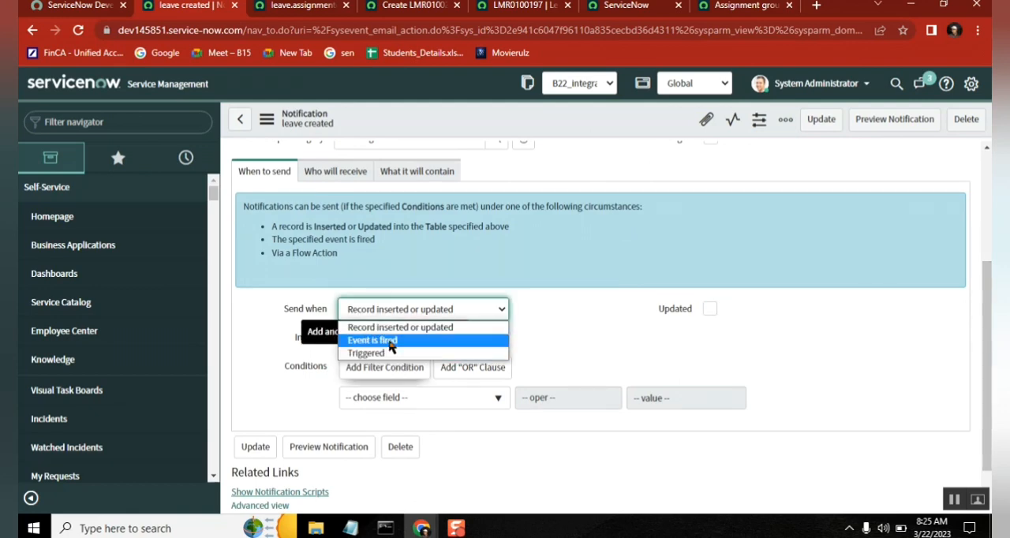
{"action": "left_click", "coordinate": [387, 341]}
{"action": "left_click", "coordinate": [439, 339]}
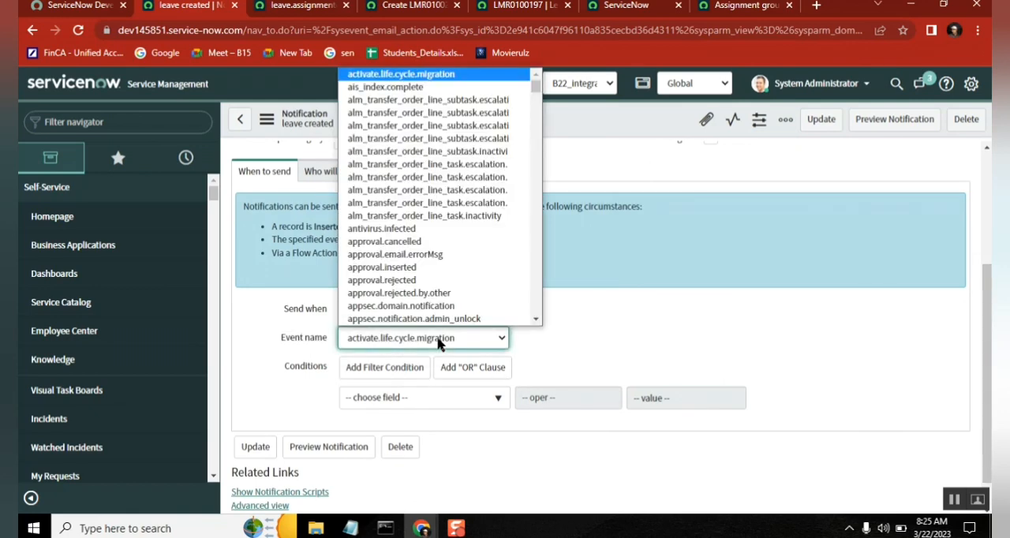
{"action": "type", "text": "leave.assignmentgroup"}
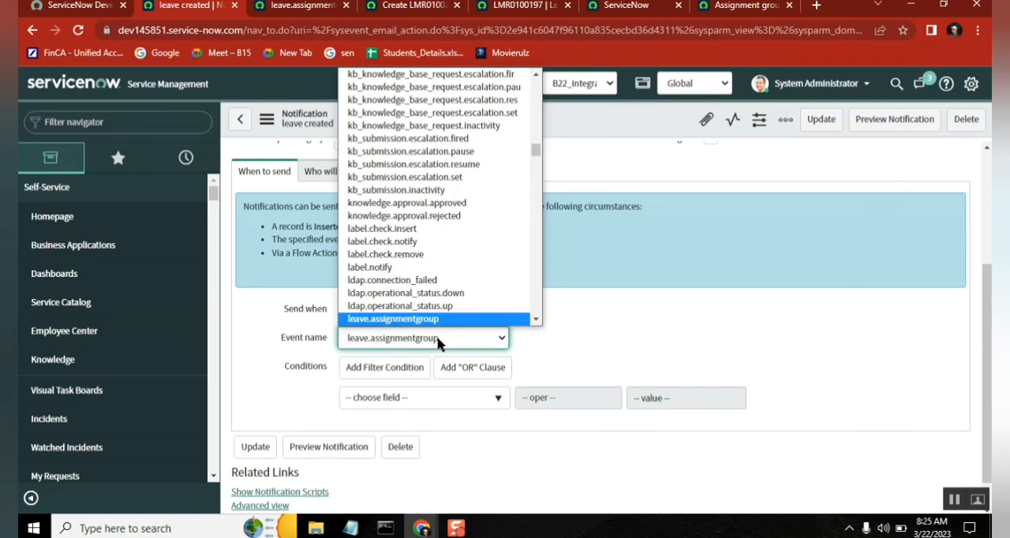
{"action": "key", "text": "Down"}
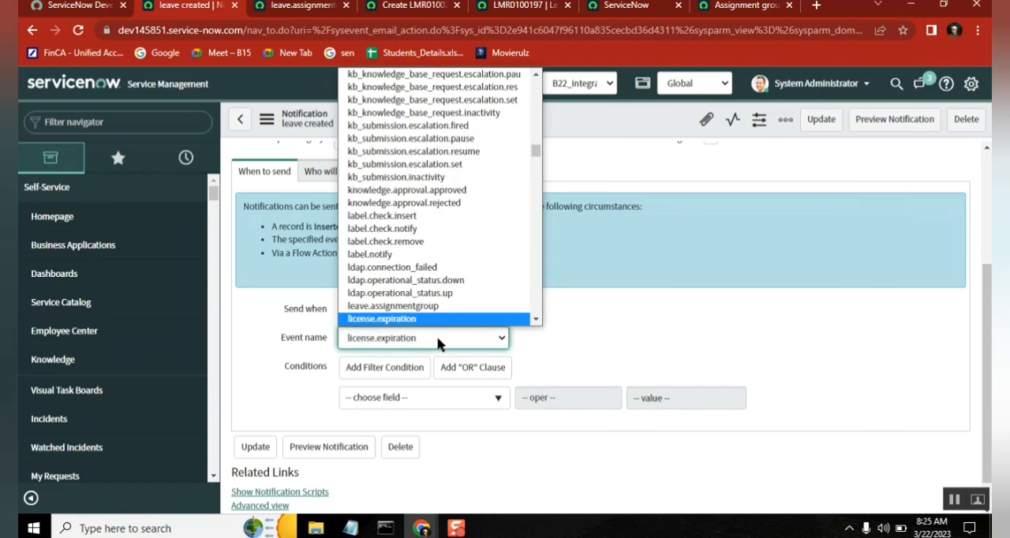
{"action": "key", "text": "Up"}
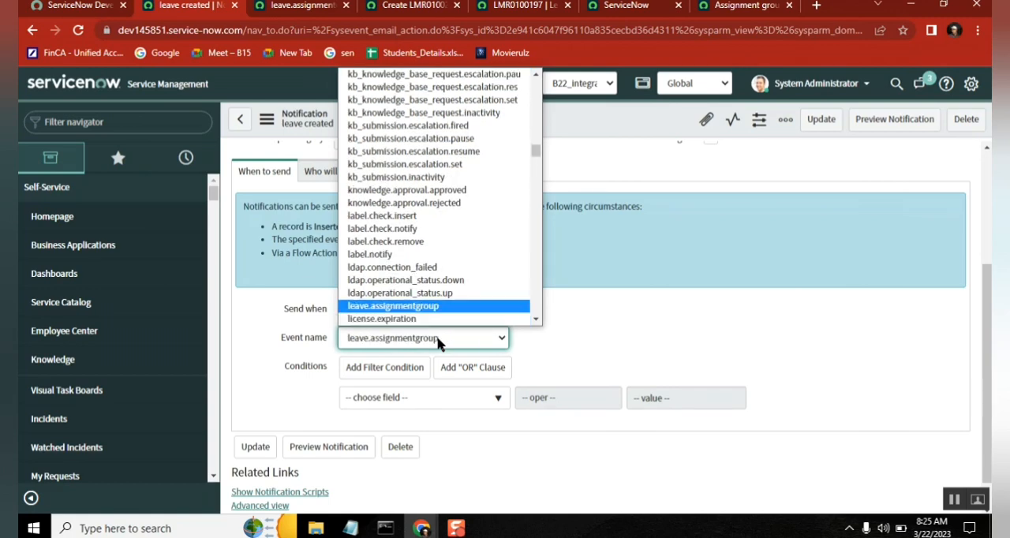
{"action": "key", "text": "Return"}
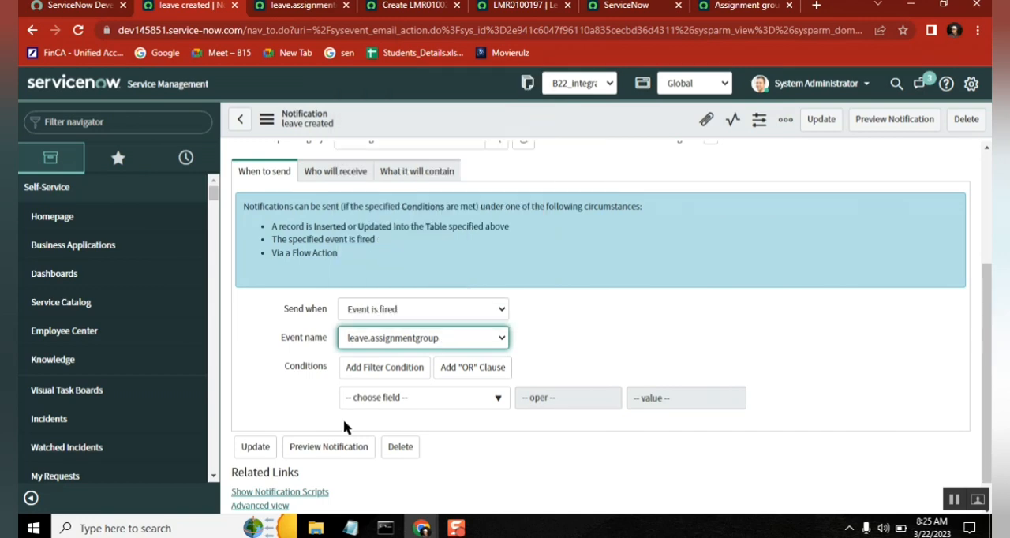
Step: Switch to the Notepad notes and add "- attached to event" to the Notification line
{"action": "key", "text": "alt+Tab"}
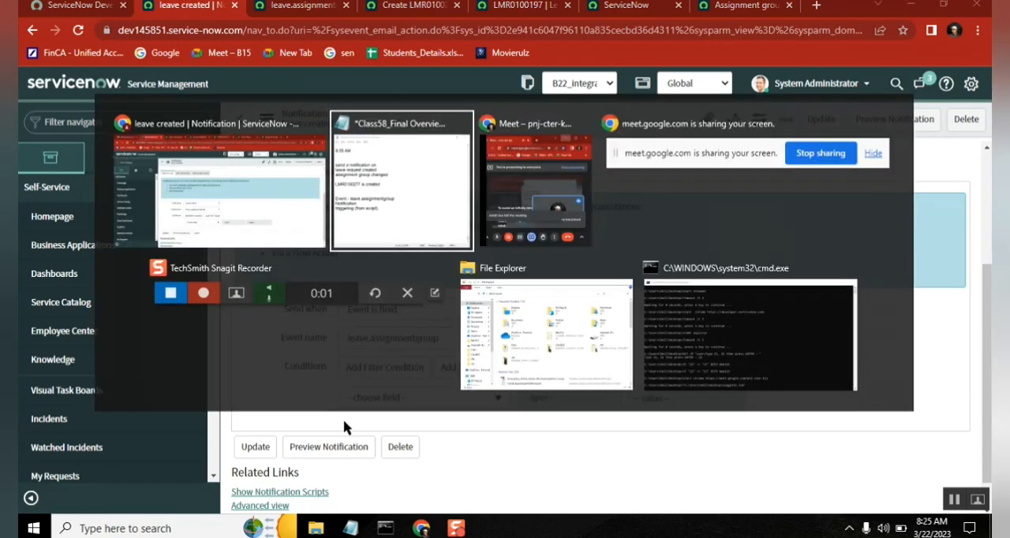
{"action": "key", "text": "alt+Tab"}
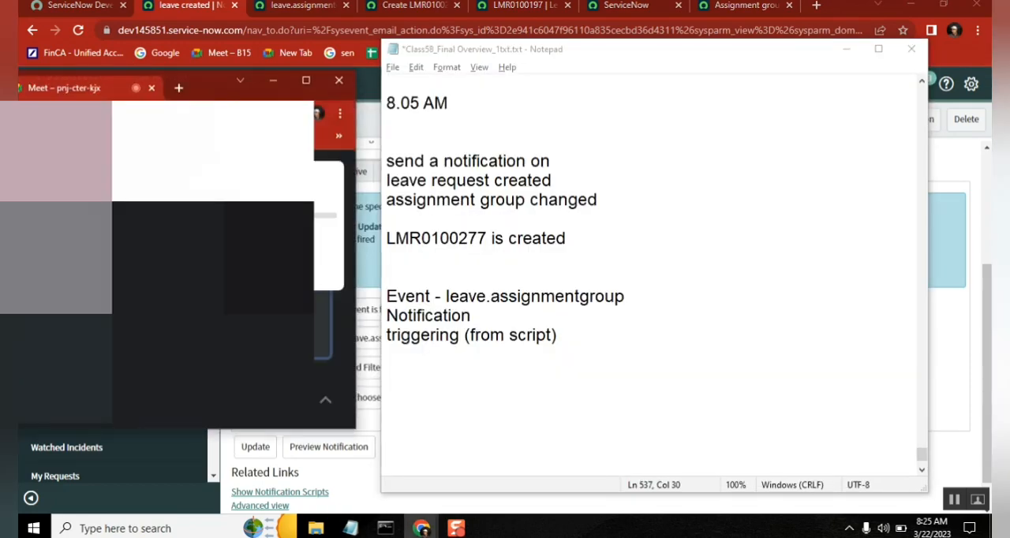
{"action": "left_click", "coordinate": [273, 80]}
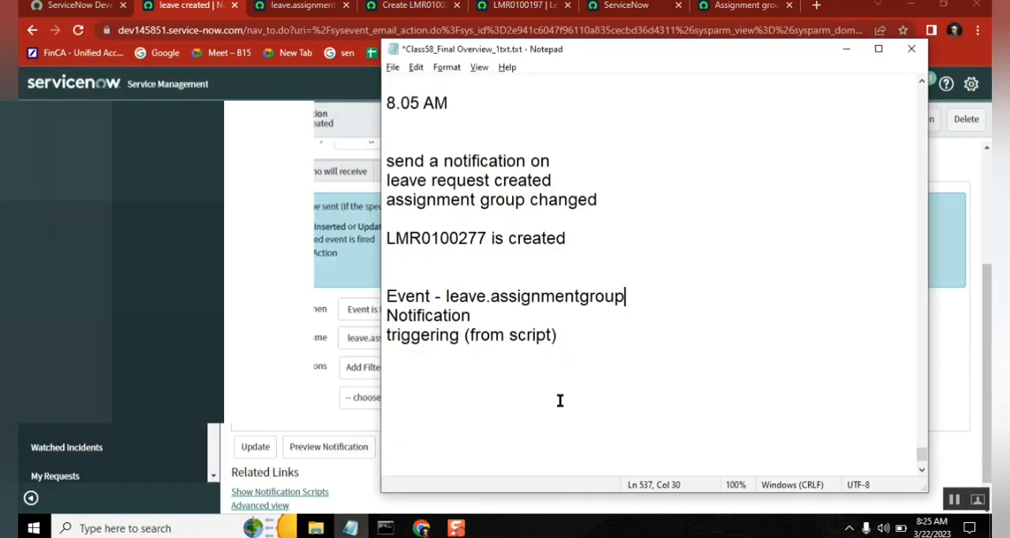
{"action": "double_click", "coordinate": [478, 296]}
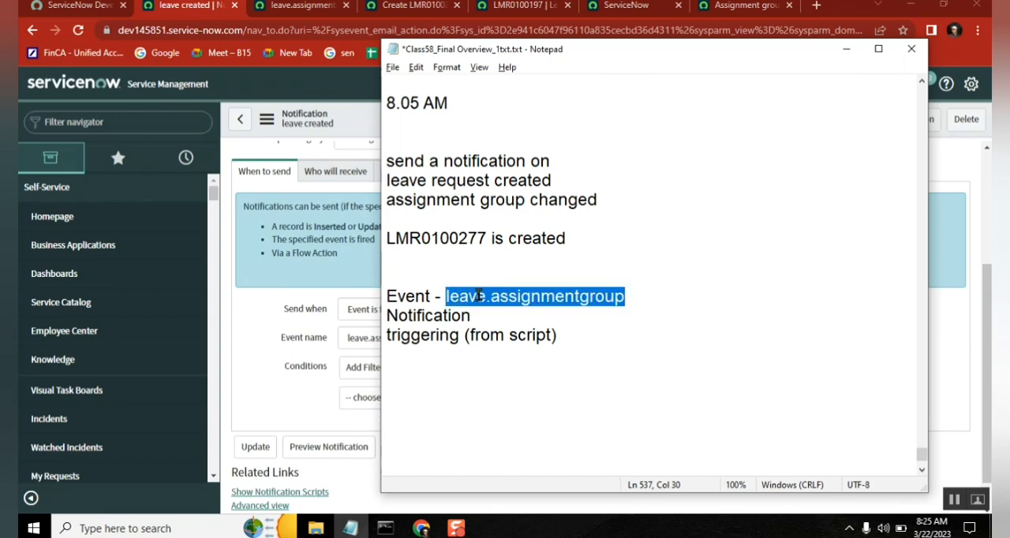
{"action": "left_click", "coordinate": [479, 316]}
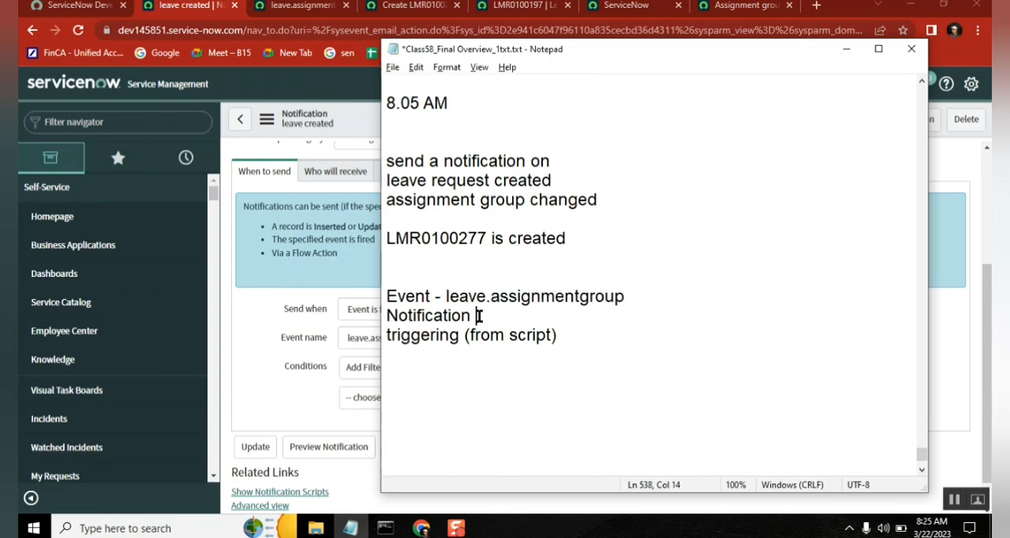
{"action": "type", "text": "- attach"}
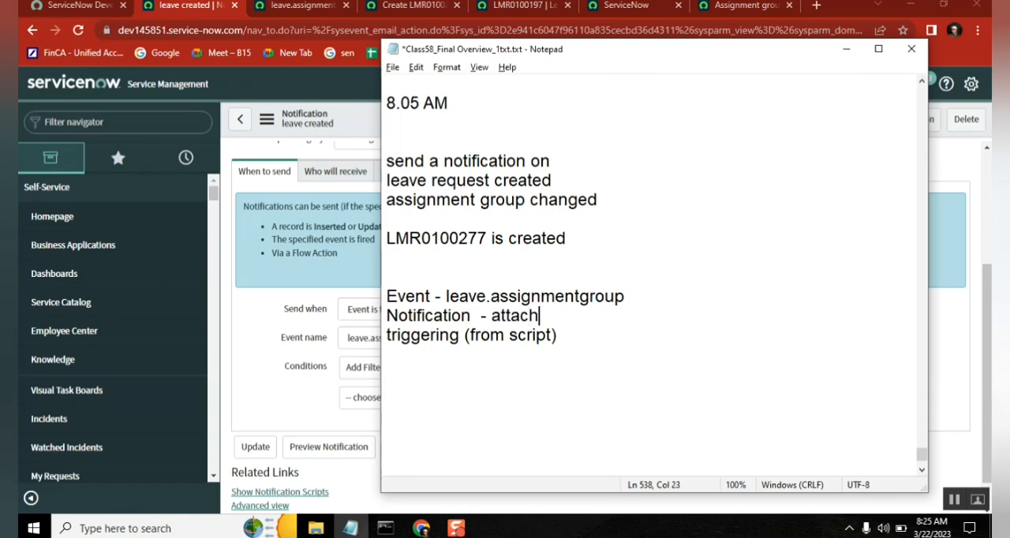
{"action": "type", "text": "ed to event"}
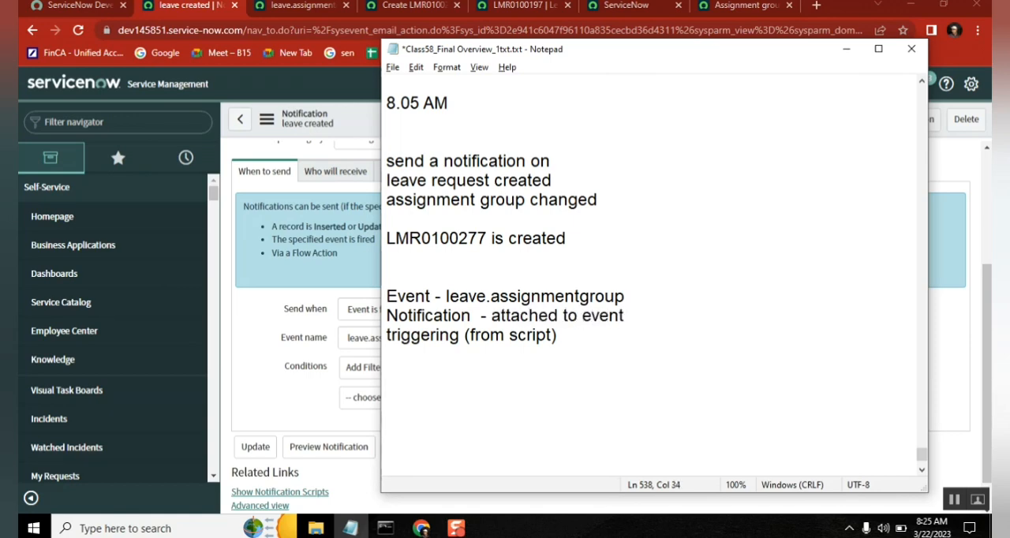
{"action": "key", "text": "shift+Up"}
{"action": "key", "text": "shift+Home"}
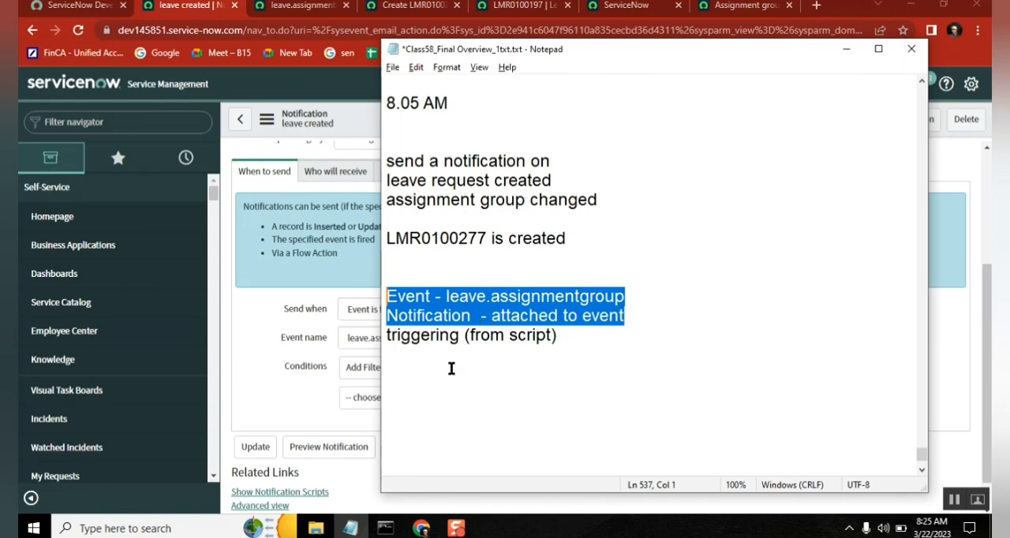
{"action": "double_click", "coordinate": [469, 296]}
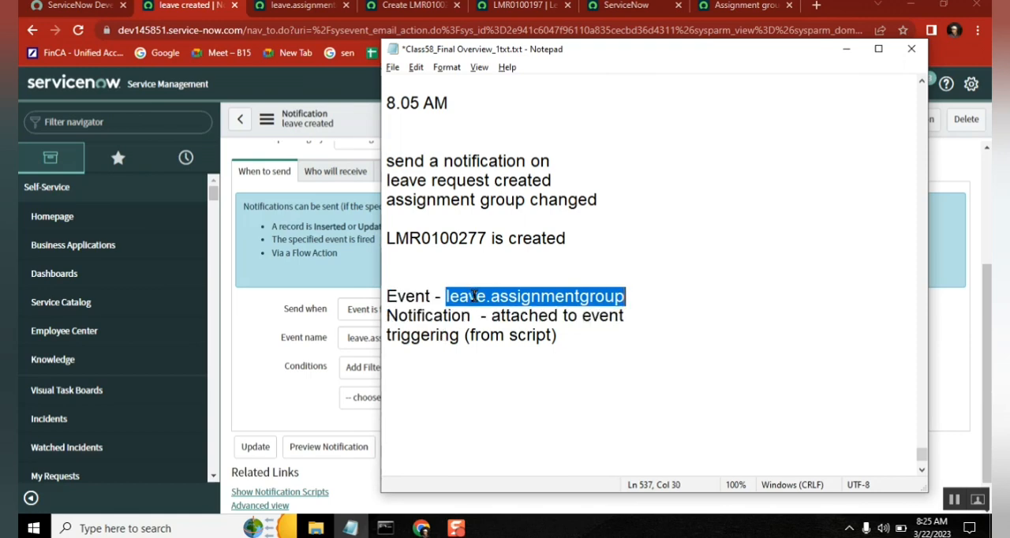
{"action": "double_click", "coordinate": [543, 316]}
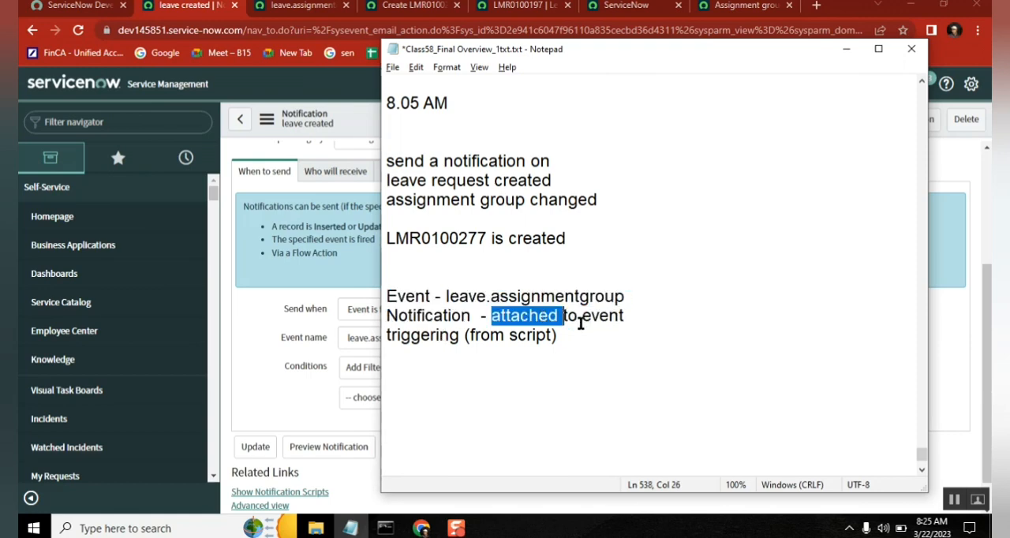
Step: Append "-gs.eventQueue(" to the "triggering (from script)" line of the notes
{"action": "left_click", "coordinate": [580, 335]}
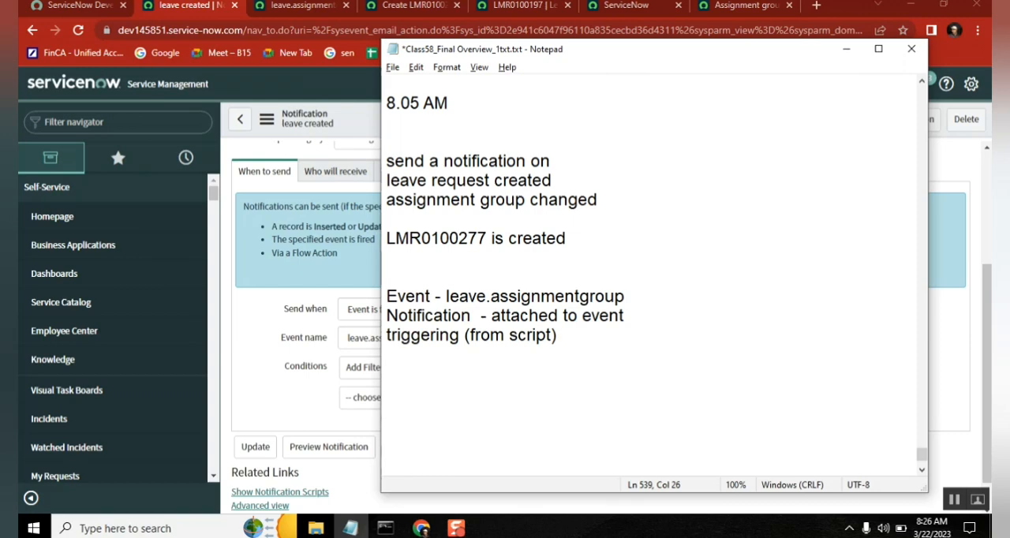
{"action": "type", "text": "-gs.eventQueer"}
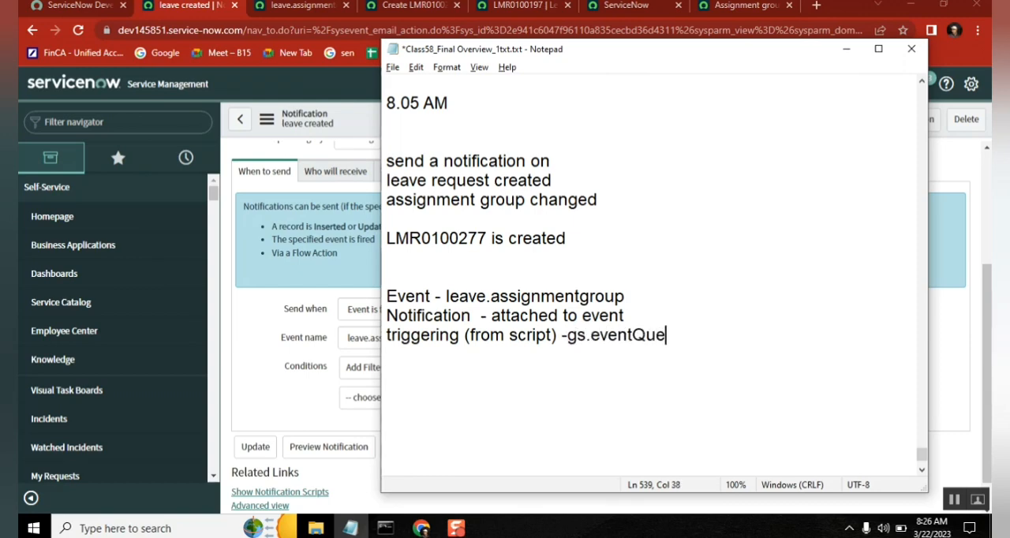
{"action": "key", "text": "BackSpace"}
{"action": "key", "text": "BackSpace"}
{"action": "type", "text": "ue("}
Step: Insert the event name leave.assignmentgroup in single quotes as the first argument of the gs.eventQueue call
{"action": "left_click", "coordinate": [625, 298]}
{"action": "left_click", "coordinate": [443, 296], "text": "shift"}
{"action": "key", "text": "ctrl+c"}
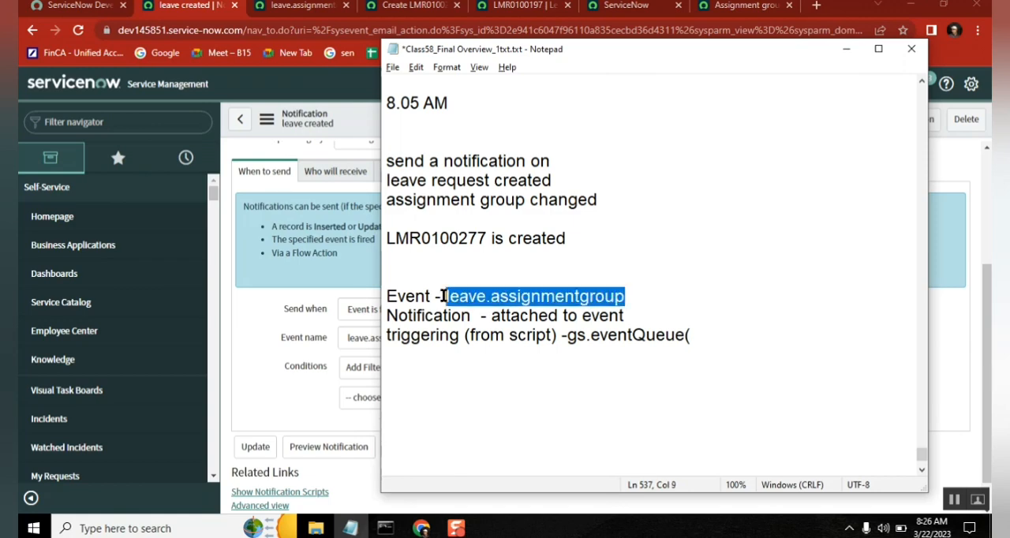
{"action": "left_click", "coordinate": [721, 341]}
{"action": "key", "text": "ctrl+v"}
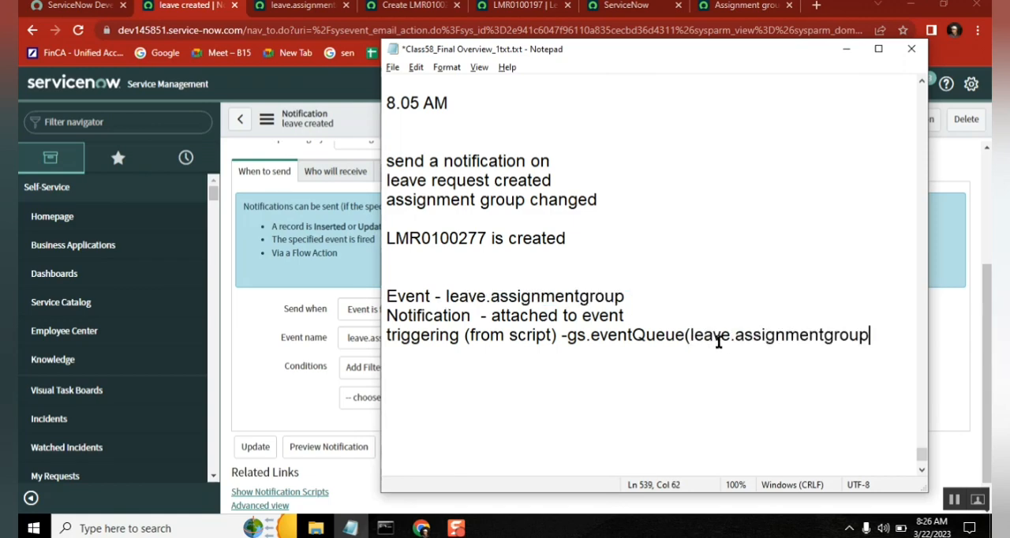
{"action": "type", "text": "'"}
{"action": "key", "text": "Left"}
{"action": "key", "text": "Left"}
{"action": "key", "text": "Left"}
{"action": "key", "text": "Left"}
{"action": "key", "text": "Left"}
{"action": "key", "text": "Left"}
{"action": "key", "text": "Left"}
{"action": "key", "text": "Left"}
{"action": "key", "text": "Left"}
{"action": "key", "text": "Left"}
{"action": "key", "text": "Left"}
{"action": "key", "text": "Left"}
{"action": "key", "text": "Left"}
{"action": "key", "text": "Left"}
{"action": "key", "text": "Left"}
{"action": "key", "text": "Left"}
{"action": "key", "text": "Left"}
{"action": "key", "text": "Left"}
{"action": "key", "text": "Left"}
{"action": "key", "text": "Left"}
{"action": "type", "text": "'"}
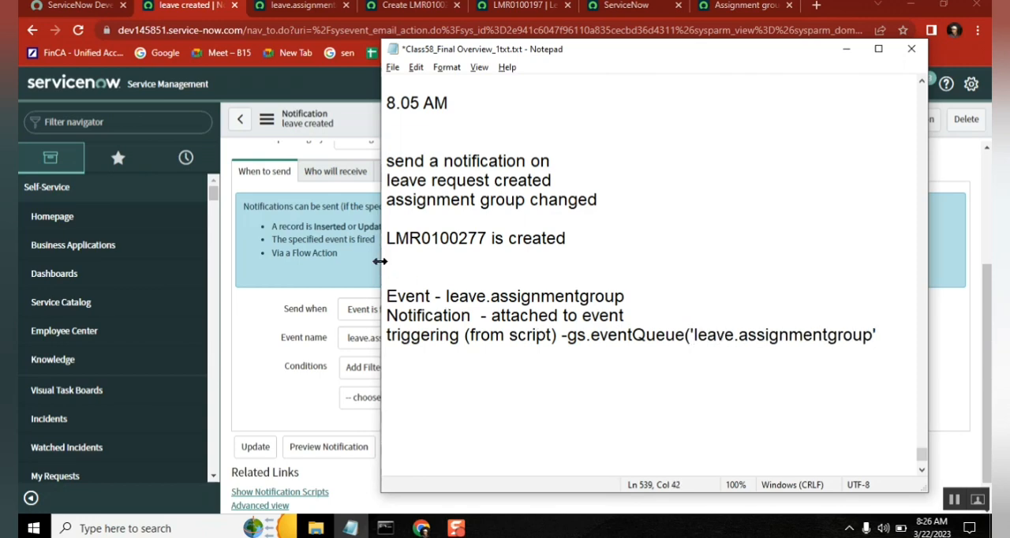
Step: Widen the notes window and complete the gs.eventQueue call with the remaining arguments current, parm1 , parm2 and a closing parenthesis
{"action": "left_click_drag", "start_coordinate": [381, 264], "coordinate": [217, 275]}
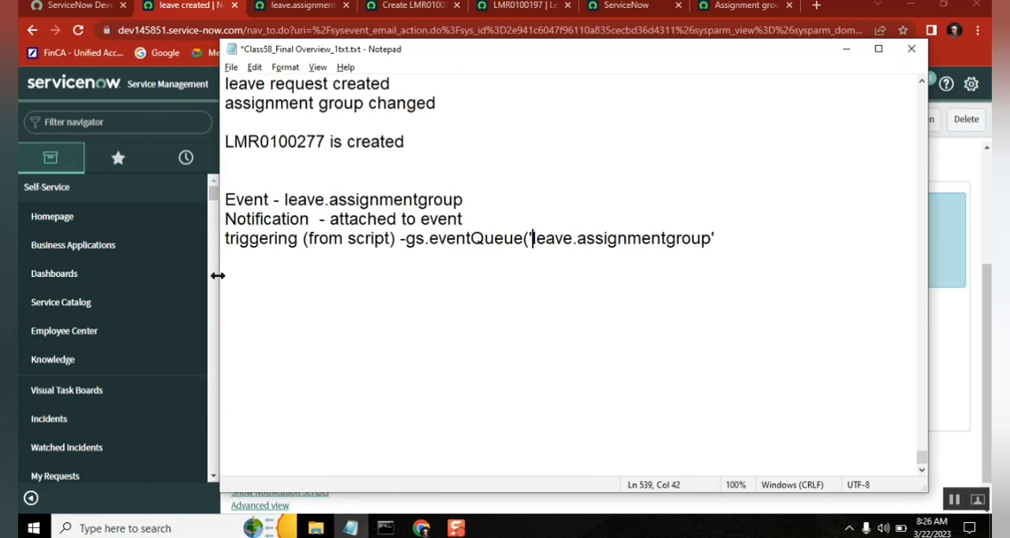
{"action": "left_click", "coordinate": [719, 237]}
{"action": "type", "text": ", current, parm"}
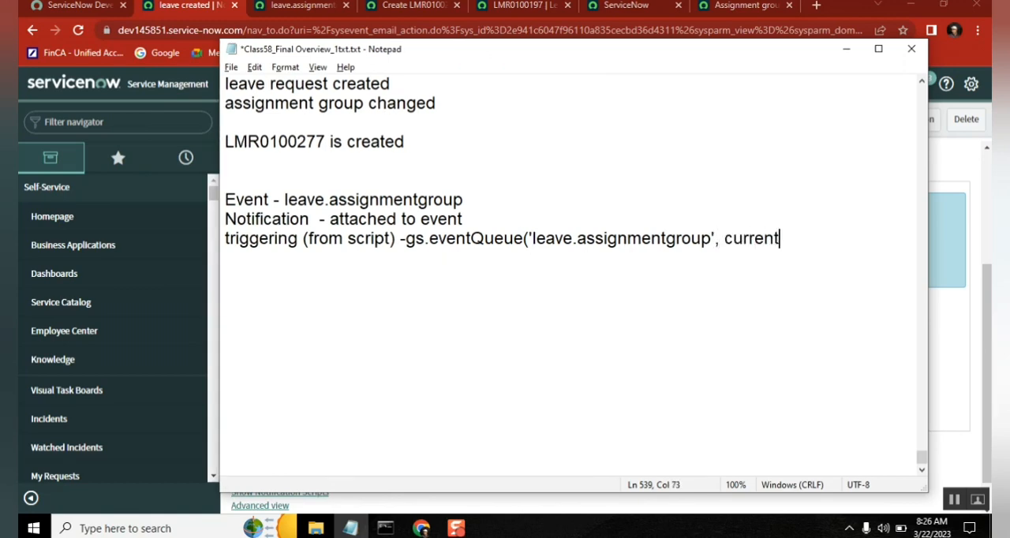
{"action": "type", "text": "1"}
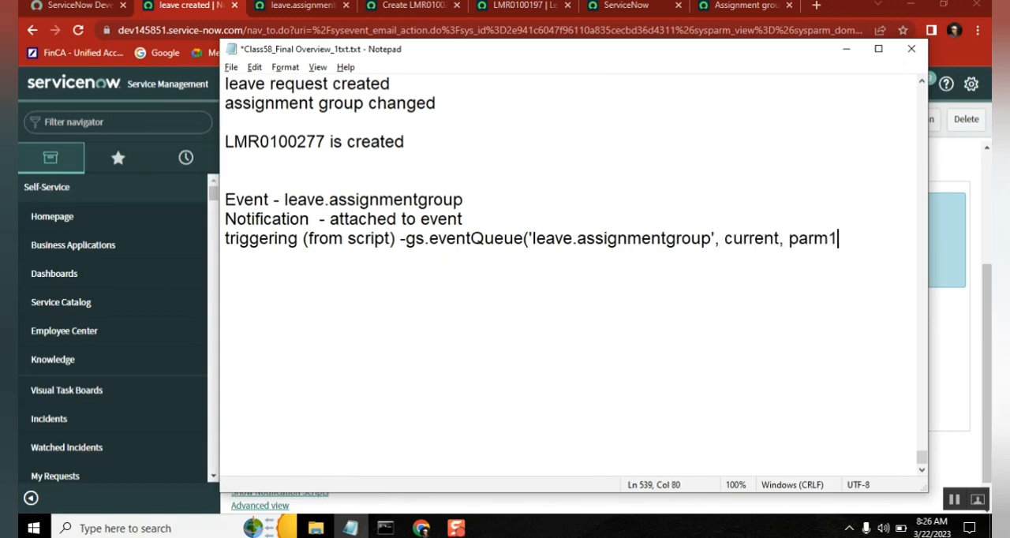
{"action": "type", "text": " , param2"}
{"action": "key", "text": "BackSpace"}
{"action": "key", "text": "BackSpace"}
{"action": "key", "text": "BackSpace"}
{"action": "type", "text": "m2)"}
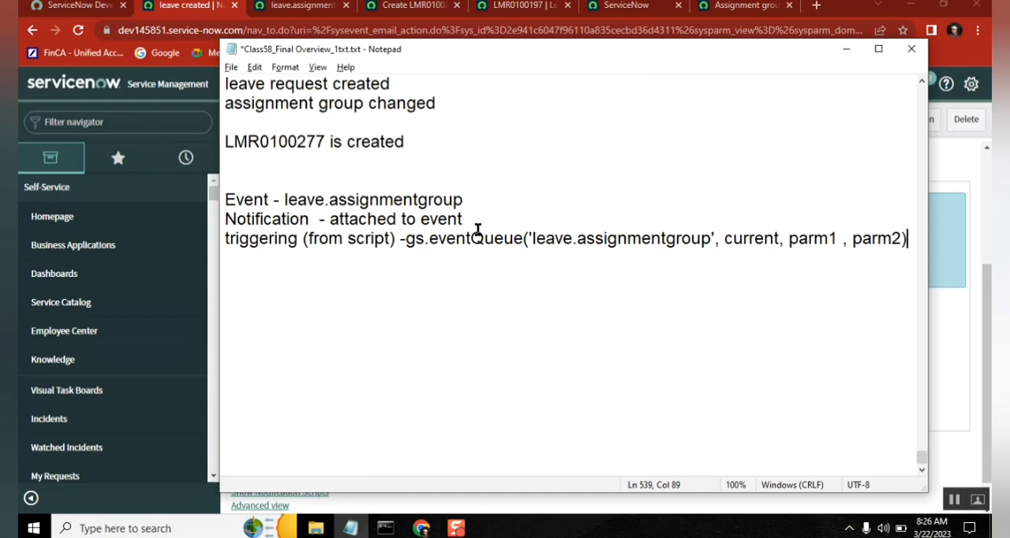
Step: Place the gs.eventQueue call on its own line below "triggering (from script) -" and move the notes window aside
{"action": "left_click", "coordinate": [405, 240]}
{"action": "key", "text": "Return"}
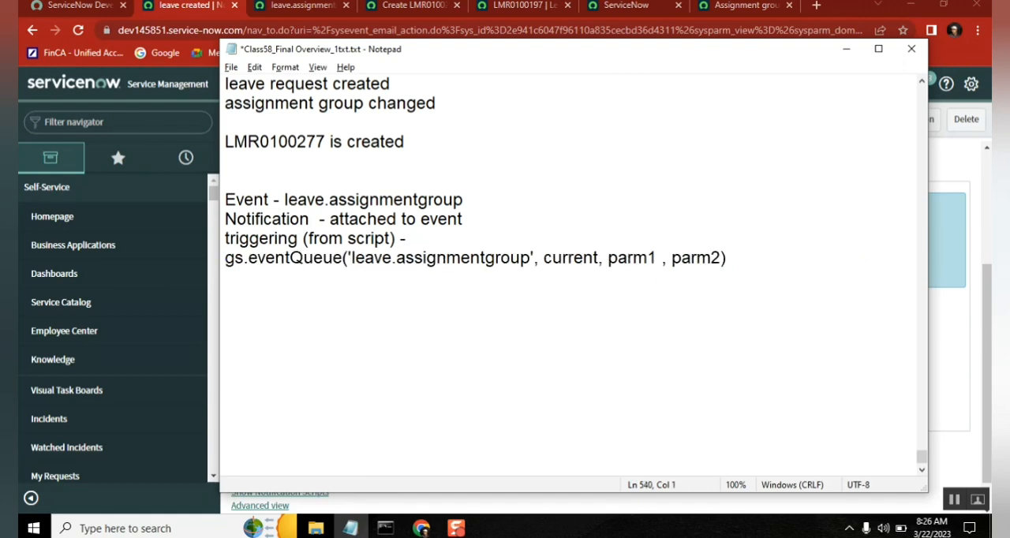
{"action": "double_click", "coordinate": [399, 257]}
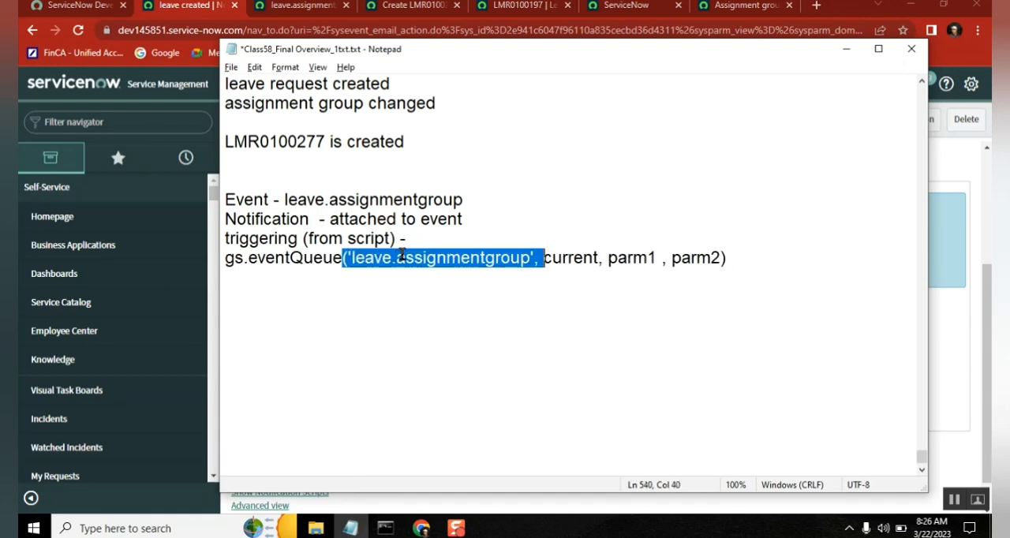
{"action": "left_click_drag", "start_coordinate": [540, 51], "coordinate": [648, 101]}
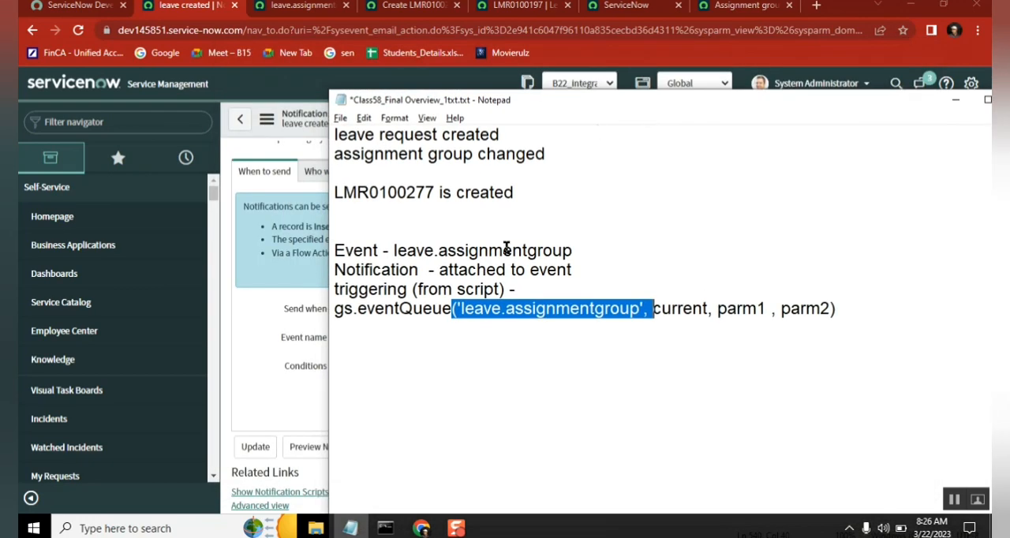
Step: Review how the gs.eventQueue event name and parameters relate to the Event and Notification lines in the notes
{"action": "left_click", "coordinate": [883, 315]}
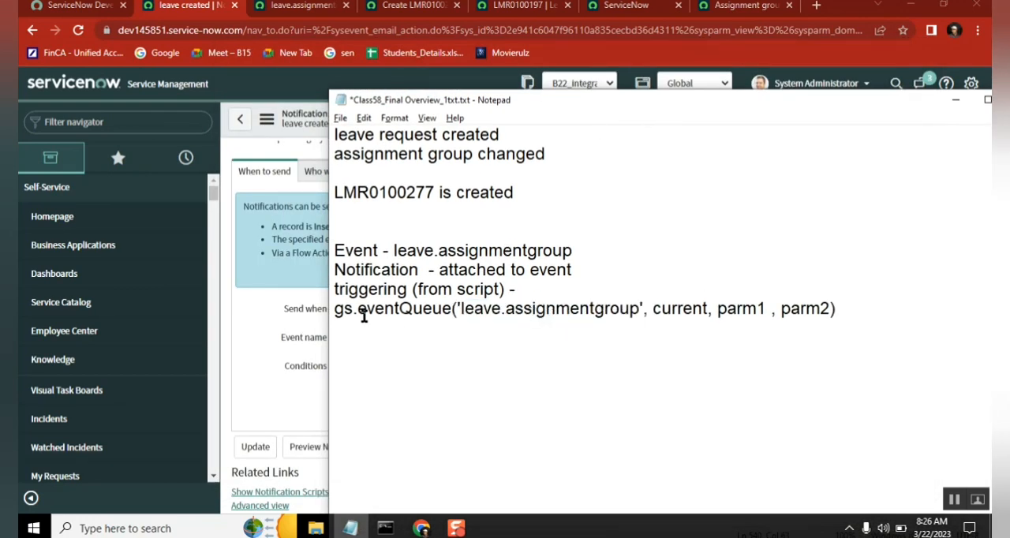
{"action": "left_click", "coordinate": [334, 310], "text": "shift"}
{"action": "double_click", "coordinate": [524, 307]}
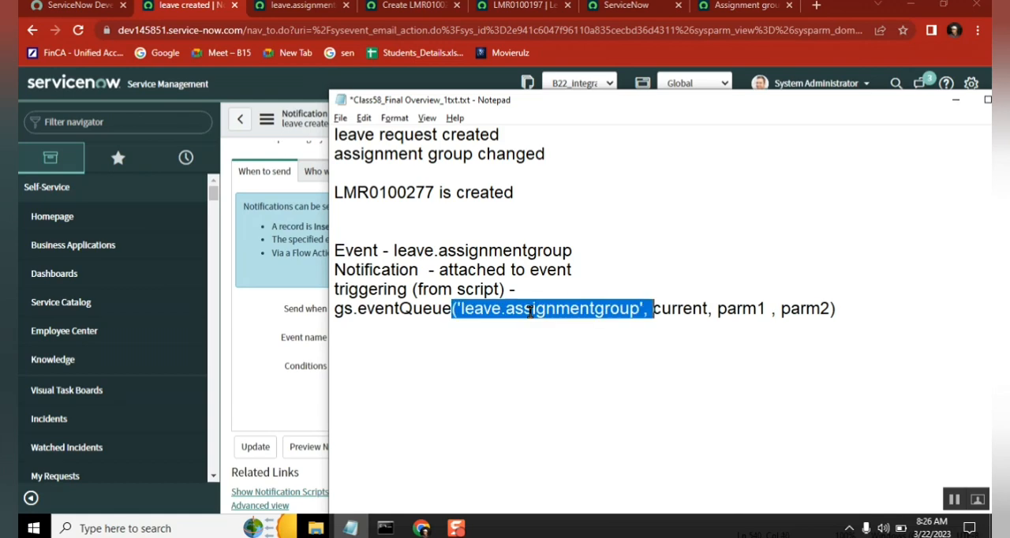
{"action": "double_click", "coordinate": [433, 251]}
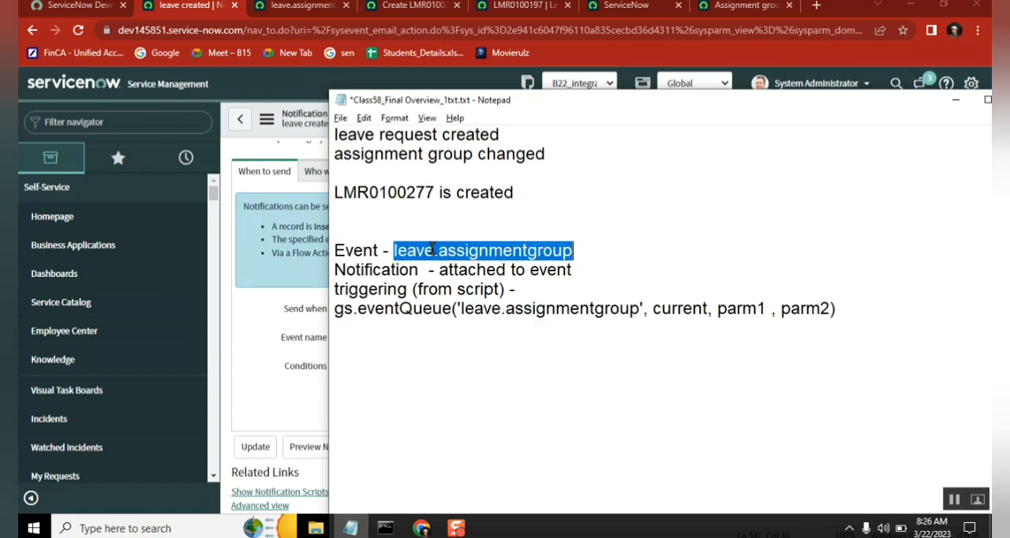
{"action": "double_click", "coordinate": [380, 270]}
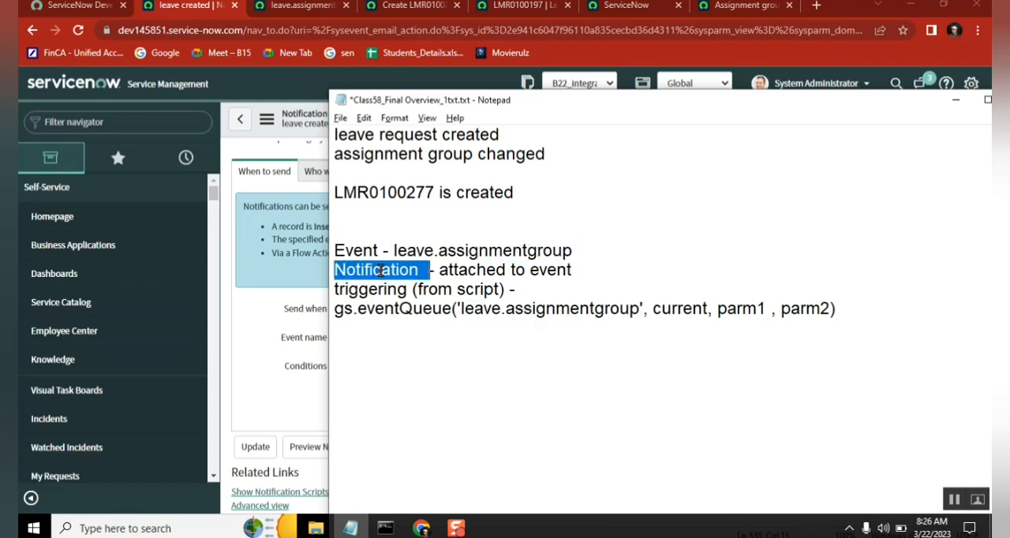
{"action": "double_click", "coordinate": [521, 271]}
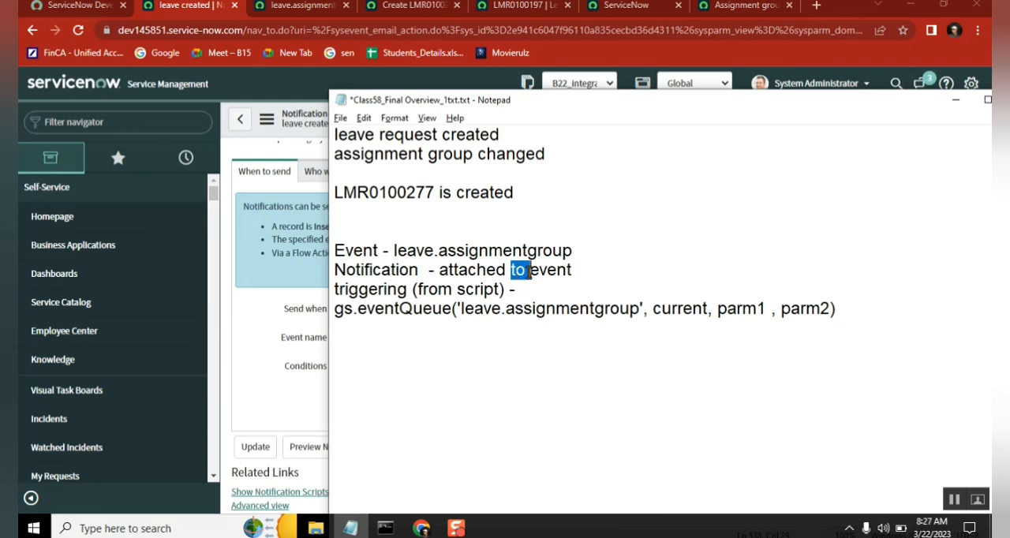
{"action": "left_click_drag", "start_coordinate": [837, 309], "coordinate": [717, 309]}
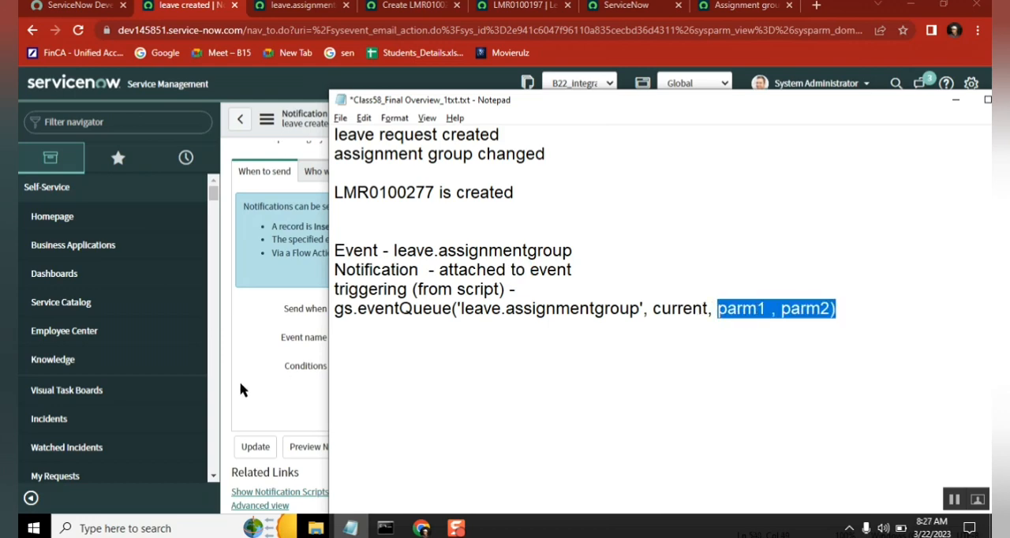
Step: Compare the recipient settings of the "leave created" notification in ServiceNow with the parm1 and parm2 arguments in the Notepad notes
{"action": "left_click", "coordinate": [241, 338]}
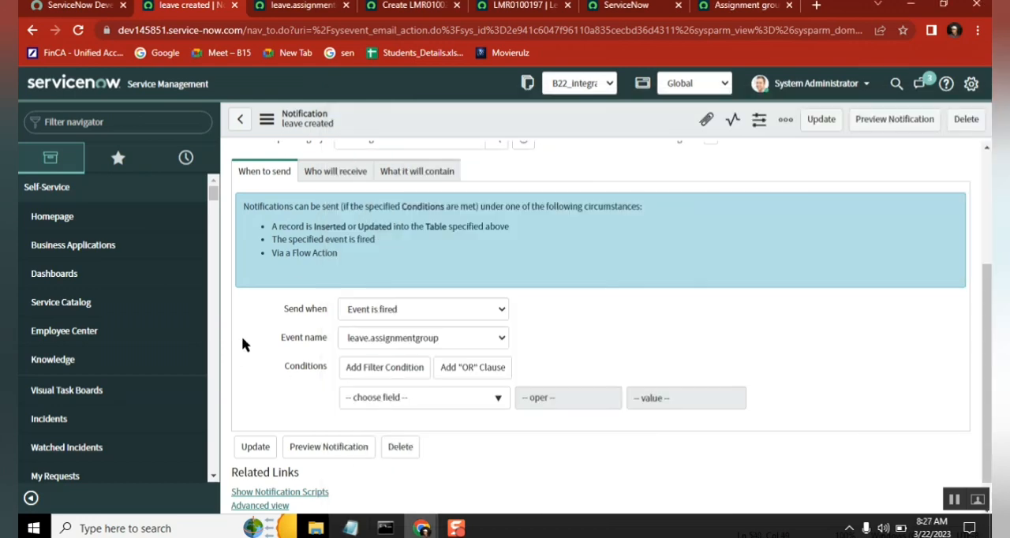
{"action": "left_click", "coordinate": [316, 180]}
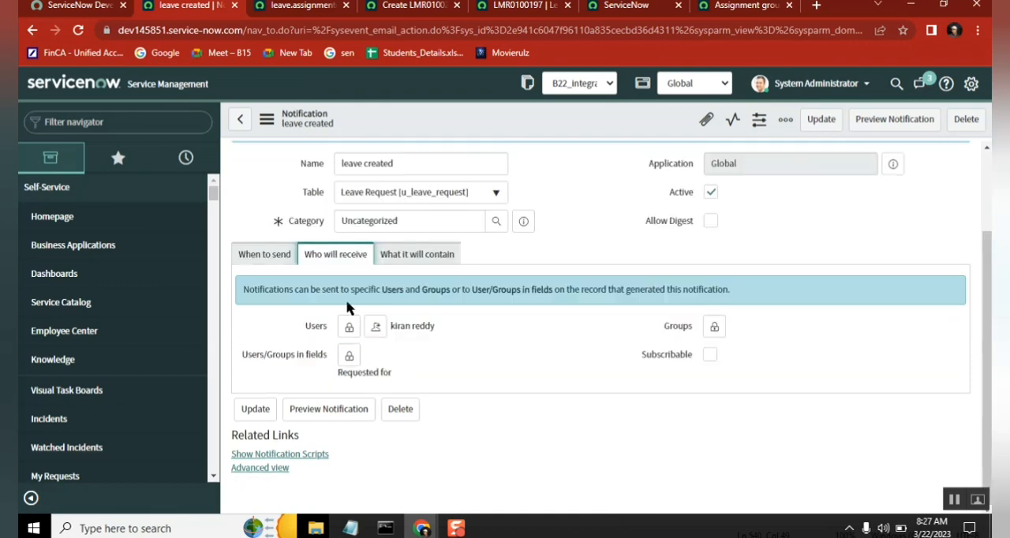
{"action": "left_click", "coordinate": [346, 534]}
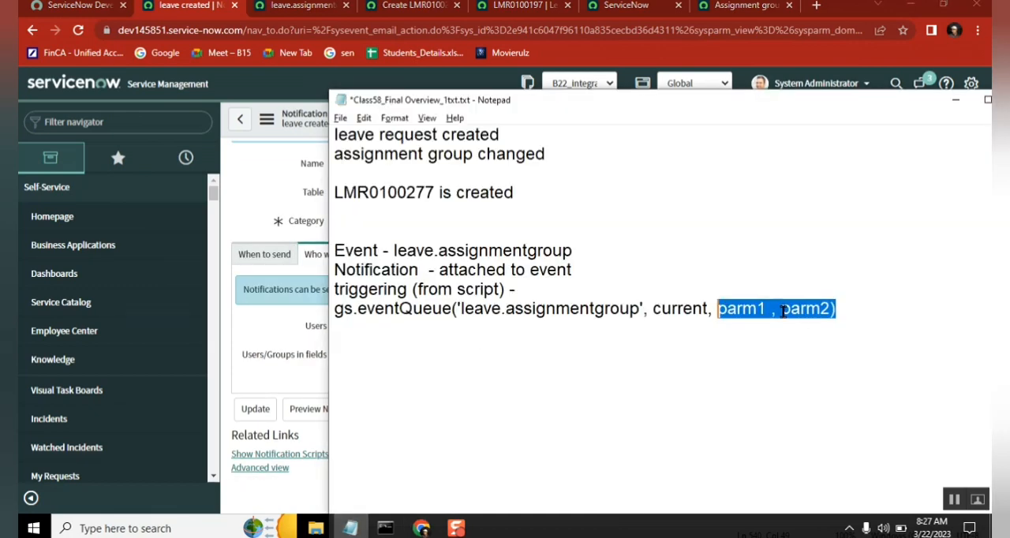
{"action": "double_click", "coordinate": [736, 312]}
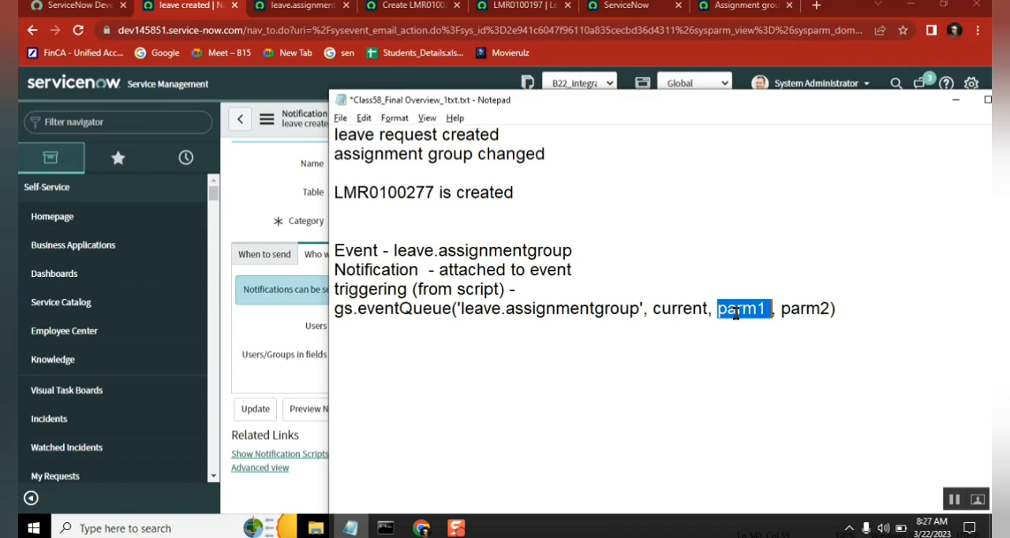
{"action": "left_click", "coordinate": [280, 319]}
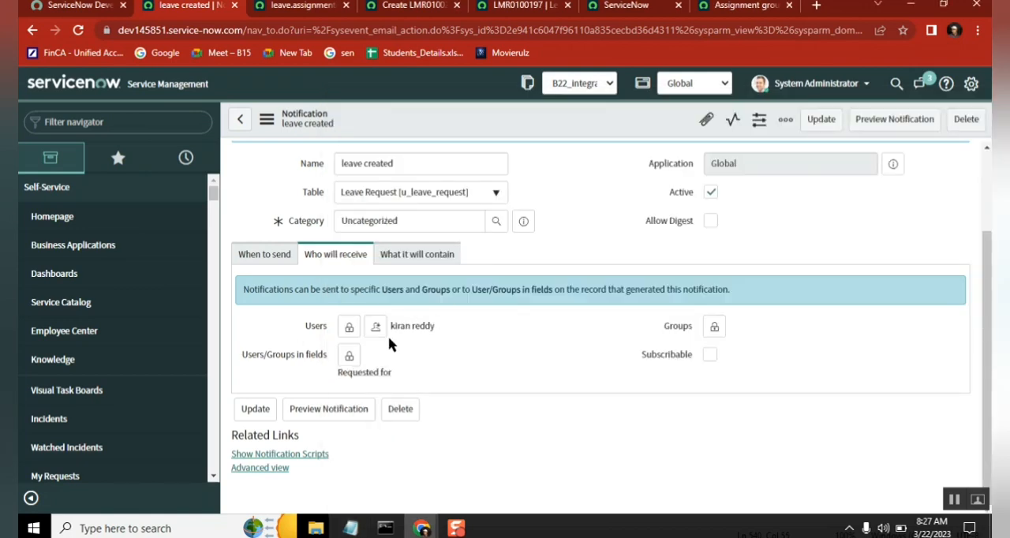
{"action": "left_click", "coordinate": [351, 528]}
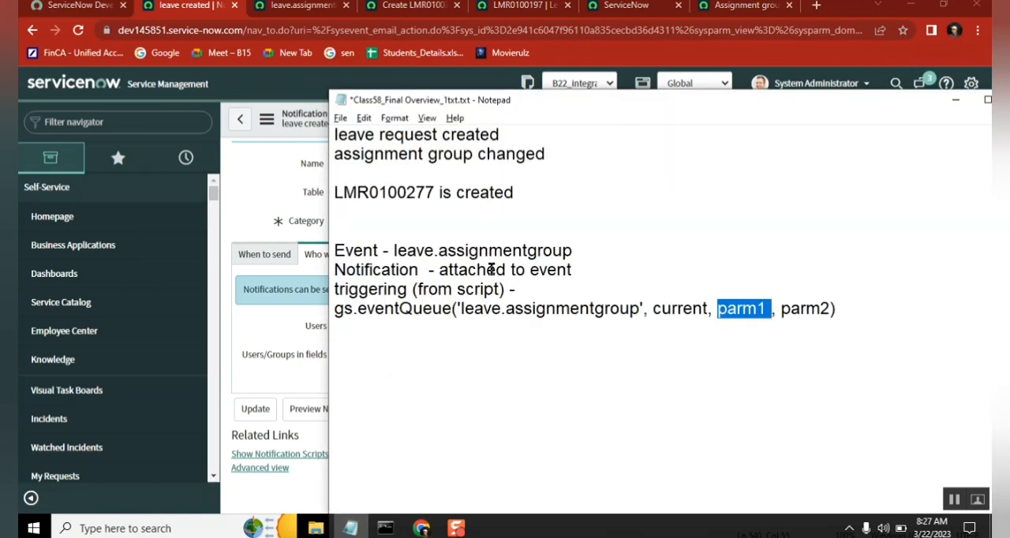
{"action": "double_click", "coordinate": [413, 312]}
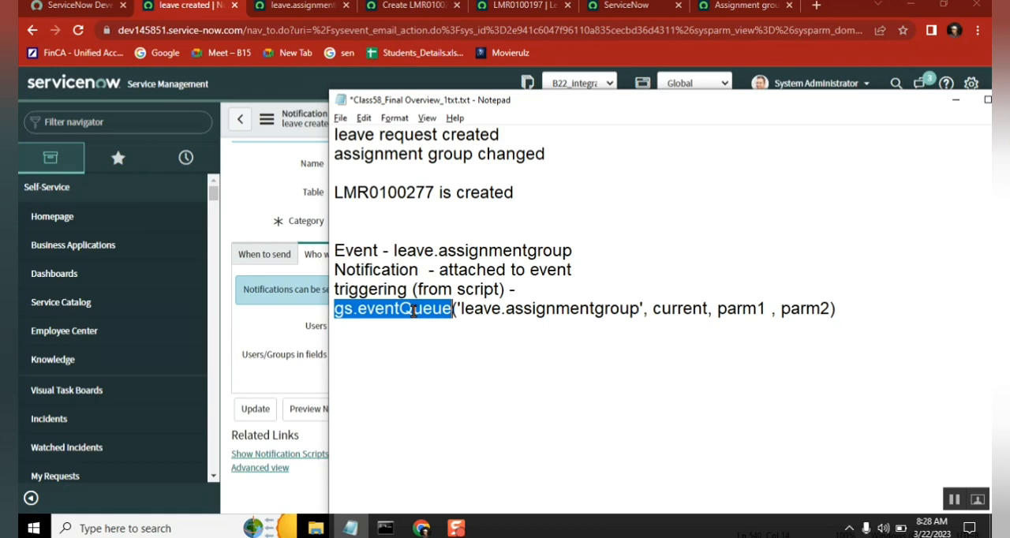
Step: Switch the "leave created" notification's Send when setting to Record inserted or updated for comparison, and set it back to Event is fired
{"action": "left_click", "coordinate": [252, 182]}
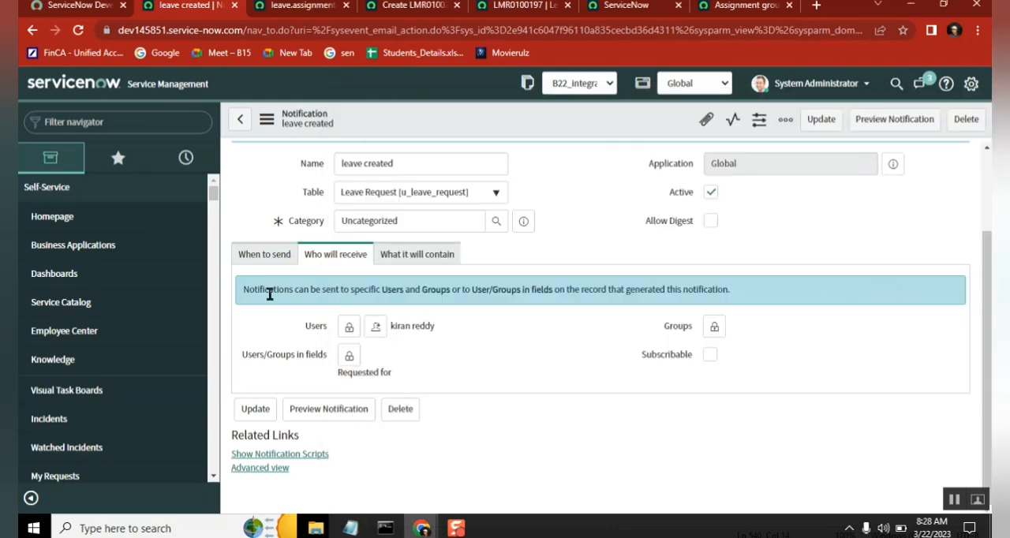
{"action": "left_click", "coordinate": [260, 257]}
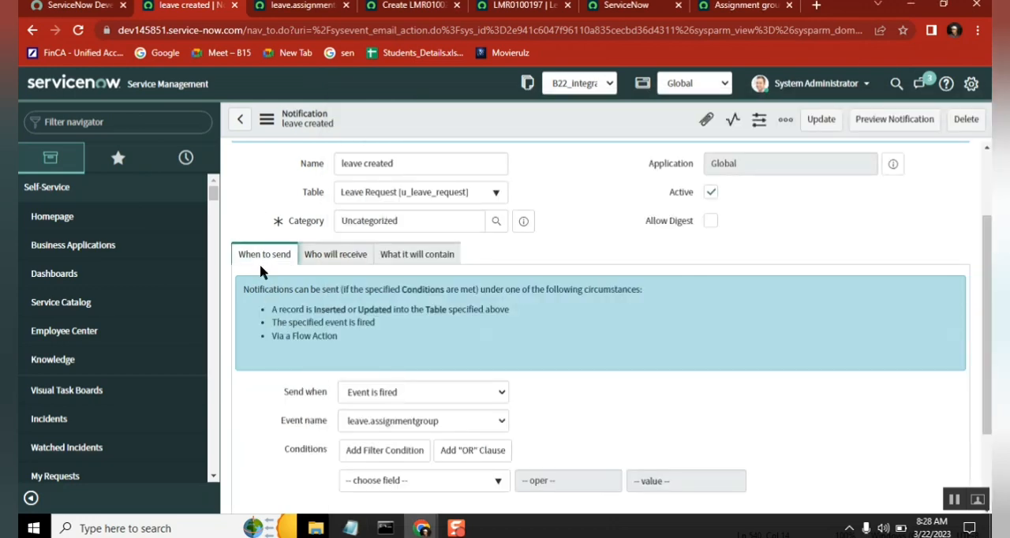
{"action": "left_click", "coordinate": [408, 392]}
{"action": "left_click", "coordinate": [406, 411]}
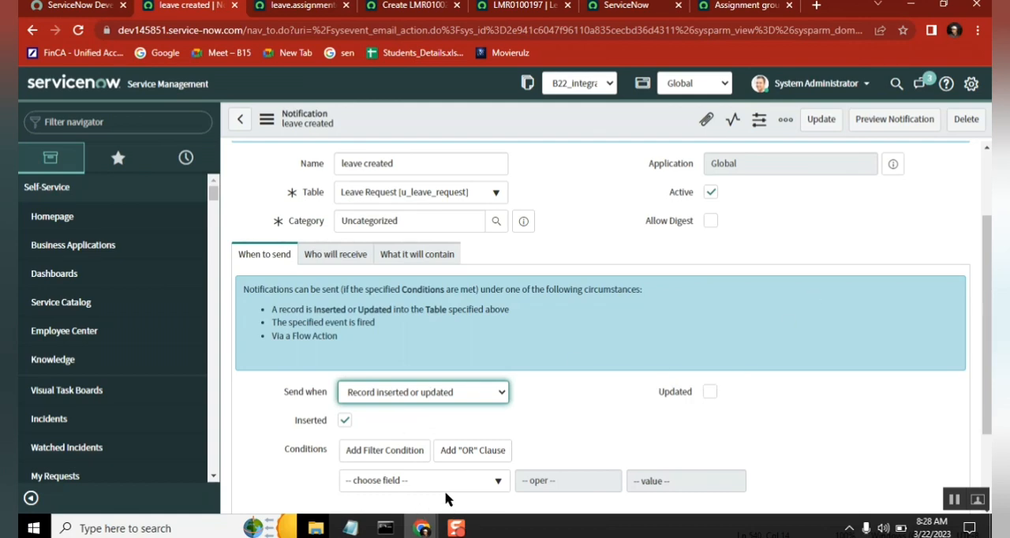
{"action": "left_click", "coordinate": [430, 392]}
{"action": "left_click", "coordinate": [419, 410]}
{"action": "left_click", "coordinate": [418, 397]}
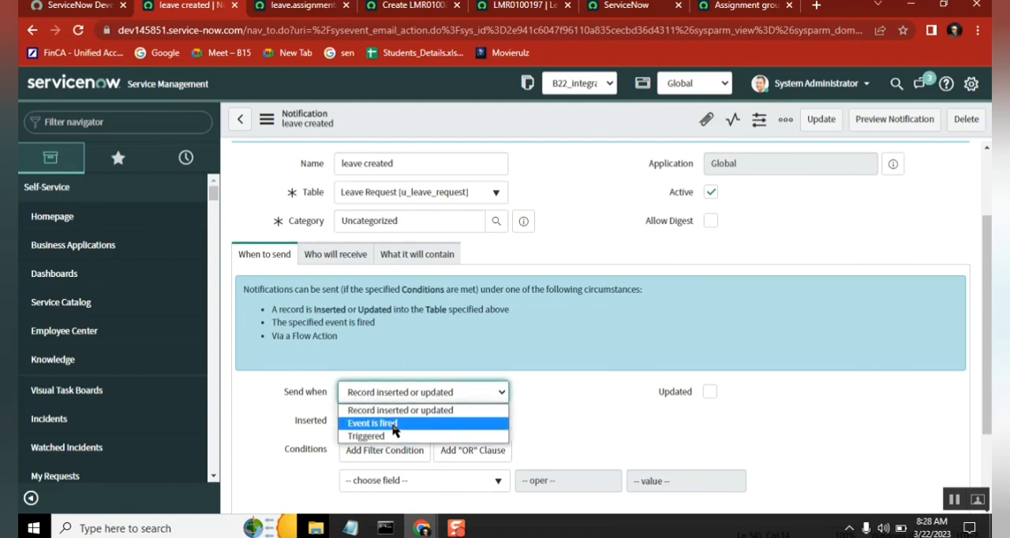
{"action": "left_click", "coordinate": [393, 424]}
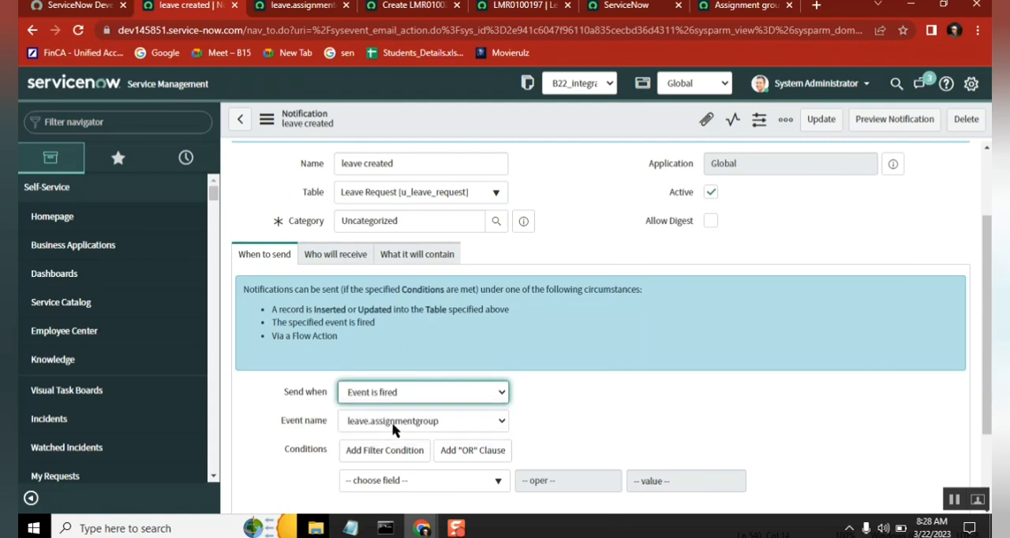
{"action": "left_click", "coordinate": [557, 379]}
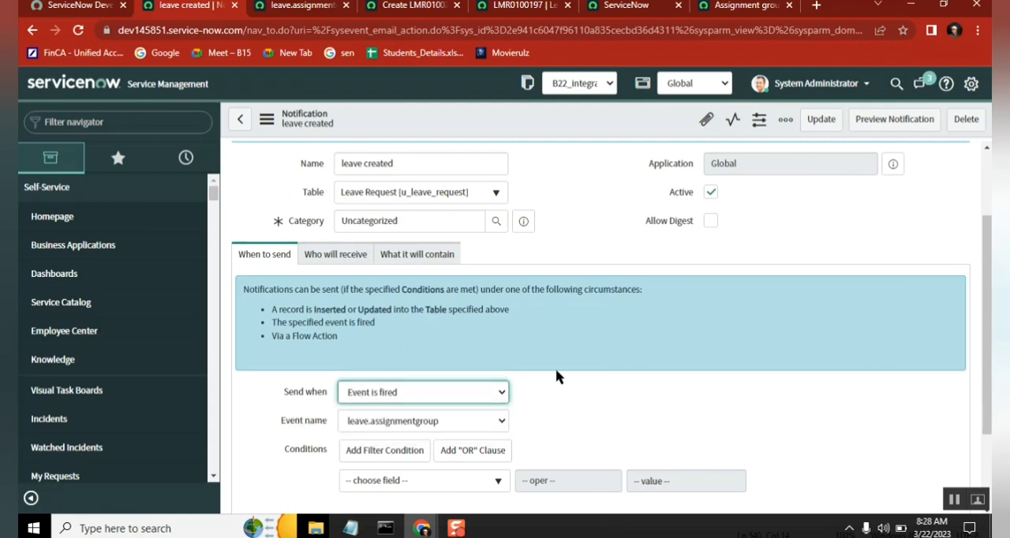
{"action": "left_click_drag", "start_coordinate": [990, 229], "coordinate": [990, 270]}
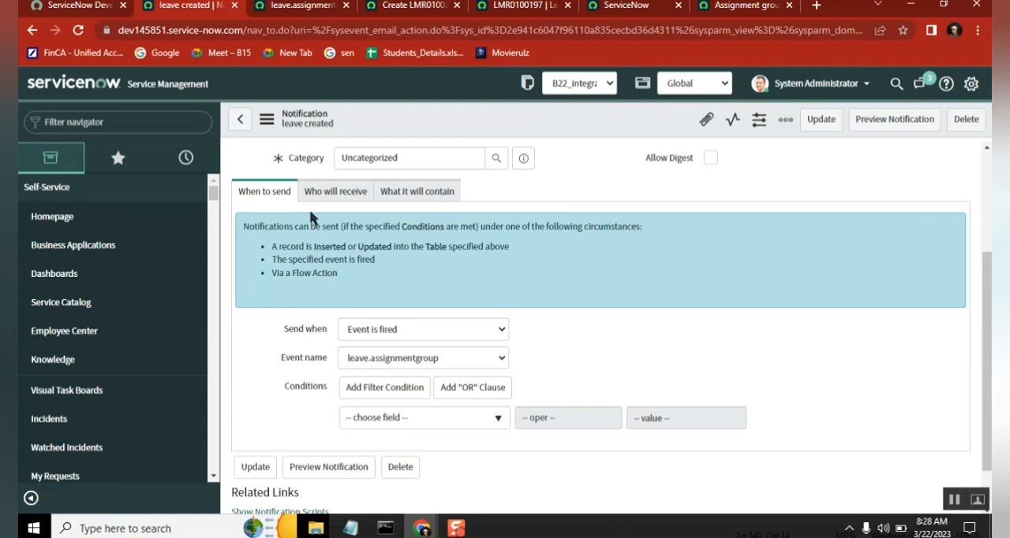
Step: Filter the ServiceNow navigator for "business rules"
{"action": "left_click", "coordinate": [118, 123]}
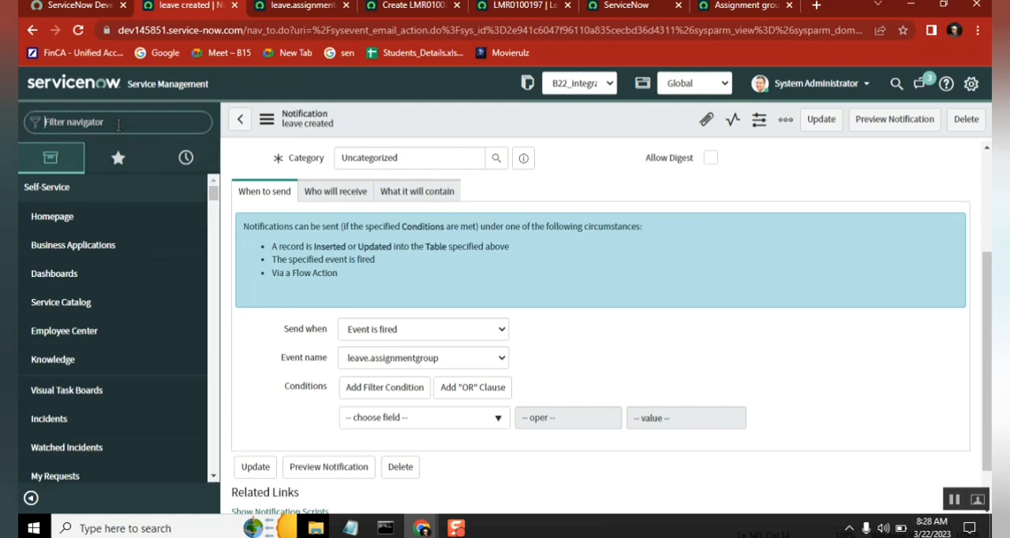
{"action": "type", "text": "bus"}
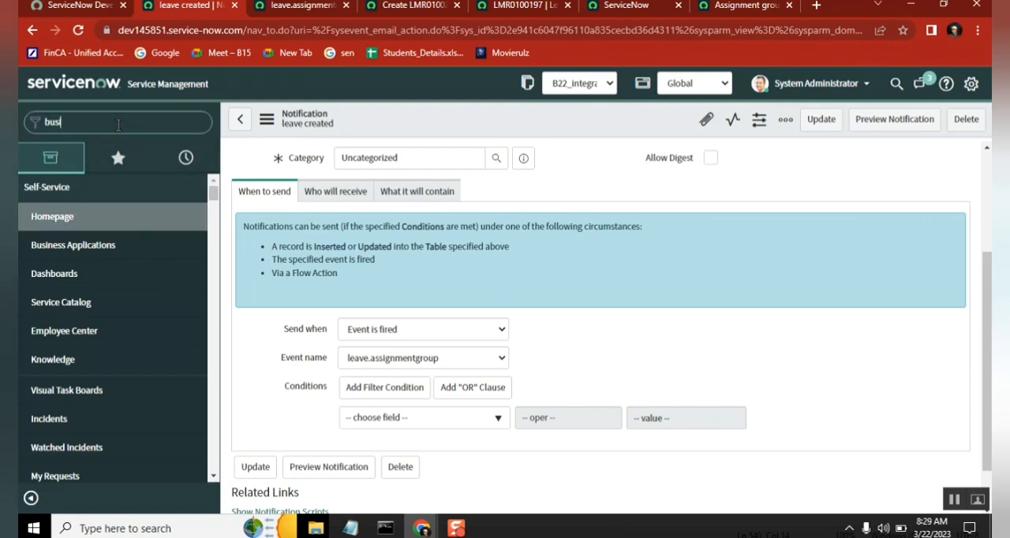
{"action": "type", "text": "iness"}
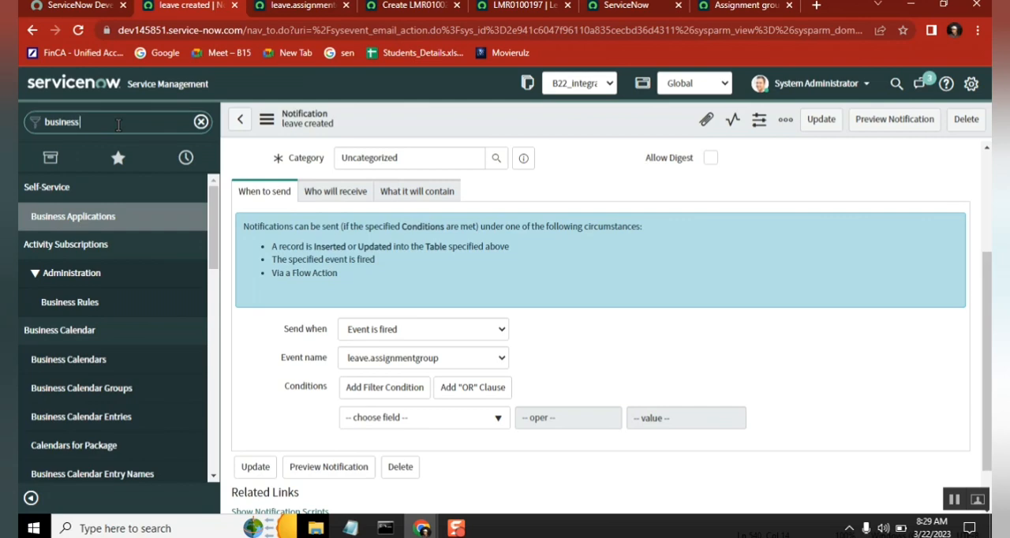
{"action": "type", "text": " rules"}
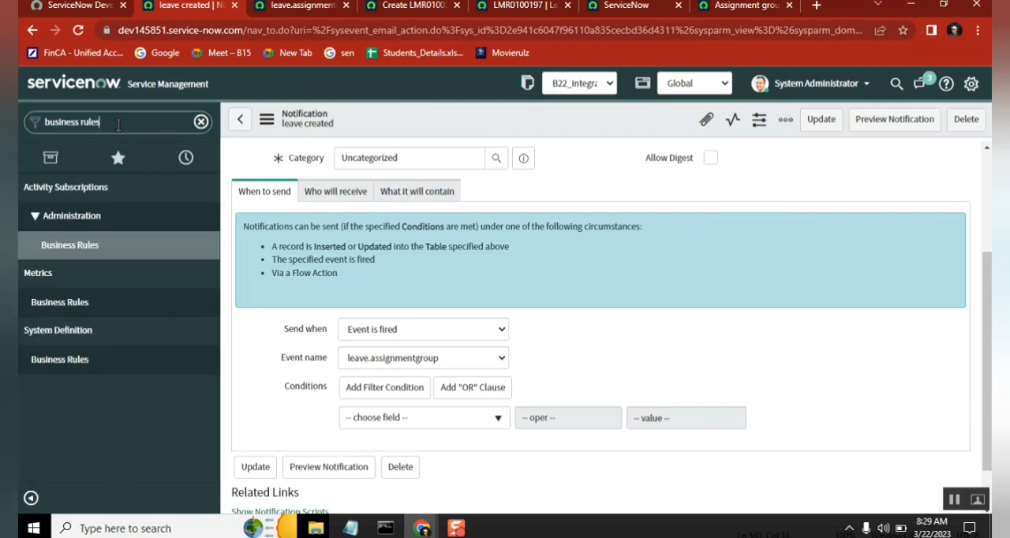
Step: Review the Event, Notification and triggering (from script) lines in the Notepad notes
{"action": "left_click", "coordinate": [362, 530]}
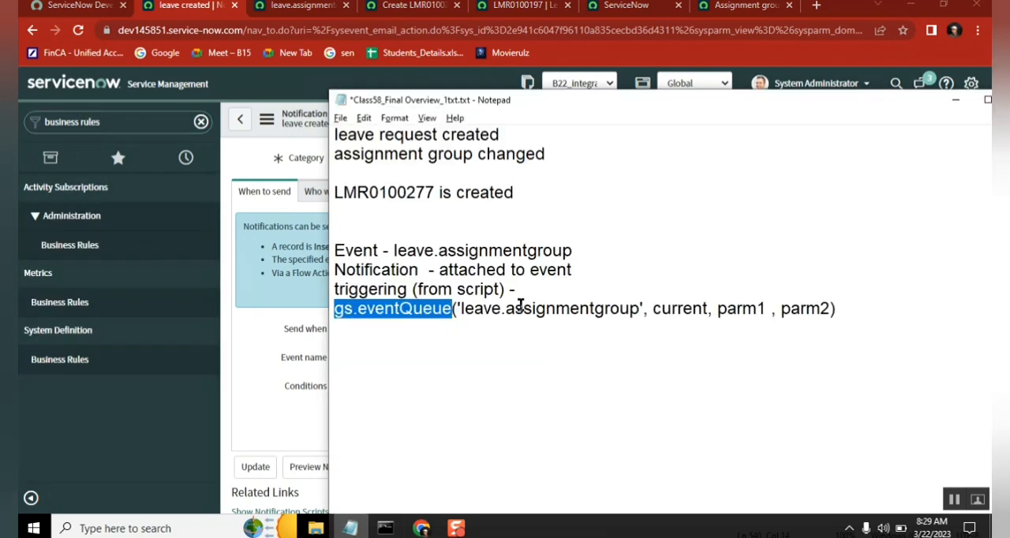
{"action": "double_click", "coordinate": [356, 250]}
{"action": "double_click", "coordinate": [366, 270]}
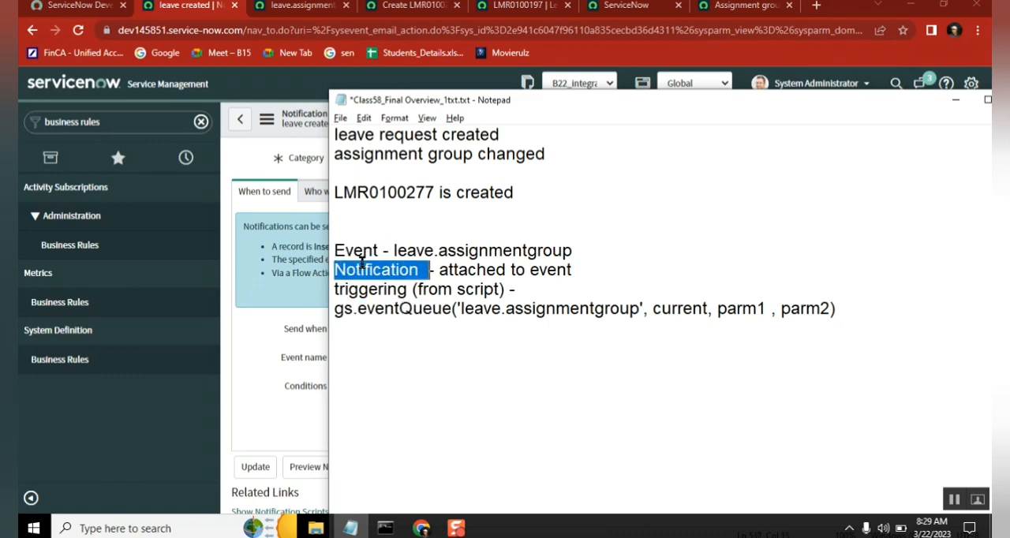
{"action": "double_click", "coordinate": [371, 290]}
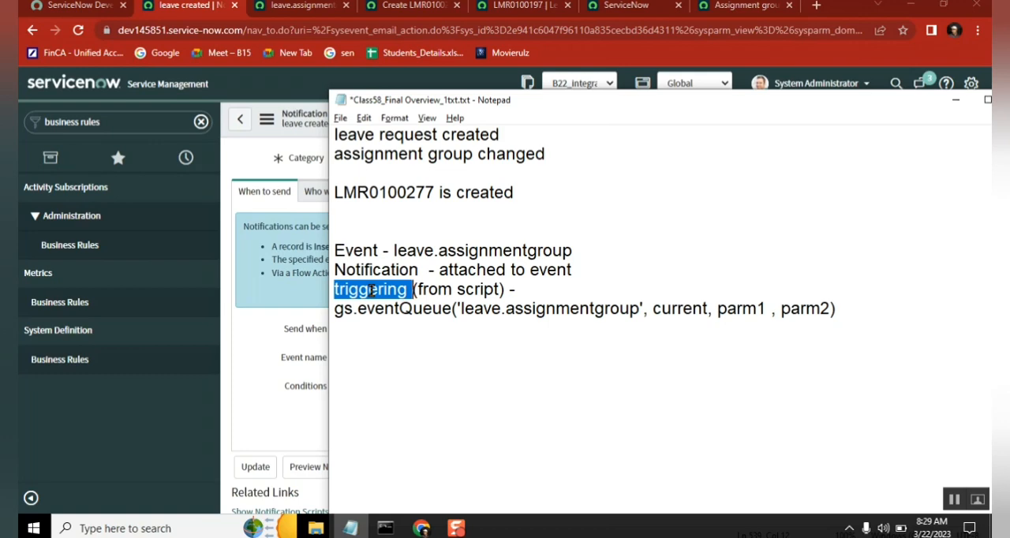
{"action": "double_click", "coordinate": [491, 291]}
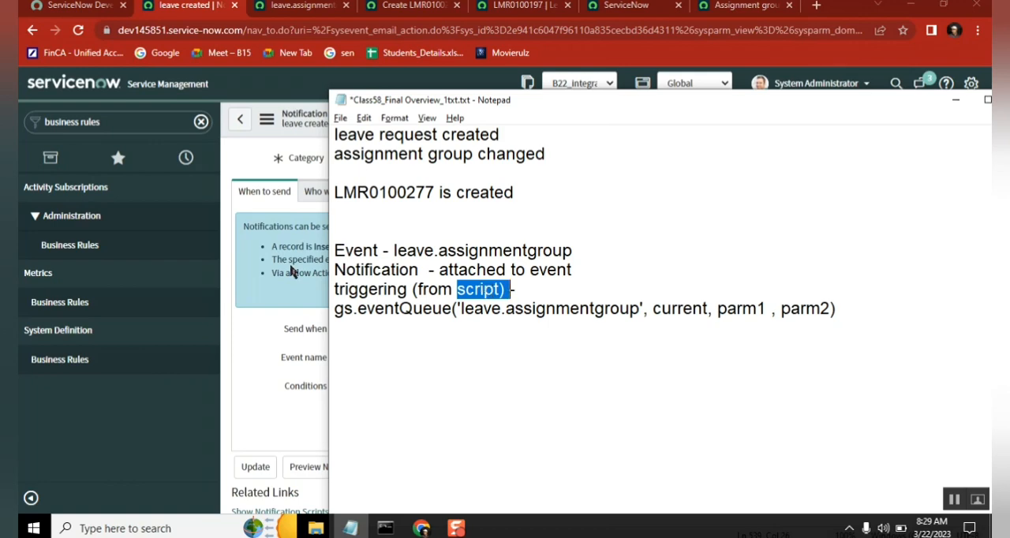
Step: Open the System Definition Business Rules list in a new browser tab, search names for "incident e" and open the incident events rule
{"action": "middle_click", "coordinate": [75, 371]}
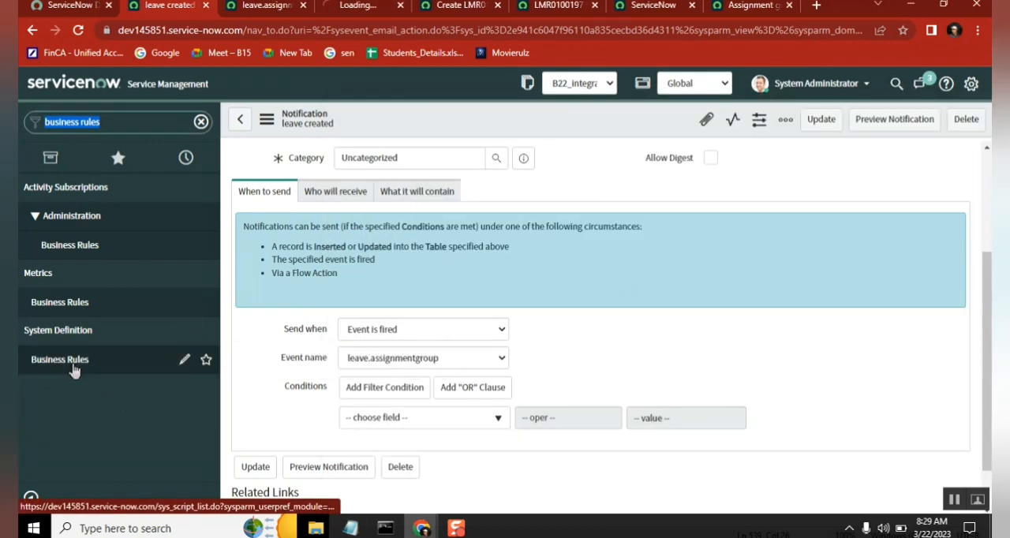
{"action": "left_click", "coordinate": [357, 8]}
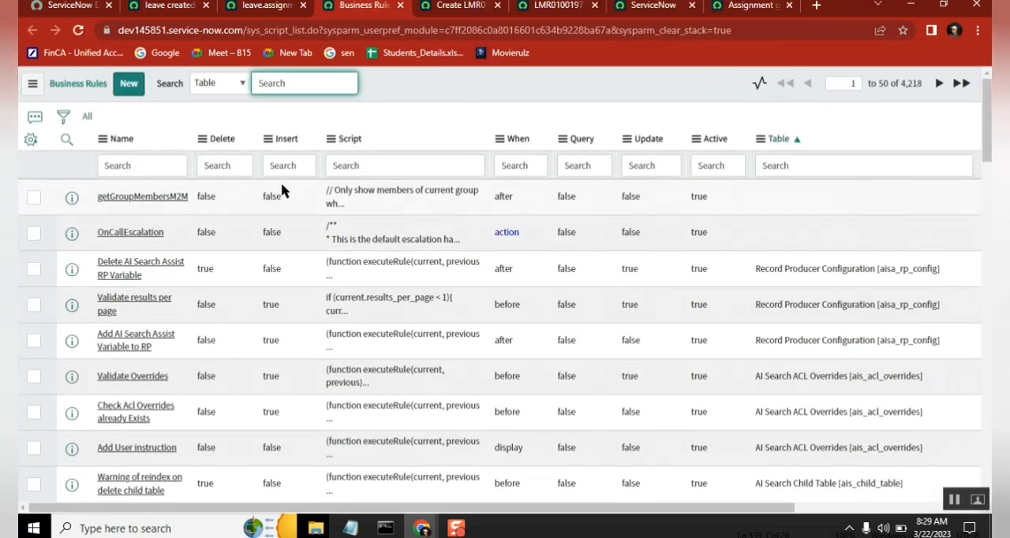
{"action": "left_click", "coordinate": [152, 163]}
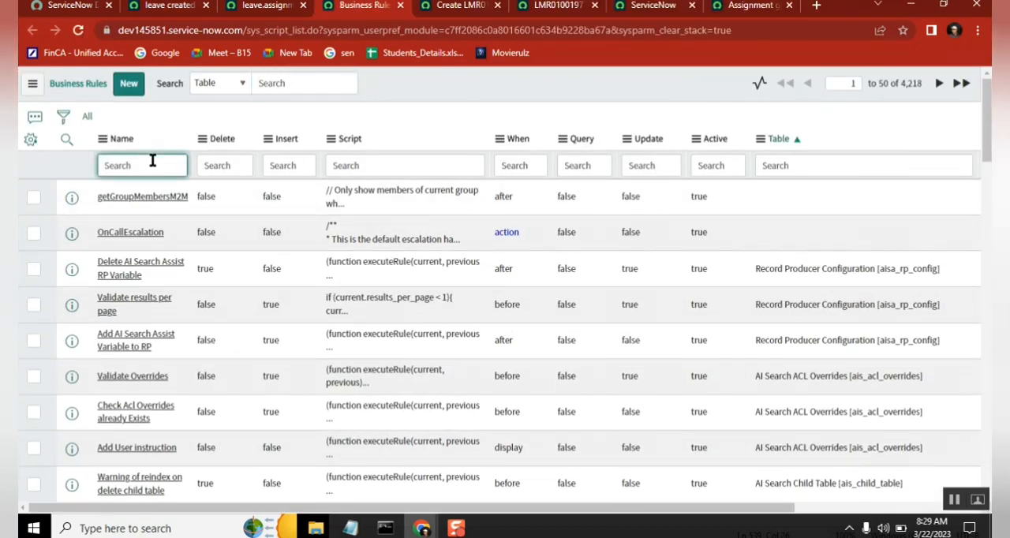
{"action": "type", "text": "incident e"}
{"action": "key", "text": "Return"}
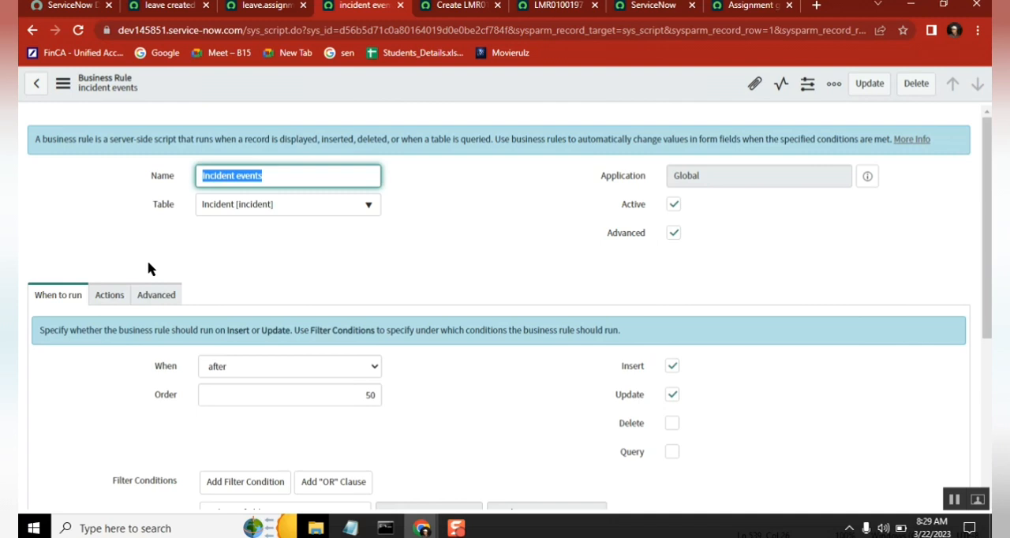
Step: Examine the incident events rule's script with its first gs.eventQueue call, and check the rule's When to run settings
{"action": "left_click", "coordinate": [175, 302]}
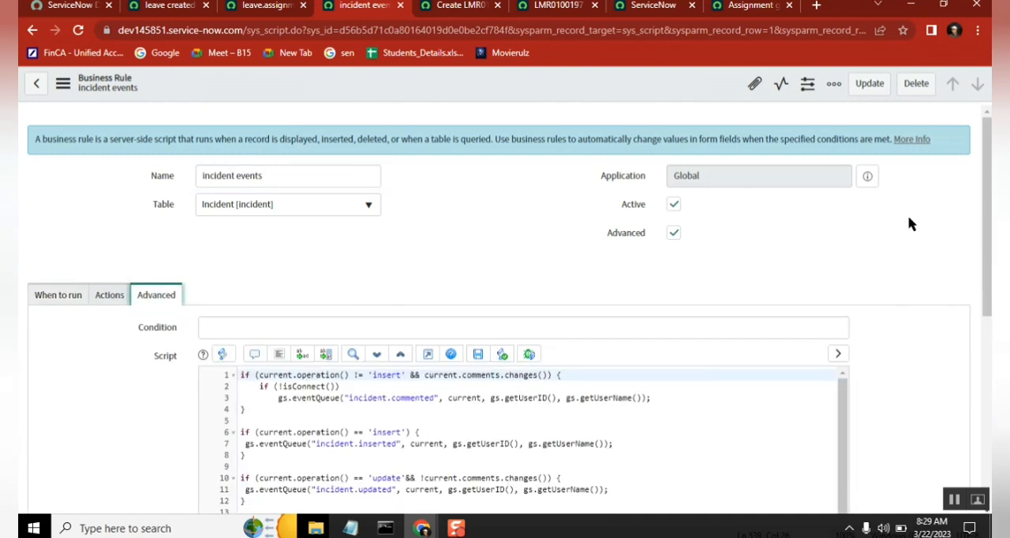
{"action": "left_click_drag", "start_coordinate": [989, 166], "coordinate": [990, 249]}
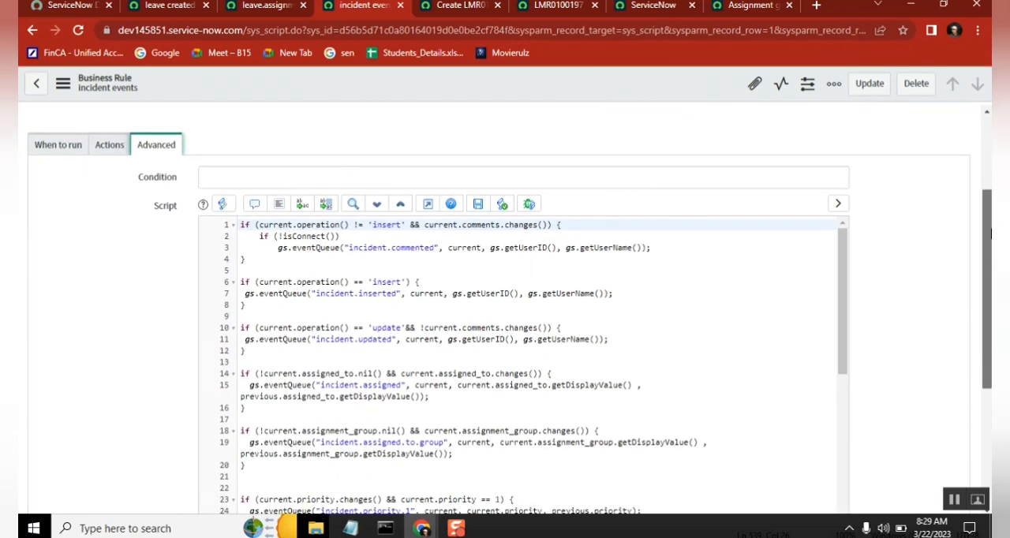
{"action": "double_click", "coordinate": [414, 248]}
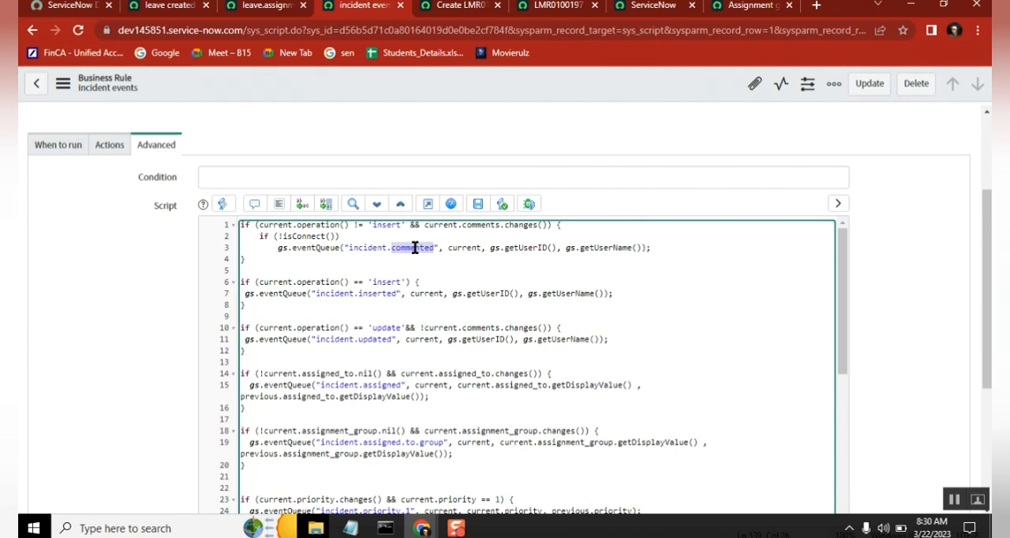
{"action": "left_click", "coordinate": [276, 247]}
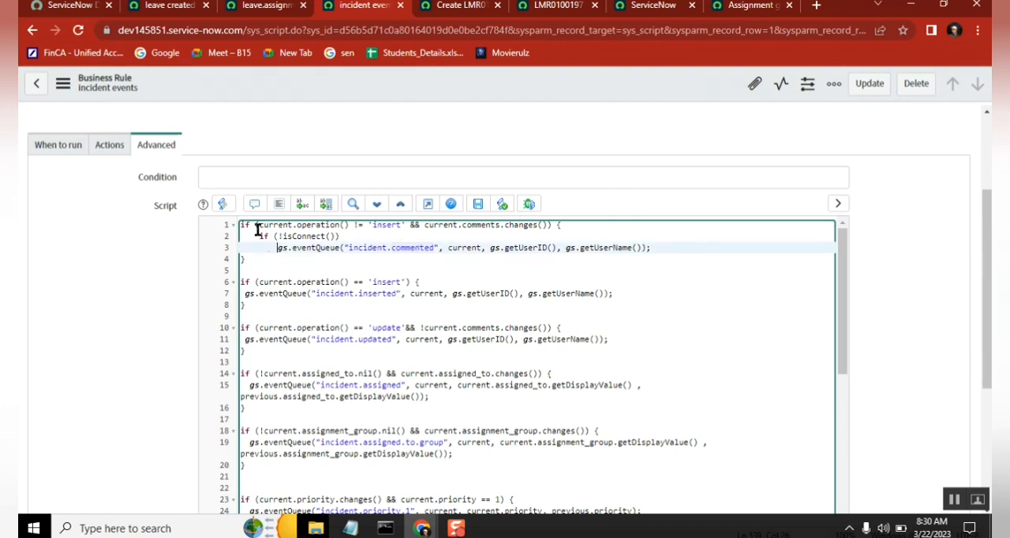
{"action": "left_click", "coordinate": [56, 155]}
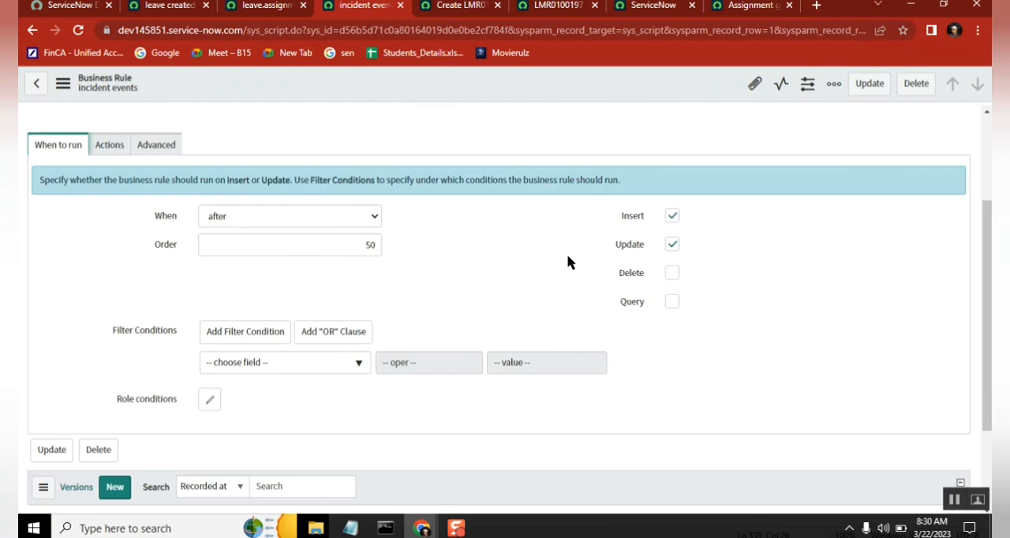
{"action": "left_click", "coordinate": [168, 145]}
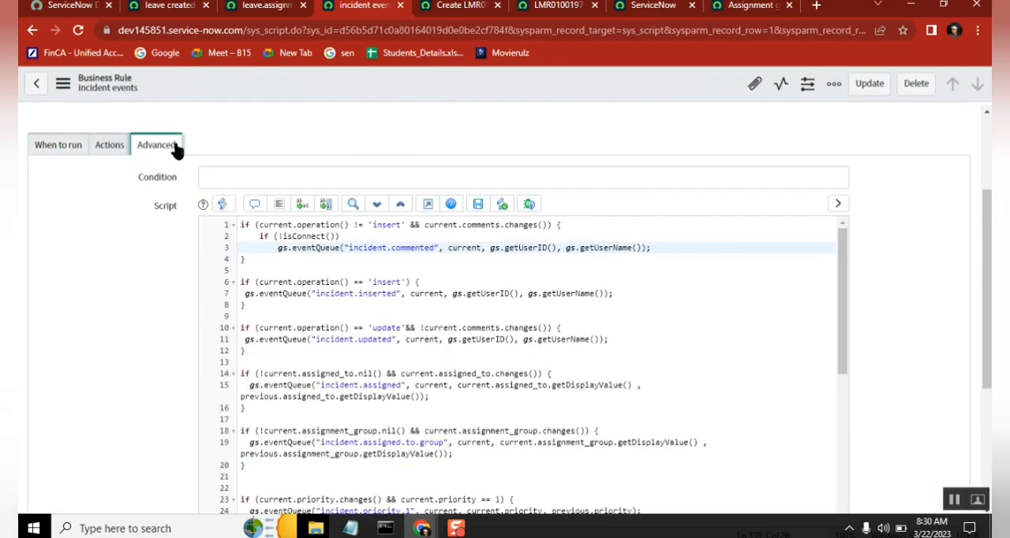
Step: Examine the script's first condition on operation and comments, and the event name and user arguments of the incident.commented call
{"action": "left_click", "coordinate": [306, 225]}
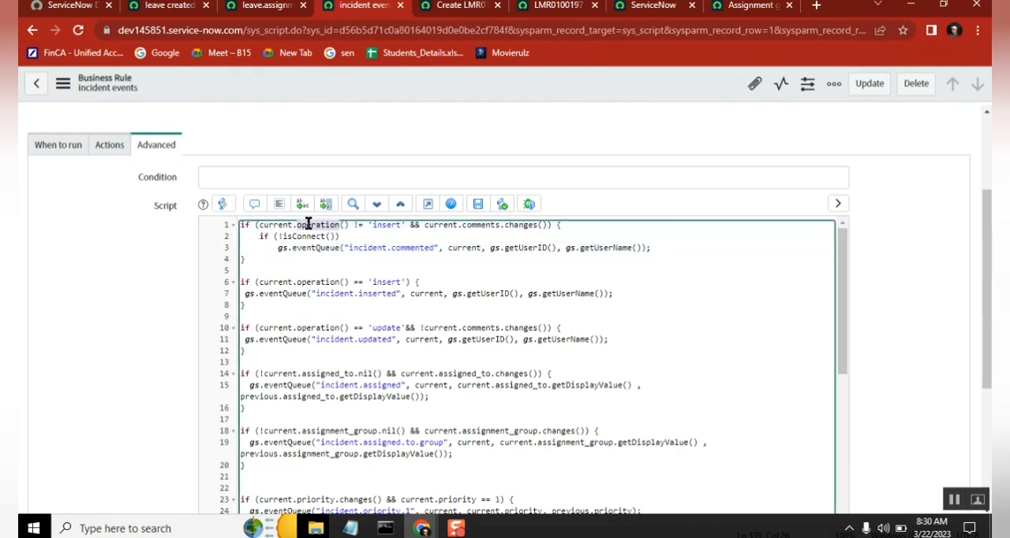
{"action": "left_click_drag", "start_coordinate": [373, 225], "coordinate": [398, 226]}
{"action": "left_click_drag", "start_coordinate": [462, 225], "coordinate": [490, 228]}
{"action": "double_click", "coordinate": [419, 247]}
{"action": "double_click", "coordinate": [374, 247]}
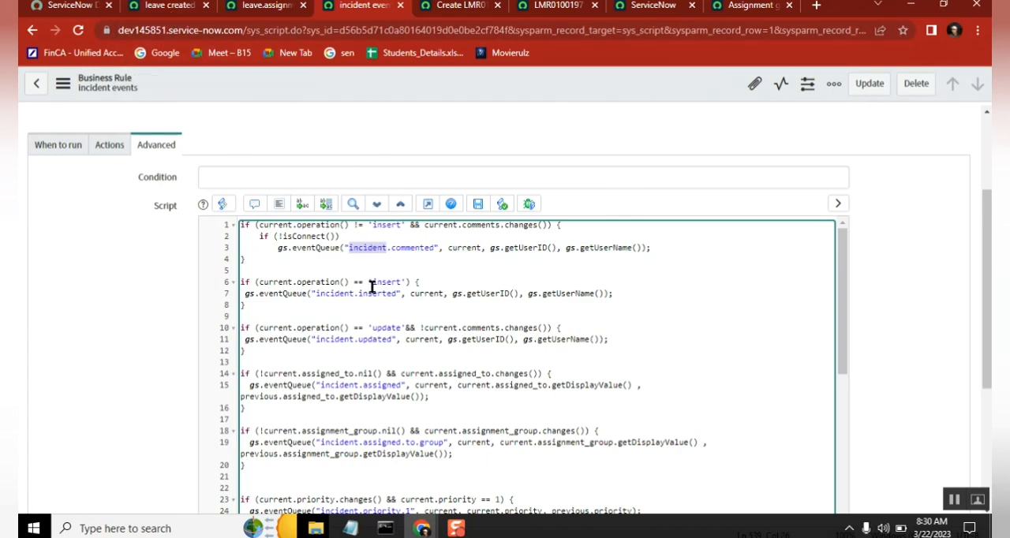
{"action": "double_click", "coordinate": [407, 247]}
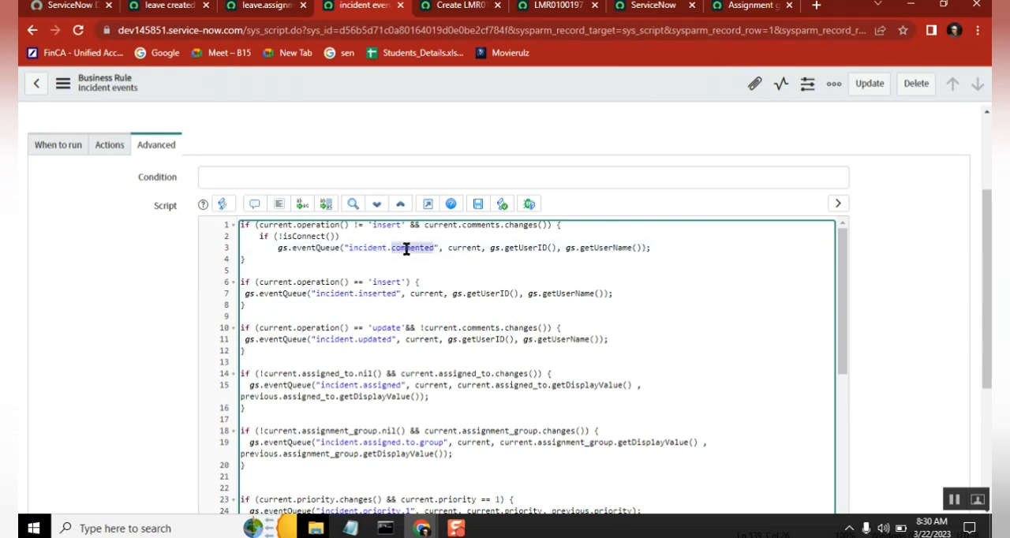
{"action": "double_click", "coordinate": [528, 248]}
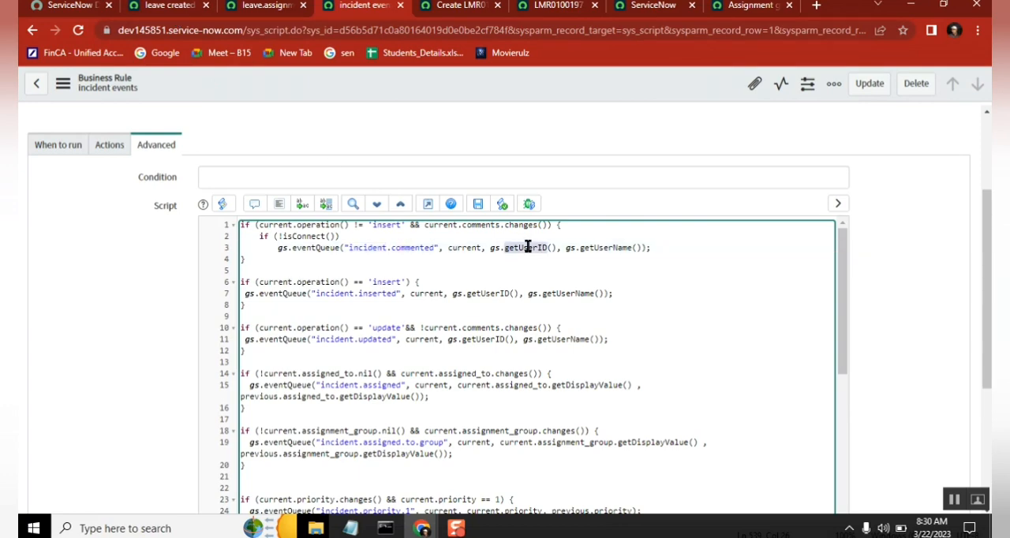
Step: Compare the insert and update conditions in the script with the incident.inserted and incident.updated events they queue
{"action": "double_click", "coordinate": [377, 281]}
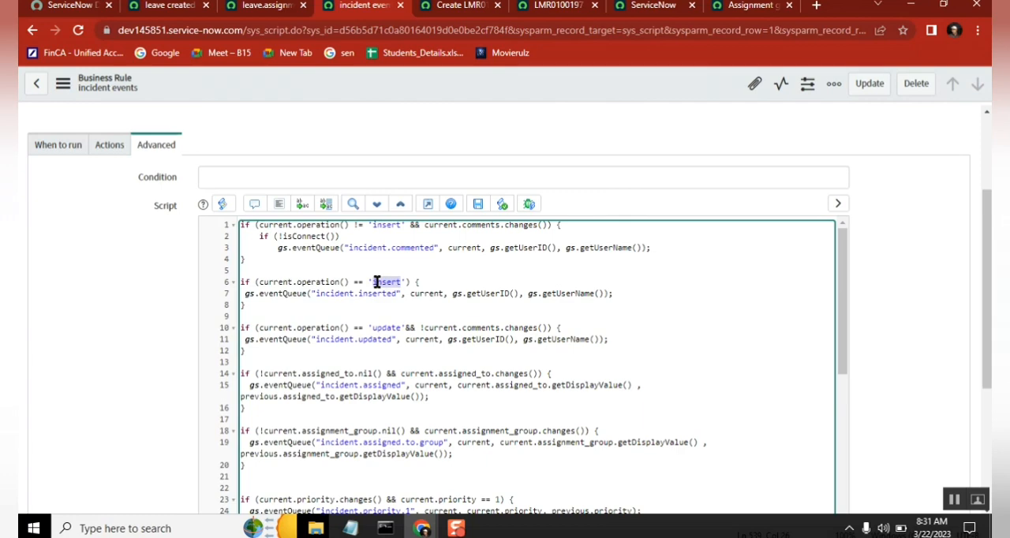
{"action": "double_click", "coordinate": [374, 294]}
{"action": "double_click", "coordinate": [382, 327]}
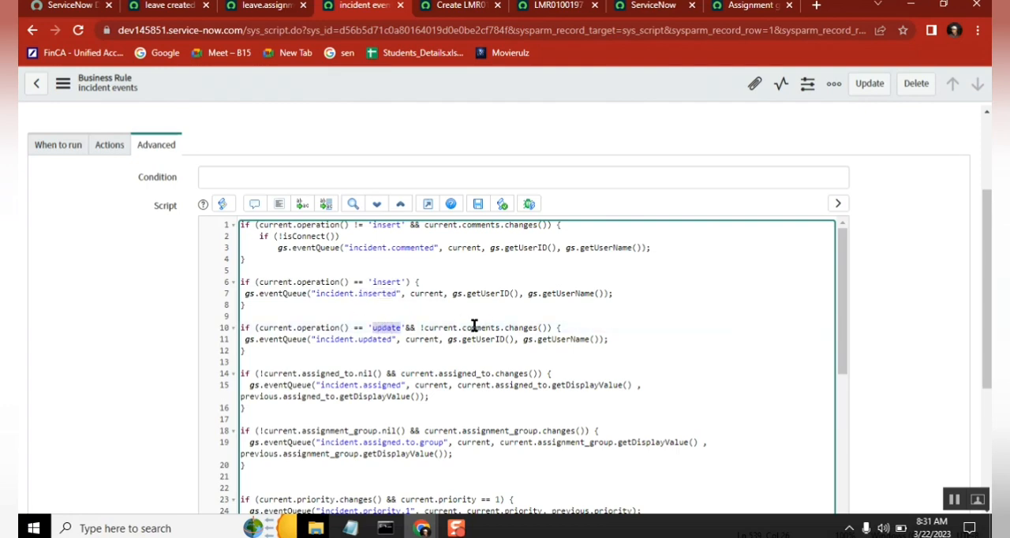
{"action": "double_click", "coordinate": [472, 327]}
{"action": "double_click", "coordinate": [359, 340]}
{"action": "left_click", "coordinate": [383, 345]}
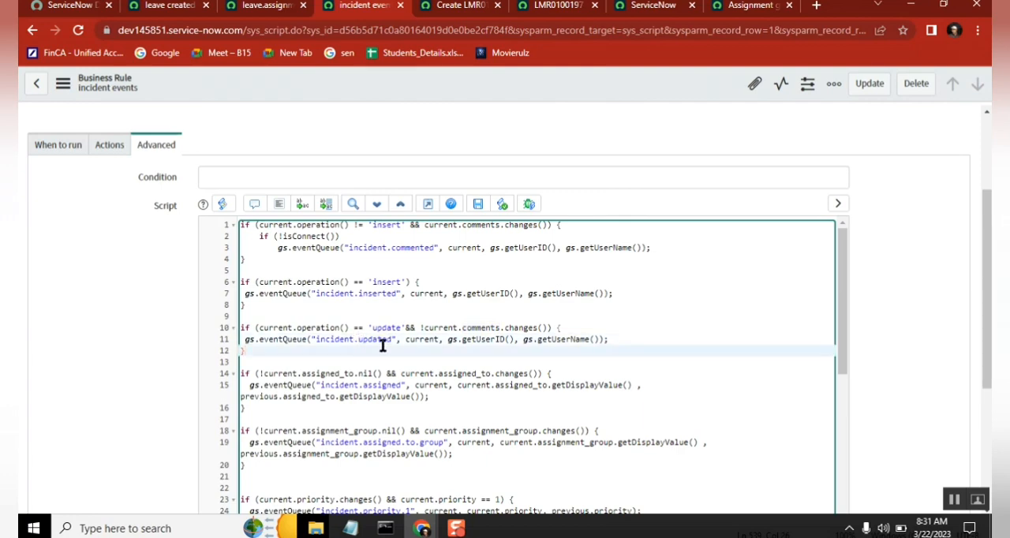
Step: Read on through the script's assigned_to, assignment_group and priority conditions and the gs.eventQueue calls they trigger
{"action": "key", "text": "Down"}
{"action": "key", "text": "Down"}
{"action": "key", "text": "Down"}
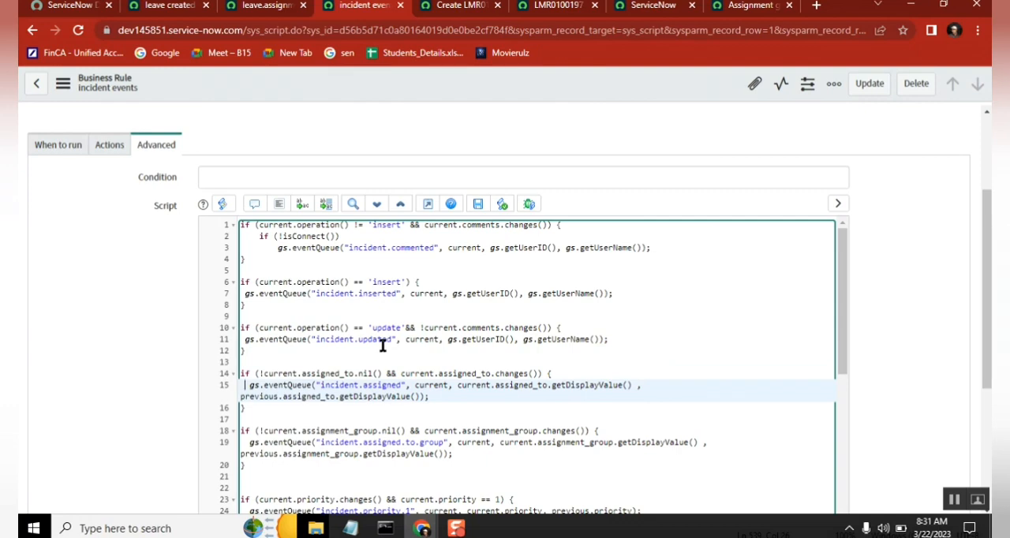
{"action": "key", "text": "Down"}
{"action": "key", "text": "Down"}
{"action": "key", "text": "Down"}
{"action": "key", "text": "Down"}
{"action": "key", "text": "Down"}
{"action": "key", "text": "Down"}
{"action": "key", "text": "Down"}
{"action": "key", "text": "Down"}
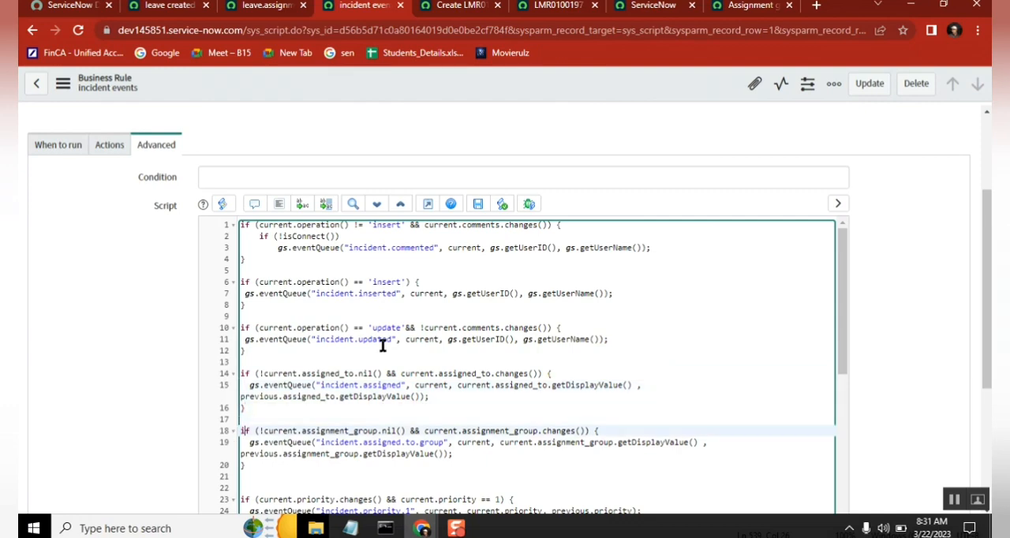
Step: Examine the script's priority, severity, escalation and active conditions with the events they queue, and the isConnect function at the end
{"action": "key", "text": "Down"}
{"action": "key", "text": "Down"}
{"action": "key", "text": "Down"}
{"action": "key", "text": "Down"}
{"action": "key", "text": "Down"}
{"action": "key", "text": "Down"}
{"action": "key", "text": "Down"}
{"action": "key", "text": "Down"}
{"action": "key", "text": "Down"}
{"action": "key", "text": "Down"}
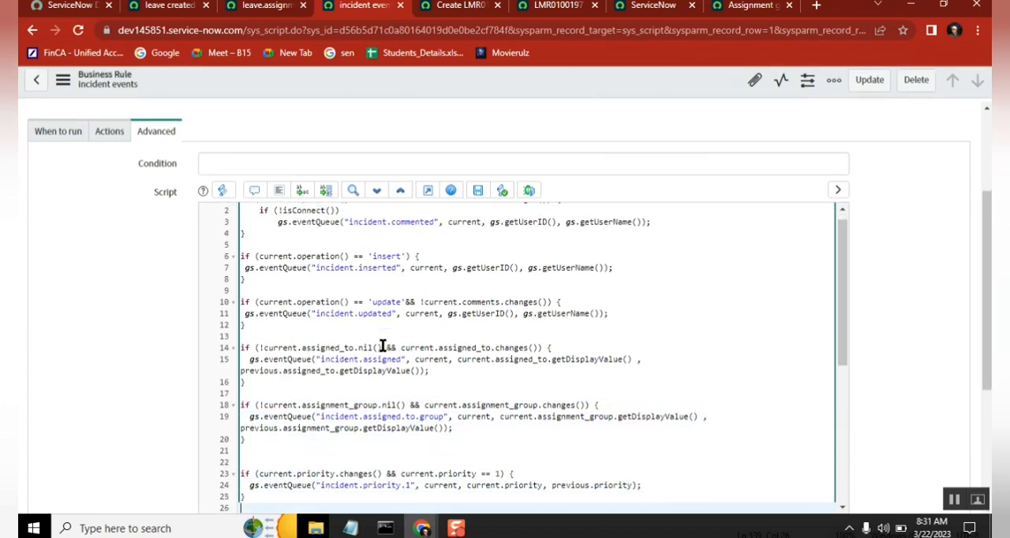
{"action": "key", "text": "Down"}
{"action": "key", "text": "Down"}
{"action": "key", "text": "Down"}
{"action": "key", "text": "Down"}
{"action": "key", "text": "Down"}
{"action": "key", "text": "Down"}
{"action": "key", "text": "Down"}
{"action": "key", "text": "Down"}
{"action": "key", "text": "Down"}
{"action": "key", "text": "Down"}
{"action": "key", "text": "Down"}
{"action": "key", "text": "Down"}
{"action": "key", "text": "Down"}
{"action": "key", "text": "Down"}
{"action": "key", "text": "Down"}
{"action": "key", "text": "Down"}
{"action": "key", "text": "Down"}
{"action": "key", "text": "Down"}
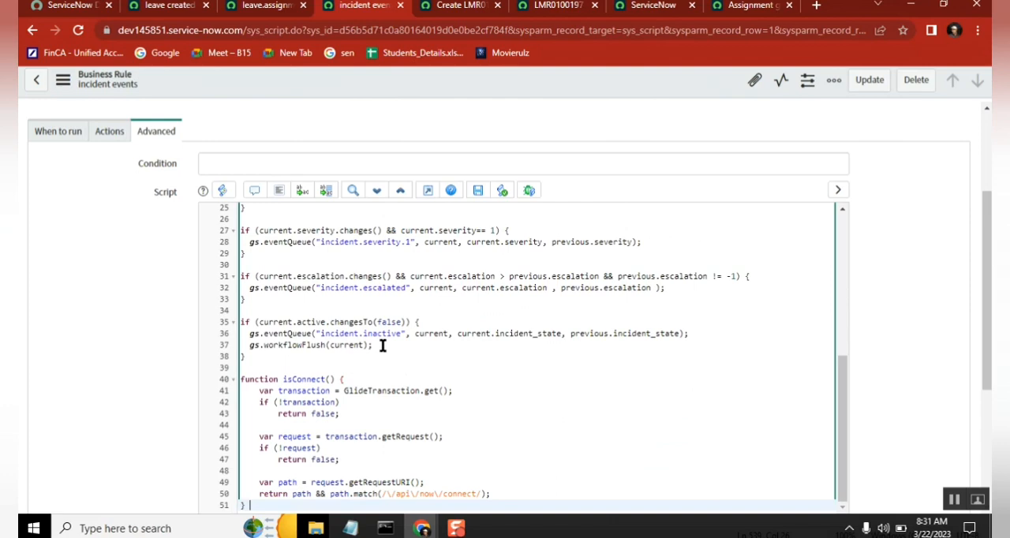
{"action": "key", "text": "Up"}
{"action": "key", "text": "Up"}
{"action": "key", "text": "Up"}
{"action": "key", "text": "Up"}
{"action": "key", "text": "Up"}
{"action": "key", "text": "Up"}
{"action": "key", "text": "Up"}
{"action": "key", "text": "Up"}
{"action": "key", "text": "Up"}
{"action": "key", "text": "Up"}
{"action": "key", "text": "Up"}
{"action": "key", "text": "Up"}
{"action": "key", "text": "Up"}
{"action": "key", "text": "Up"}
{"action": "key", "text": "Up"}
{"action": "key", "text": "Up"}
{"action": "key", "text": "Up"}
{"action": "key", "text": "Up"}
{"action": "key", "text": "Up"}
{"action": "key", "text": "Up"}
{"action": "key", "text": "Up"}
{"action": "key", "text": "Up"}
{"action": "key", "text": "Up"}
{"action": "key", "text": "Up"}
{"action": "key", "text": "Up"}
{"action": "key", "text": "Up"}
{"action": "key", "text": "Up"}
{"action": "key", "text": "Up"}
{"action": "key", "text": "Up"}
{"action": "key", "text": "Up"}
{"action": "key", "text": "Up"}
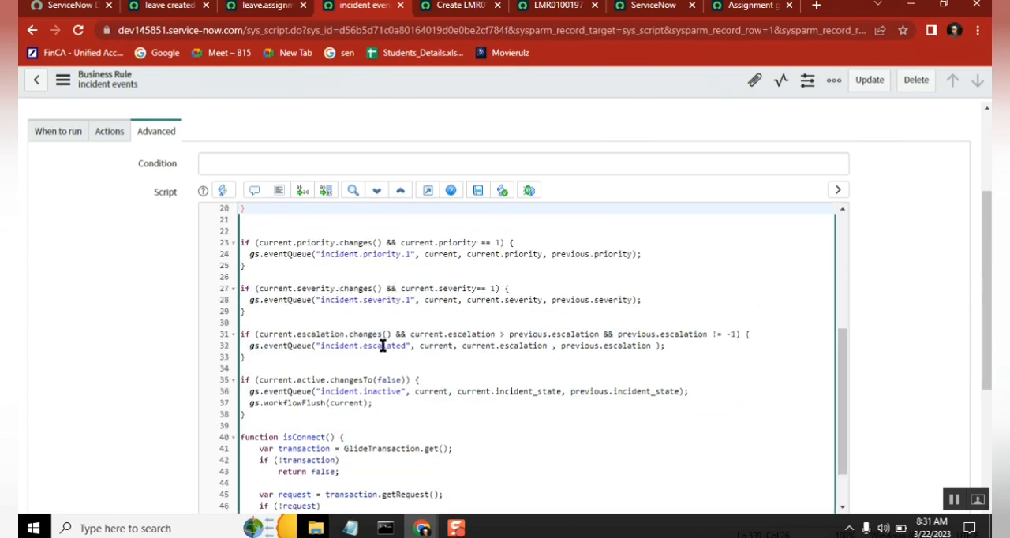
{"action": "key", "text": "Up"}
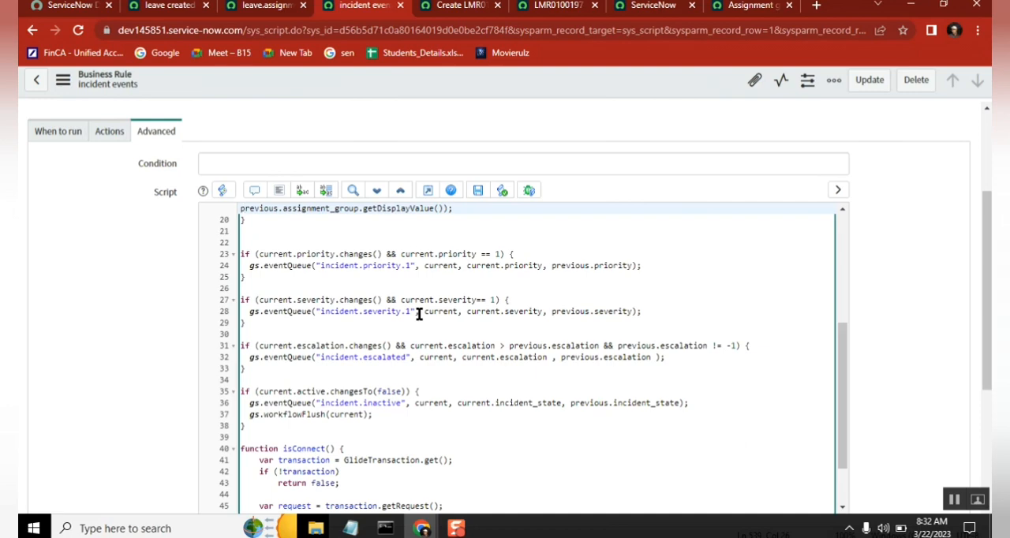
Step: From the leave created notification page, find the Workflow Editor in the navigator and open it
{"action": "left_click", "coordinate": [170, 6]}
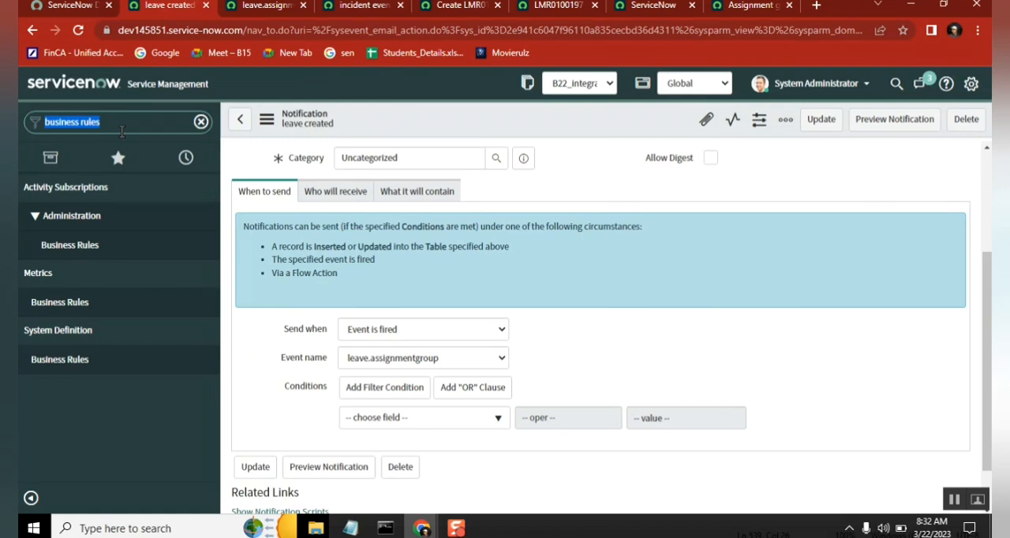
{"action": "type", "text": "wor"}
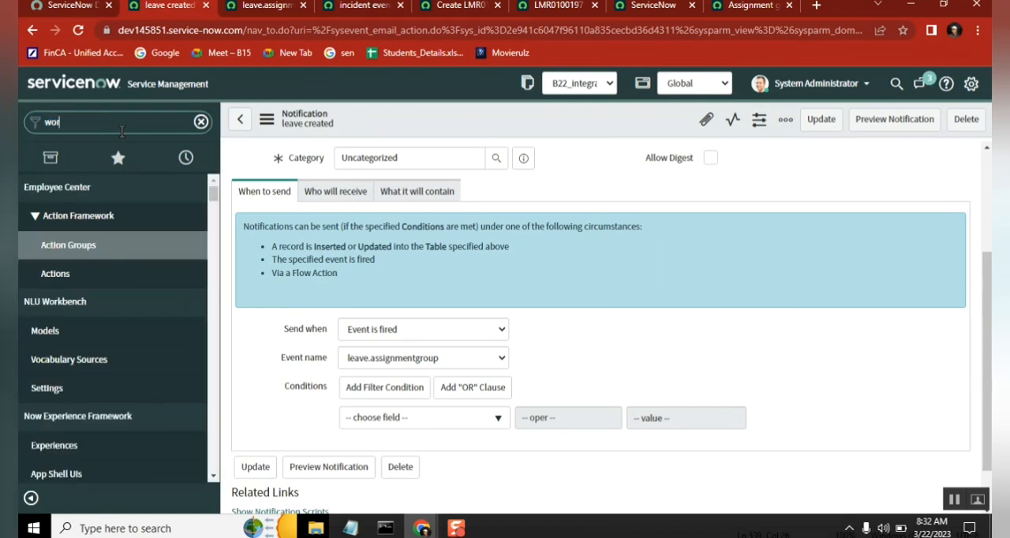
{"action": "type", "text": "kflow ed"}
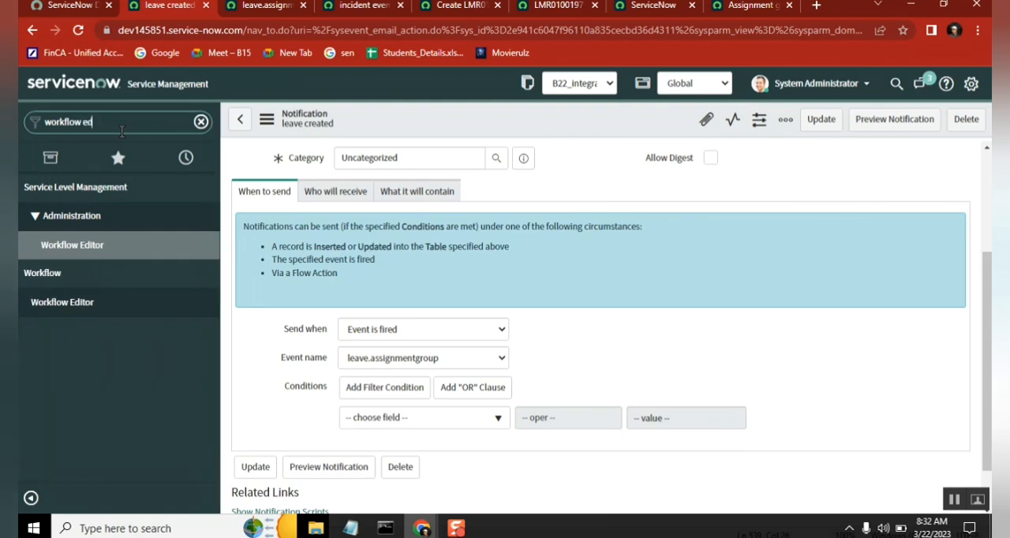
{"action": "type", "text": "itor"}
{"action": "left_click", "coordinate": [87, 303]}
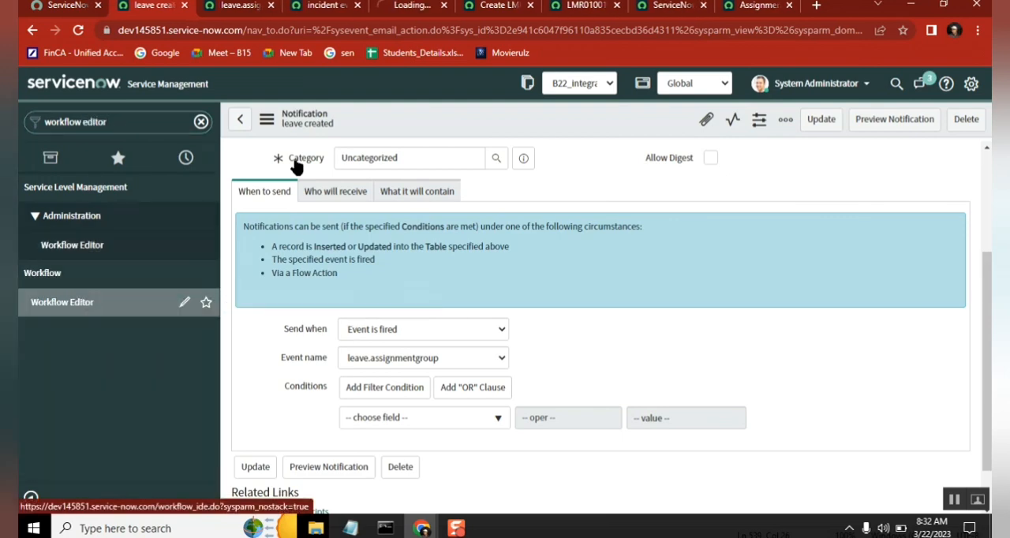
{"action": "left_click", "coordinate": [421, 15]}
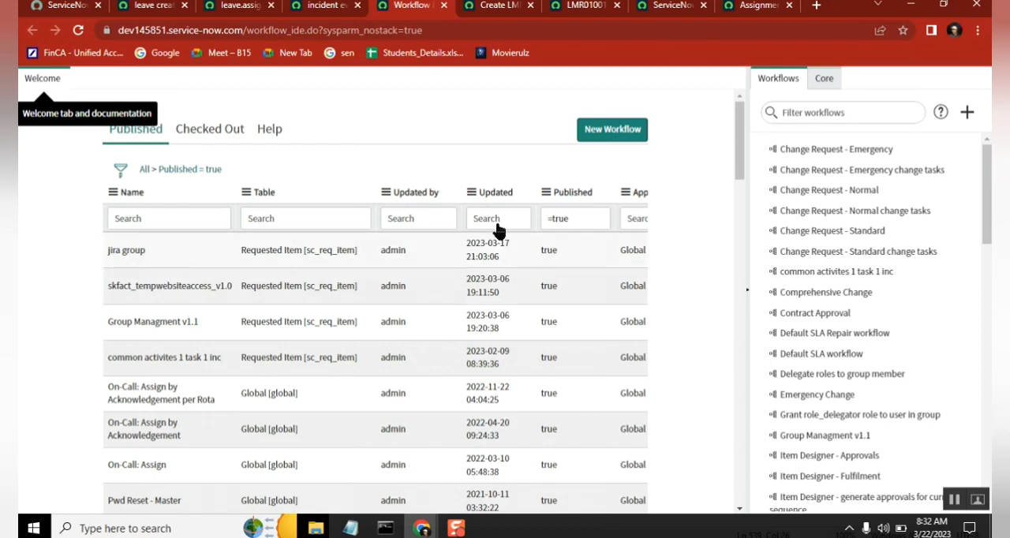
Step: Find the jira group workflow, check it out for editing, and show the available core activities
{"action": "left_click", "coordinate": [840, 112]}
{"action": "type", "text": "ji"}
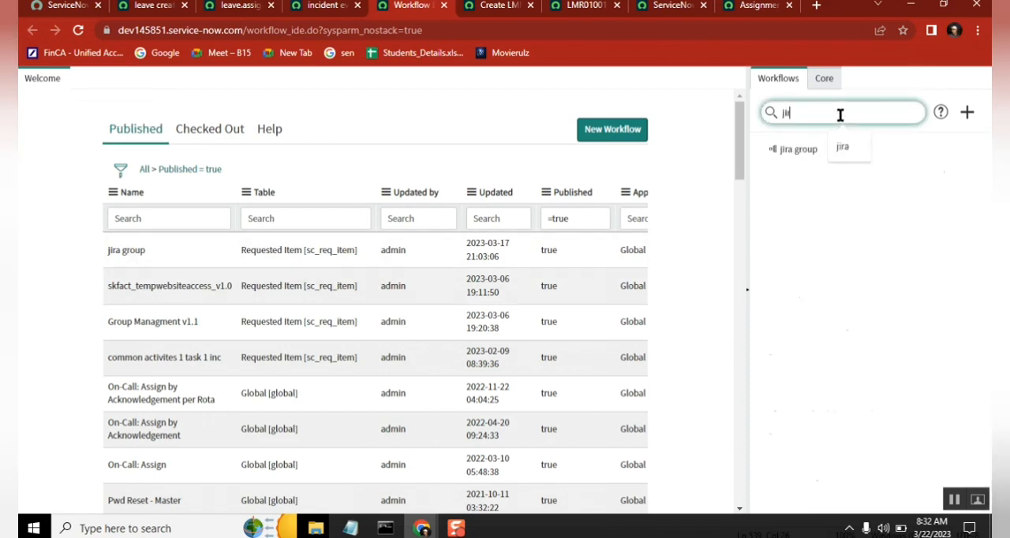
{"action": "type", "text": "ra"}
{"action": "left_click", "coordinate": [795, 150]}
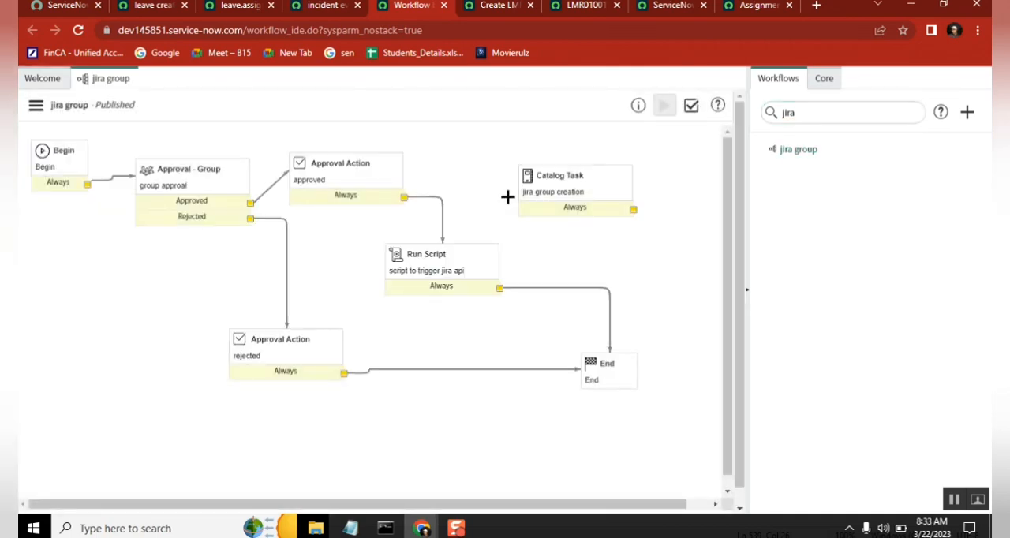
{"action": "left_click", "coordinate": [555, 288]}
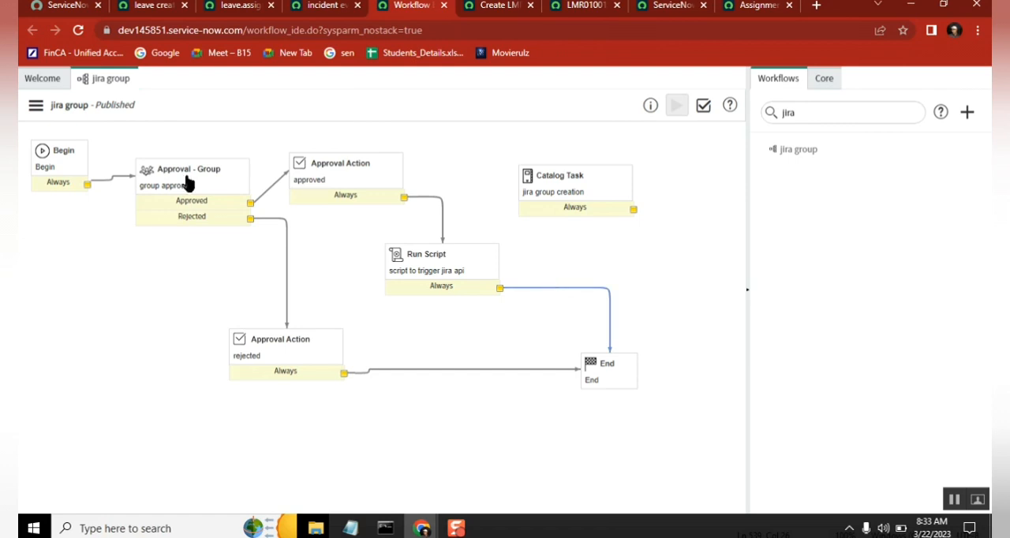
{"action": "left_click", "coordinate": [35, 105]}
{"action": "left_click", "coordinate": [94, 179]}
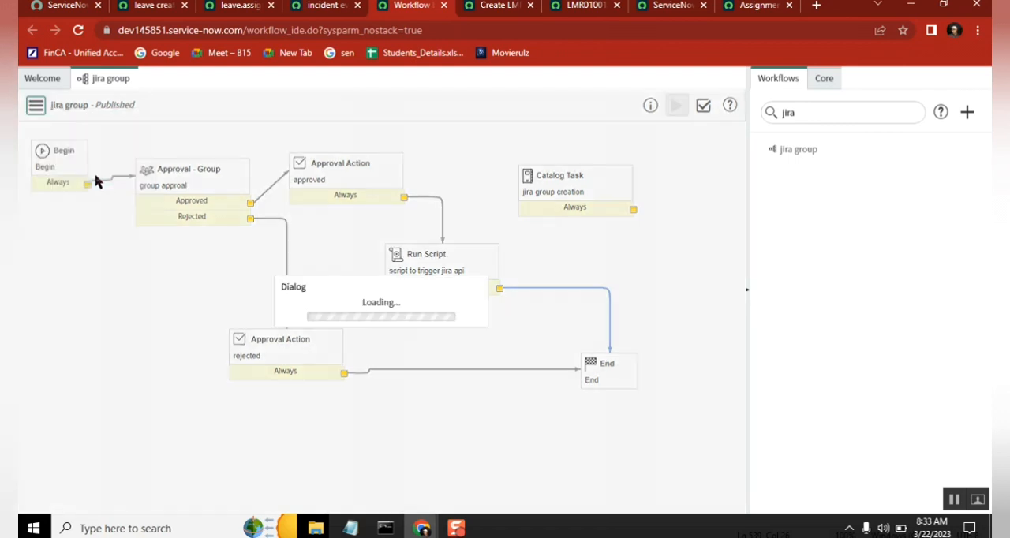
{"action": "left_click", "coordinate": [827, 80]}
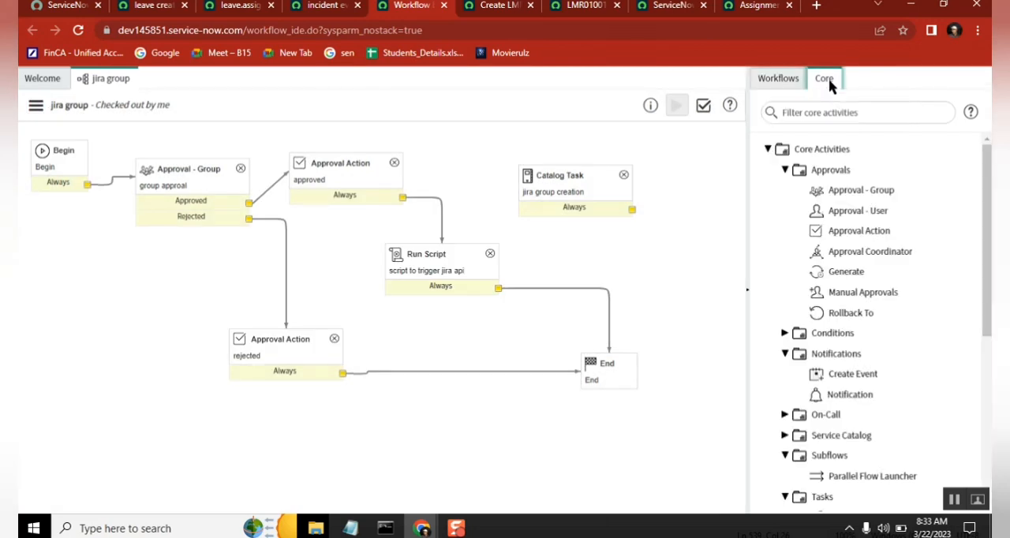
Step: Try a Notification activity named dfjldsfa between Run Script and End, inspect its recipient, subject and message fields, and discard it
{"action": "mouse_move", "coordinate": [842, 396]}
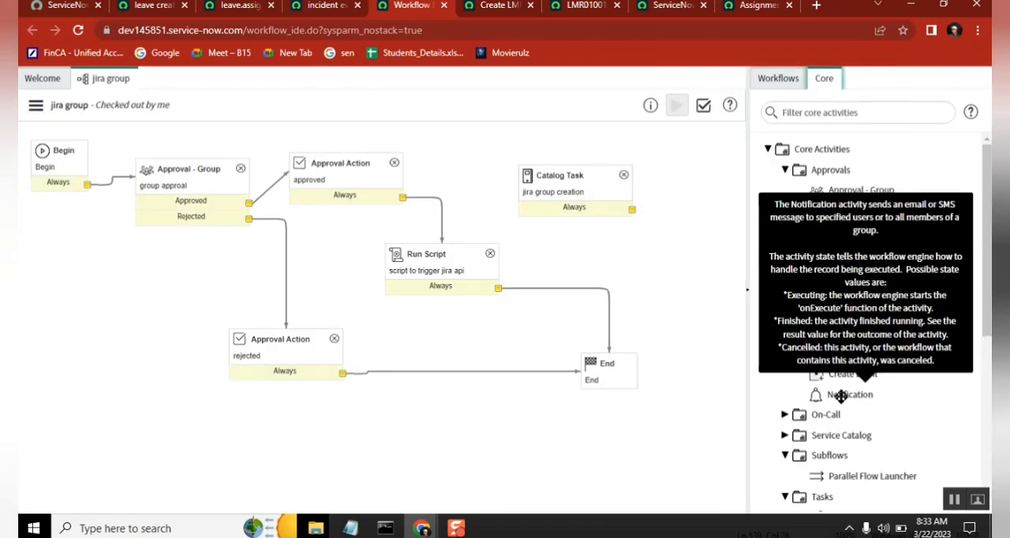
{"action": "left_click_drag", "start_coordinate": [841, 396], "coordinate": [618, 287]}
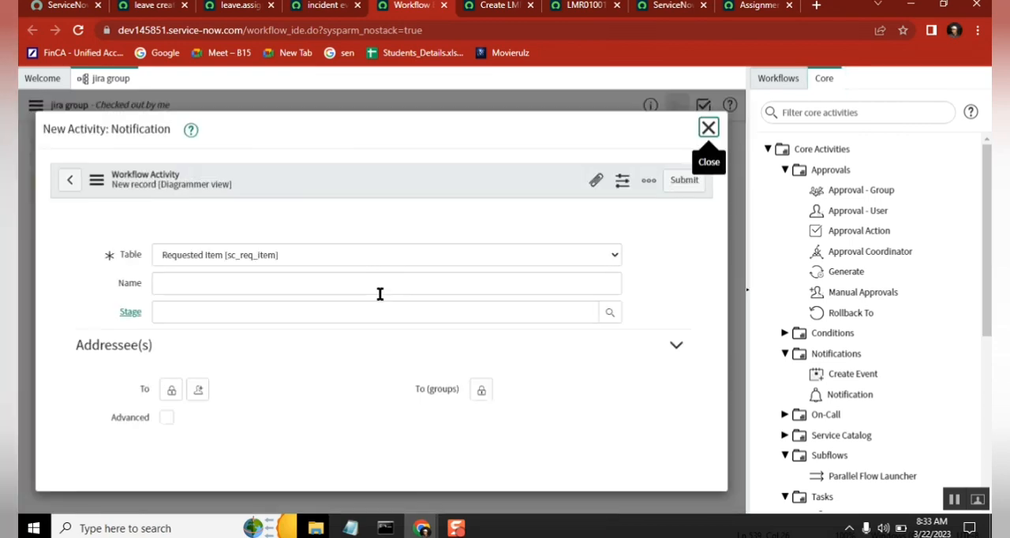
{"action": "left_click", "coordinate": [235, 248]}
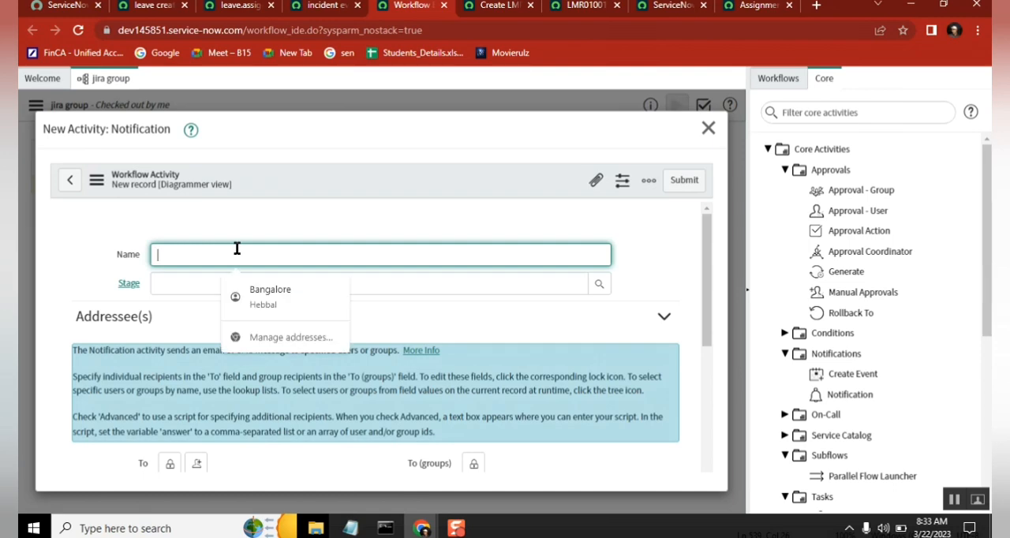
{"action": "type", "text": "dfjldsfa"}
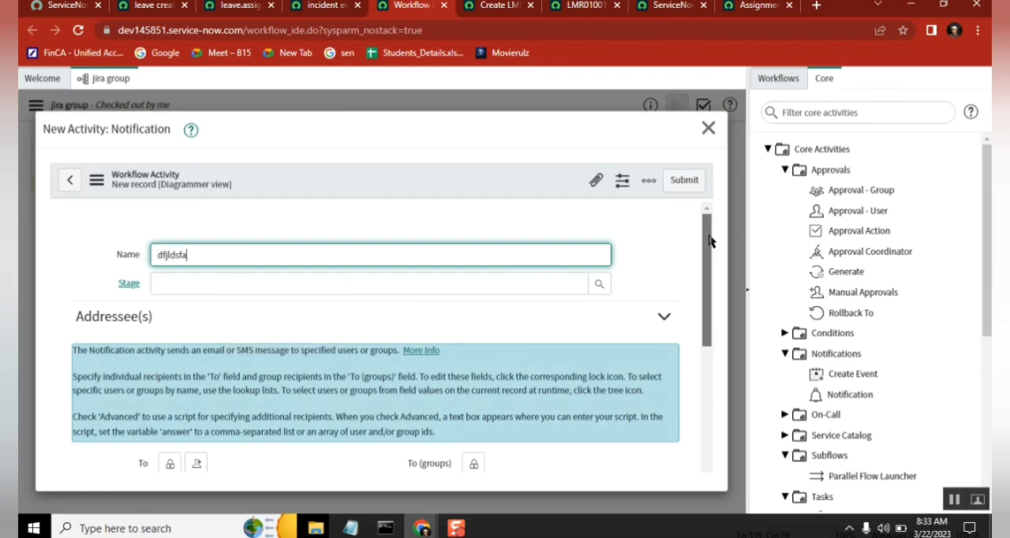
{"action": "left_click_drag", "start_coordinate": [709, 241], "coordinate": [709, 385]}
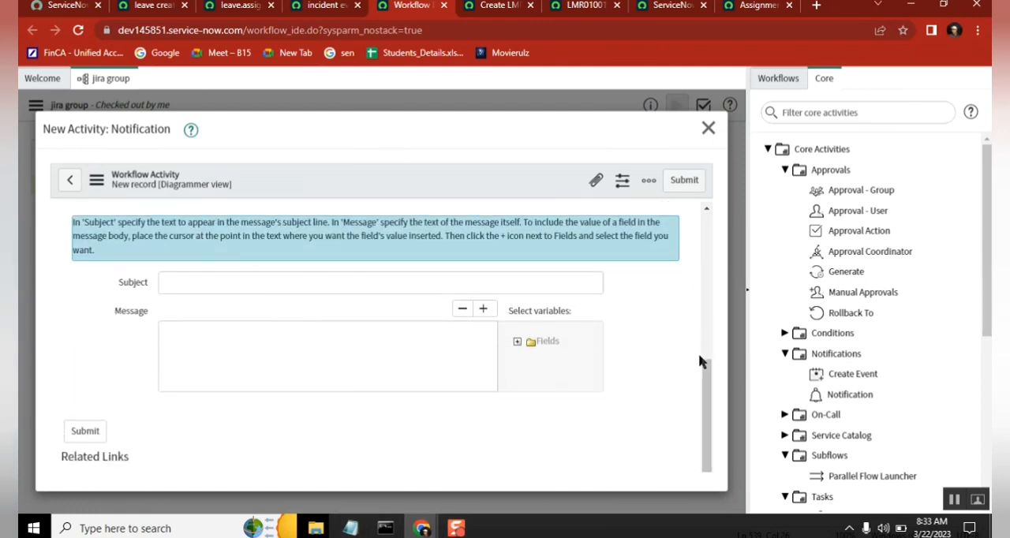
{"action": "left_click_drag", "start_coordinate": [700, 361], "coordinate": [709, 473]}
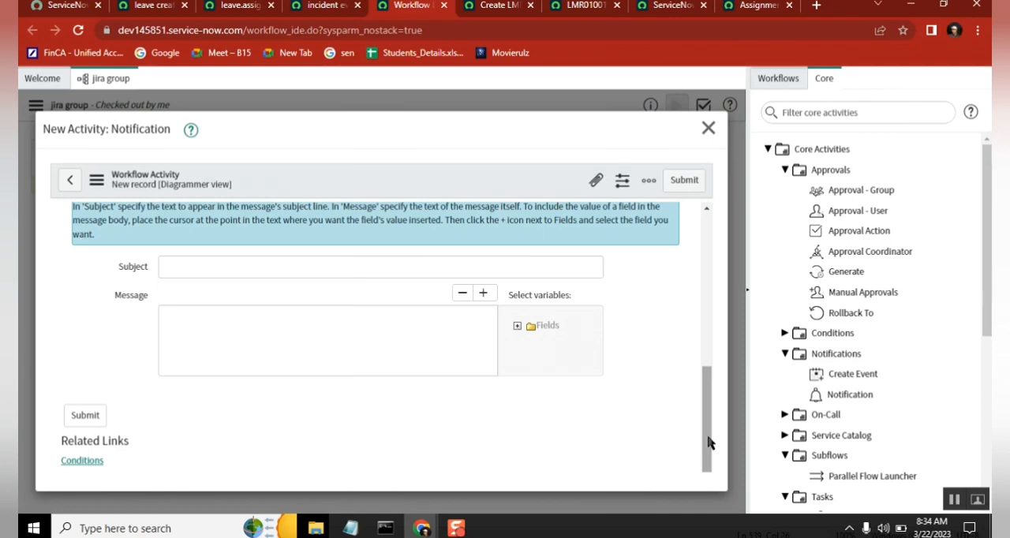
{"action": "left_click", "coordinate": [708, 128]}
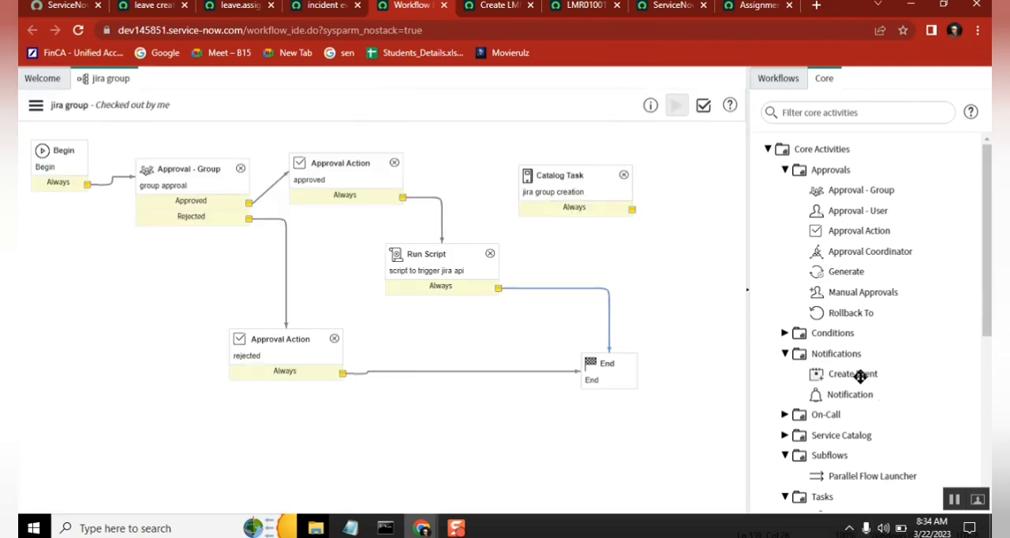
Step: Place a Create Event activity on the connection between Run Script and End and set its event name to leave.assignmentgroup
{"action": "left_click_drag", "start_coordinate": [860, 377], "coordinate": [620, 287]}
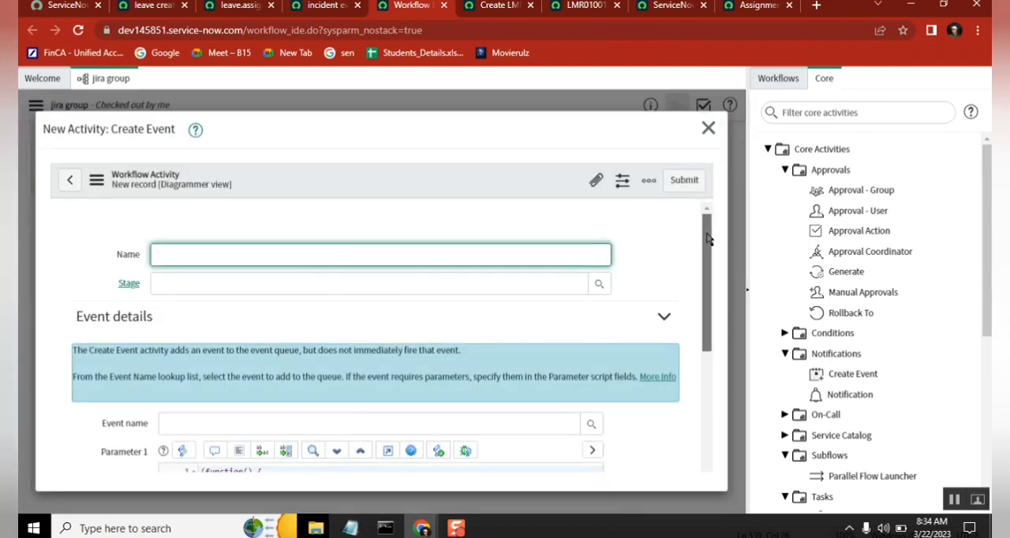
{"action": "left_click_drag", "start_coordinate": [707, 239], "coordinate": [697, 289]}
{"action": "left_click", "coordinate": [591, 311]}
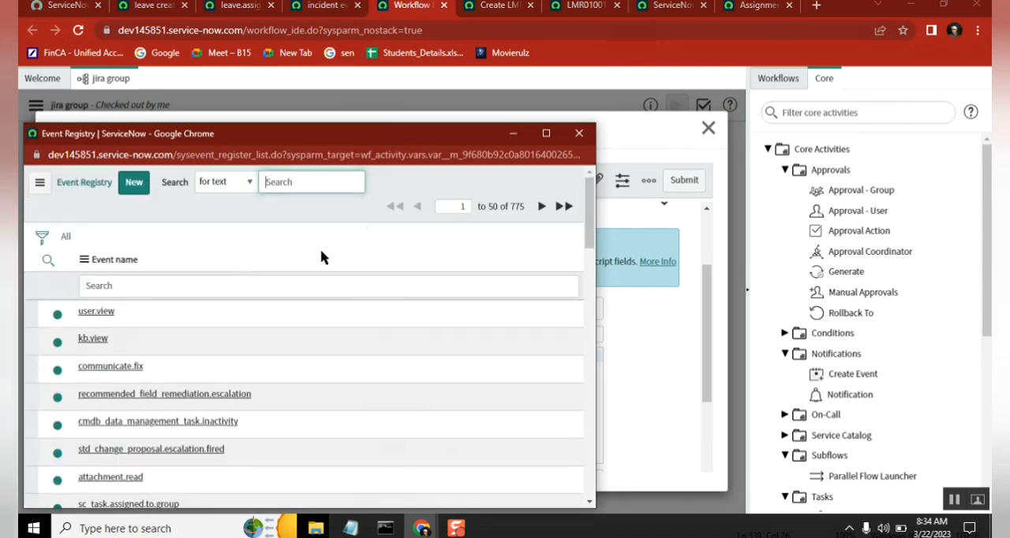
{"action": "left_click", "coordinate": [179, 287]}
{"action": "type", "text": "leave"}
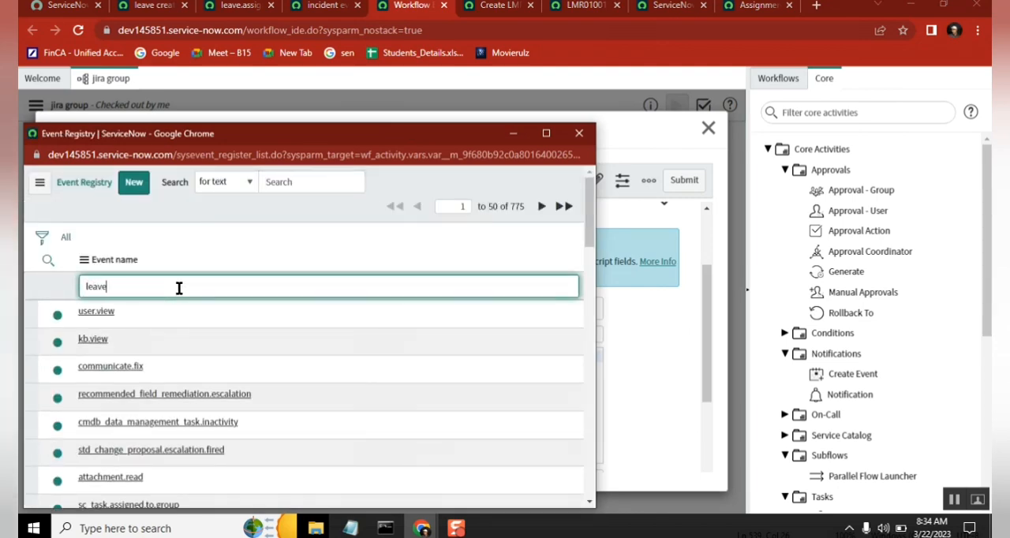
{"action": "key", "text": "Return"}
{"action": "left_click", "coordinate": [140, 313]}
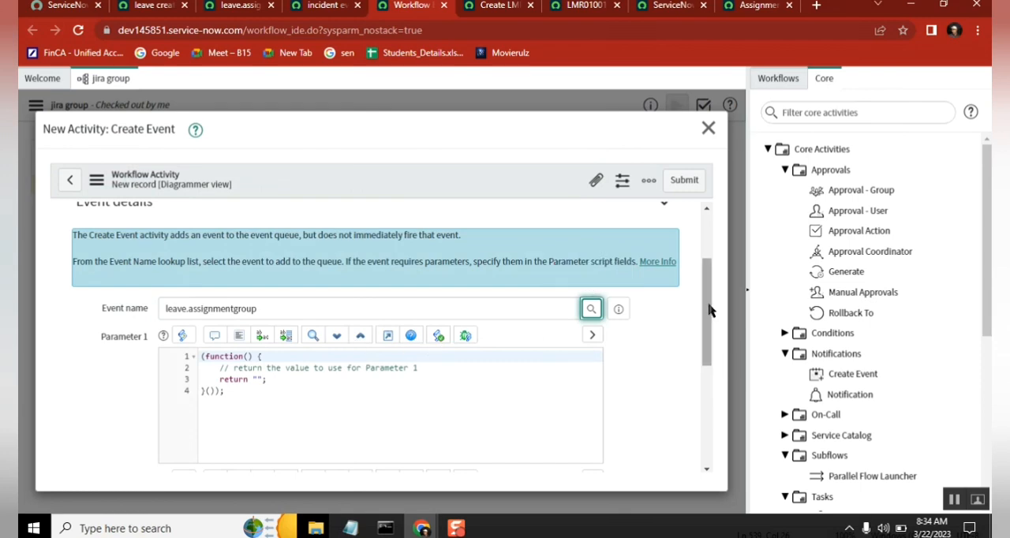
Step: Compare the activity's event name and Parameter 1 script with the gs.eventQueue call in the Notepad notes
{"action": "scroll", "coordinate": [708, 311], "scroll_direction": "up", "scroll_amount": 2}
{"action": "scroll", "coordinate": [708, 311], "scroll_direction": "down", "scroll_amount": 2}
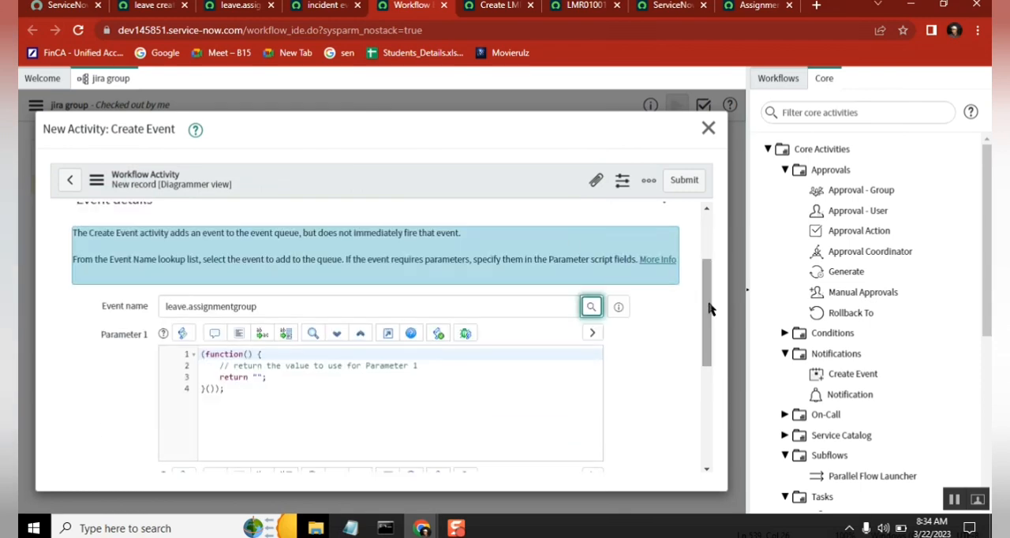
{"action": "left_click", "coordinate": [352, 529]}
{"action": "left_click_drag", "start_coordinate": [335, 309], "coordinate": [649, 308]}
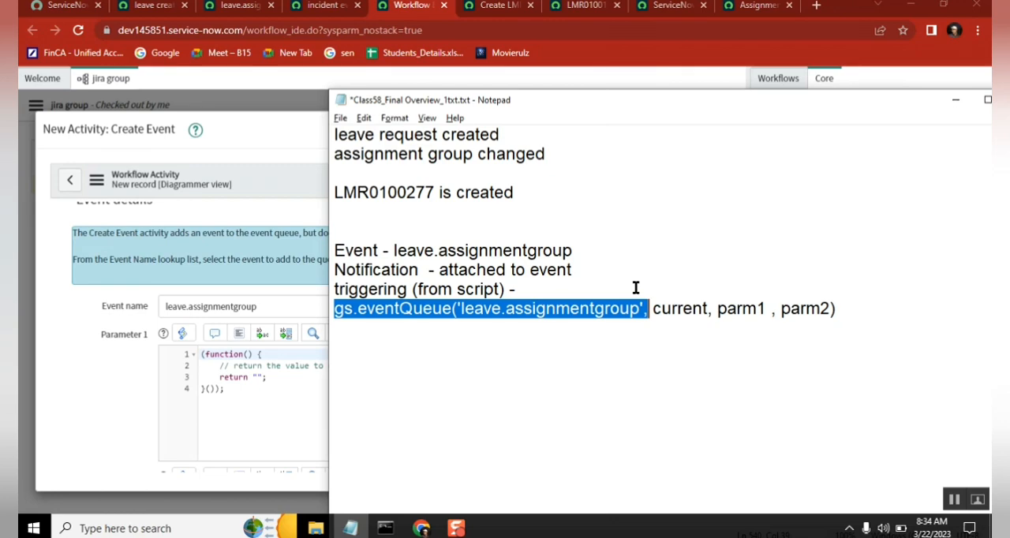
{"action": "left_click", "coordinate": [135, 394]}
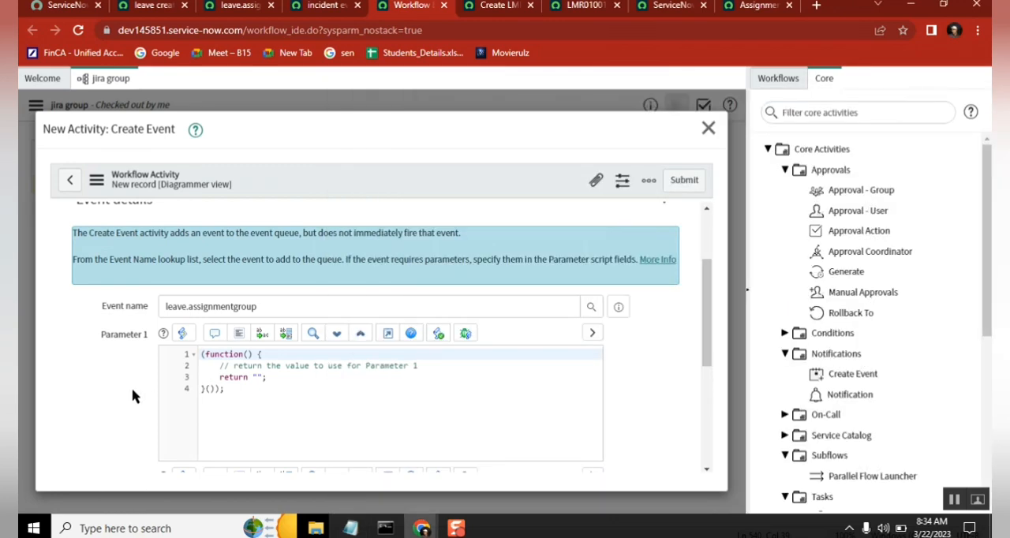
Step: Submit the Create Event activity and move it higher in the diagram, clear of the End activity
{"action": "left_click", "coordinate": [683, 180]}
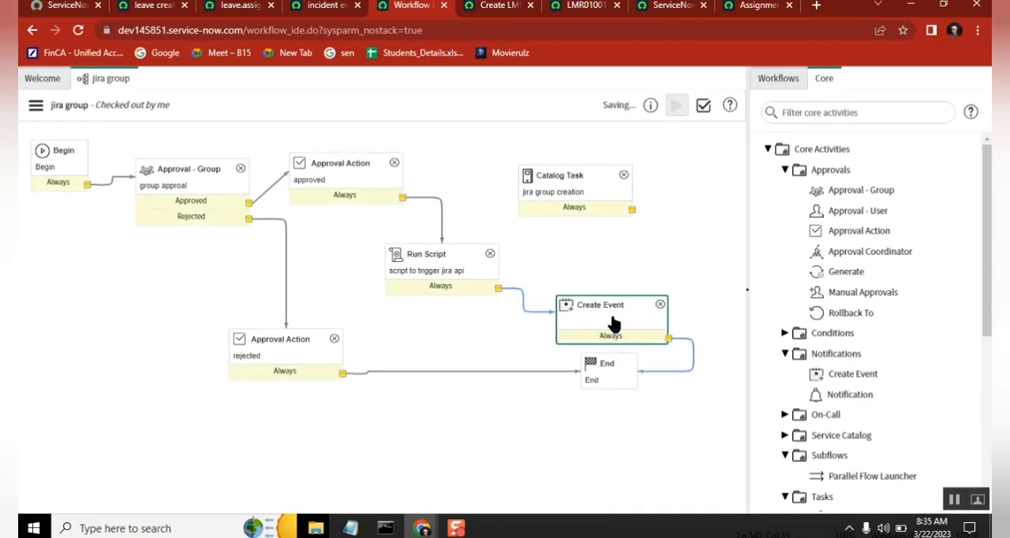
{"action": "left_click_drag", "start_coordinate": [611, 305], "coordinate": [624, 269]}
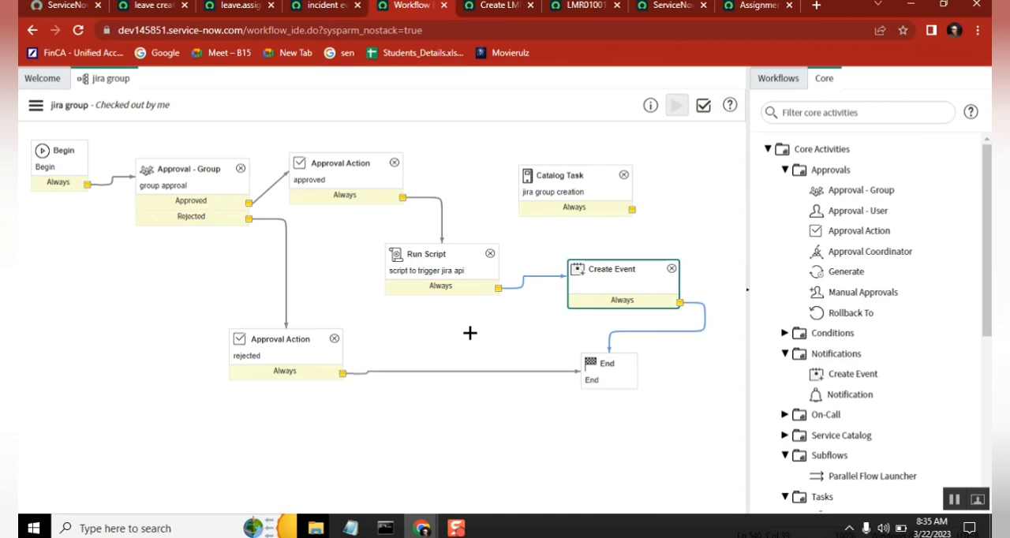
Step: Review the event, notification and gs.eventQueue trigger lines in the Notepad notes, and return to the leave created notification in the browser
{"action": "left_click", "coordinate": [351, 528]}
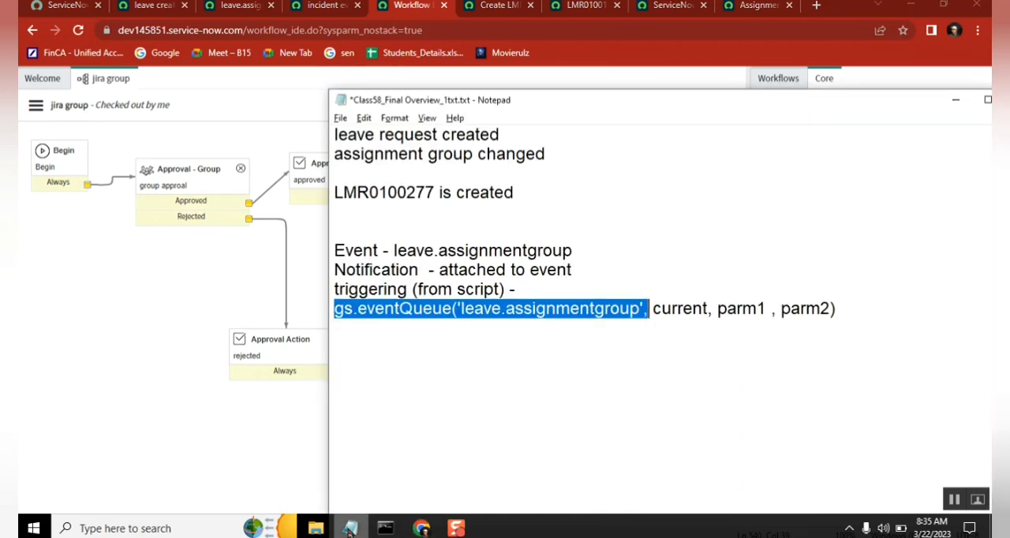
{"action": "left_click", "coordinate": [368, 229]}
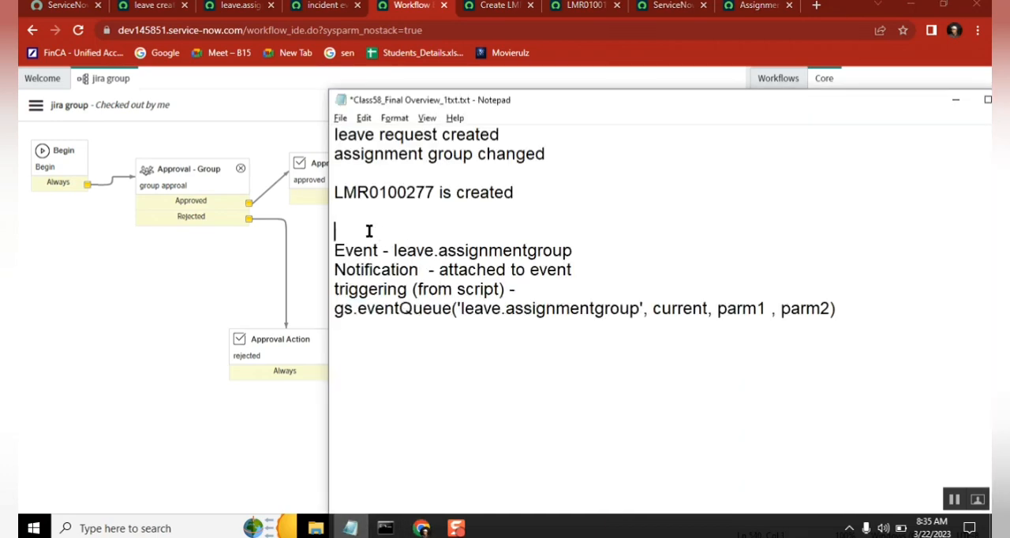
{"action": "double_click", "coordinate": [364, 247]}
{"action": "double_click", "coordinate": [365, 261]}
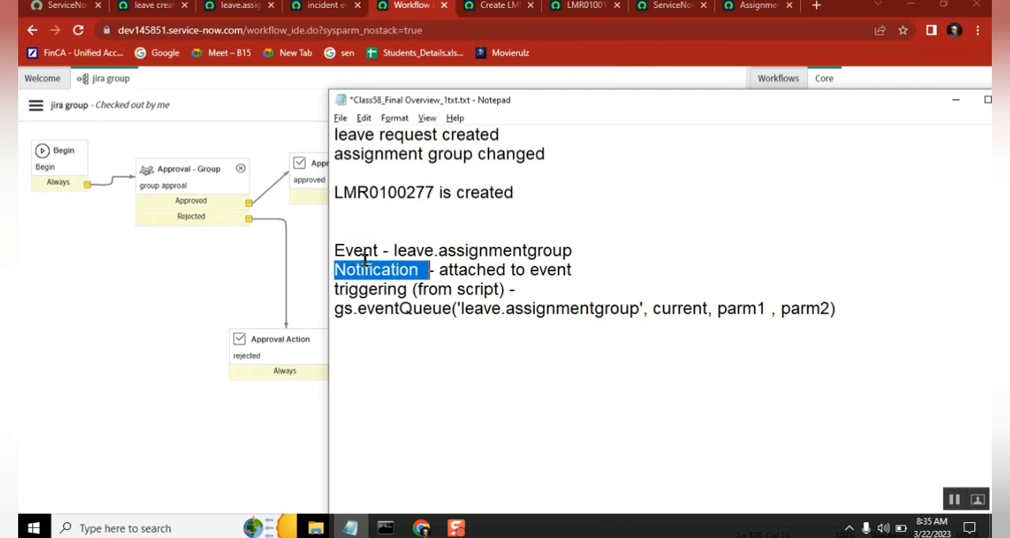
{"action": "double_click", "coordinate": [592, 309]}
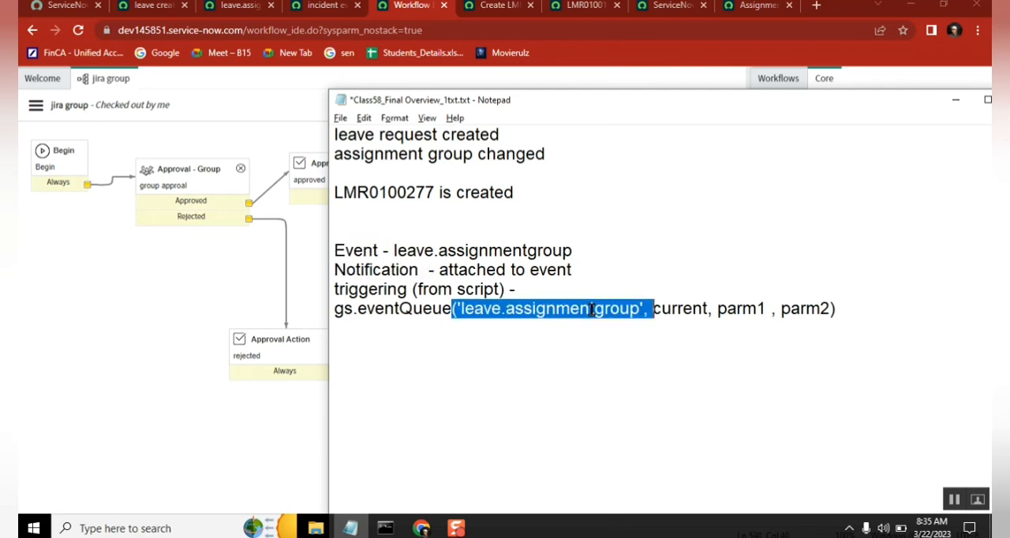
{"action": "left_click", "coordinate": [337, 247]}
{"action": "left_click", "coordinate": [834, 312], "text": "shift"}
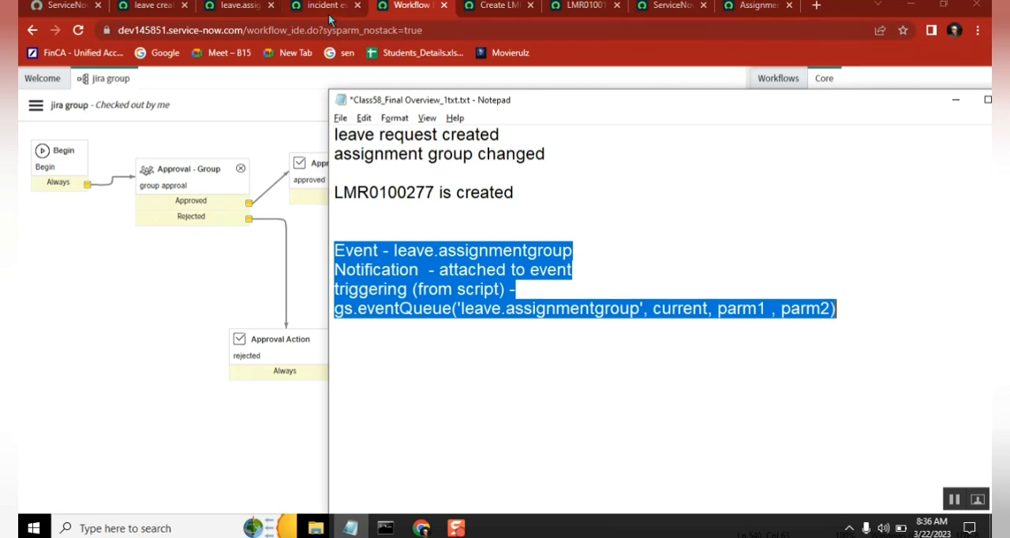
{"action": "left_click", "coordinate": [151, 6]}
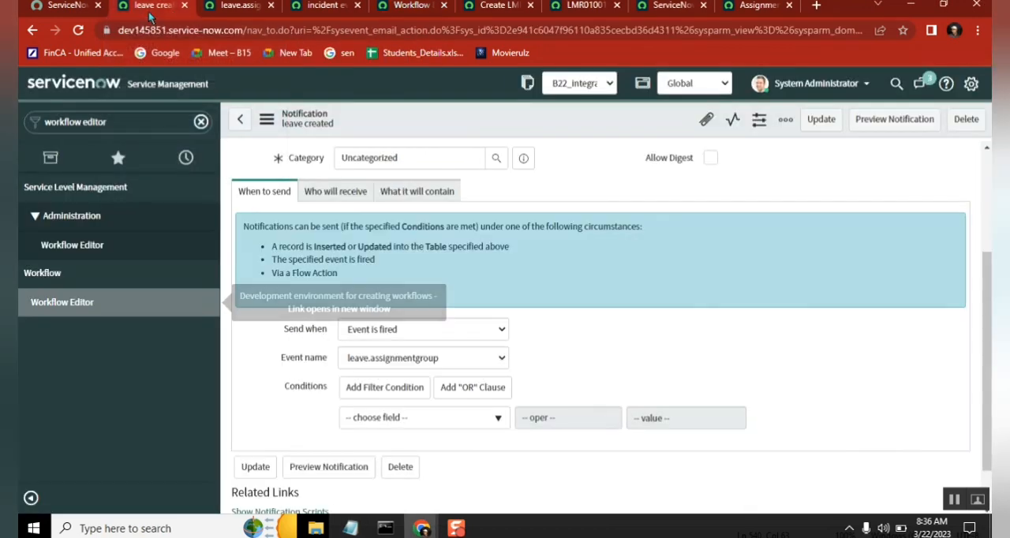
Step: Review the subject and Message HTML body of the leave created notification through to its closing line
{"action": "left_click", "coordinate": [427, 196]}
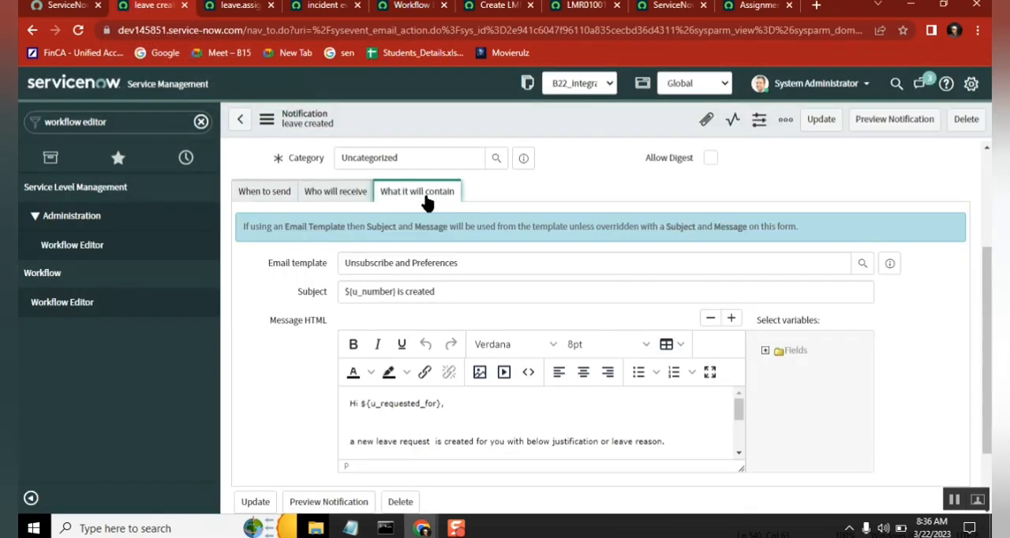
{"action": "left_click", "coordinate": [494, 447]}
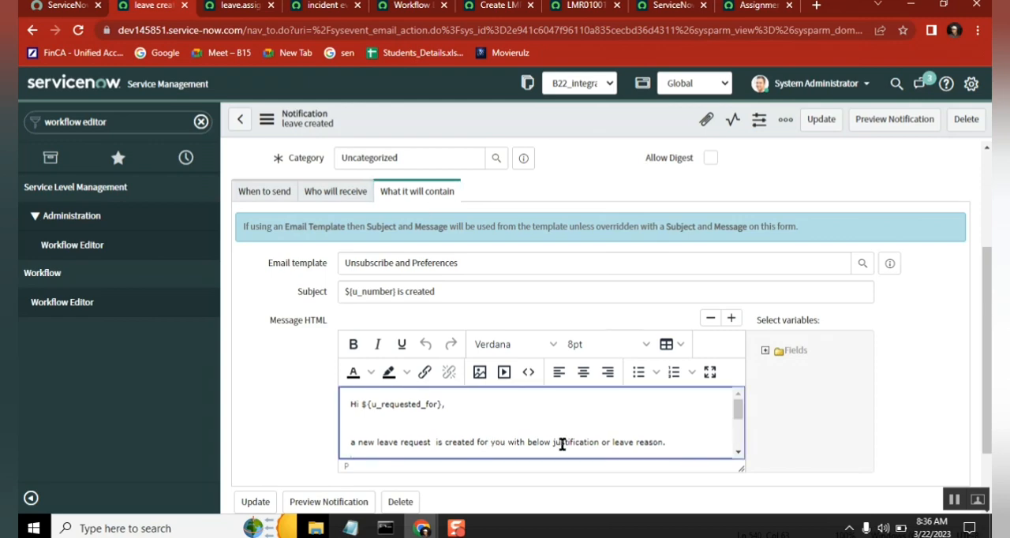
{"action": "left_click", "coordinate": [557, 419]}
{"action": "left_click_drag", "start_coordinate": [738, 418], "coordinate": [739, 454]}
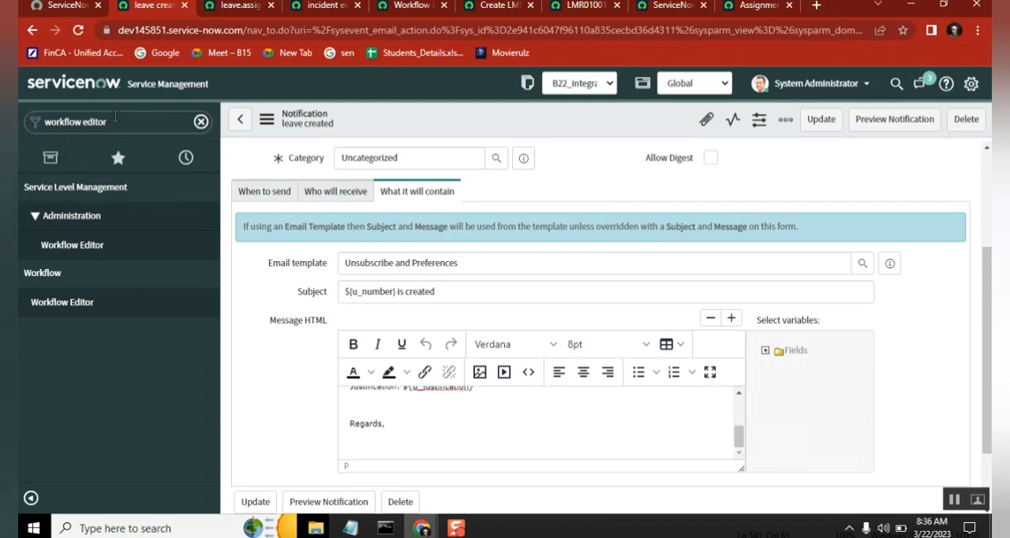
{"action": "left_click", "coordinate": [115, 120]}
{"action": "left_click", "coordinate": [376, 407]}
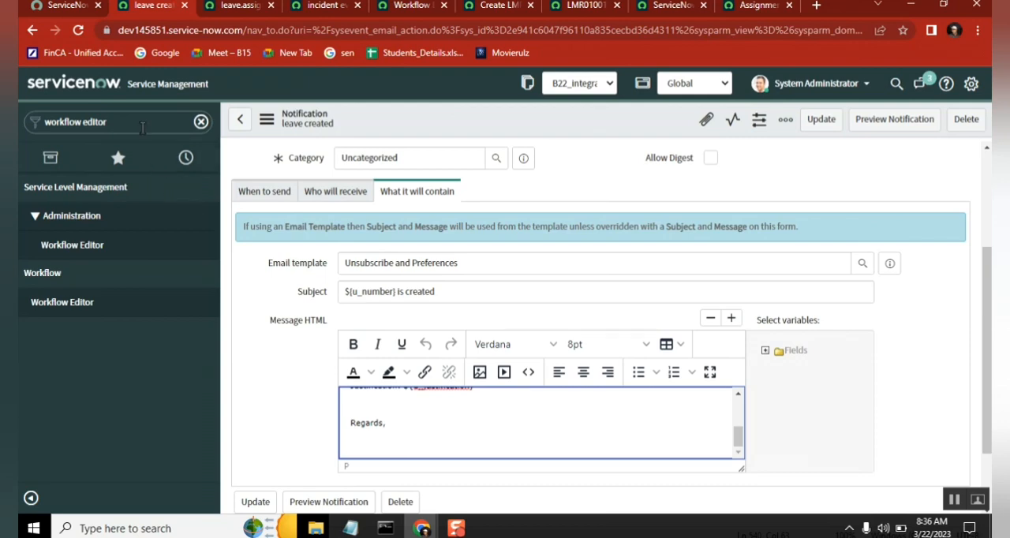
Step: Filter the application navigator by "notificat" instead of workflow editor
{"action": "left_click", "coordinate": [142, 128]}
{"action": "type", "text": "notif"}
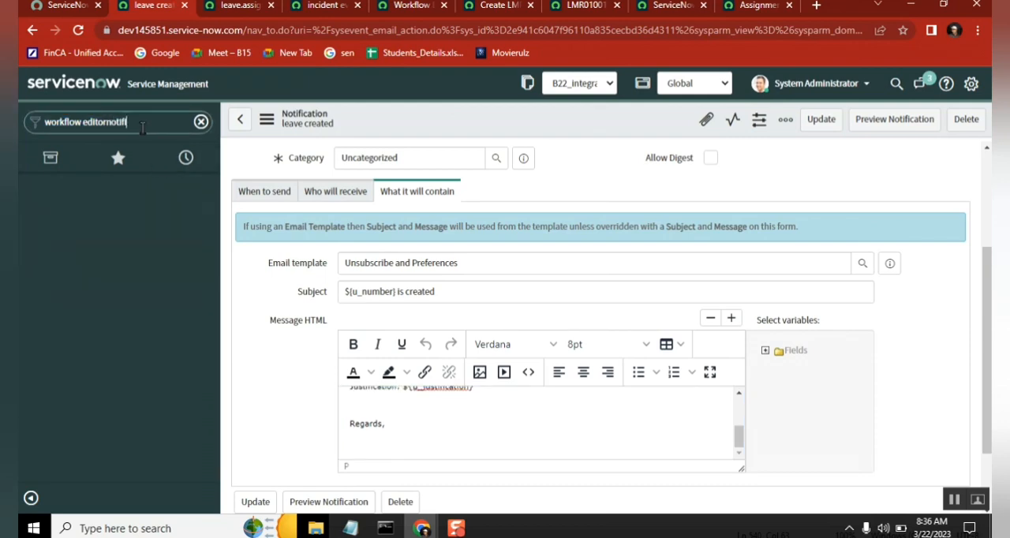
{"action": "key", "text": "BackSpace"}
{"action": "key", "text": "BackSpace"}
{"action": "key", "text": "BackSpace"}
{"action": "key", "text": "BackSpace"}
{"action": "key", "text": "BackSpace"}
{"action": "key", "text": "BackSpace"}
{"action": "key", "text": "BackSpace"}
{"action": "key", "text": "BackSpace"}
{"action": "key", "text": "BackSpace"}
{"action": "key", "text": "BackSpace"}
{"action": "key", "text": "BackSpace"}
{"action": "key", "text": "BackSpace"}
{"action": "key", "text": "BackSpace"}
{"action": "key", "text": "BackSpace"}
{"action": "key", "text": "BackSpace"}
{"action": "key", "text": "BackSpace"}
{"action": "key", "text": "BackSpace"}
{"action": "key", "text": "BackSpace"}
{"action": "key", "text": "BackSpace"}
{"action": "key", "text": "BackSpace"}
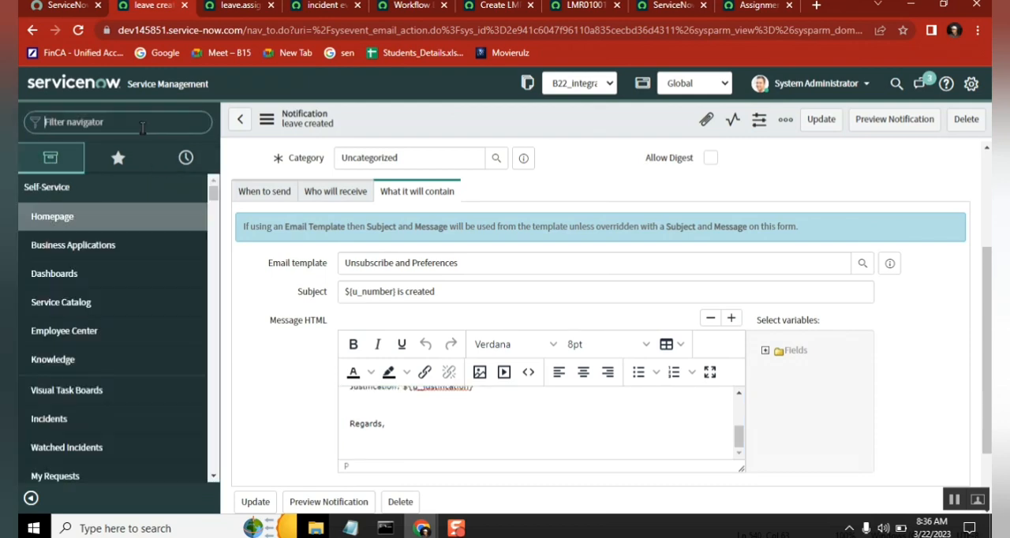
{"action": "type", "text": "nofit"}
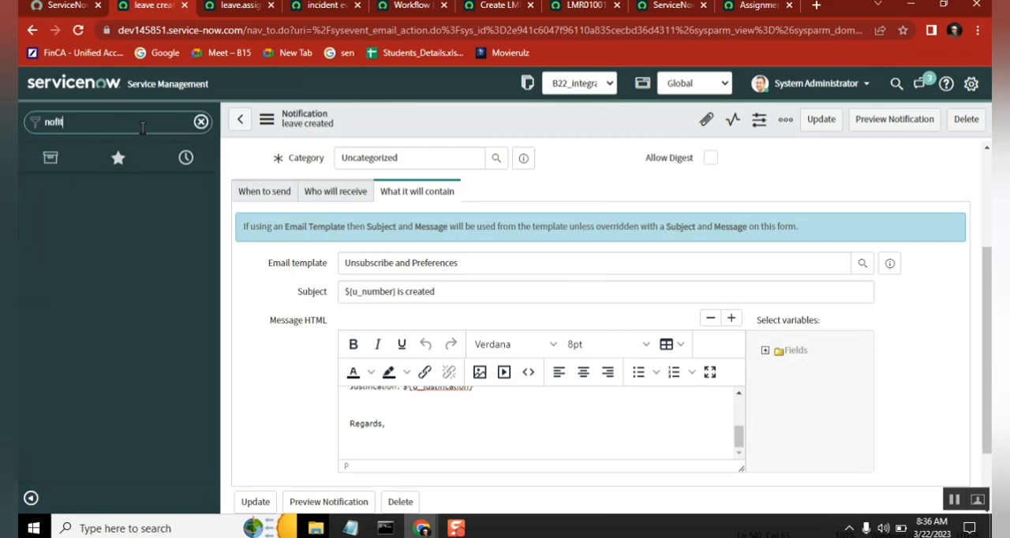
{"action": "key", "text": "BackSpace"}
{"action": "key", "text": "BackSpace"}
{"action": "key", "text": "BackSpace"}
{"action": "type", "text": "tific"}
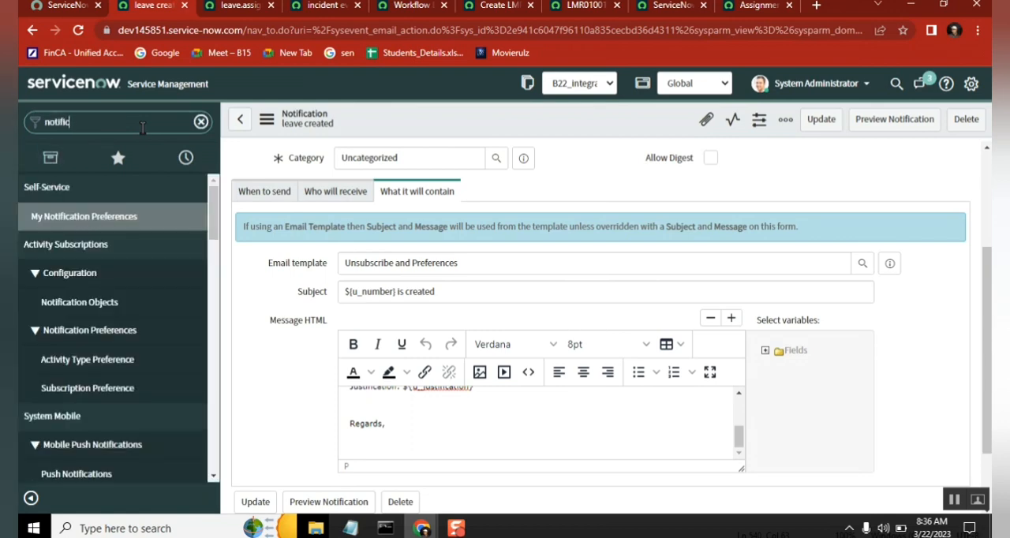
{"action": "type", "text": "atioin"}
{"action": "key", "text": "BackSpace"}
{"action": "key", "text": "BackSpace"}
{"action": "key", "text": "BackSpace"}
{"action": "key", "text": "BackSpace"}
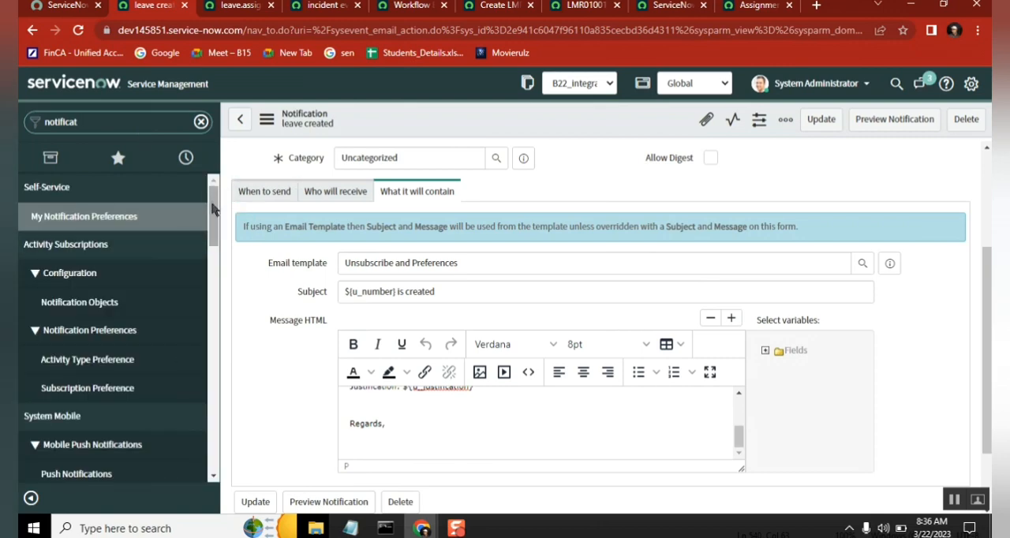
Step: Open the Notifications list of System Notification's Email module, leaving the leave created form without saving
{"action": "left_click_drag", "start_coordinate": [214, 206], "coordinate": [194, 314]}
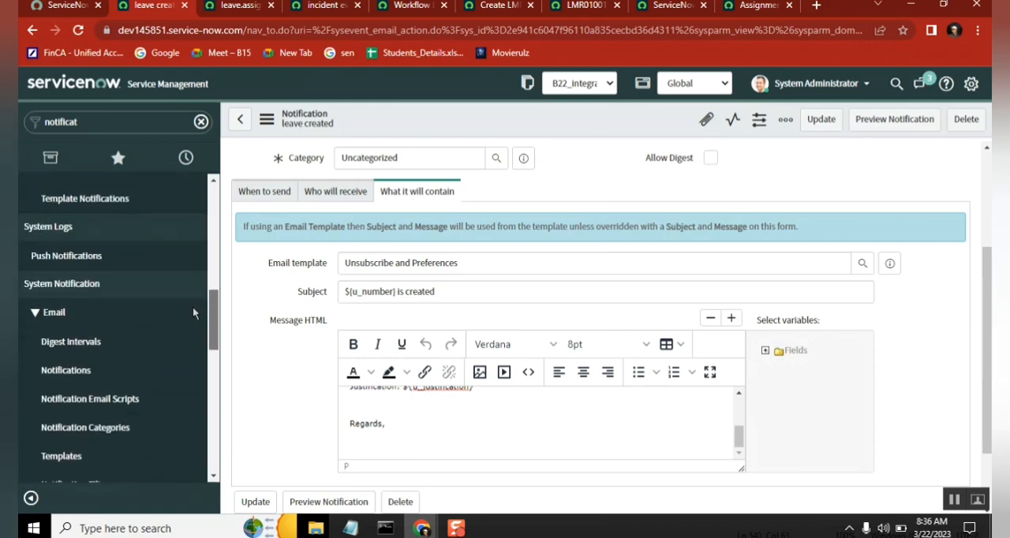
{"action": "left_click", "coordinate": [90, 371]}
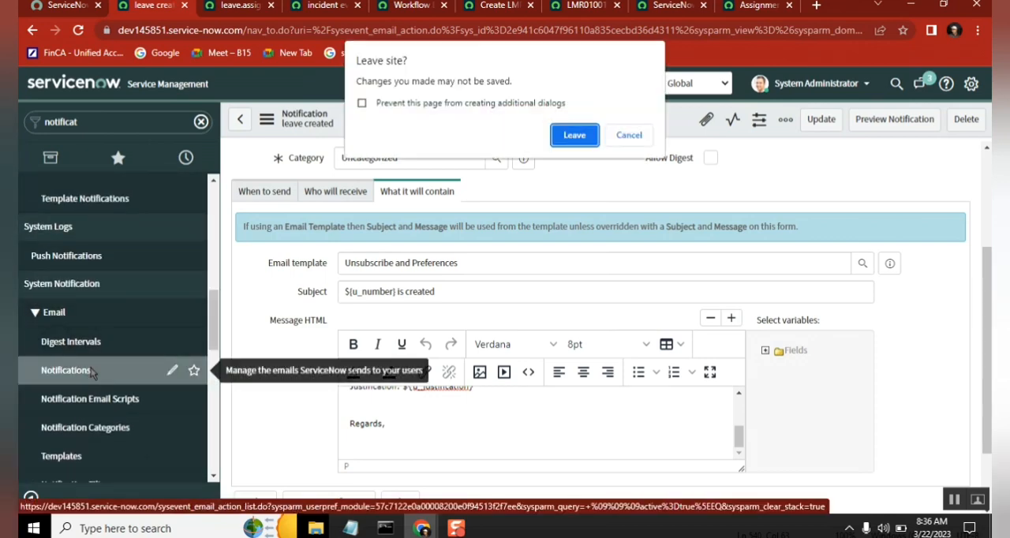
{"action": "left_click", "coordinate": [569, 139]}
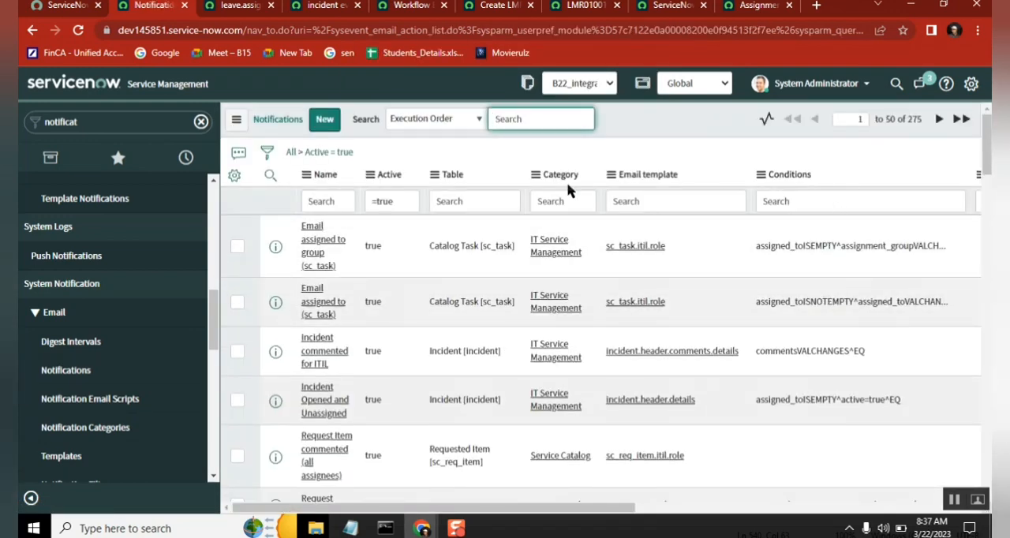
{"action": "left_click_drag", "start_coordinate": [465, 518], "coordinate": [427, 473]}
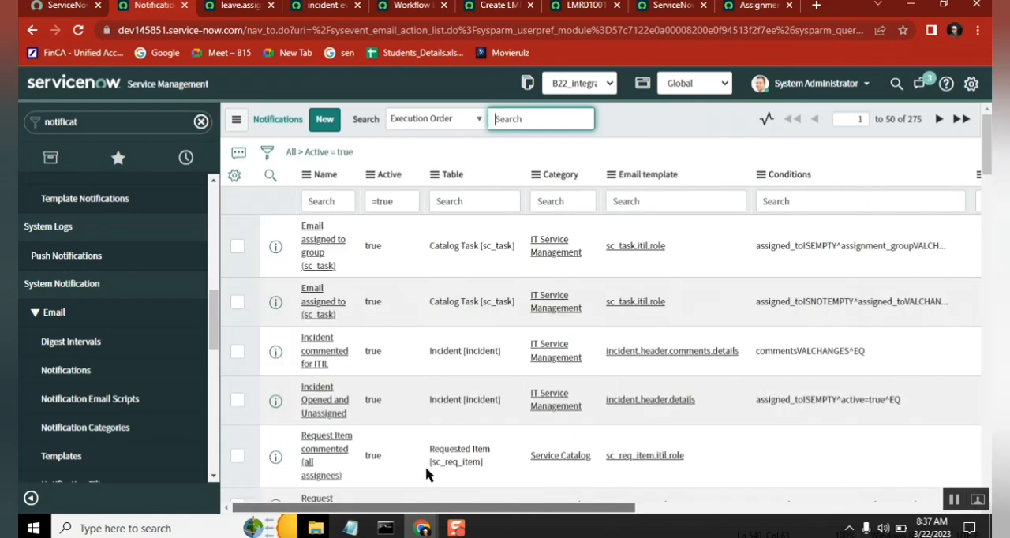
Step: Close the browser tabs of the incident events business rule, the leave.assignmentgroup registration and the unsaved new leave request
{"action": "left_click", "coordinate": [312, 7]}
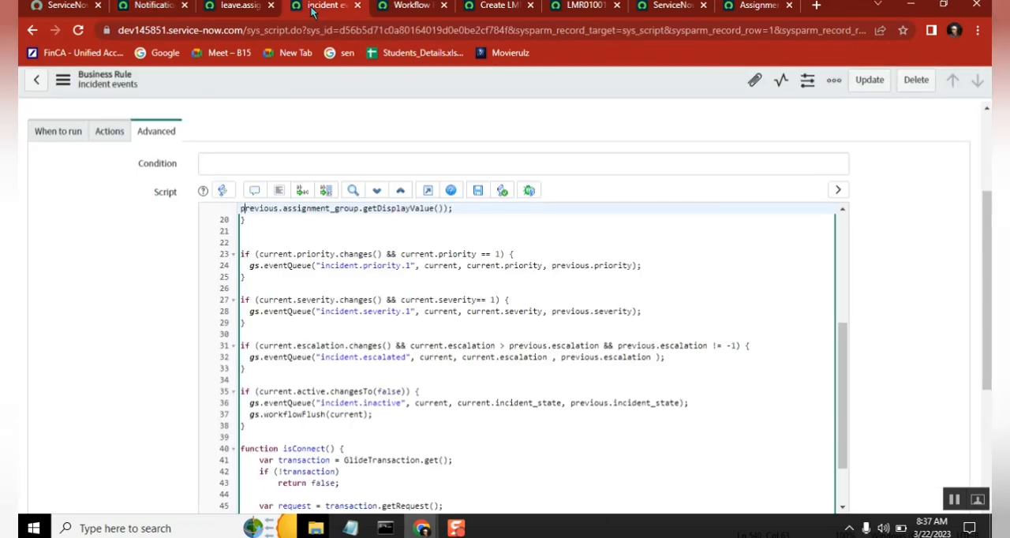
{"action": "left_click", "coordinate": [357, 7]}
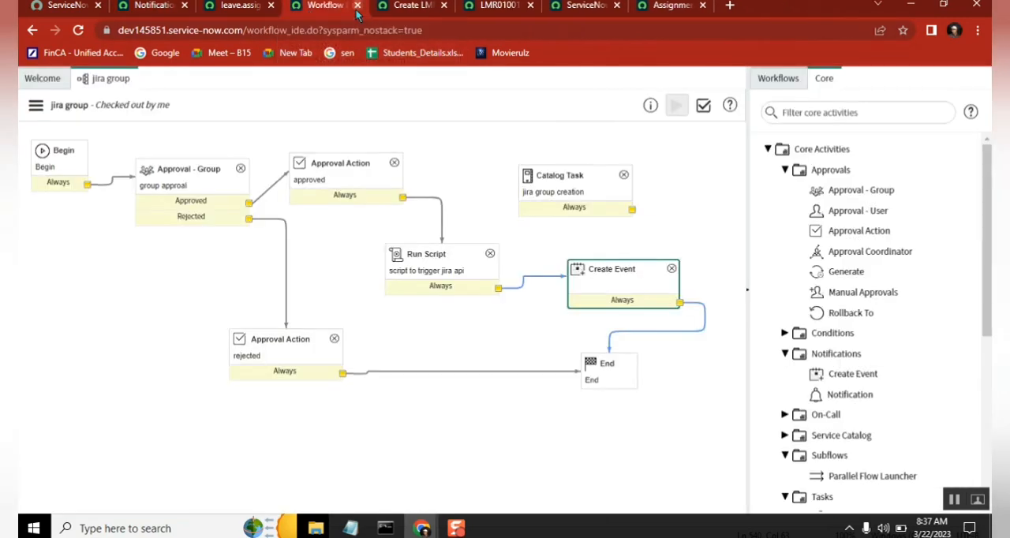
{"action": "left_click", "coordinate": [237, 8]}
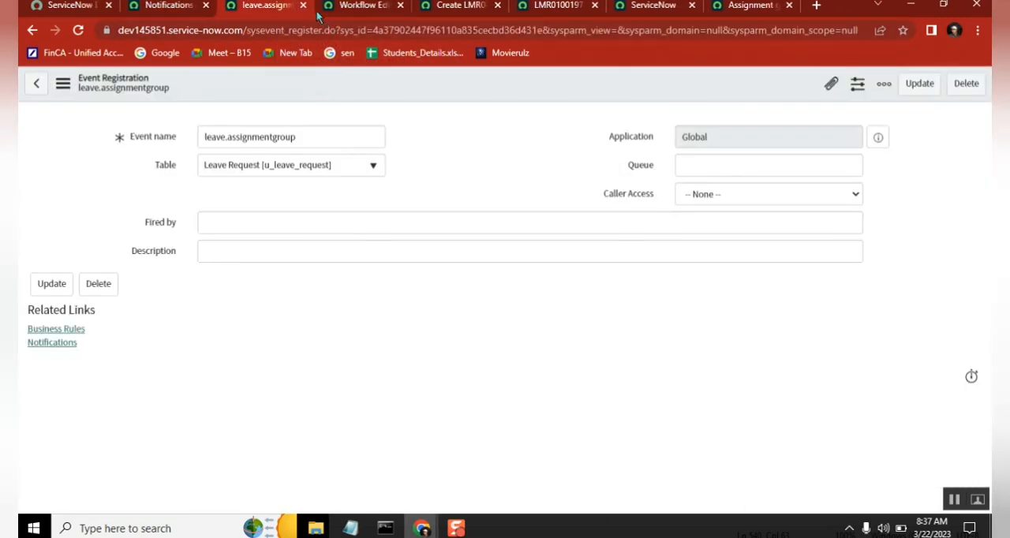
{"action": "left_click", "coordinate": [299, 6]}
{"action": "left_click", "coordinate": [359, 7]}
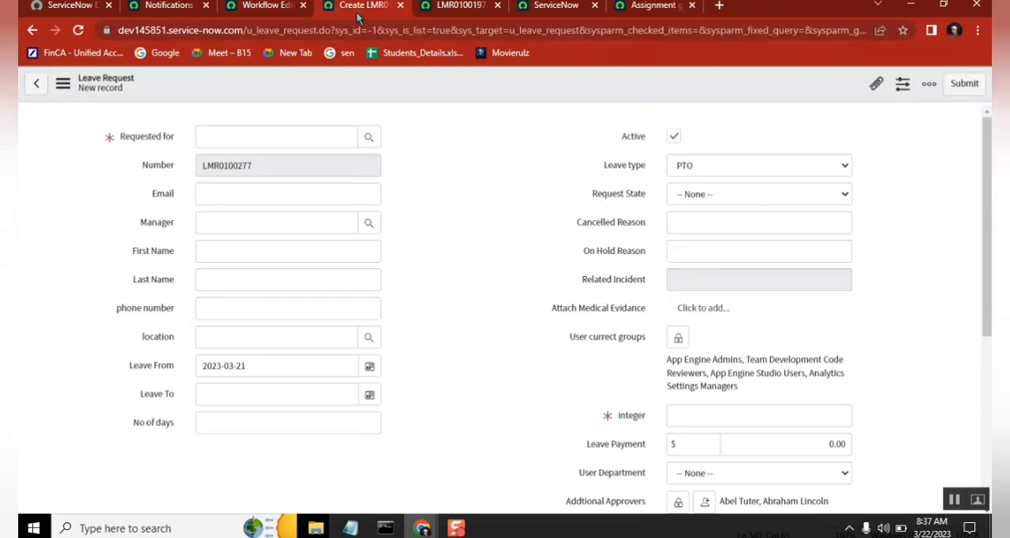
{"action": "left_click", "coordinate": [401, 6]}
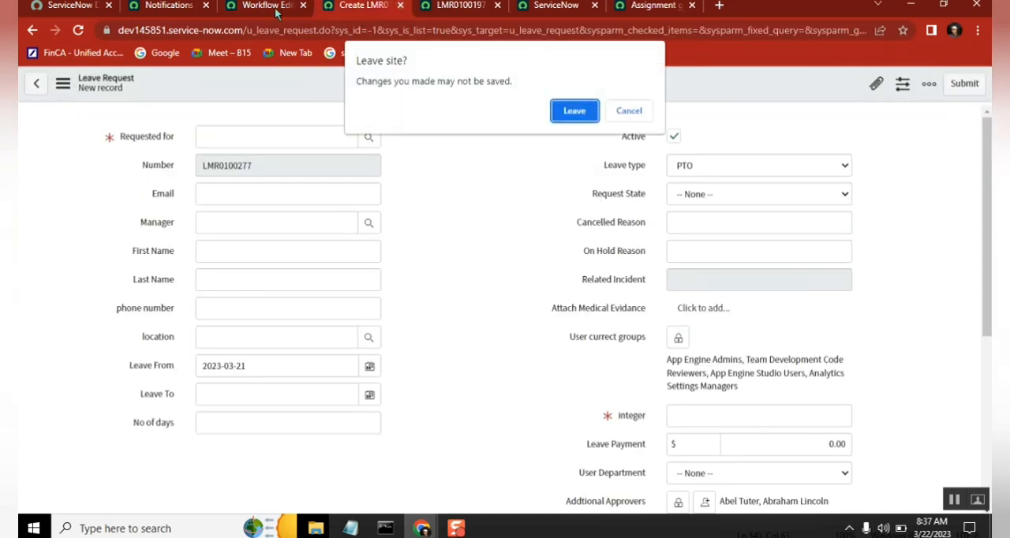
{"action": "left_click", "coordinate": [574, 111]}
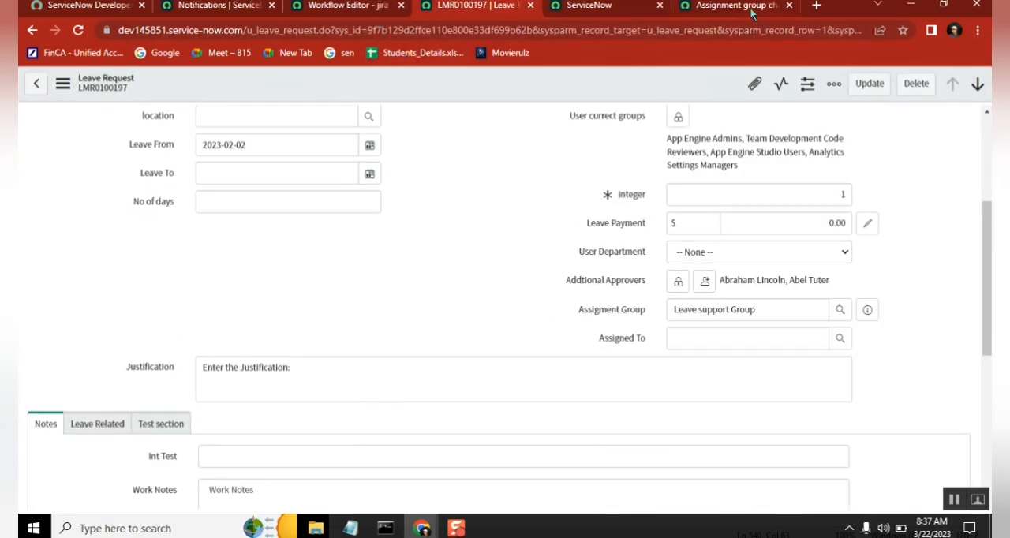
Step: Check the email template, subject and message fields of the Assignment group changed notification, and glance at the jira group workflow
{"action": "left_click", "coordinate": [752, 10]}
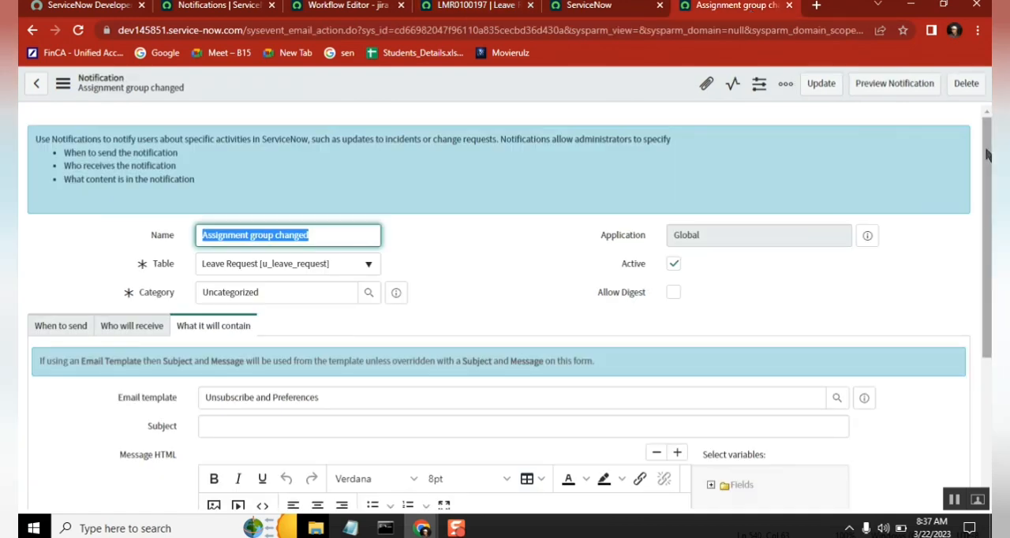
{"action": "scroll", "coordinate": [521, 334], "scroll_direction": "down", "scroll_amount": 3}
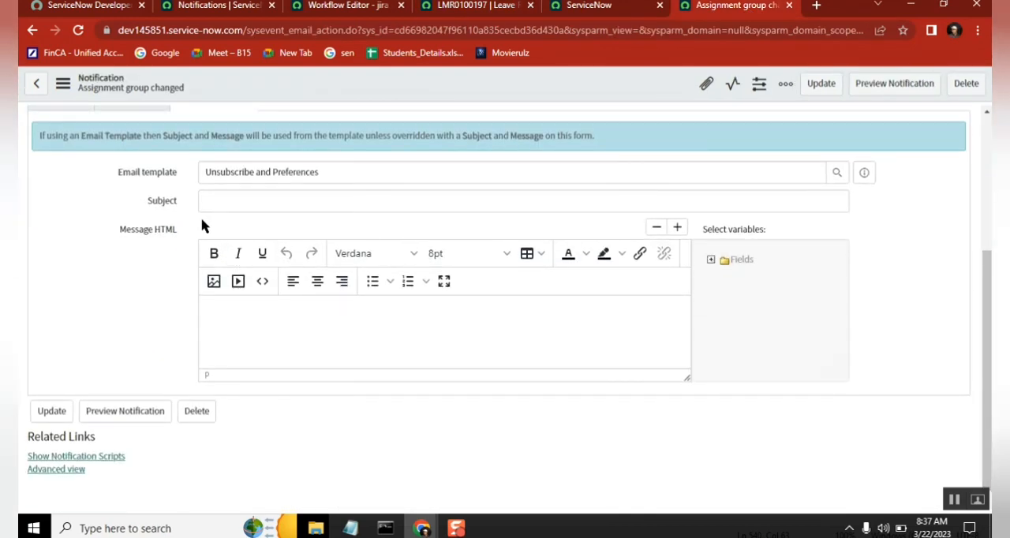
{"action": "left_click", "coordinate": [326, 12]}
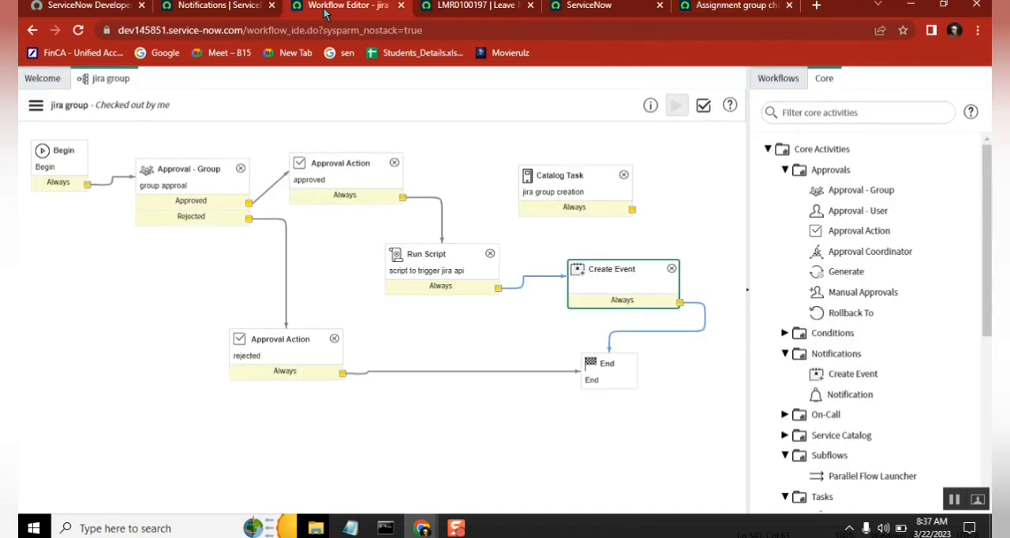
Step: Personalize the Notifications list by adding the Message HTML column between Category and Email template
{"action": "left_click", "coordinate": [221, 6]}
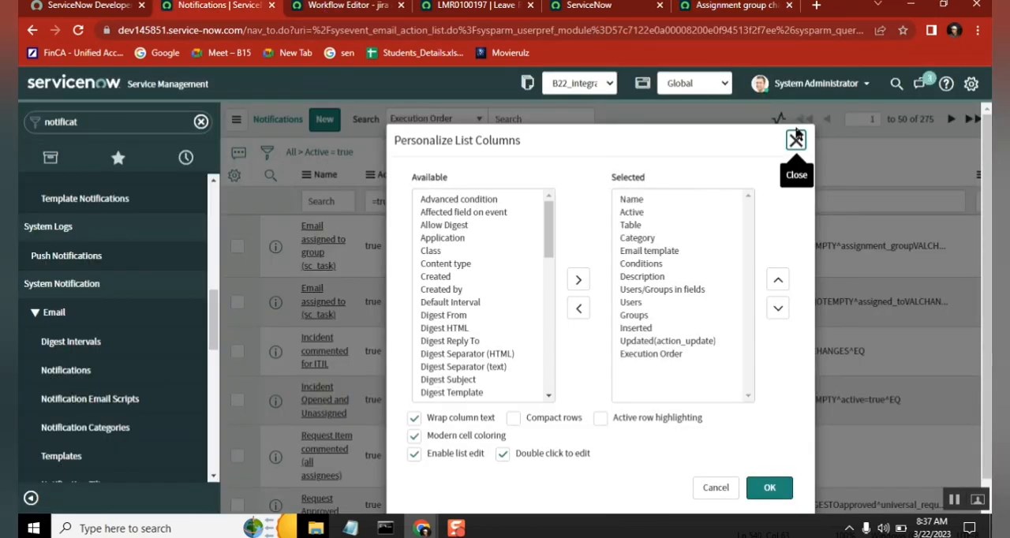
{"action": "left_click", "coordinate": [444, 269]}
{"action": "key", "text": "m"}
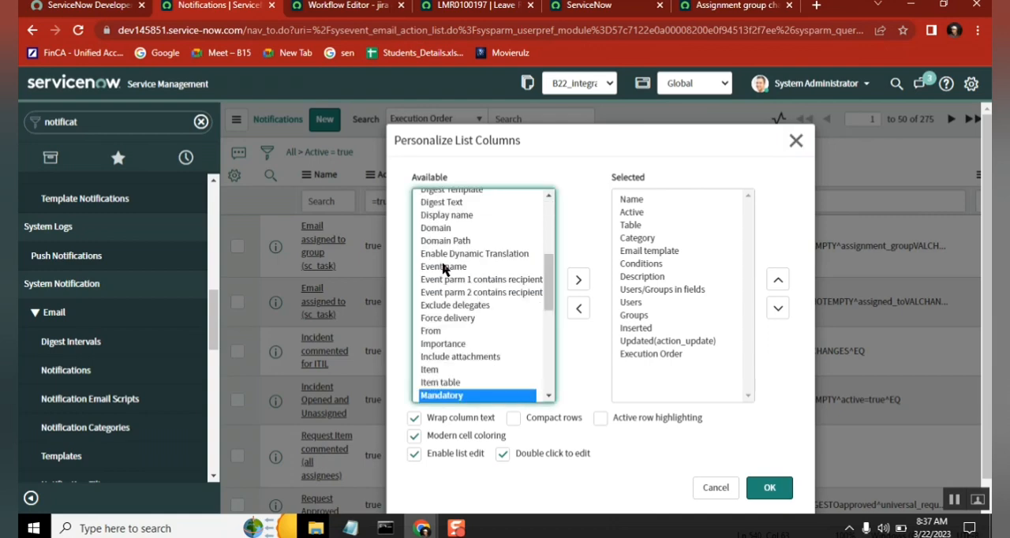
{"action": "scroll", "coordinate": [551, 397], "scroll_direction": "down", "scroll_amount": 3}
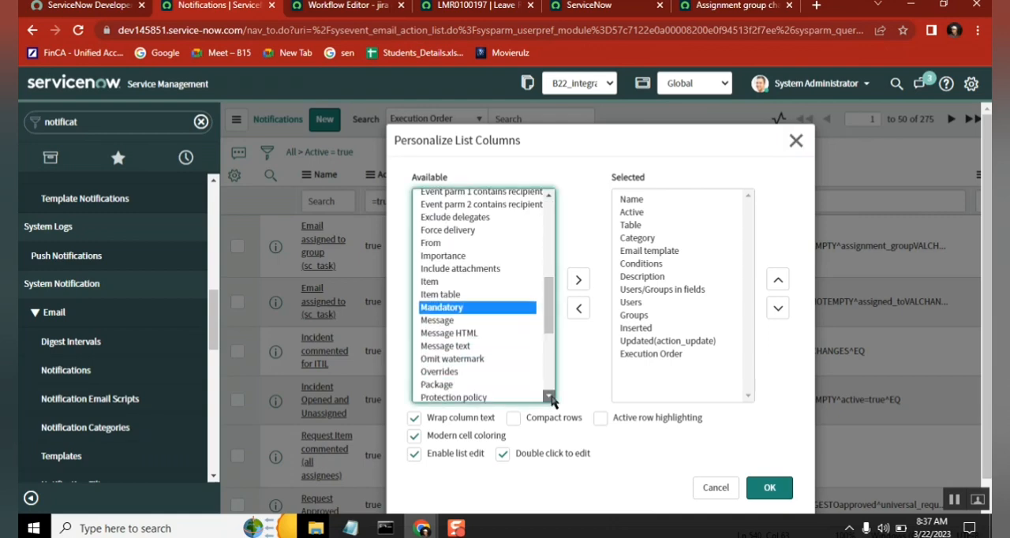
{"action": "left_click", "coordinate": [468, 308]}
{"action": "left_click", "coordinate": [579, 281]}
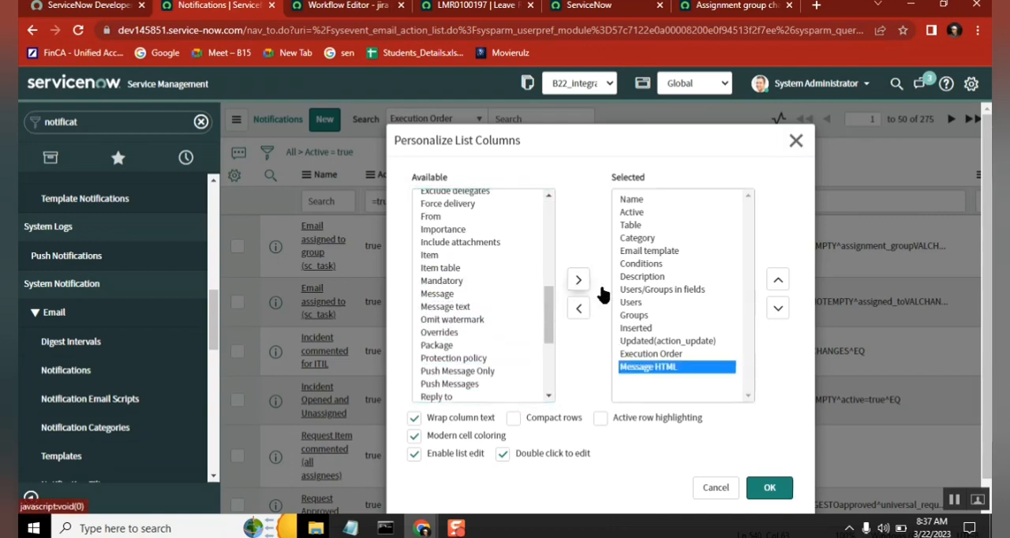
{"action": "left_click", "coordinate": [779, 280]}
{"action": "left_click", "coordinate": [778, 280]}
{"action": "left_click", "coordinate": [778, 281]}
{"action": "left_click", "coordinate": [779, 281]}
{"action": "left_click", "coordinate": [778, 280]}
{"action": "left_click", "coordinate": [778, 280]}
{"action": "left_click", "coordinate": [778, 281]}
{"action": "left_click", "coordinate": [778, 281]}
{"action": "left_click", "coordinate": [778, 280]}
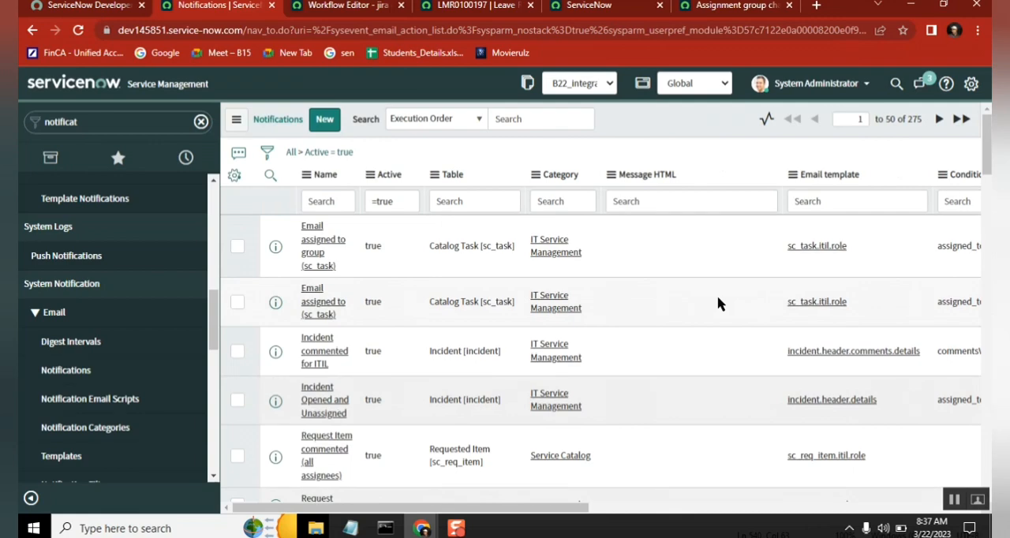
Step: Filter the Notifications list to records with an empty Message HTML, and remove that filter again
{"action": "right_click", "coordinate": [663, 254]}
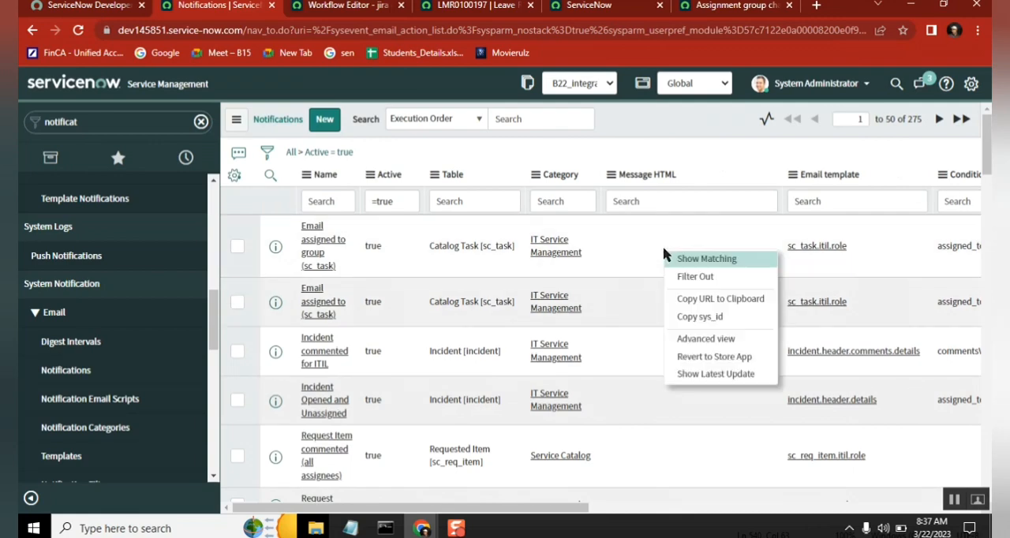
{"action": "left_click", "coordinate": [698, 262]}
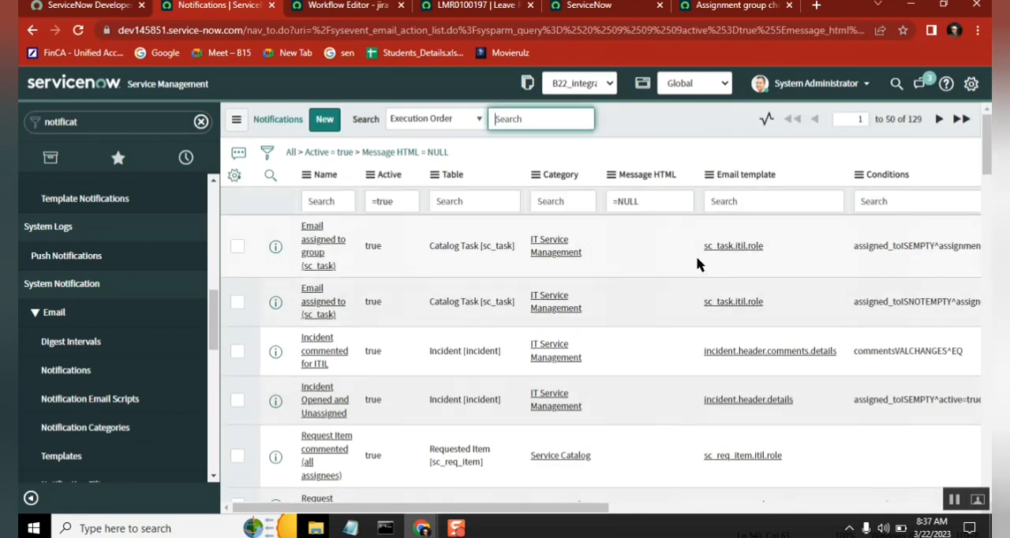
{"action": "mouse_move", "coordinate": [987, 142]}
{"action": "left_mouse_down"}
{"action": "mouse_move", "coordinate": [977, 470]}
{"action": "mouse_move", "coordinate": [986, 169]}
{"action": "mouse_move", "coordinate": [975, 135]}
{"action": "left_mouse_up"}
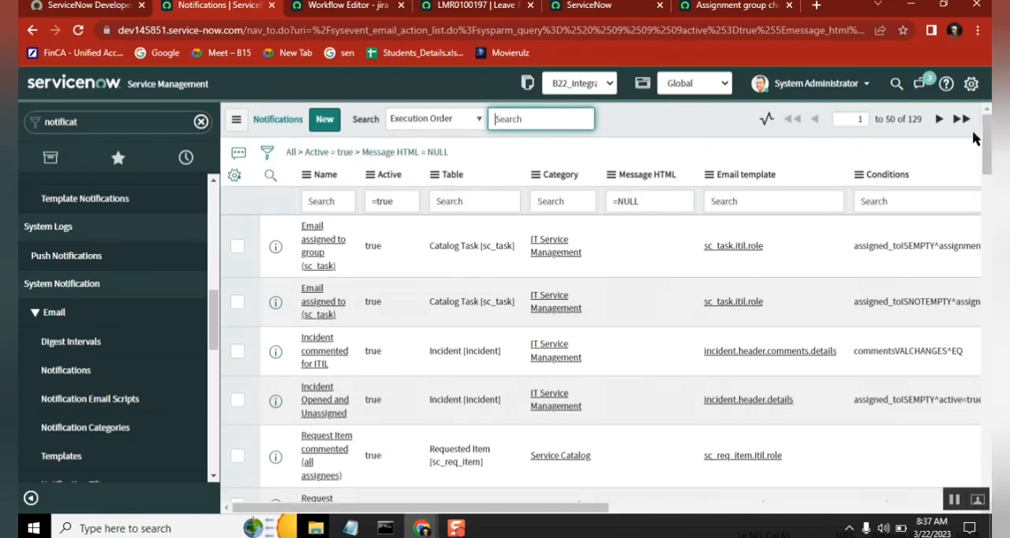
{"action": "left_click", "coordinate": [612, 249]}
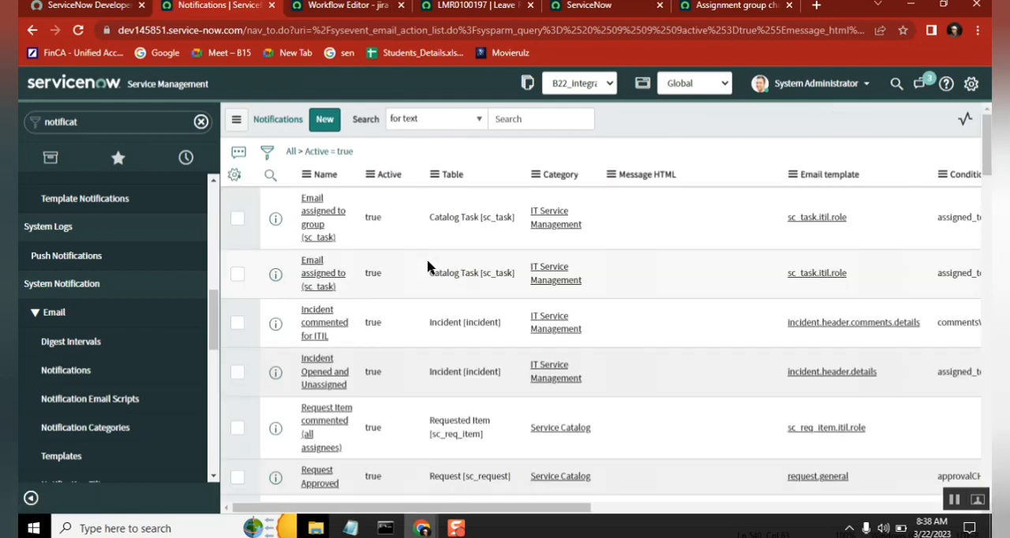
Step: Filter the Notifications list by table name incident and open the Incident Closed notification in a new browser tab
{"action": "left_click", "coordinate": [566, 203]}
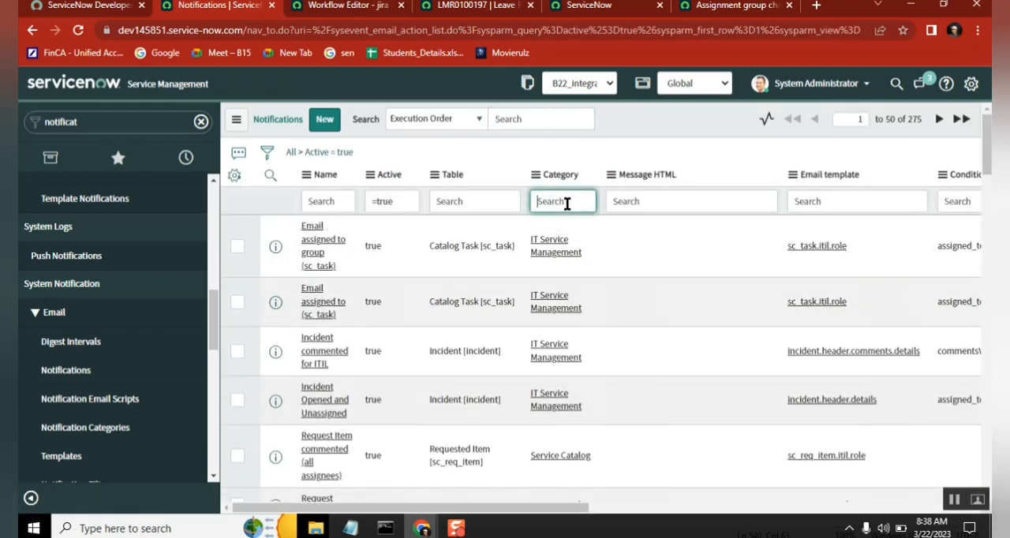
{"action": "left_click", "coordinate": [478, 201]}
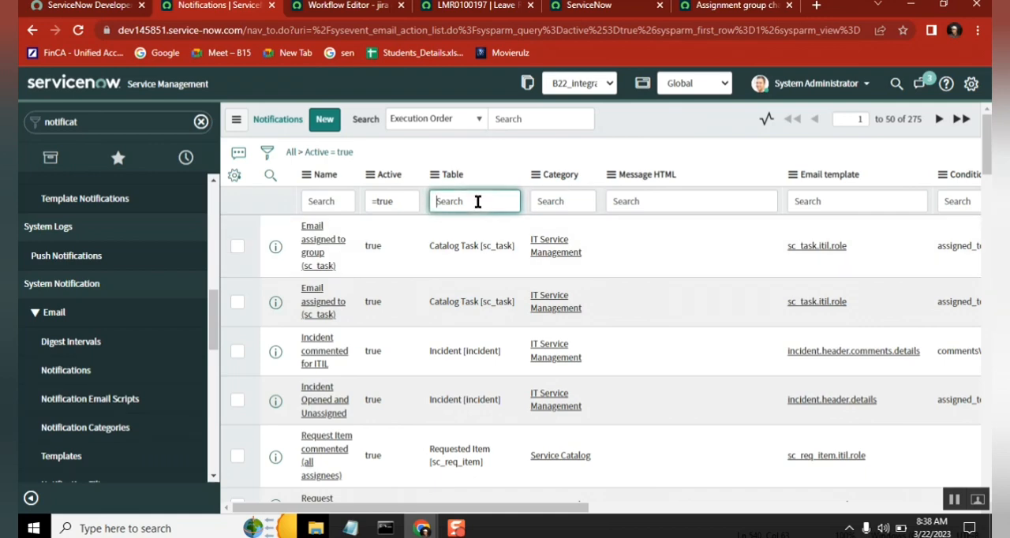
{"action": "type", "text": "incident"}
{"action": "key", "text": "Return"}
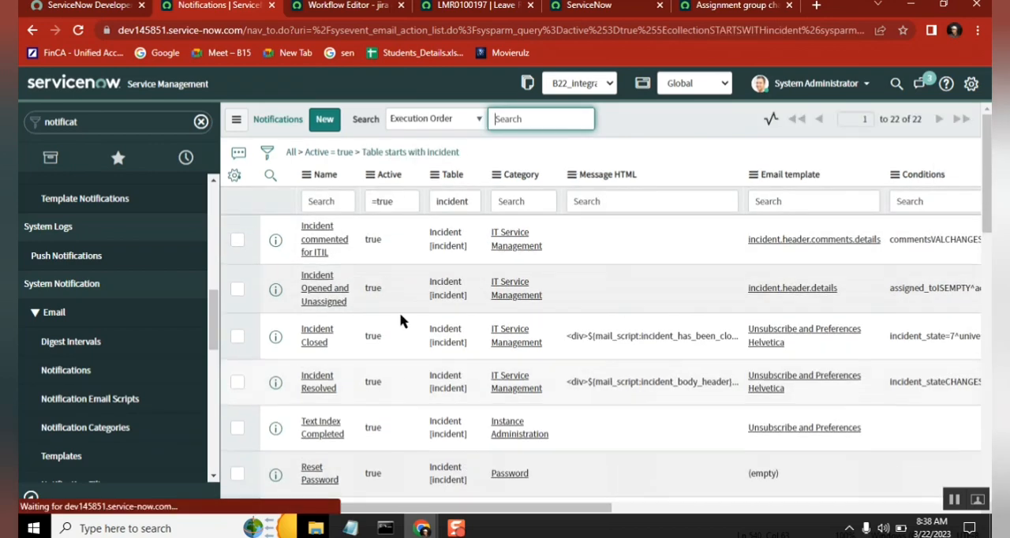
{"action": "middle_click", "coordinate": [319, 335]}
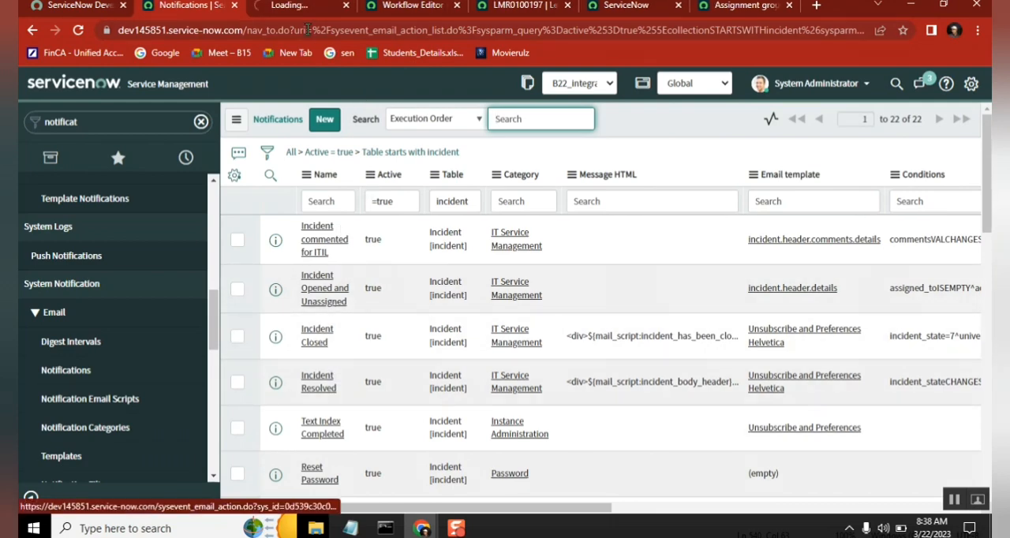
Step: Check the email template, subject and Message HTML of the Incident Closed notification, and briefly preview the notification
{"action": "left_click", "coordinate": [294, 8]}
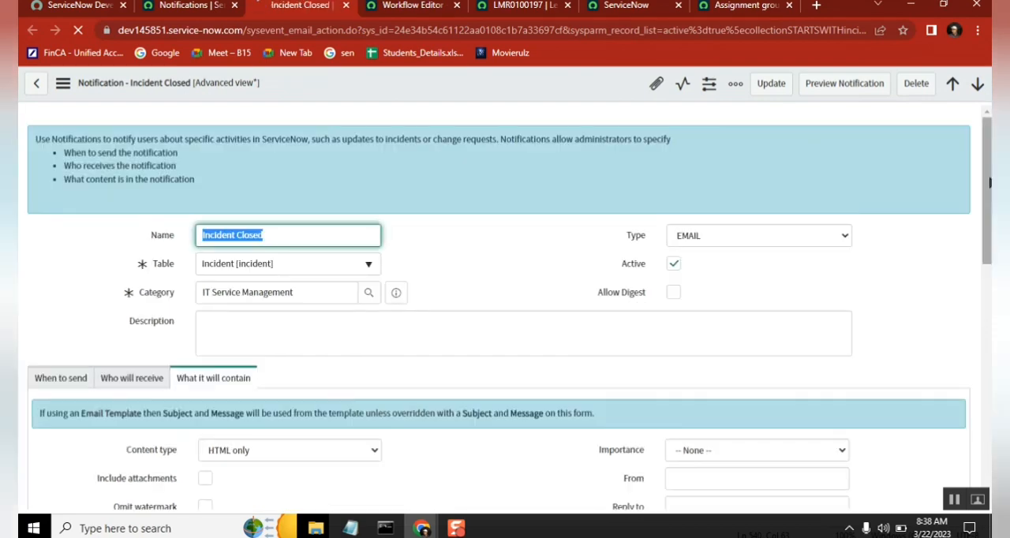
{"action": "left_click_drag", "start_coordinate": [987, 182], "coordinate": [984, 255]}
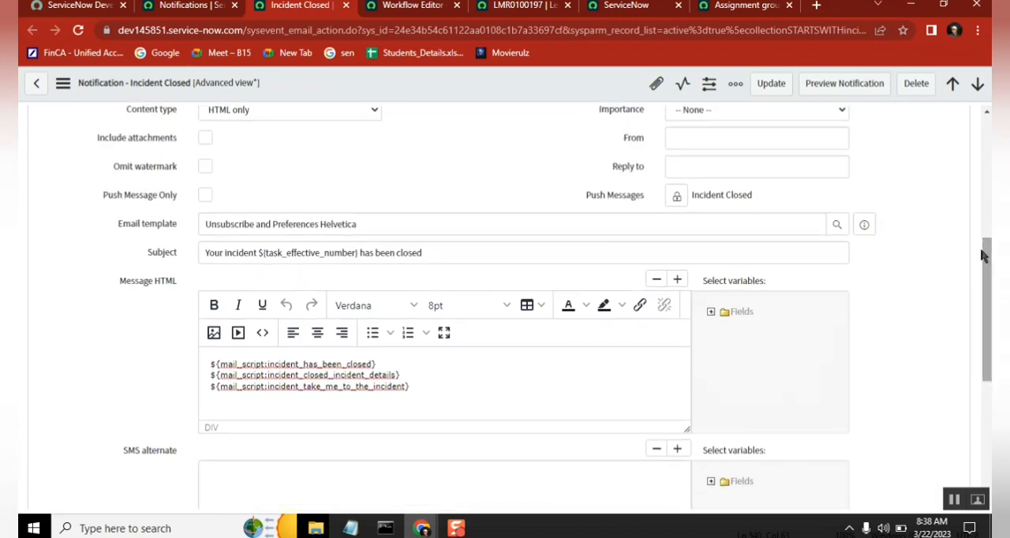
{"action": "left_click", "coordinate": [484, 381]}
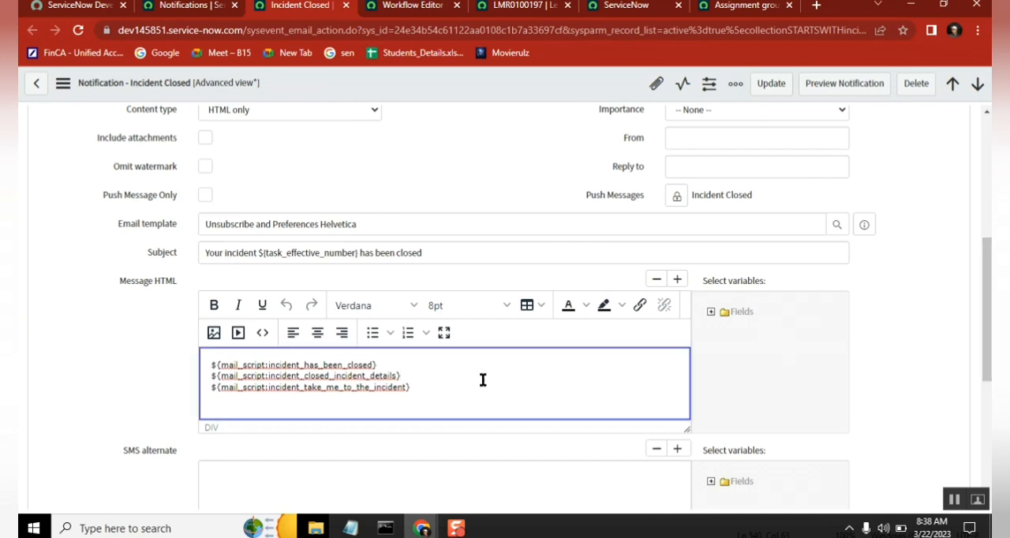
{"action": "left_click", "coordinate": [268, 364]}
{"action": "left_click", "coordinate": [843, 85]}
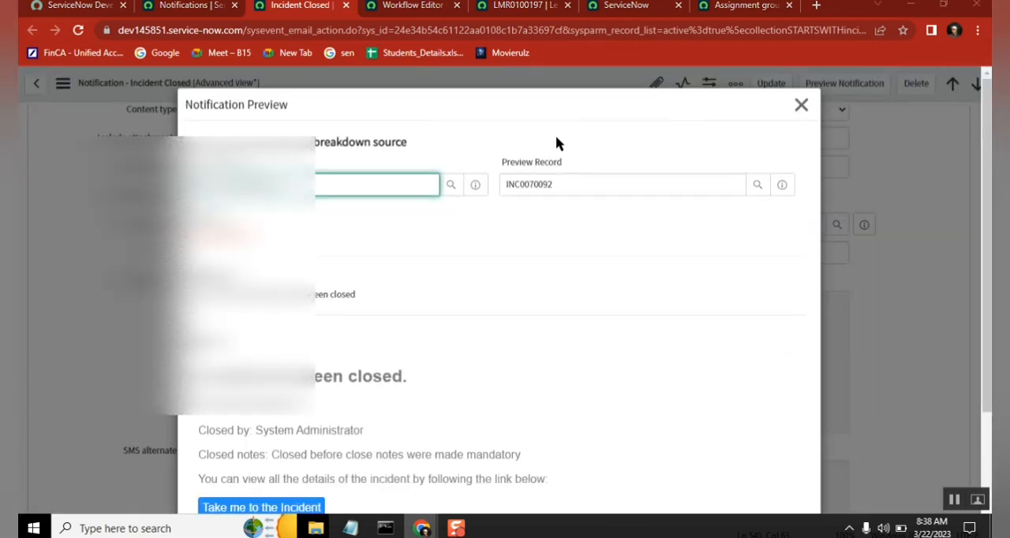
{"action": "key", "text": "alt+Tab"}
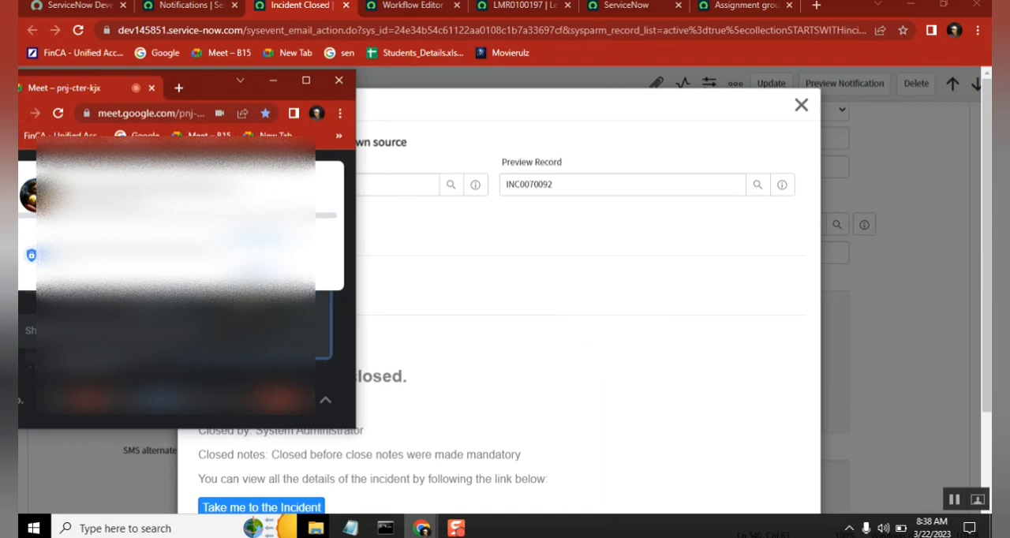
{"action": "left_click", "coordinate": [273, 80]}
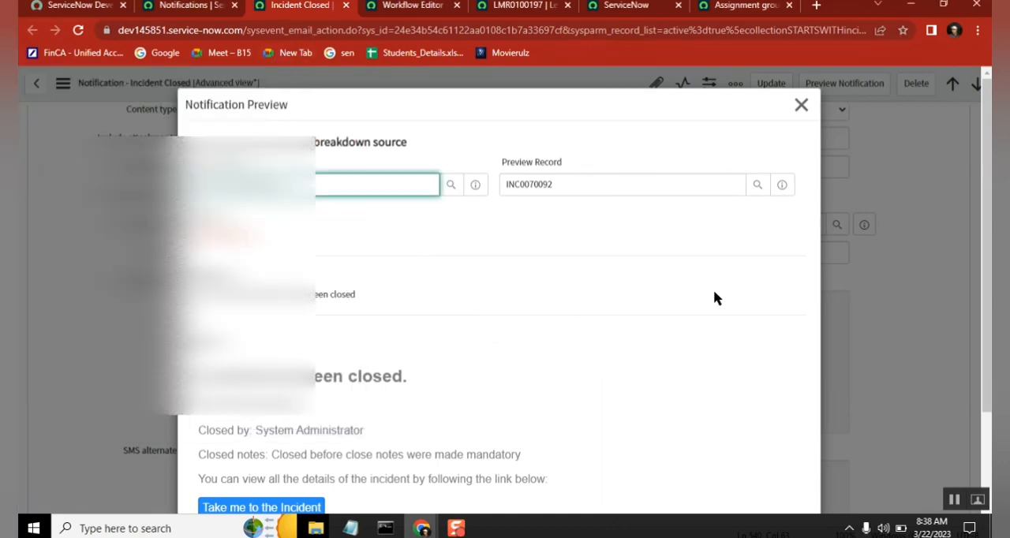
{"action": "left_click", "coordinate": [801, 106]}
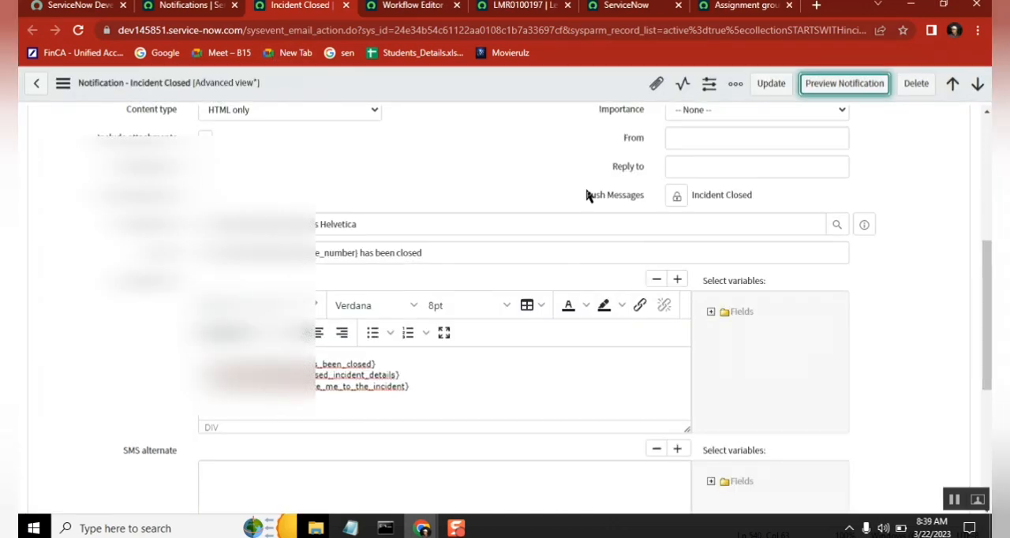
Step: Examine the name of each mail script referenced in the Message HTML of the Incident Closed notification
{"action": "left_click", "coordinate": [400, 362]}
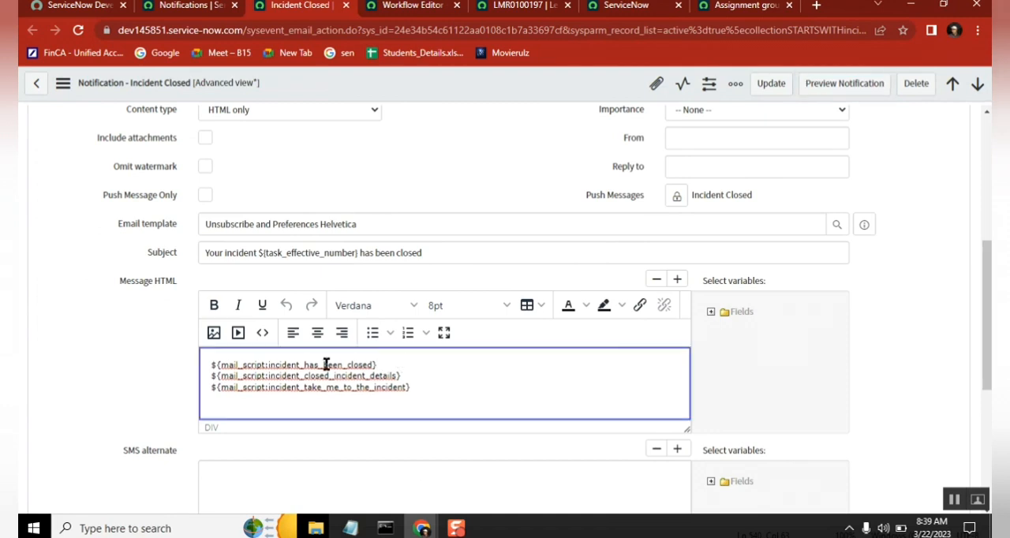
{"action": "double_click", "coordinate": [368, 365]}
{"action": "double_click", "coordinate": [385, 375]}
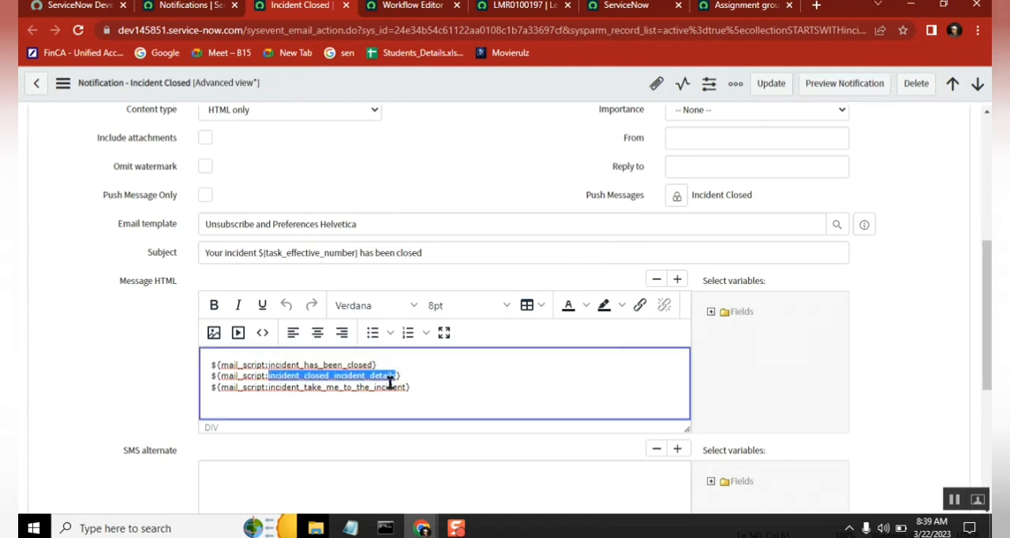
{"action": "double_click", "coordinate": [390, 385]}
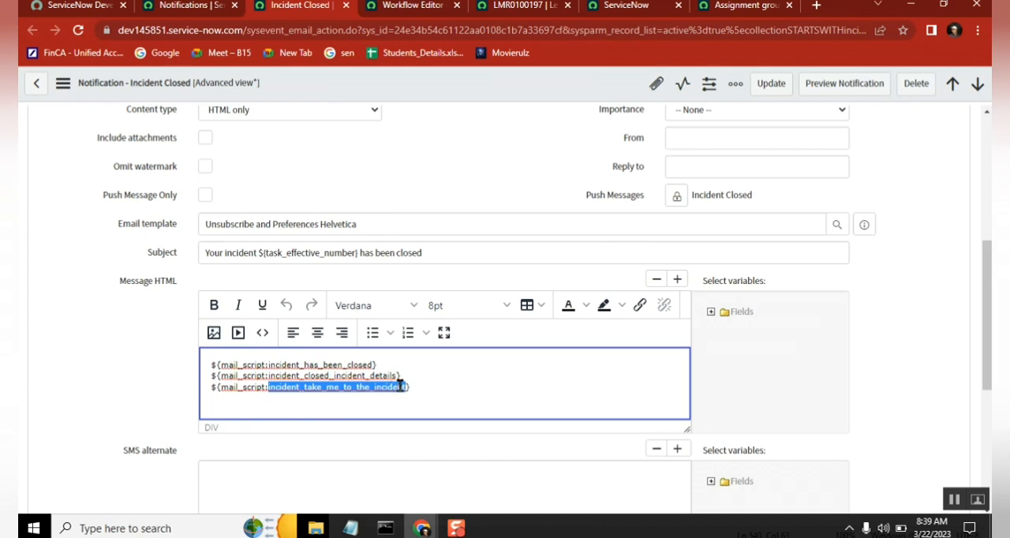
{"action": "left_click", "coordinate": [406, 384]}
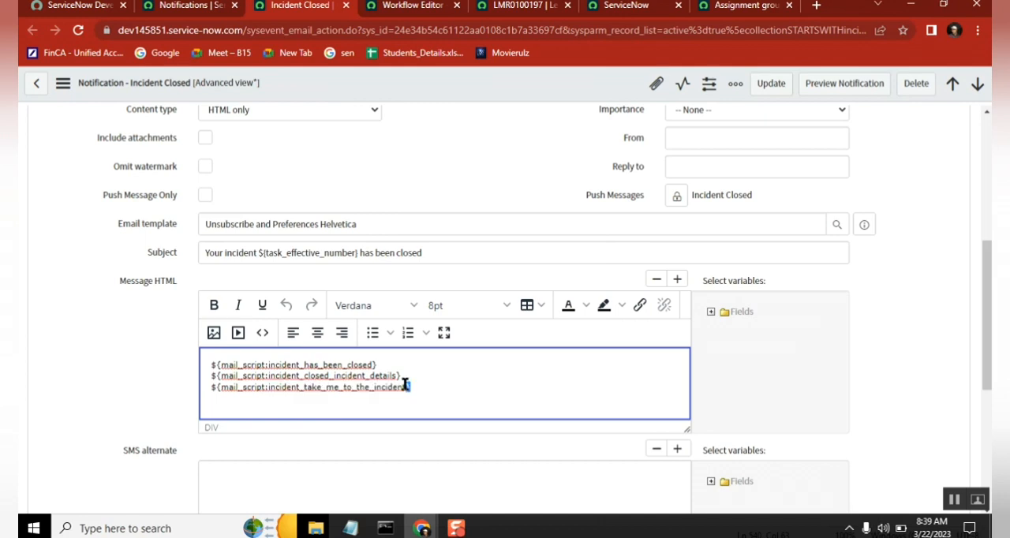
{"action": "double_click", "coordinate": [275, 364]}
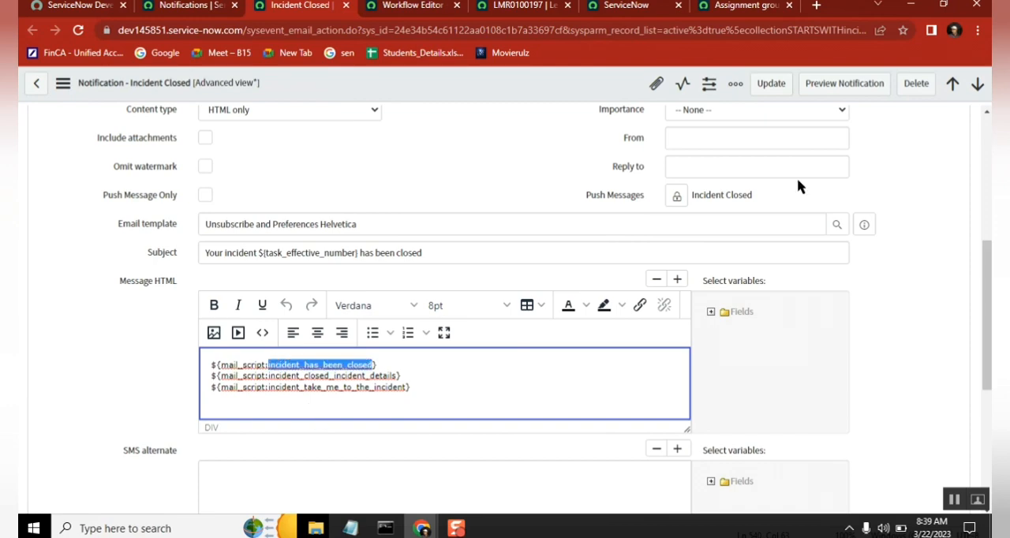
Step: Preview the Incident Closed notification and read its whole body down to the incident link and the closing lines
{"action": "left_click", "coordinate": [835, 89]}
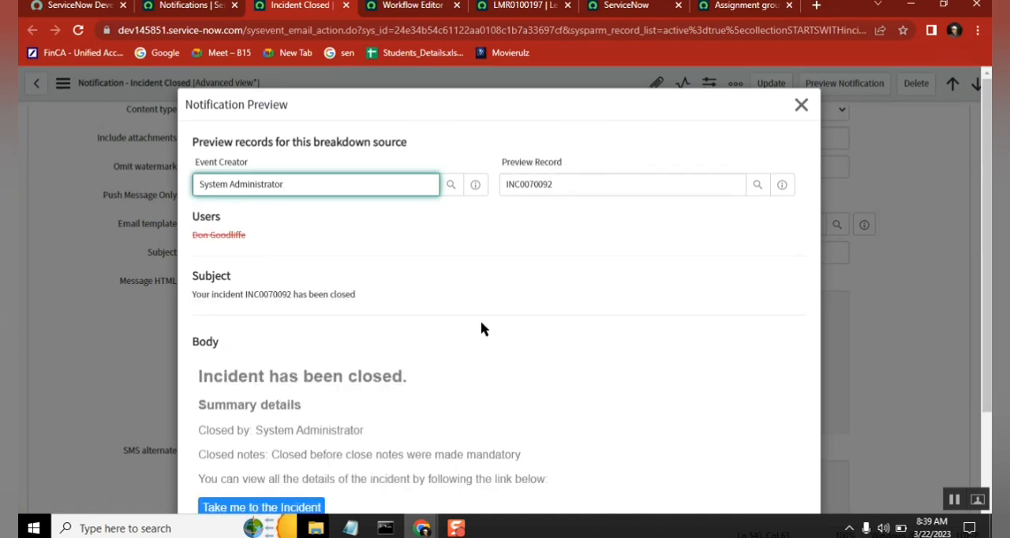
{"action": "left_click", "coordinate": [557, 351]}
{"action": "scroll", "coordinate": [558, 351], "scroll_direction": "down", "scroll_amount": 3}
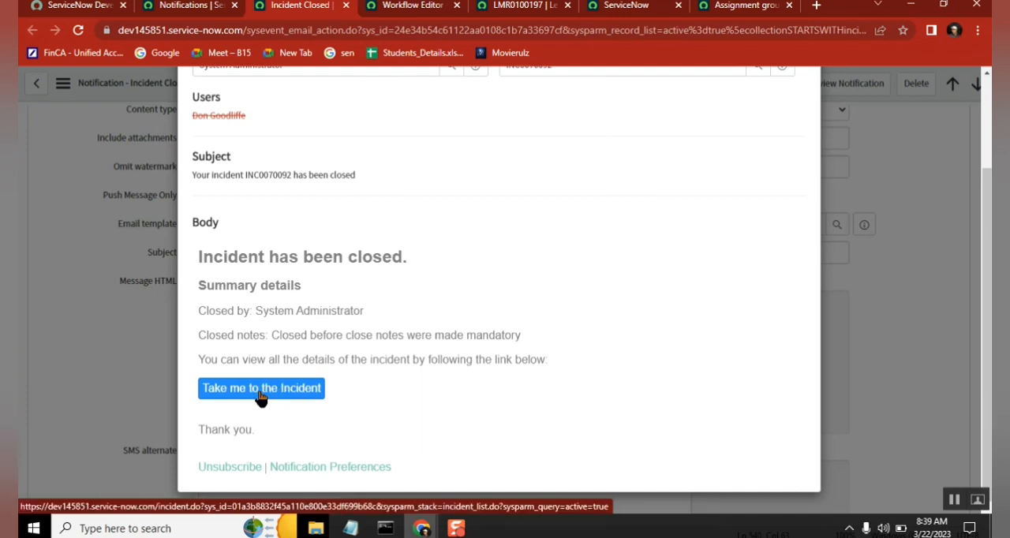
{"action": "left_click_drag", "start_coordinate": [559, 367], "coordinate": [200, 360]}
{"action": "left_click", "coordinate": [319, 300]}
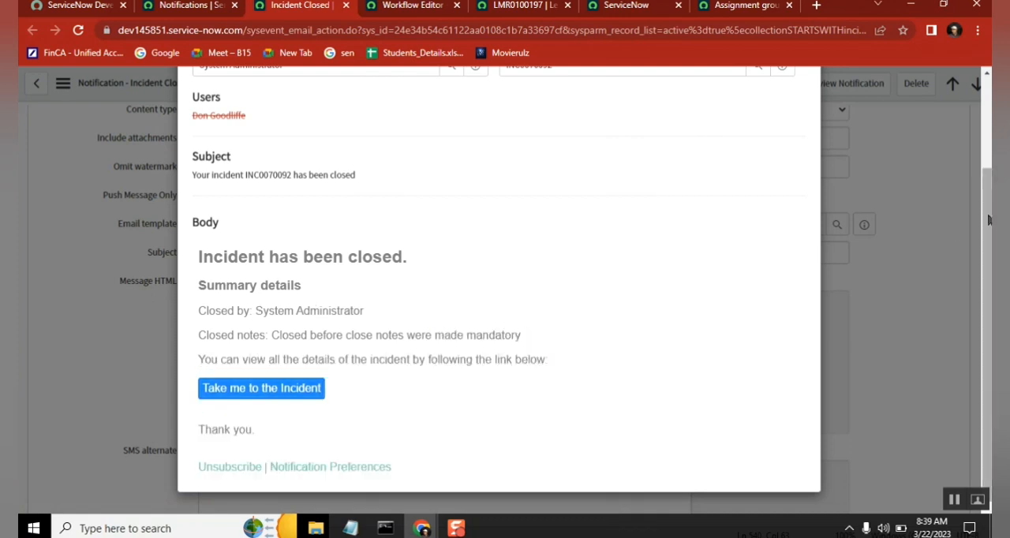
{"action": "scroll", "coordinate": [949, 232], "scroll_direction": "up", "scroll_amount": 2}
{"action": "left_click", "coordinate": [801, 105]}
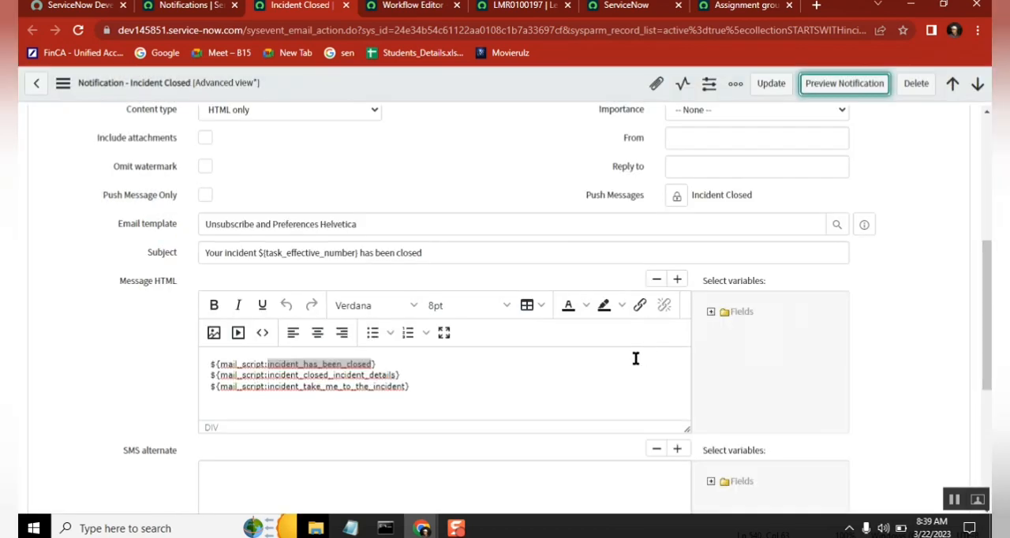
Step: Copy the three mail_script lines from the Message HTML into the Notepad notes below the gs.eventQueue line, and return to the browser
{"action": "left_click_drag", "start_coordinate": [419, 388], "coordinate": [207, 375]}
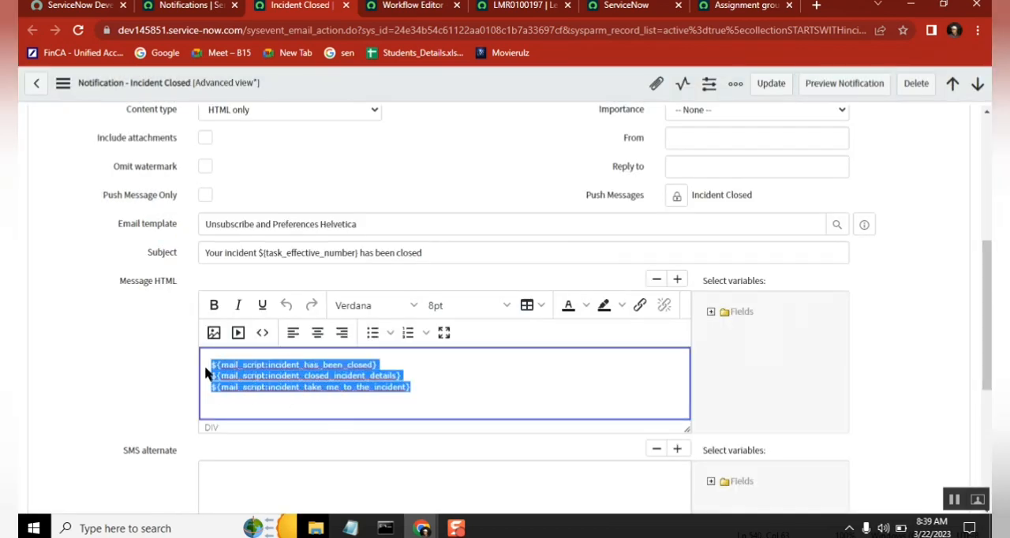
{"action": "key", "text": "ctrl+c"}
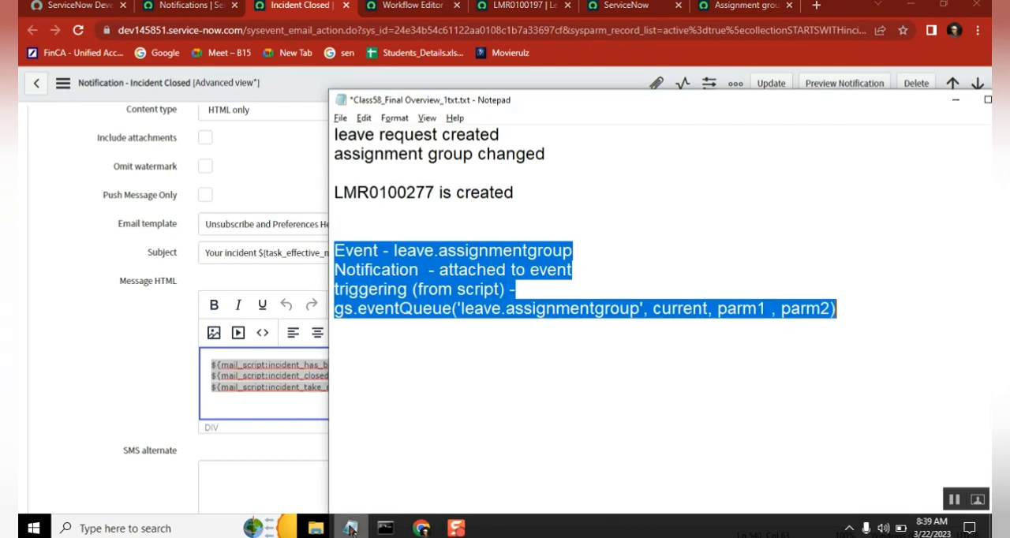
{"action": "left_click", "coordinate": [351, 528]}
{"action": "left_click", "coordinate": [443, 387]}
{"action": "key", "text": "ctrl+v"}
{"action": "left_click", "coordinate": [90, 318]}
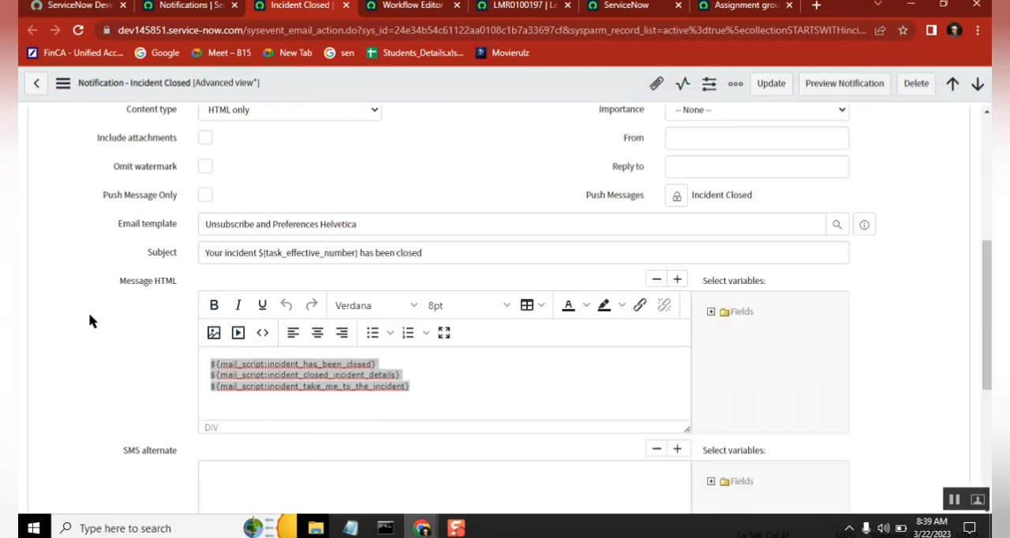
Step: Preview the notification's body heading and separate the three mail_script lines in the Notepad notes with blank lines
{"action": "left_click", "coordinate": [844, 85]}
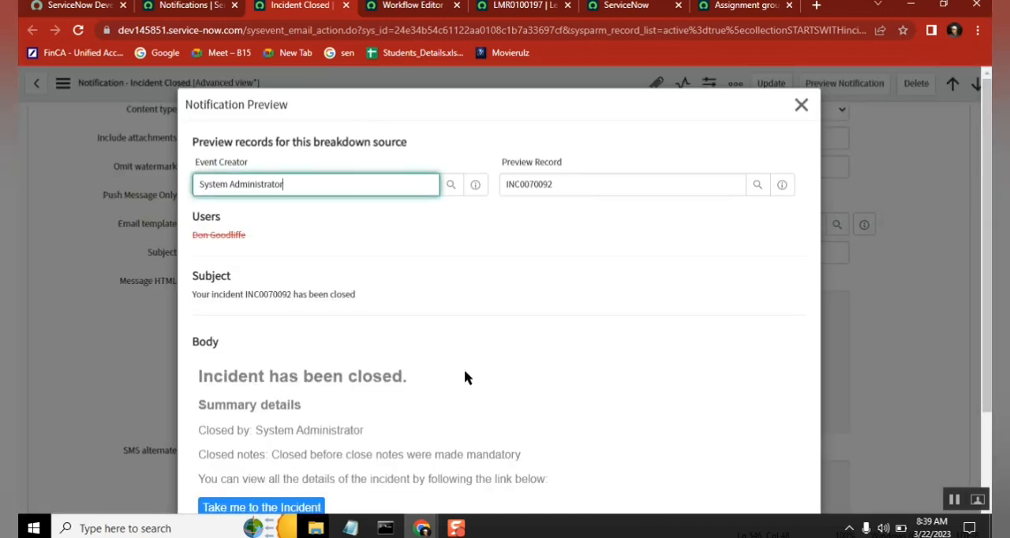
{"action": "left_click_drag", "start_coordinate": [420, 379], "coordinate": [199, 377]}
{"action": "left_click", "coordinate": [350, 528]}
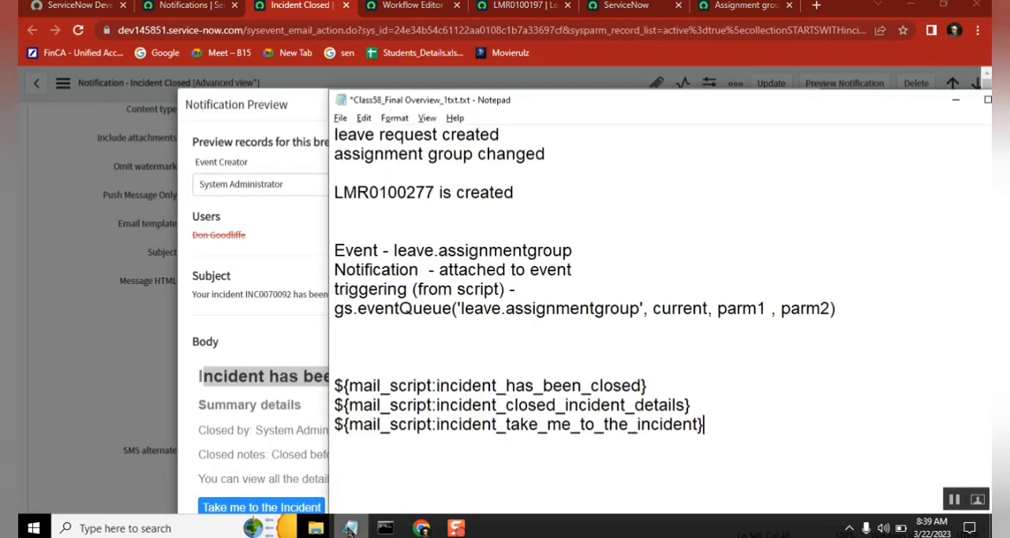
{"action": "key", "text": "Return"}
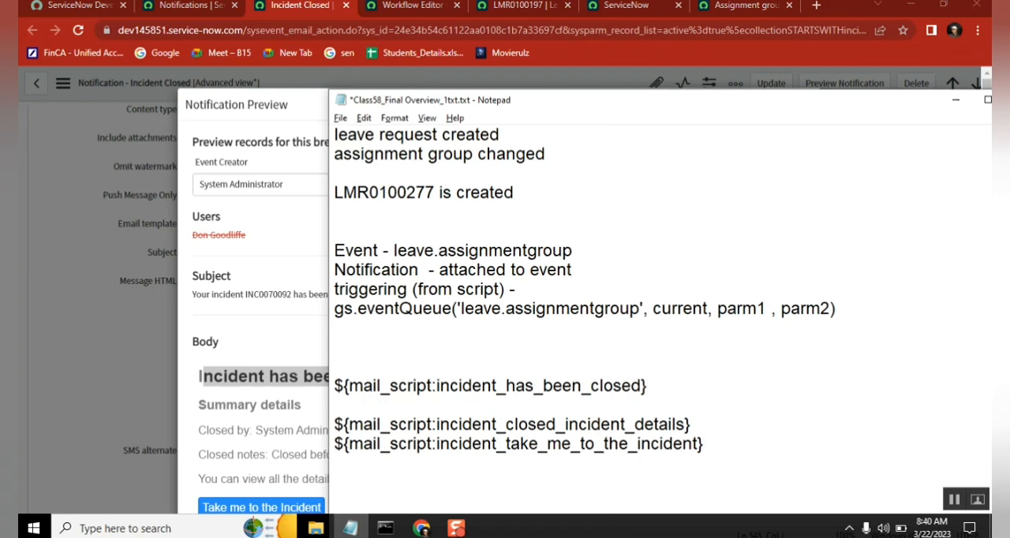
{"action": "left_click", "coordinate": [698, 424]}
{"action": "key", "text": "Return"}
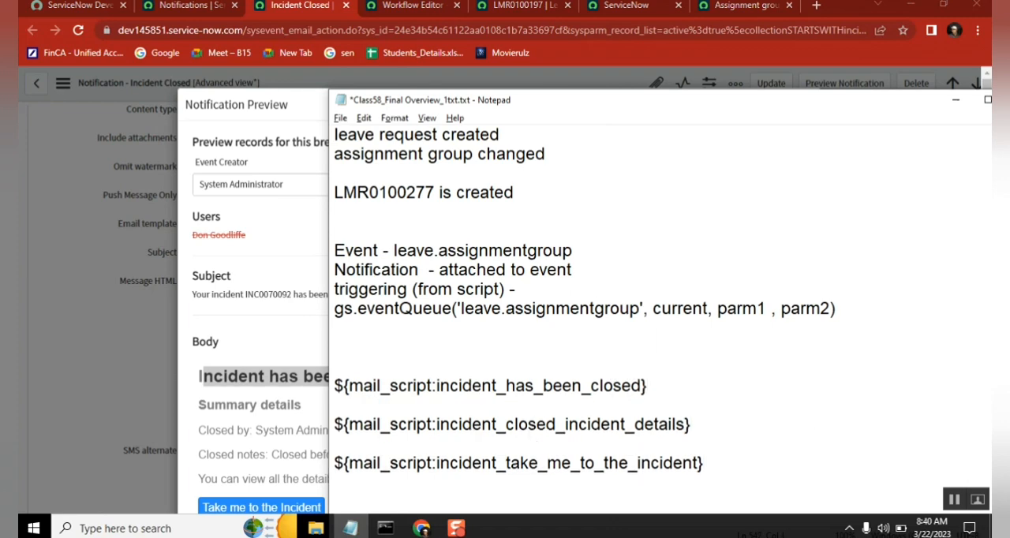
{"action": "key", "text": "shift+Up"}
Step: Compare the summary details and incident link sections of the notification preview with the mail_script lines in the notes, and close the preview
{"action": "left_click", "coordinate": [250, 428]}
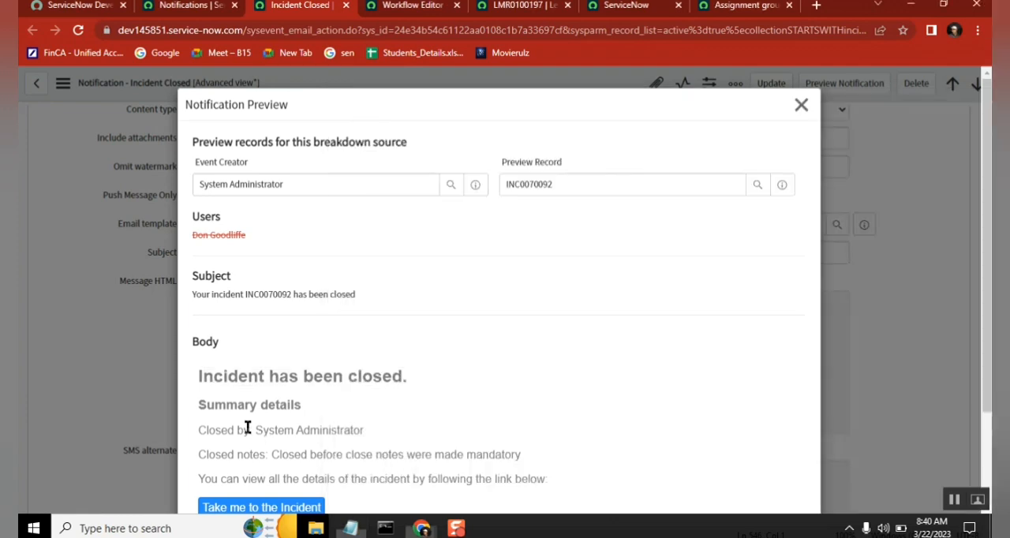
{"action": "left_click_drag", "start_coordinate": [197, 402], "coordinate": [531, 456]}
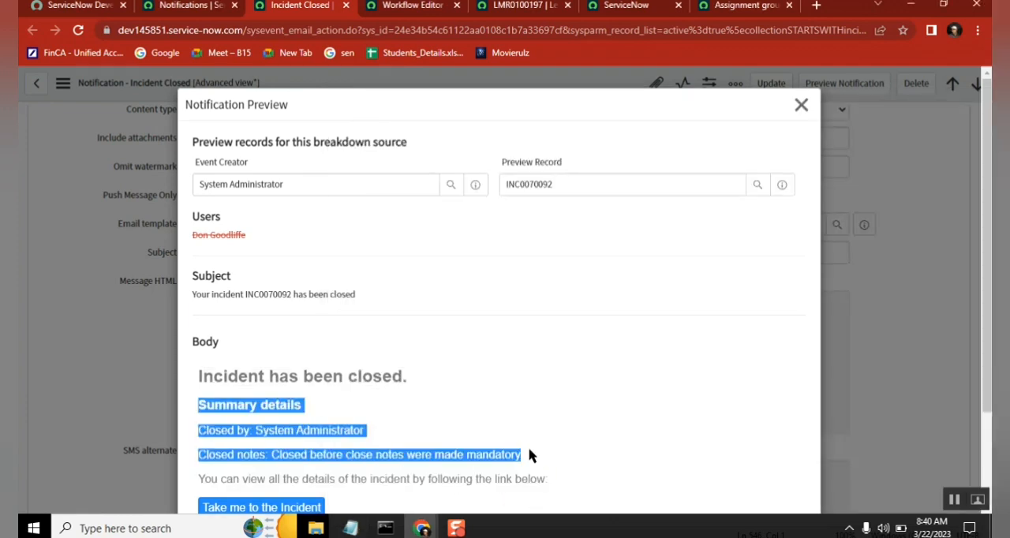
{"action": "left_click", "coordinate": [350, 528]}
{"action": "left_click", "coordinate": [521, 463]}
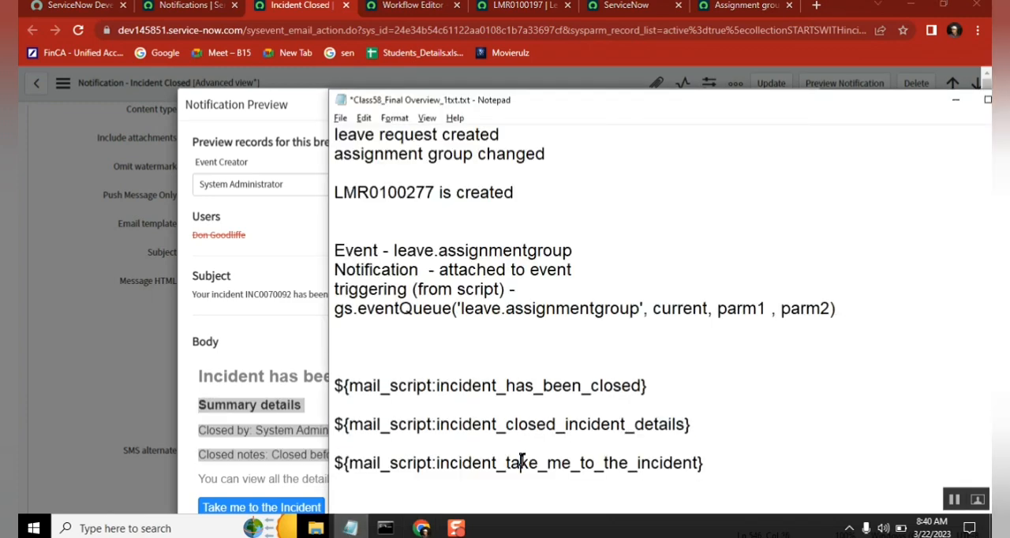
{"action": "left_click_drag", "start_coordinate": [718, 461], "coordinate": [462, 463]}
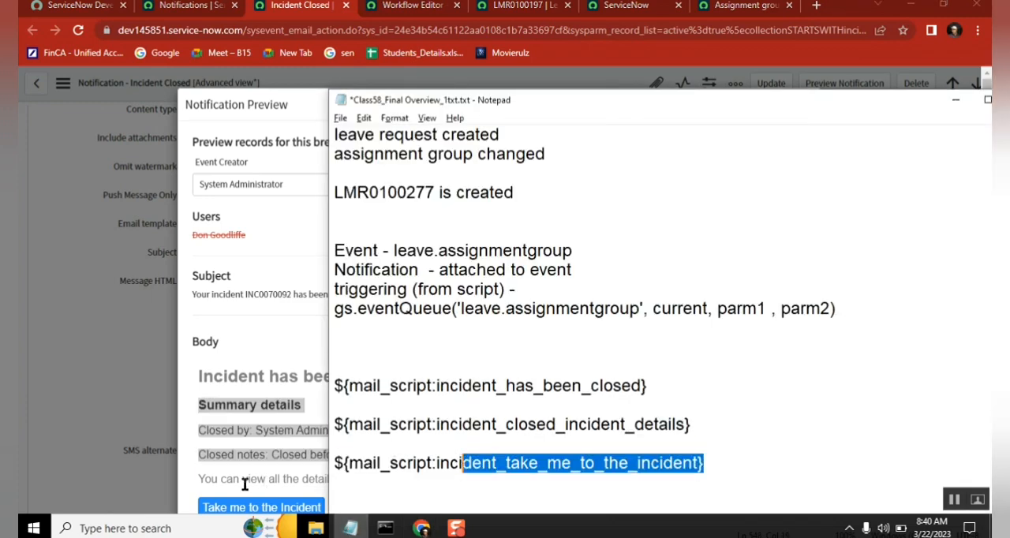
{"action": "left_click", "coordinate": [198, 477]}
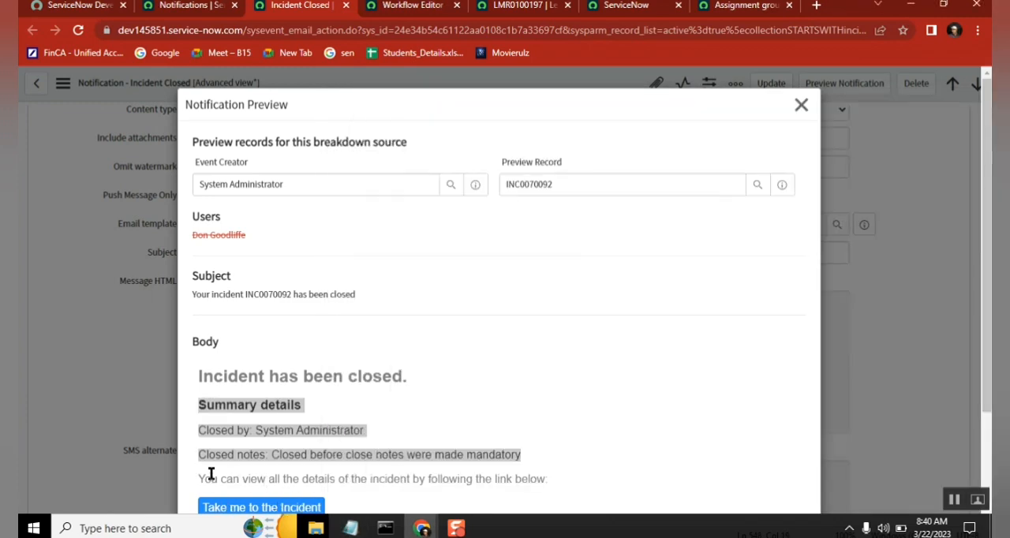
{"action": "left_click_drag", "start_coordinate": [198, 479], "coordinate": [330, 403]}
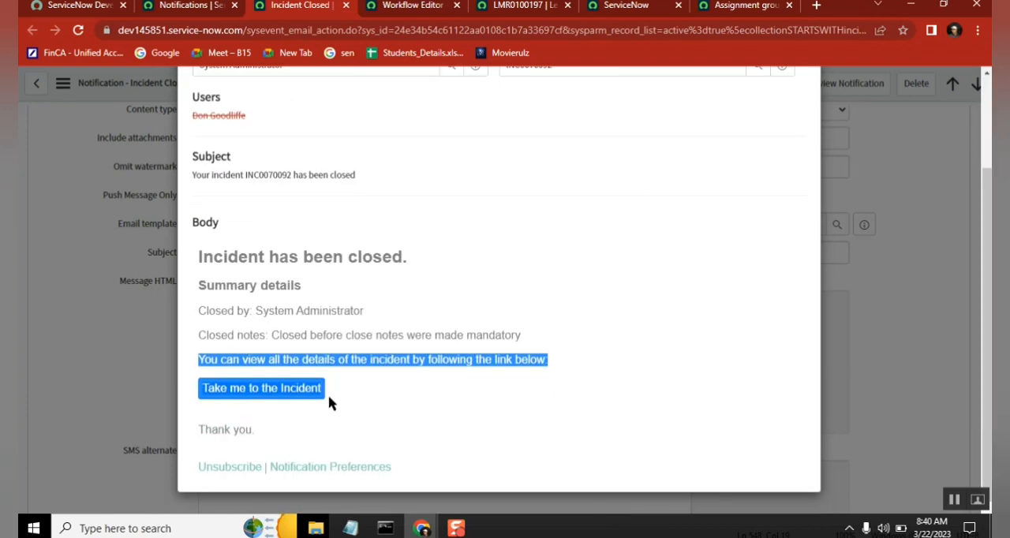
{"action": "key", "text": "shift+Down"}
{"action": "key", "text": "shift+Down"}
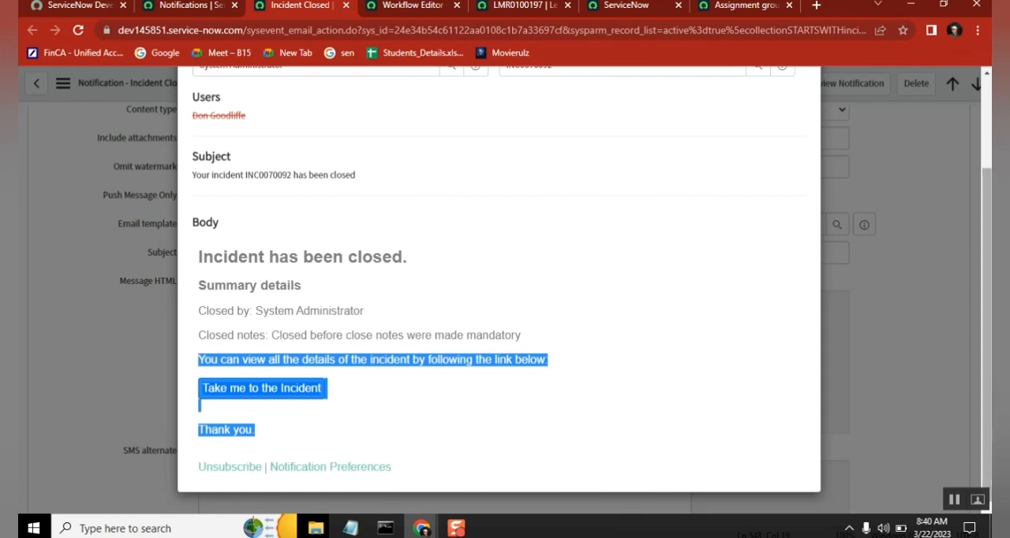
{"action": "scroll", "coordinate": [600, 324], "scroll_direction": "up", "scroll_amount": 2}
{"action": "left_click", "coordinate": [801, 107]}
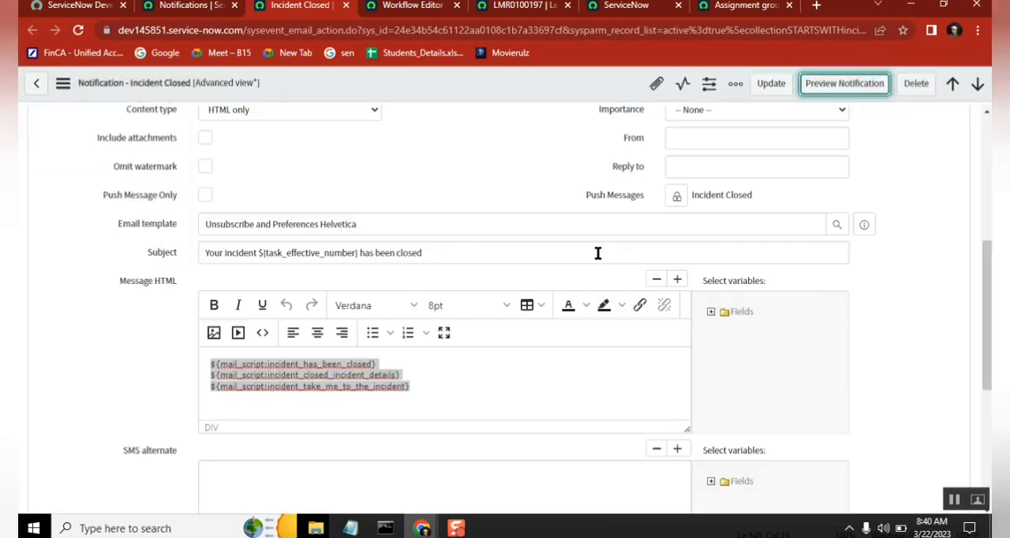
Step: Find Notification Email Scripts by filtering the application navigator for "email scri", and open it in a new browser tab
{"action": "left_click", "coordinate": [421, 377]}
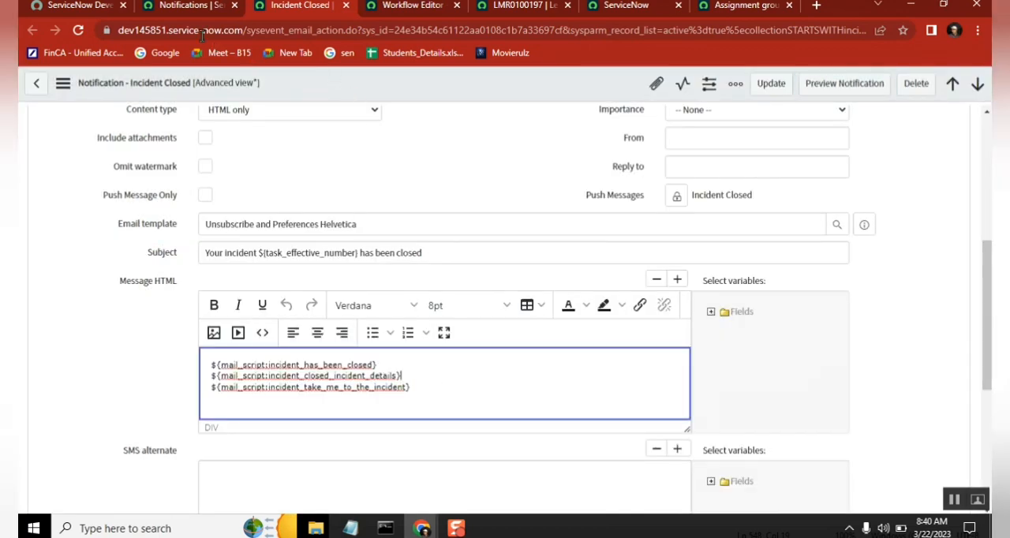
{"action": "left_click", "coordinate": [182, 6]}
{"action": "left_click", "coordinate": [97, 127]}
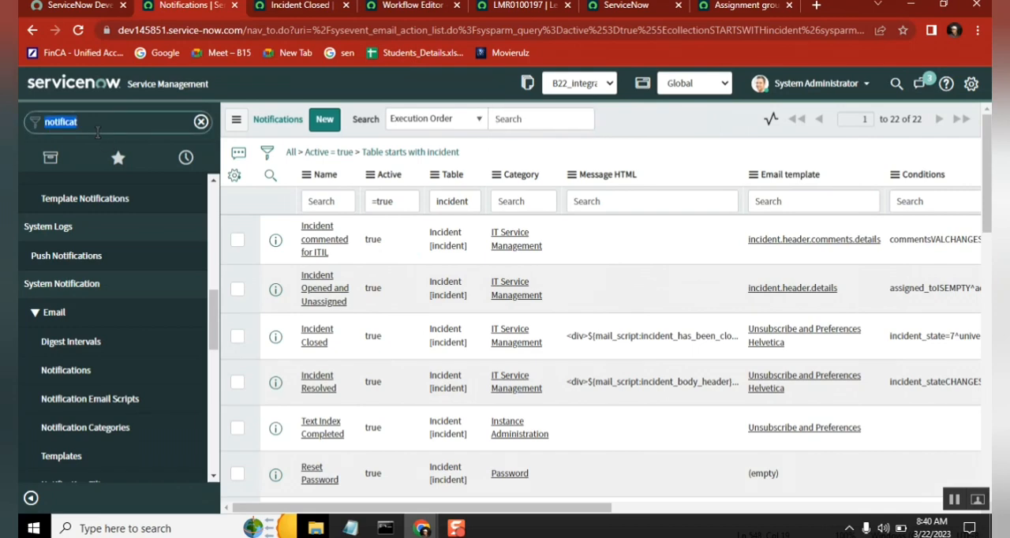
{"action": "type", "text": "email scr"}
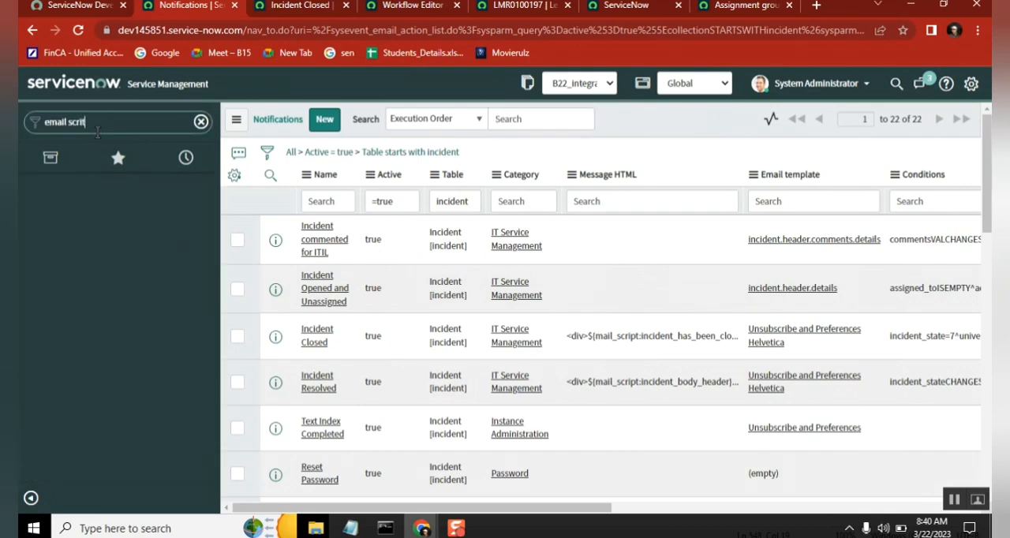
{"action": "type", "text": "i"}
{"action": "middle_click", "coordinate": [90, 245]}
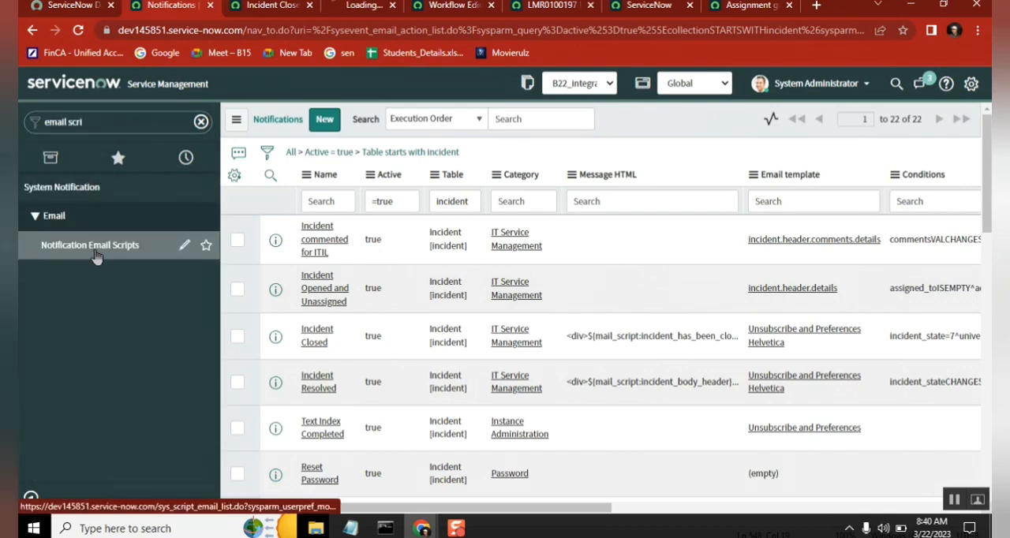
Step: Copy the script name incident_has_been_closed from the Message HTML, filter the Email Scripts list by it, and open the script in a new tab
{"action": "left_click", "coordinate": [272, 8]}
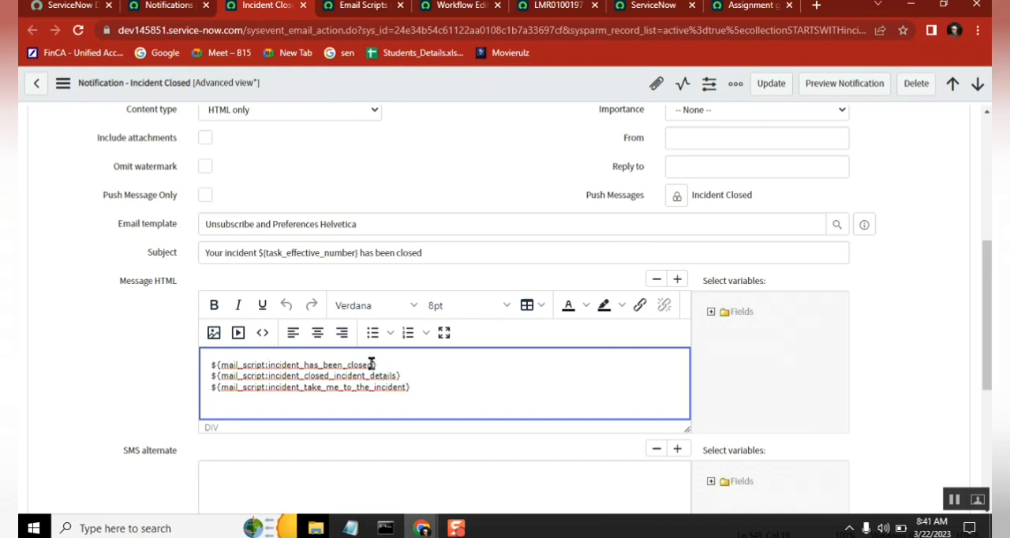
{"action": "double_click", "coordinate": [270, 363]}
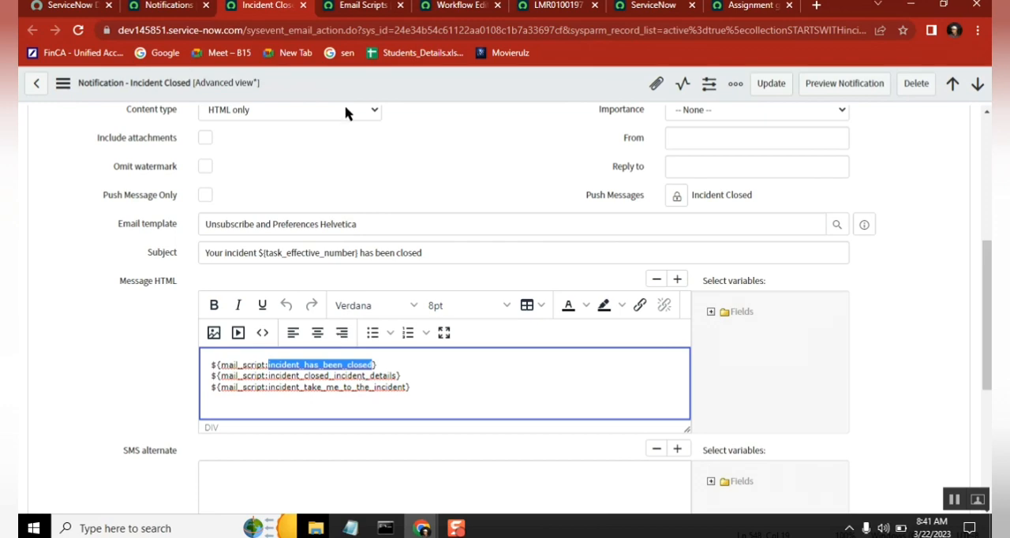
{"action": "left_click", "coordinate": [360, 11]}
{"action": "left_click", "coordinate": [235, 172]}
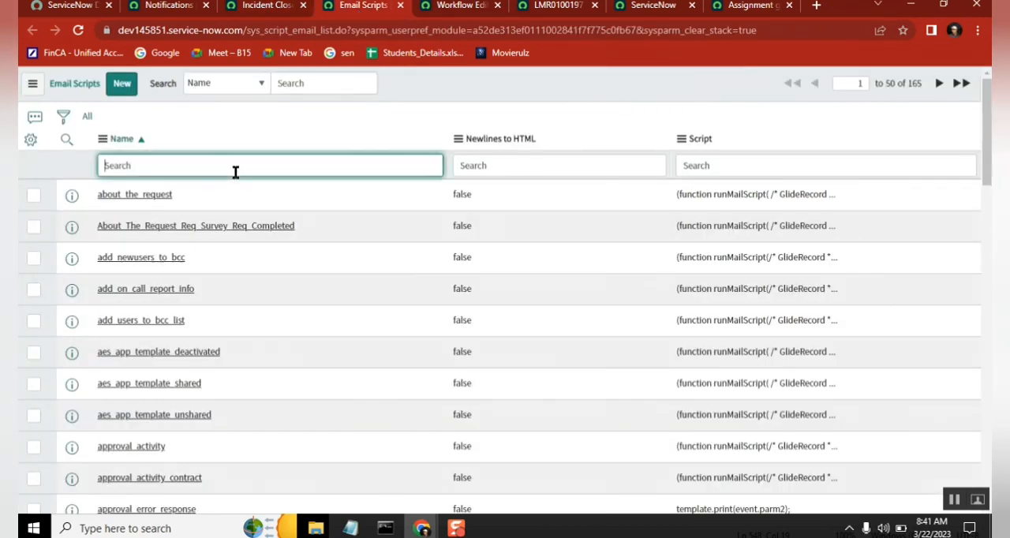
{"action": "key", "text": "ctrl+v"}
{"action": "key", "text": "Return"}
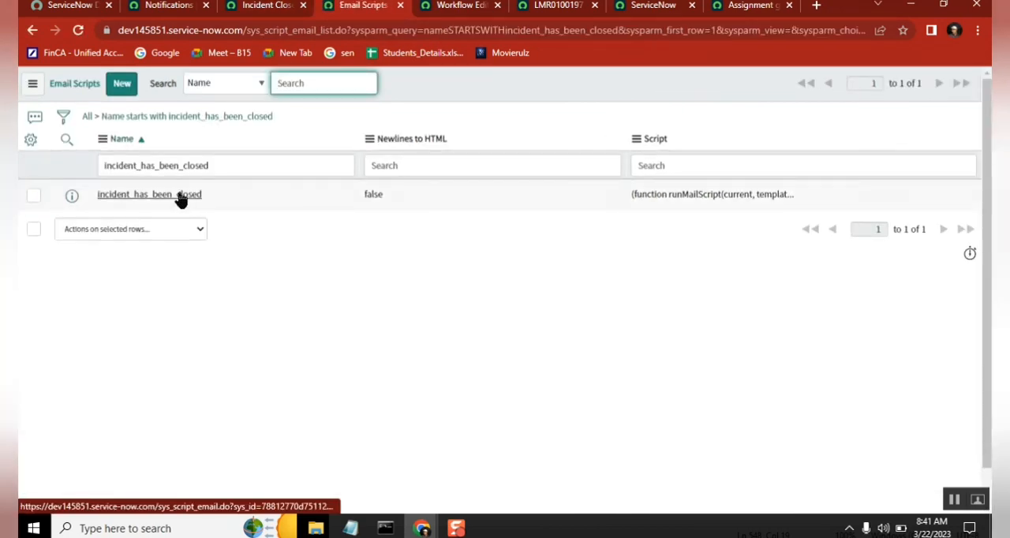
Step: Copy incident_closed_incident_details from the Incident Closed notification's Message HTML and filter the Email Scripts list by that name
{"action": "left_click", "coordinate": [237, 6]}
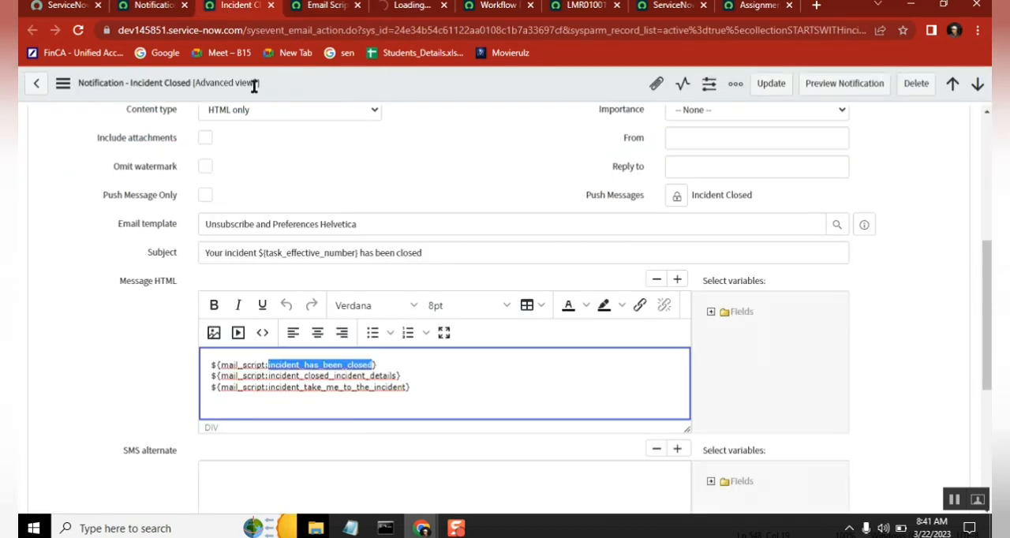
{"action": "left_click", "coordinate": [395, 377]}
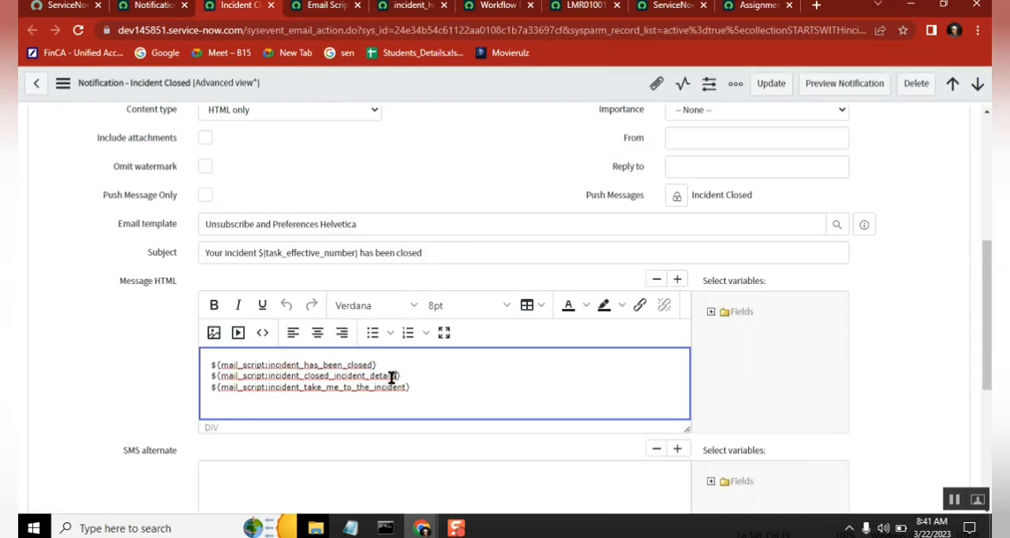
{"action": "double_click", "coordinate": [269, 377]}
{"action": "key", "text": "ctrl+c"}
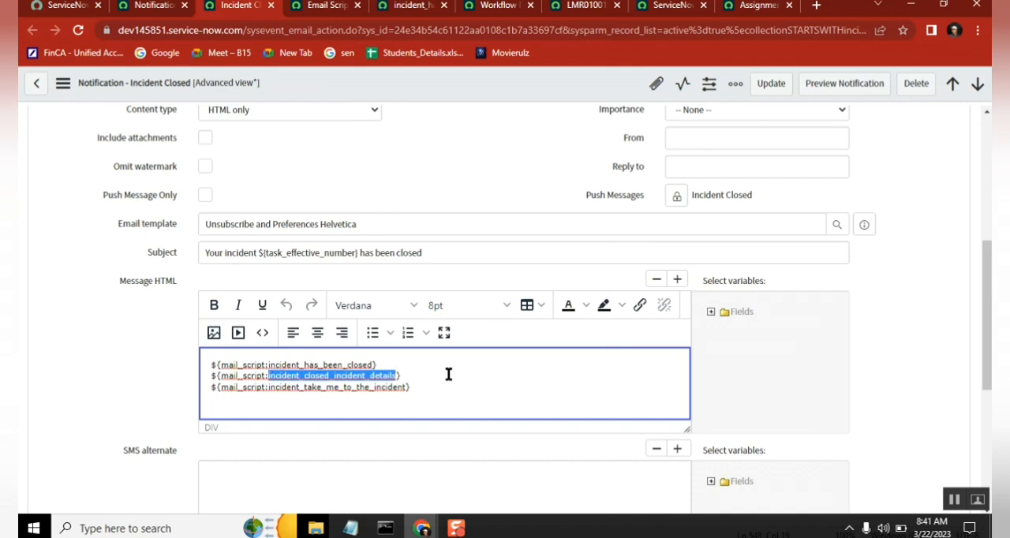
{"action": "left_click", "coordinate": [323, 5]}
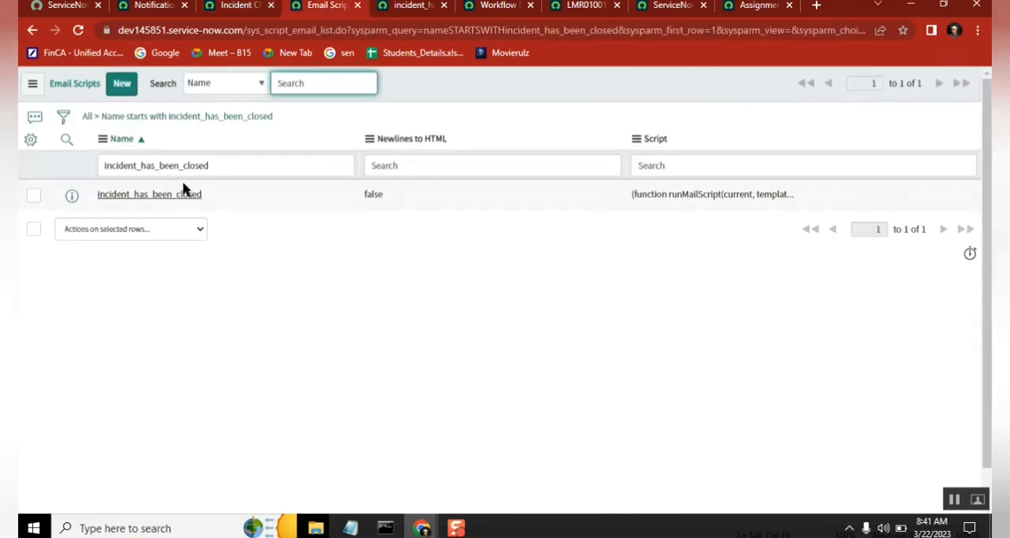
{"action": "left_click", "coordinate": [219, 166]}
{"action": "key", "text": "ctrl+a"}
{"action": "key", "text": "ctrl+v"}
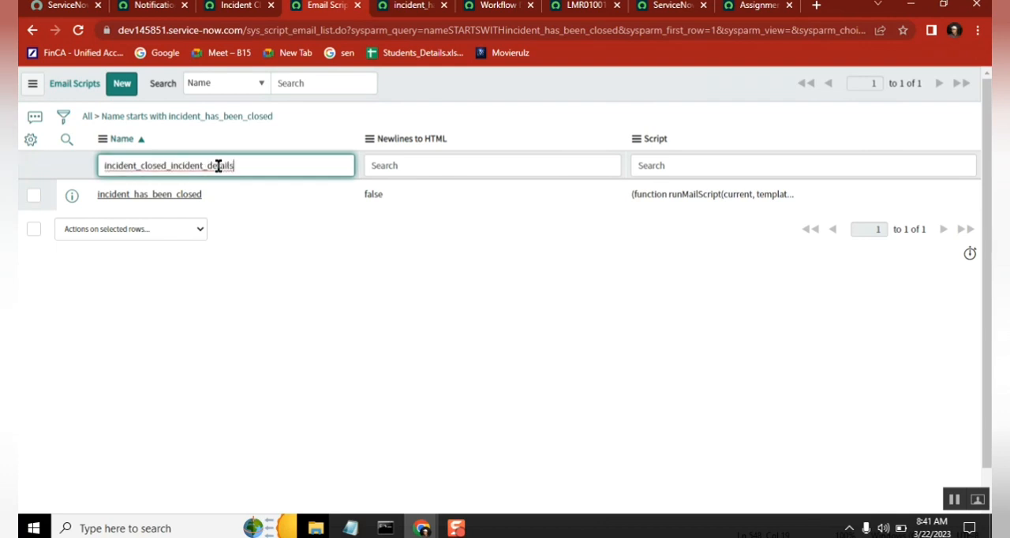
{"action": "key", "text": "Return"}
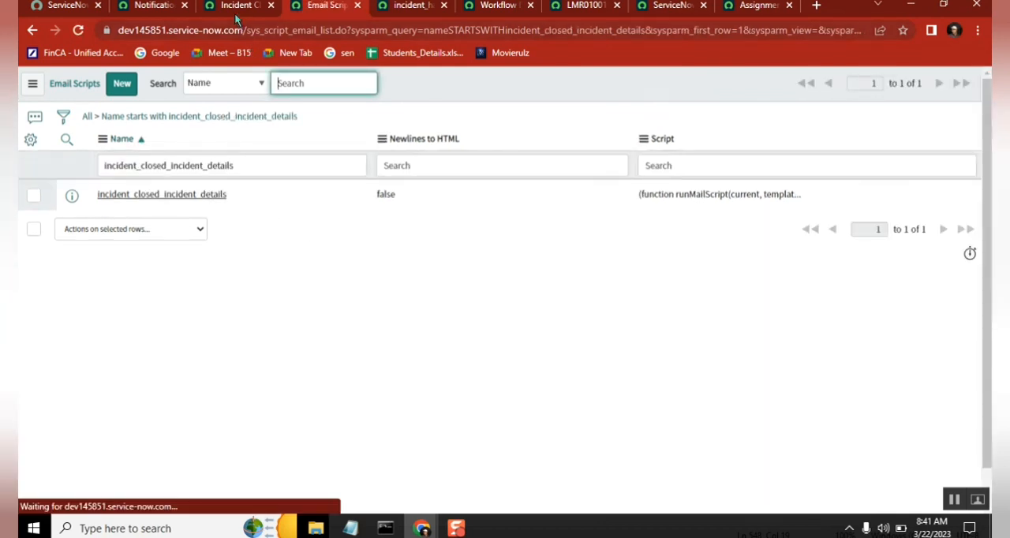
Step: Copy incident_take_me_to_the_incident from the notification's Message HTML and filter the Email Scripts list by that name
{"action": "left_click", "coordinate": [237, 12]}
{"action": "left_click", "coordinate": [408, 387]}
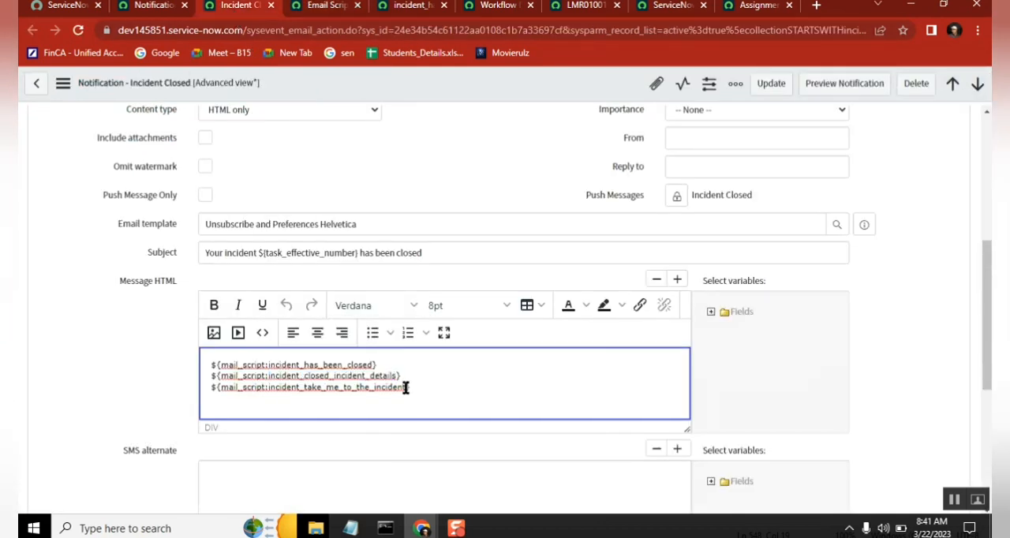
{"action": "left_click", "coordinate": [269, 386], "text": "shift"}
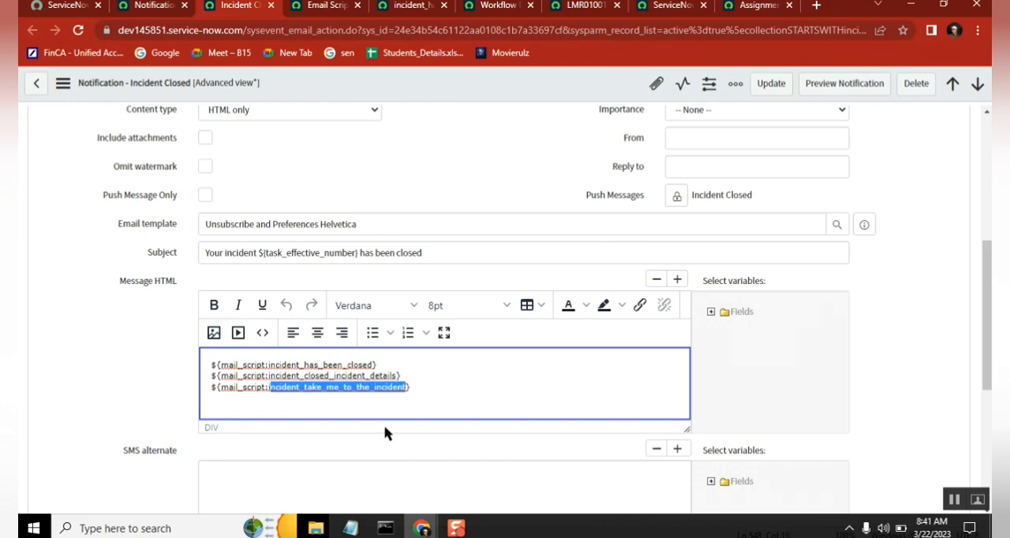
{"action": "left_click", "coordinate": [325, 9]}
{"action": "left_click", "coordinate": [285, 166]}
{"action": "key", "text": "ctrl+a"}
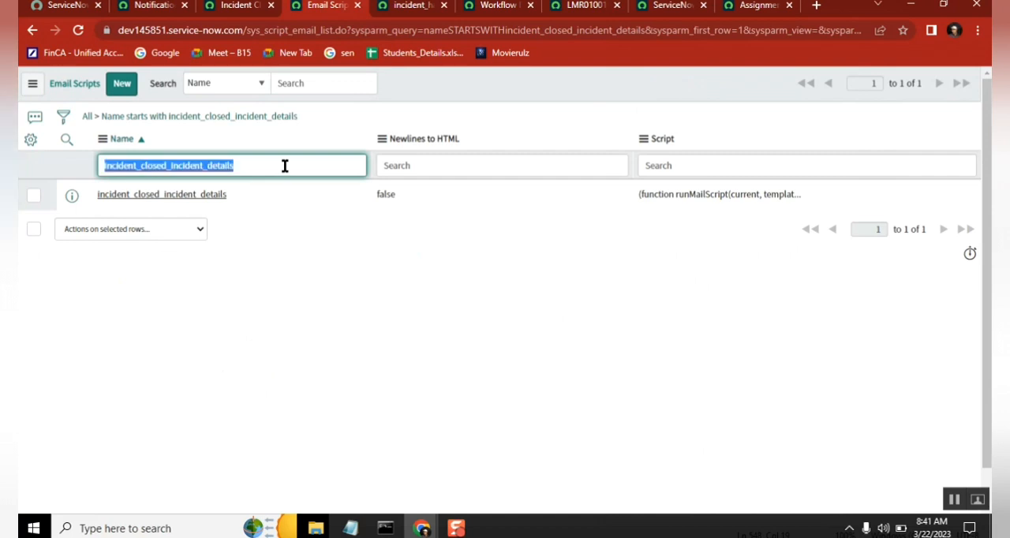
Step: Examine the template.print lines of the incident_has_been_closed email script, including the gs.getMessage text and its HTML formatting tags
{"action": "key", "text": "ctrl+Tab"}
{"action": "left_click", "coordinate": [463, 409]}
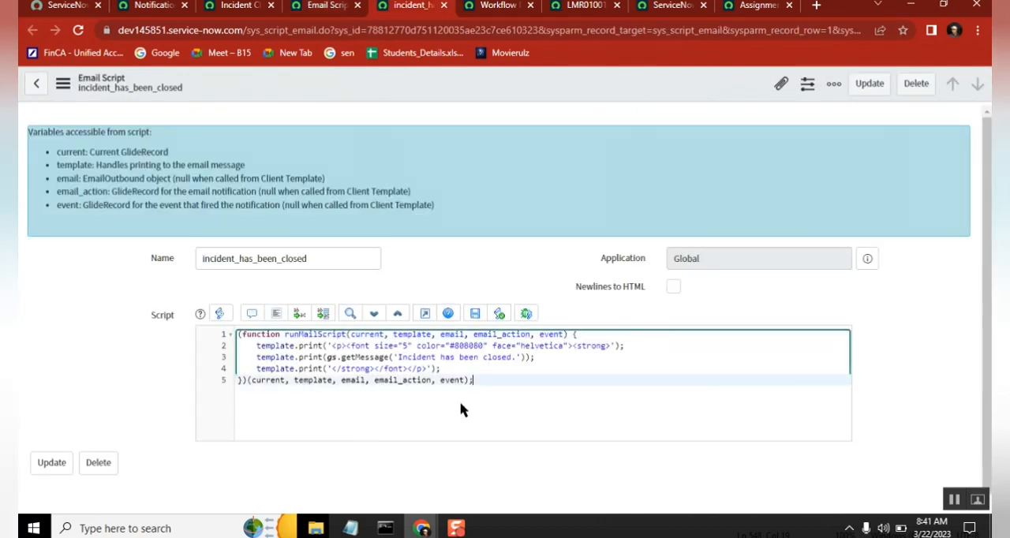
{"action": "double_click", "coordinate": [316, 345]}
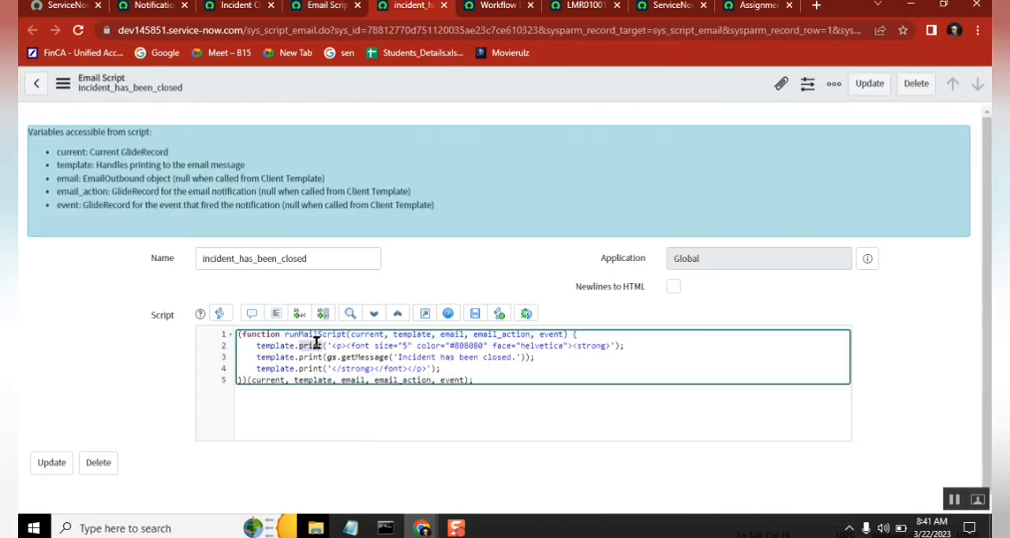
{"action": "left_click", "coordinate": [634, 344]}
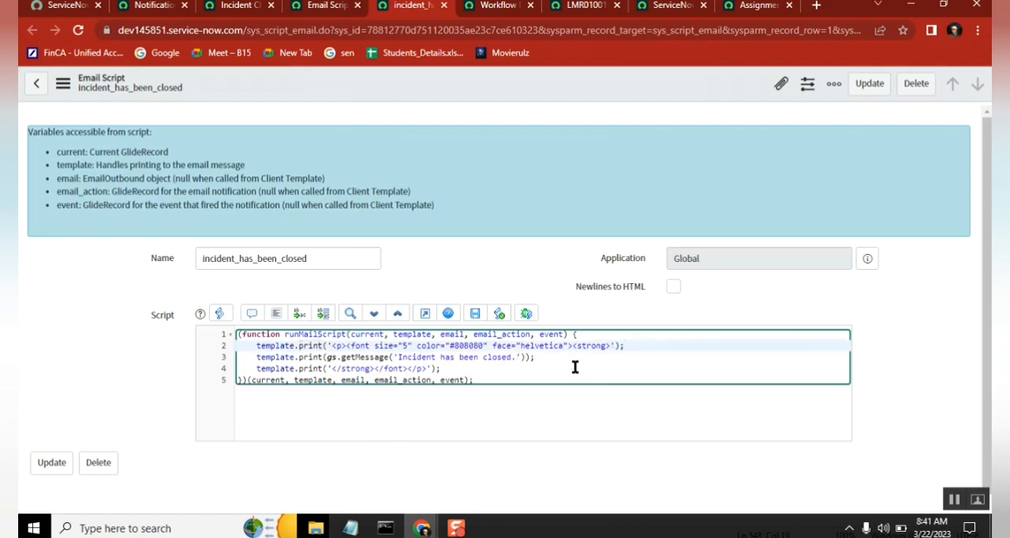
{"action": "left_click", "coordinate": [519, 358]}
{"action": "left_click", "coordinate": [399, 358], "text": "shift"}
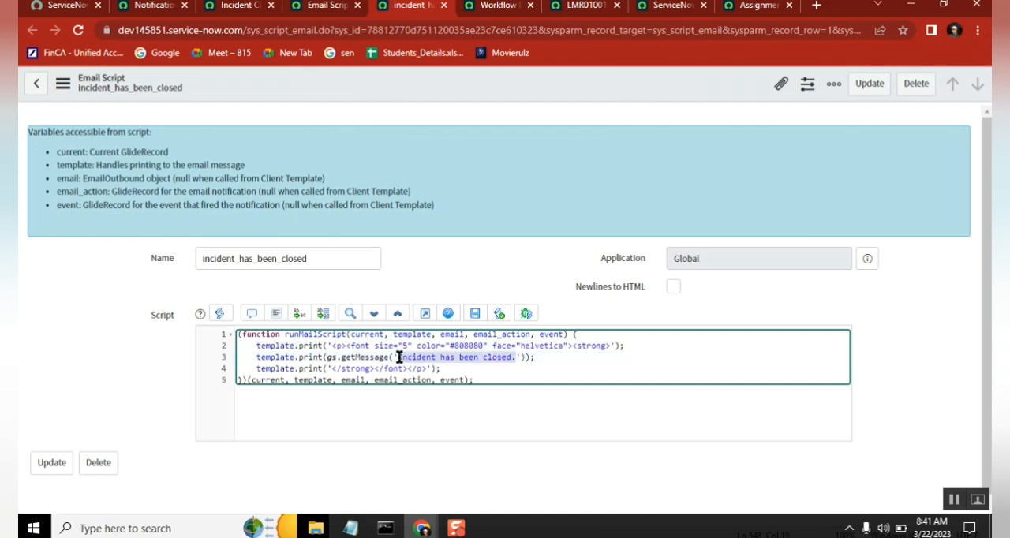
{"action": "double_click", "coordinate": [395, 369]}
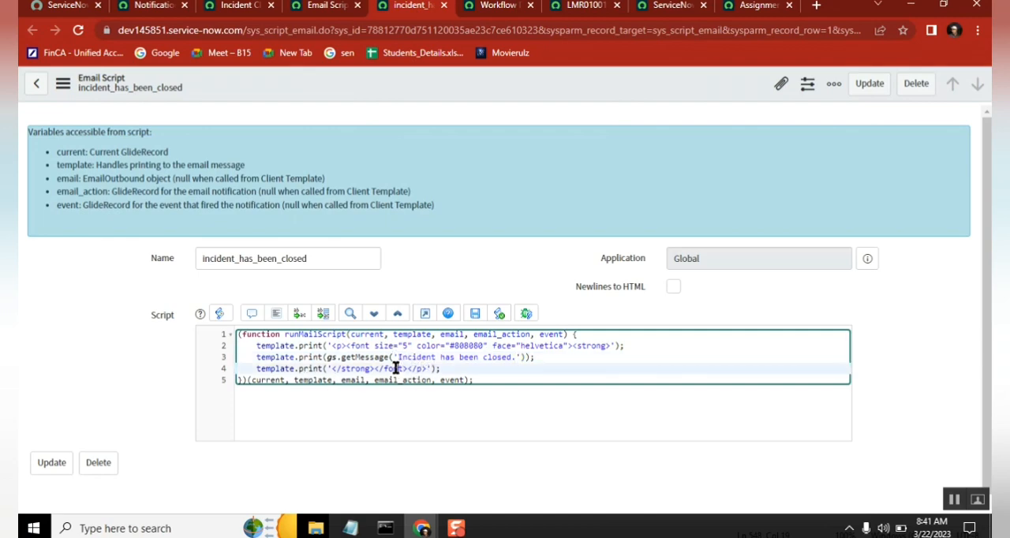
{"action": "double_click", "coordinate": [363, 345]}
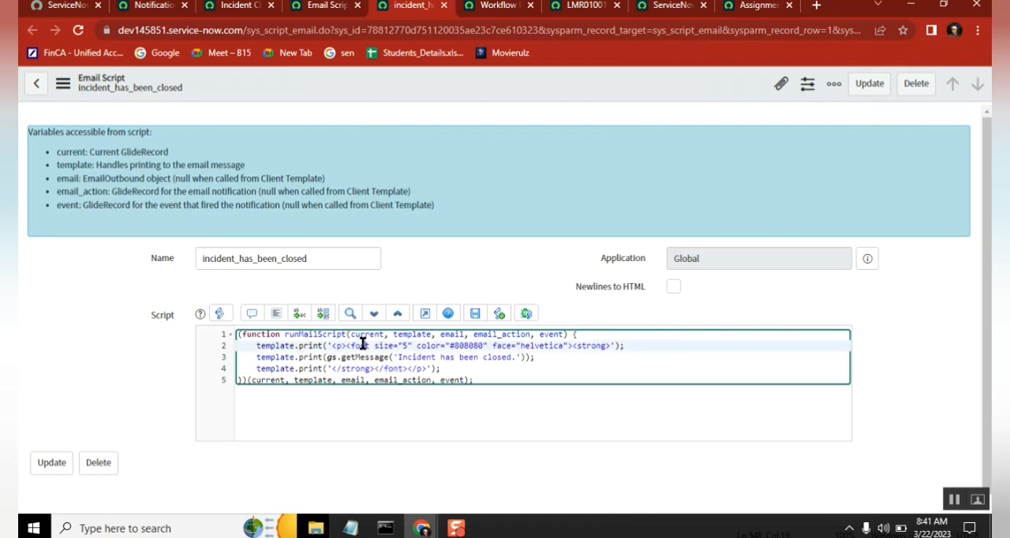
{"action": "double_click", "coordinate": [427, 370]}
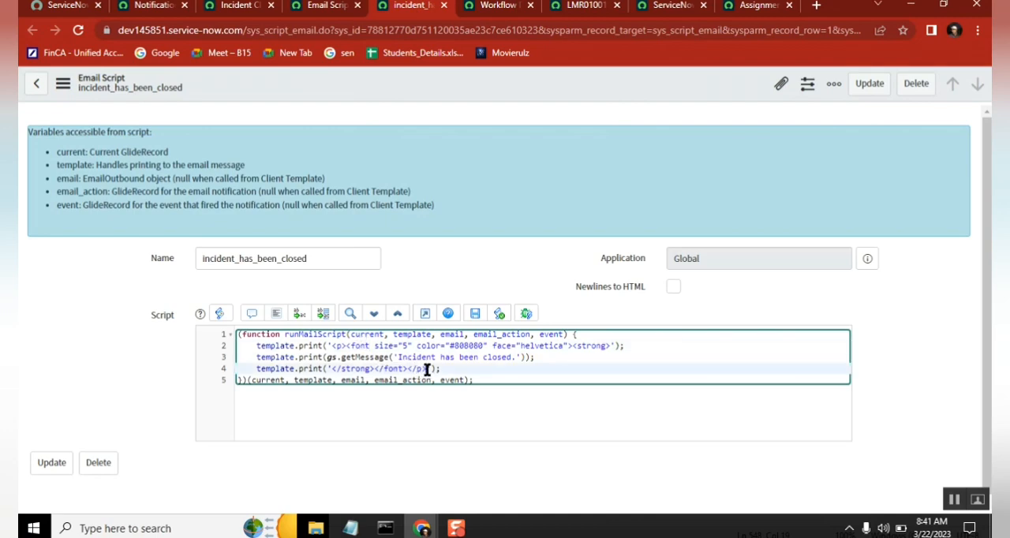
{"action": "left_click", "coordinate": [553, 357]}
{"action": "left_click", "coordinate": [258, 358], "text": "shift"}
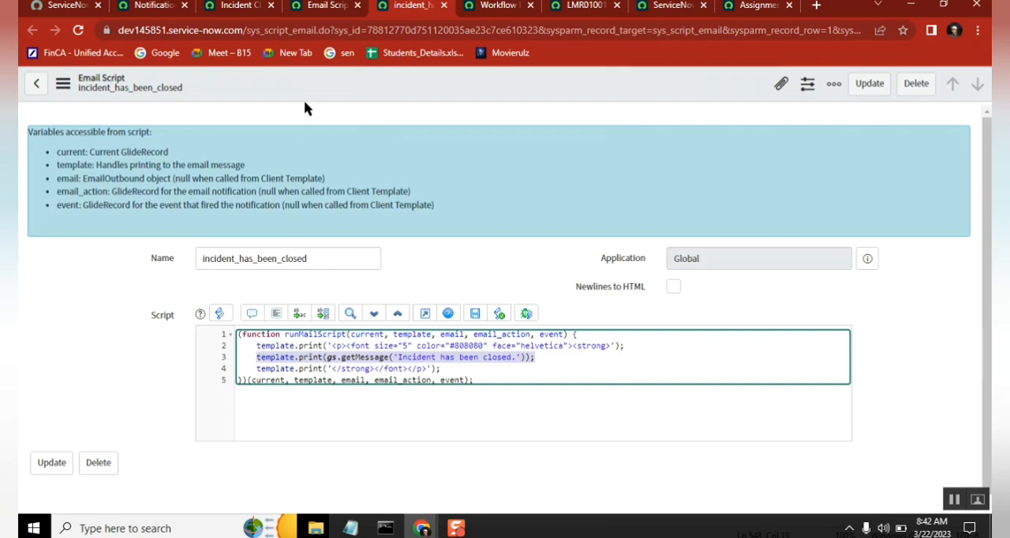
Step: Preview the Incident Closed notification to check its body heading, and return to the incident_has_been_closed script
{"action": "left_click", "coordinate": [157, 6]}
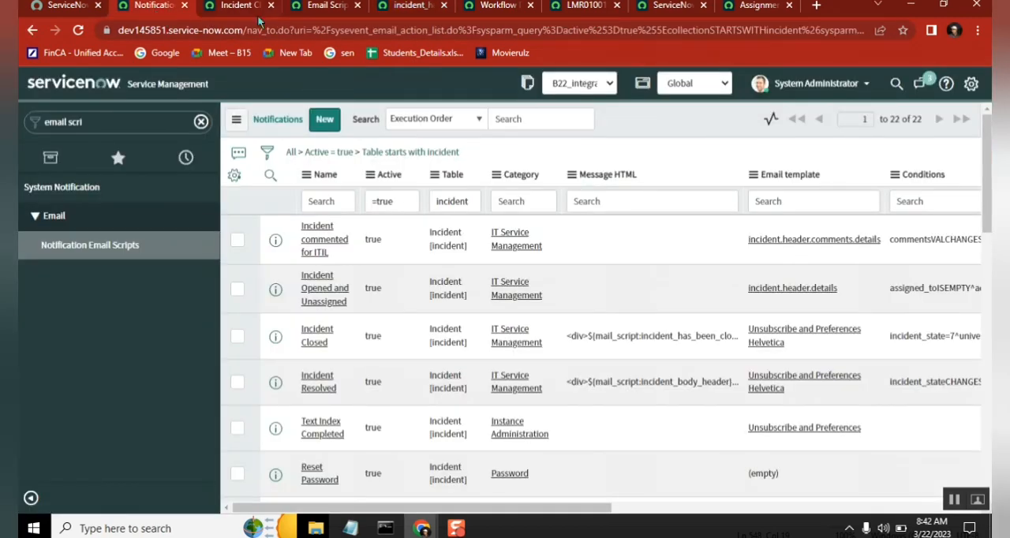
{"action": "left_click", "coordinate": [228, 11]}
{"action": "left_click", "coordinate": [846, 86]}
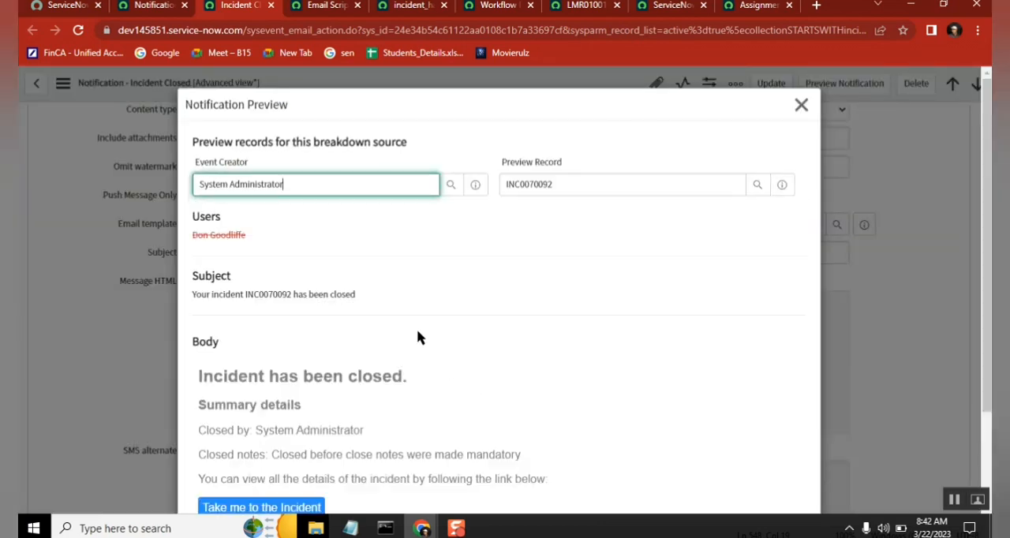
{"action": "key", "text": "alt+Tab"}
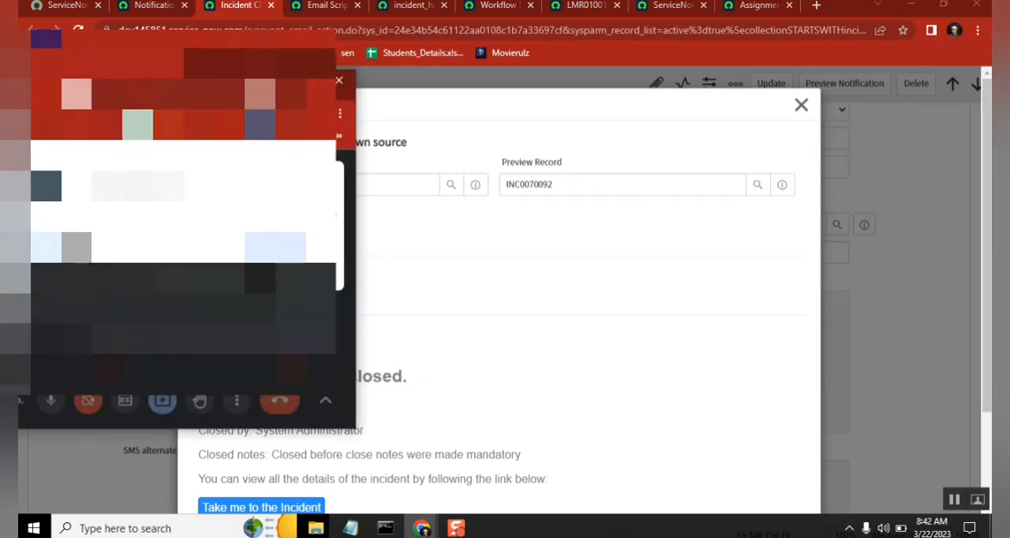
{"action": "left_click", "coordinate": [331, 12]}
{"action": "left_click", "coordinate": [413, 11]}
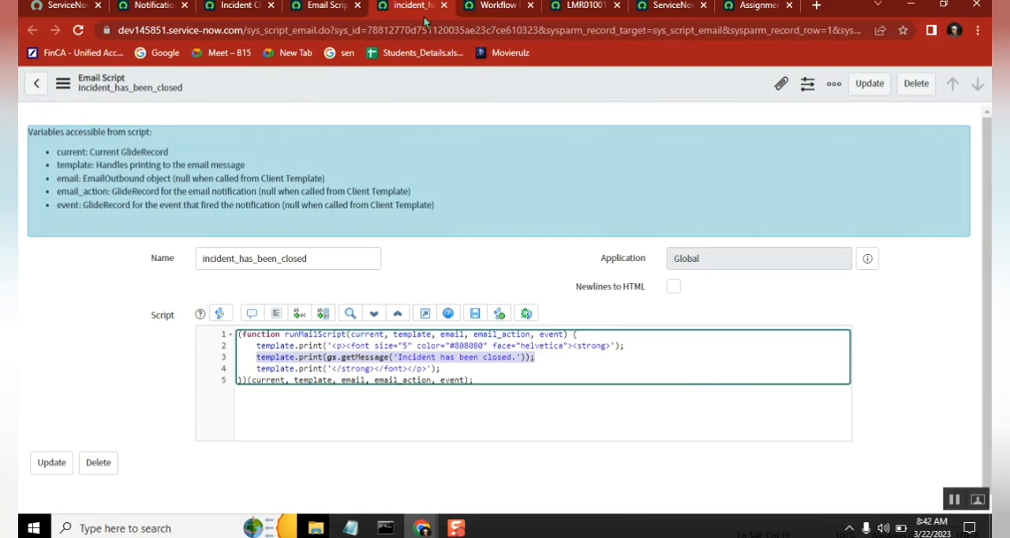
Step: Open the incident_take_me_to_the_incident email script in a new browser tab and examine its link, message and button styling code
{"action": "left_click", "coordinate": [319, 8]}
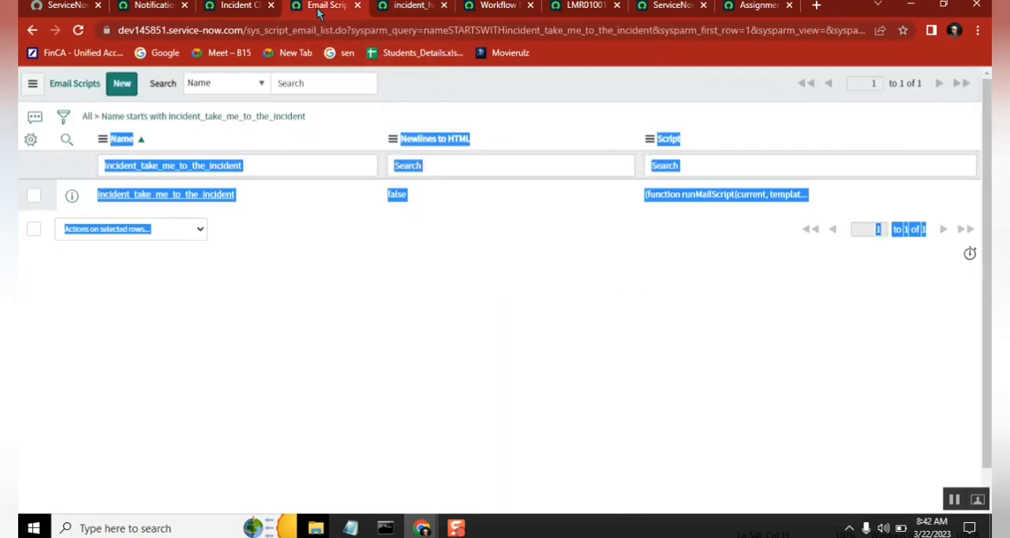
{"action": "left_click", "coordinate": [416, 10]}
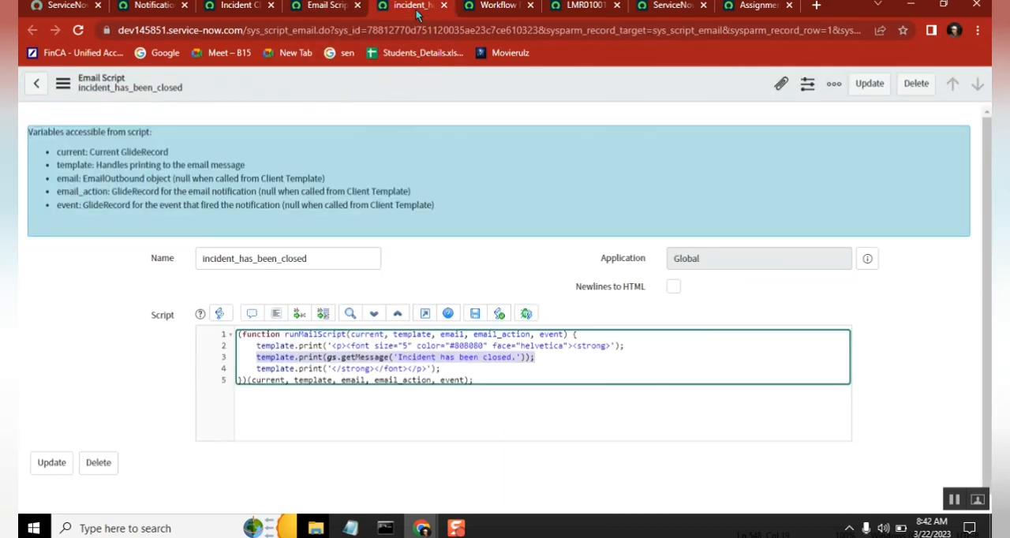
{"action": "left_click", "coordinate": [490, 16]}
{"action": "left_click", "coordinate": [401, 14]}
{"action": "left_click", "coordinate": [319, 8]}
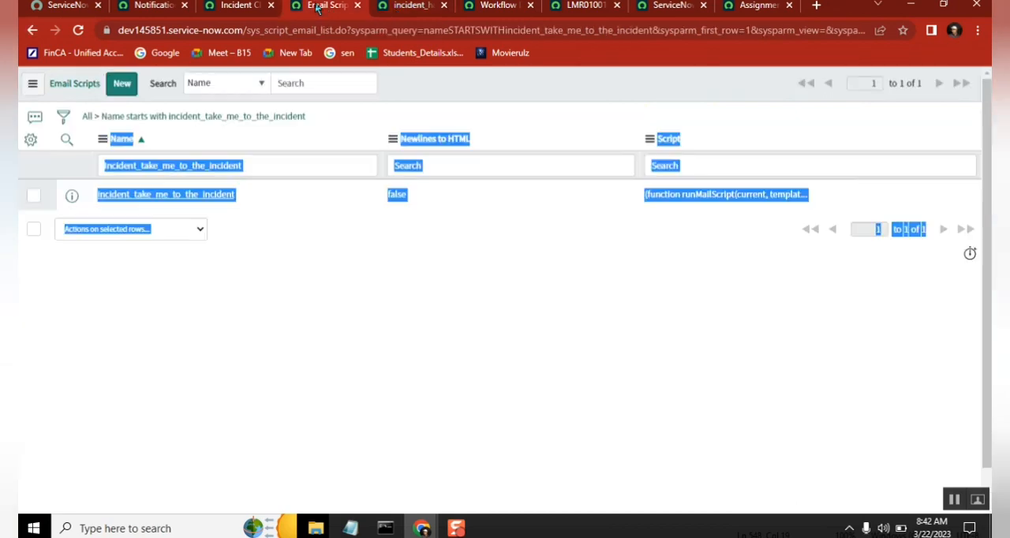
{"action": "middle_click", "coordinate": [216, 198]}
{"action": "left_click", "coordinate": [363, 8]}
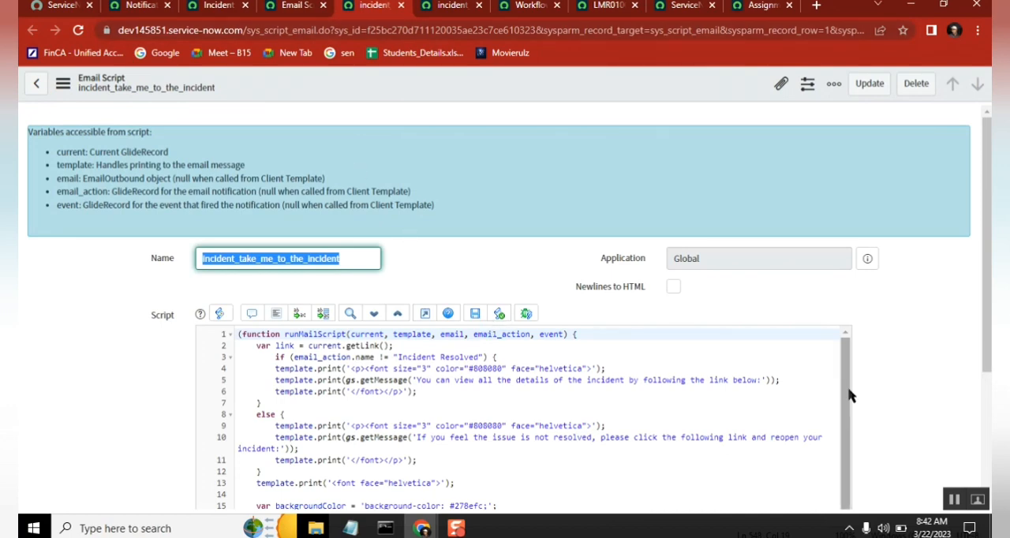
{"action": "left_click_drag", "start_coordinate": [987, 231], "coordinate": [986, 312]}
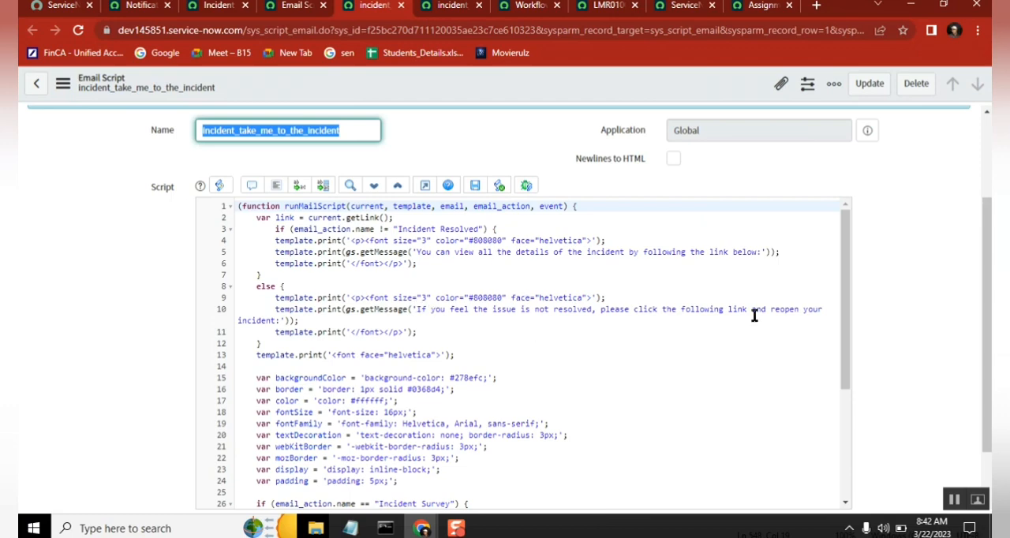
{"action": "left_click_drag", "start_coordinate": [844, 252], "coordinate": [849, 186]}
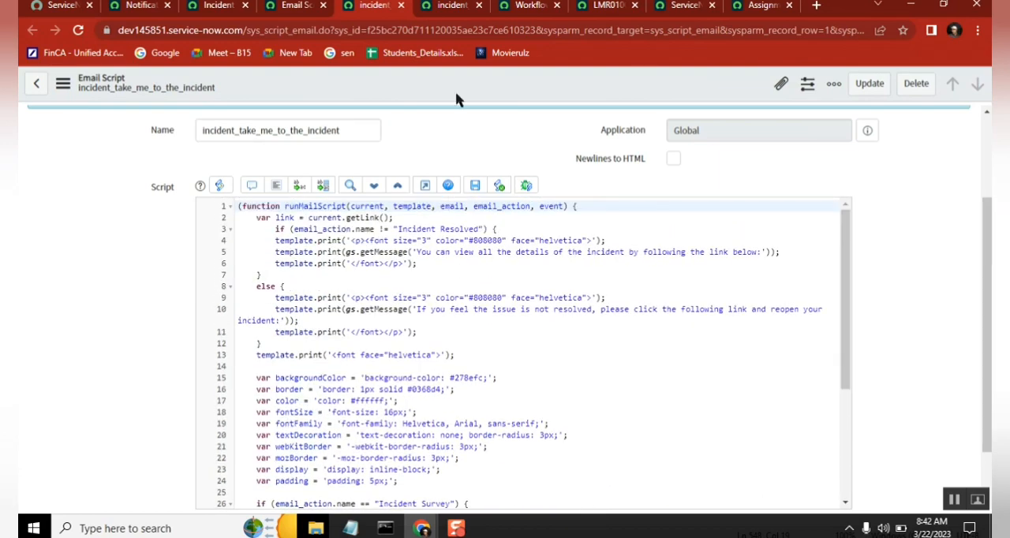
Step: Compare the incident link section of the notification preview with the script's Incident Resolved condition, and return to the Email Scripts list
{"action": "left_click", "coordinate": [209, 15]}
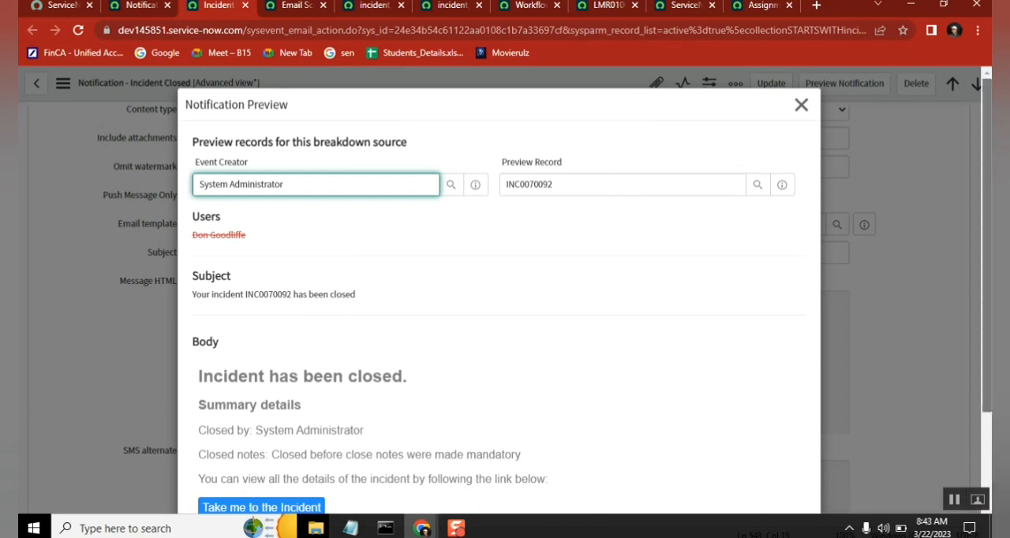
{"action": "scroll", "coordinate": [987, 245], "scroll_direction": "down", "scroll_amount": 2}
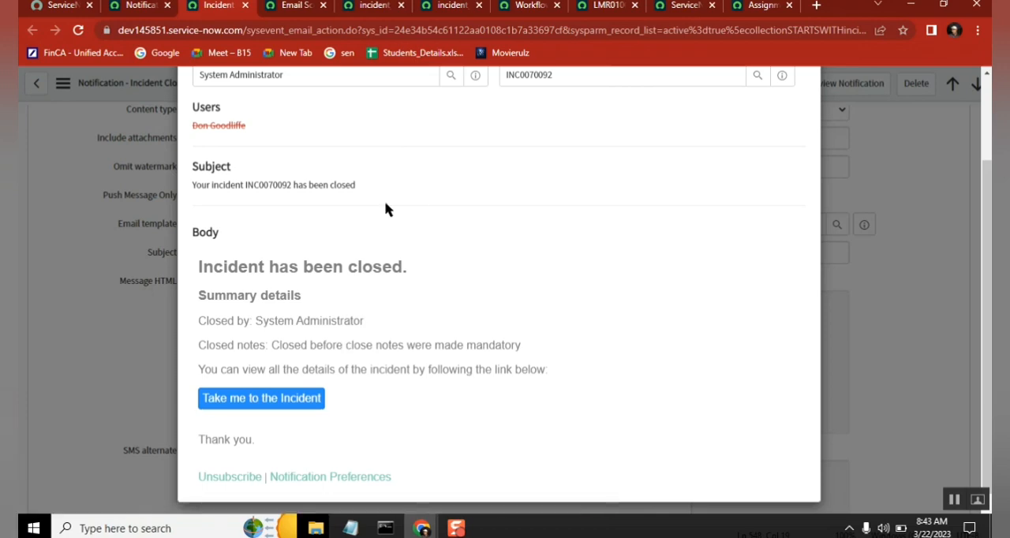
{"action": "left_click", "coordinate": [367, 16]}
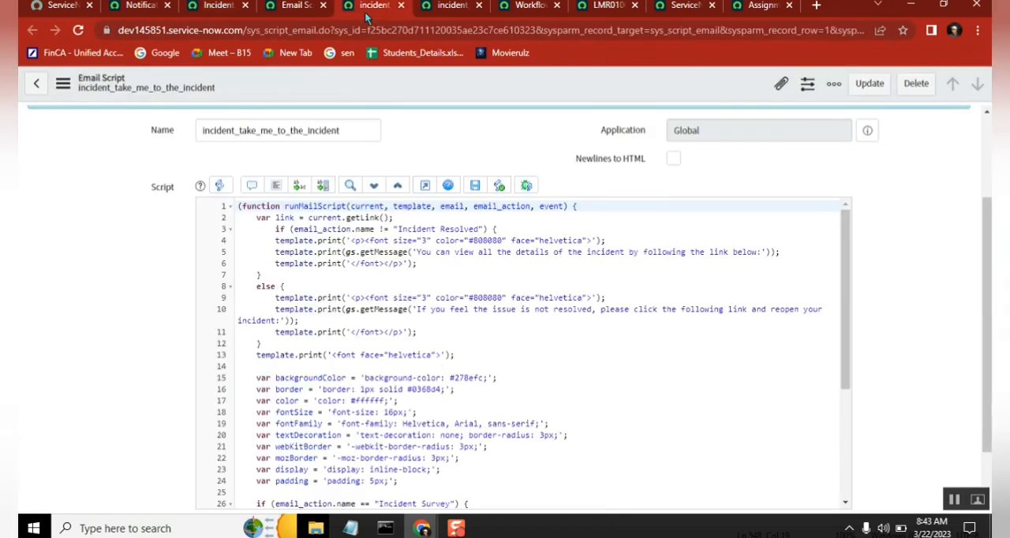
{"action": "double_click", "coordinate": [427, 228]}
{"action": "left_click", "coordinate": [285, 17]}
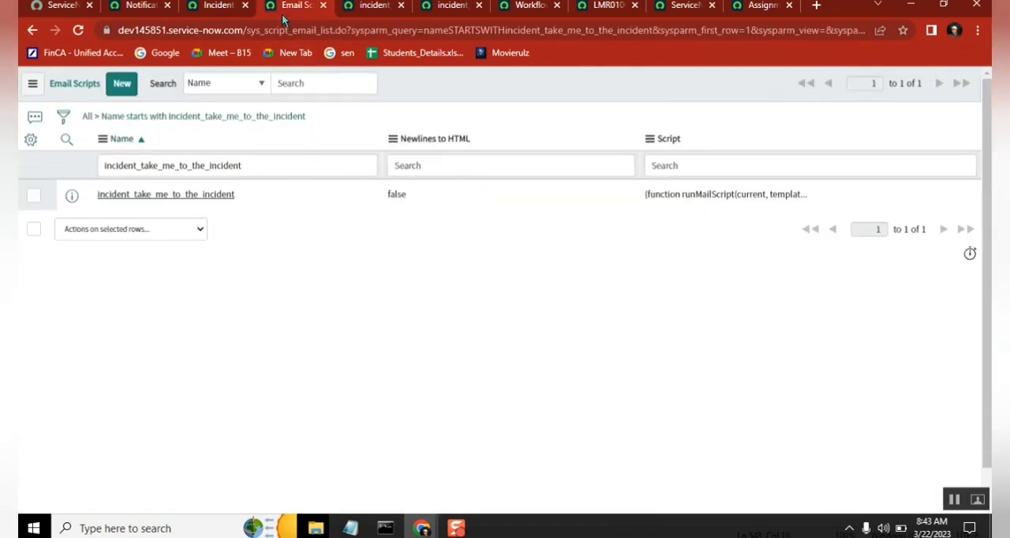
Step: Check the Incident Closed preview, and examine the "You can view all the details of the incident" message line in the incident_take_me_to_the_incident script
{"action": "left_click", "coordinate": [213, 12]}
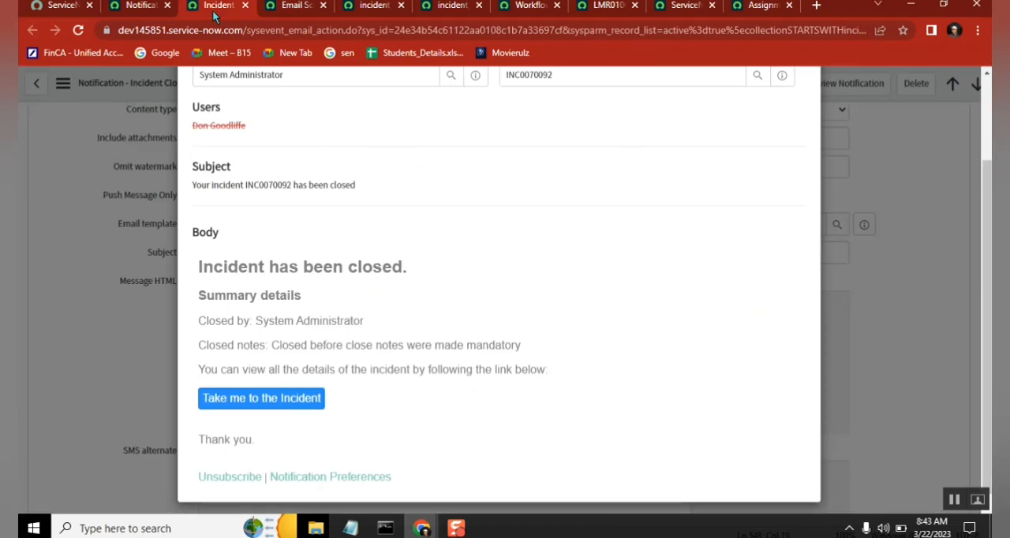
{"action": "left_click", "coordinate": [298, 16]}
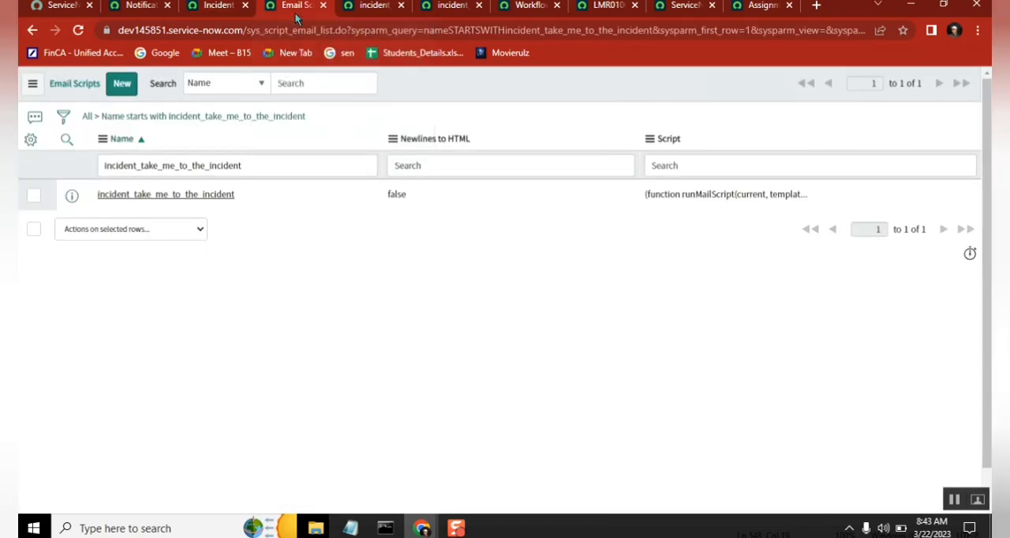
{"action": "left_click", "coordinate": [373, 13]}
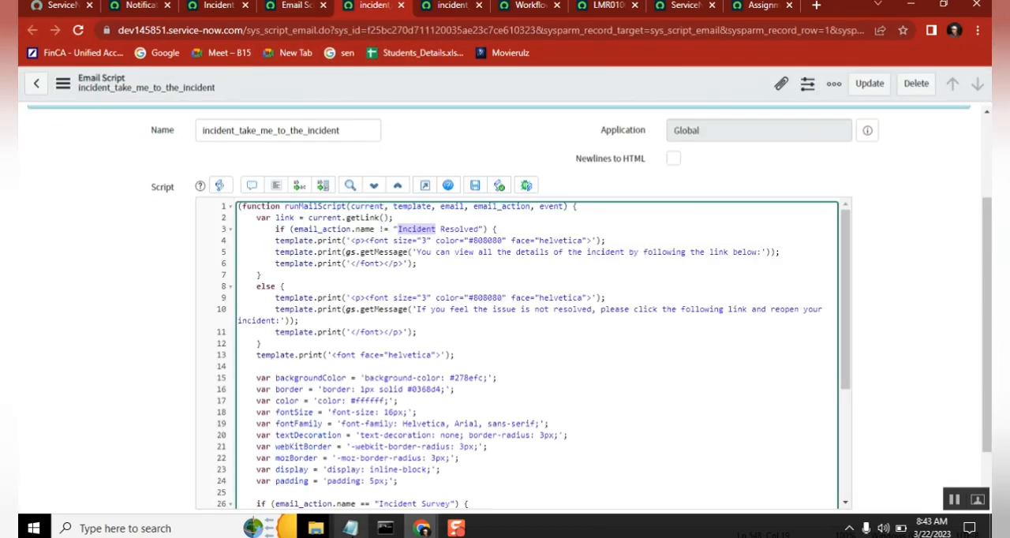
{"action": "left_click", "coordinate": [350, 528]}
{"action": "left_click", "coordinate": [352, 529]}
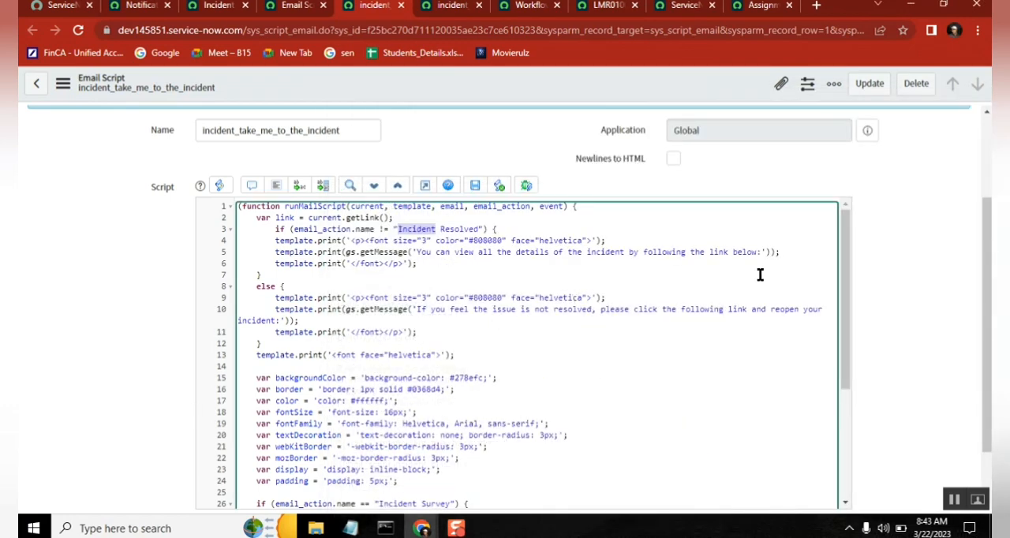
{"action": "double_click", "coordinate": [464, 253]}
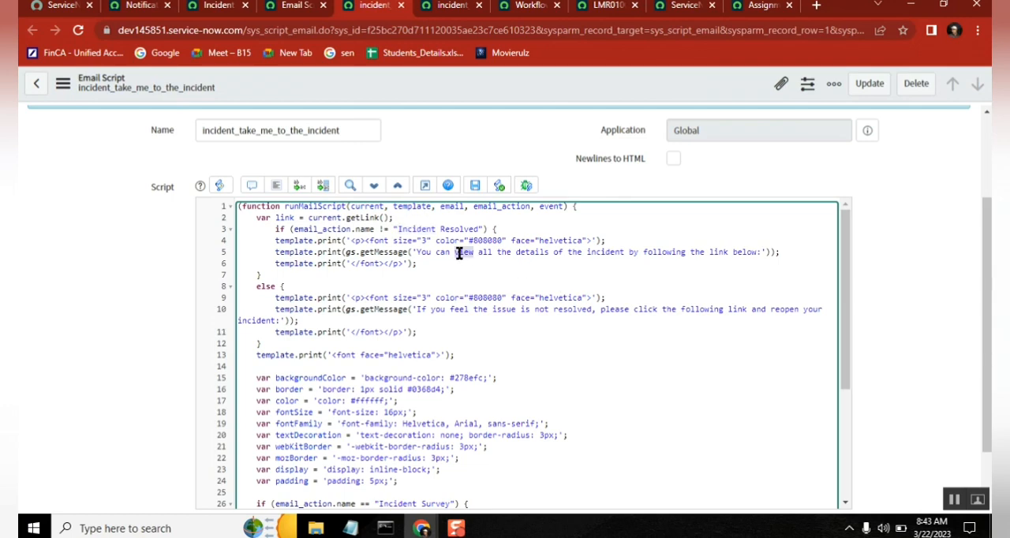
{"action": "left_click", "coordinate": [559, 330]}
{"action": "double_click", "coordinate": [544, 254]}
{"action": "left_click", "coordinate": [745, 253]}
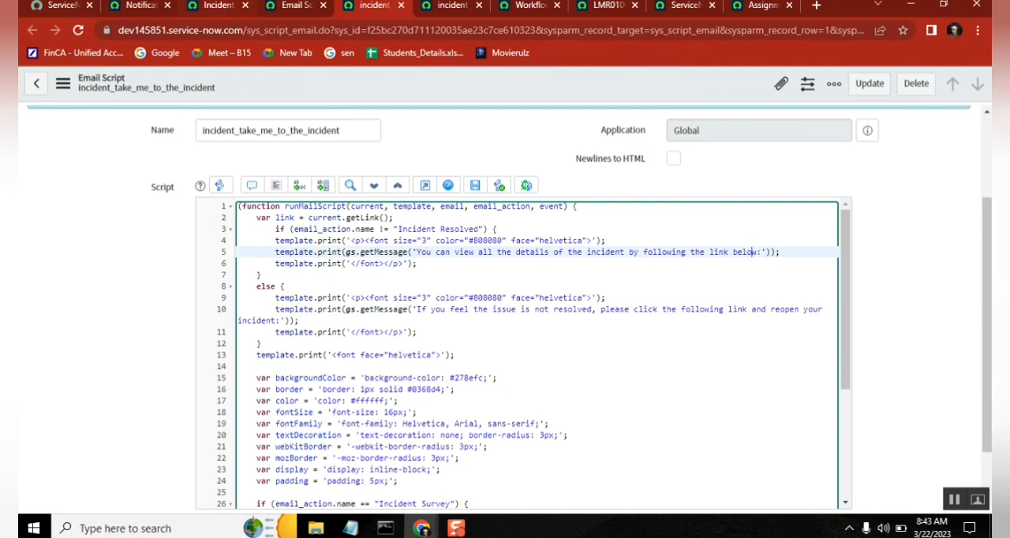
Step: Locate the "You can view all the details of the incident" sentence in the Incident Closed preview body, and return to its script
{"action": "left_click", "coordinate": [221, 13]}
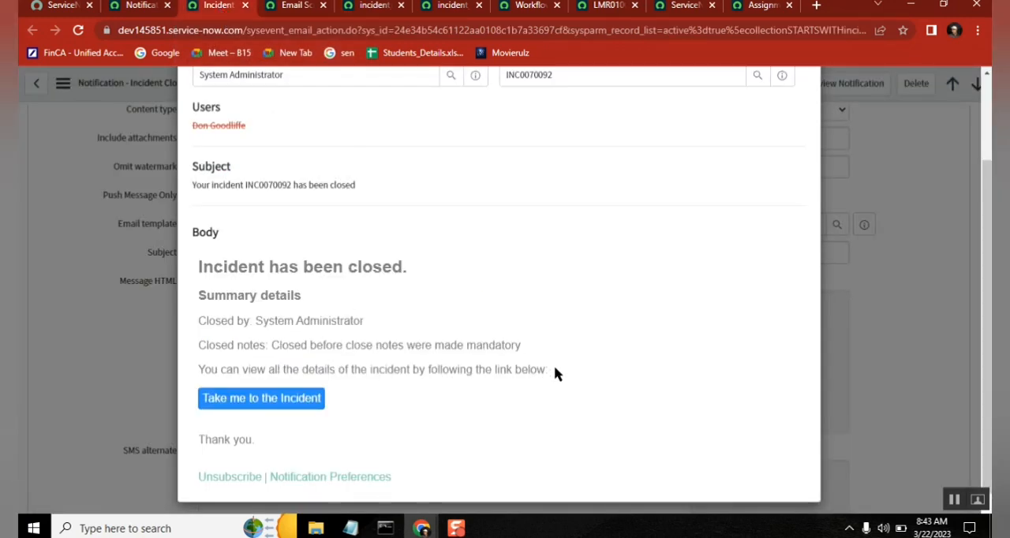
{"action": "left_click_drag", "start_coordinate": [554, 365], "coordinate": [199, 367]}
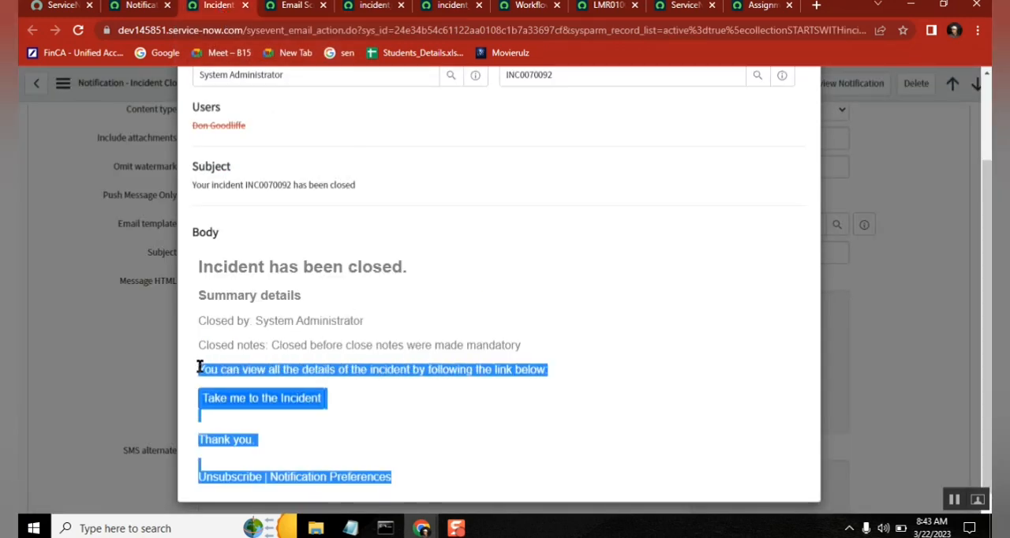
{"action": "left_click", "coordinate": [198, 367]}
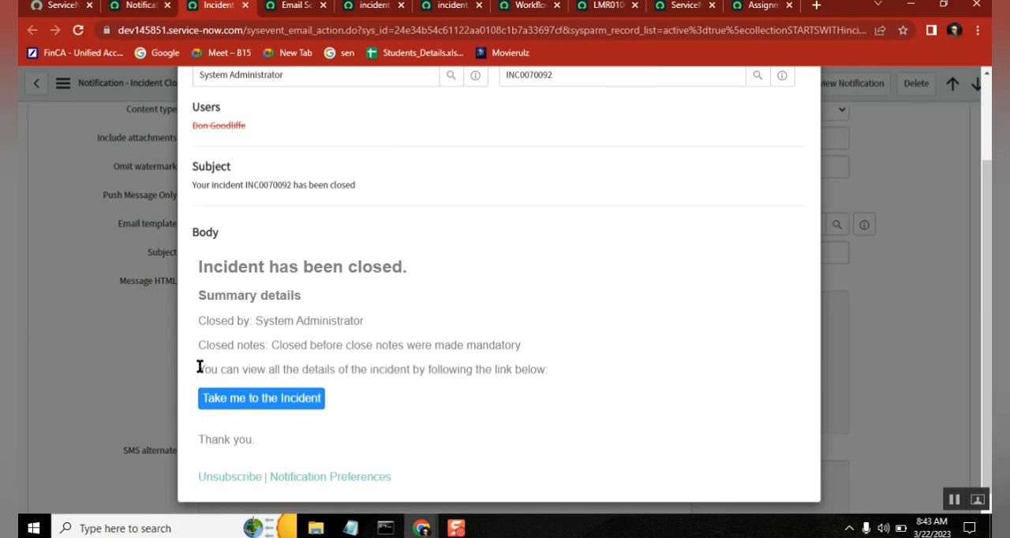
{"action": "left_click", "coordinate": [369, 7]}
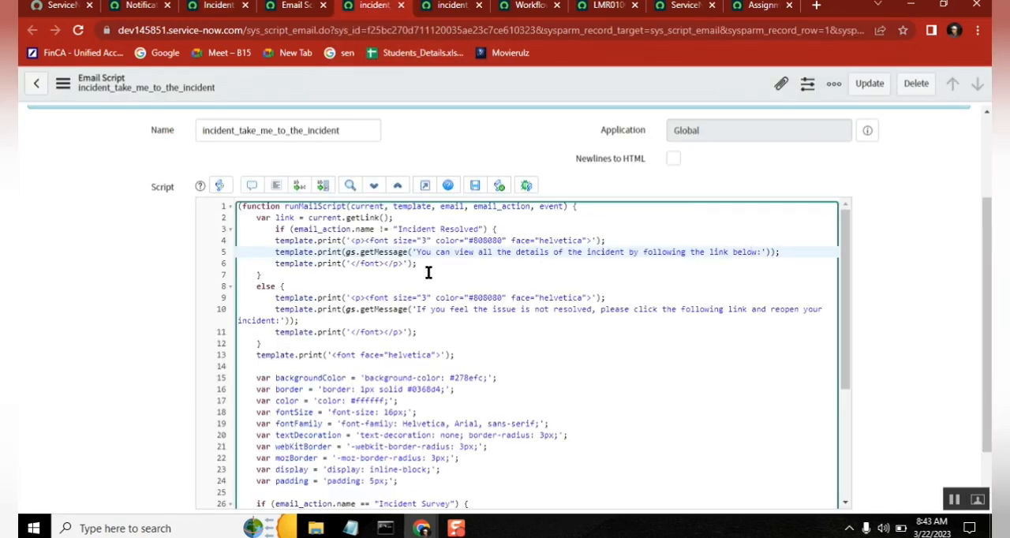
Step: Examine the script's if and else message branches, then read through the button style variables to the end of the code
{"action": "left_click_drag", "start_coordinate": [428, 265], "coordinate": [260, 218]}
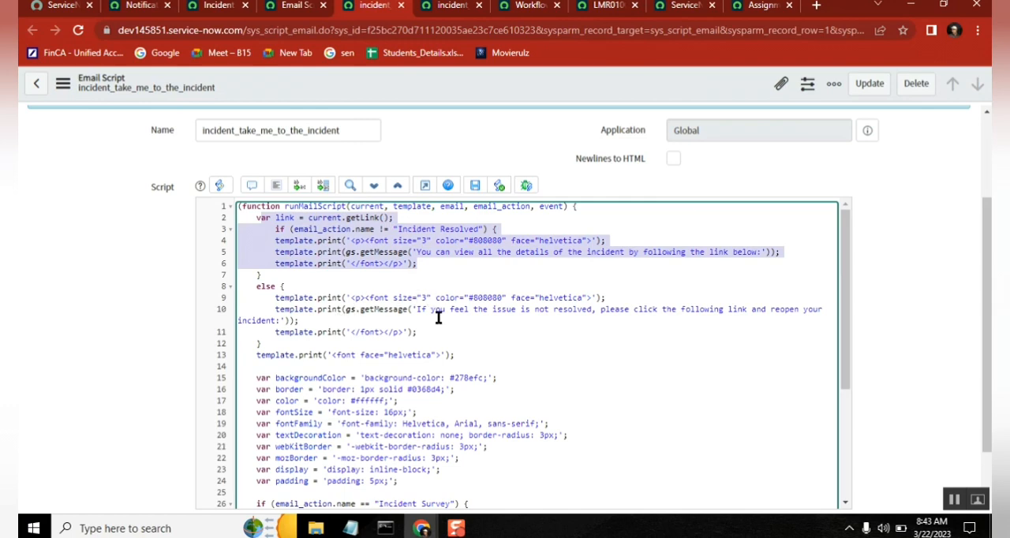
{"action": "left_click_drag", "start_coordinate": [305, 319], "coordinate": [278, 297]}
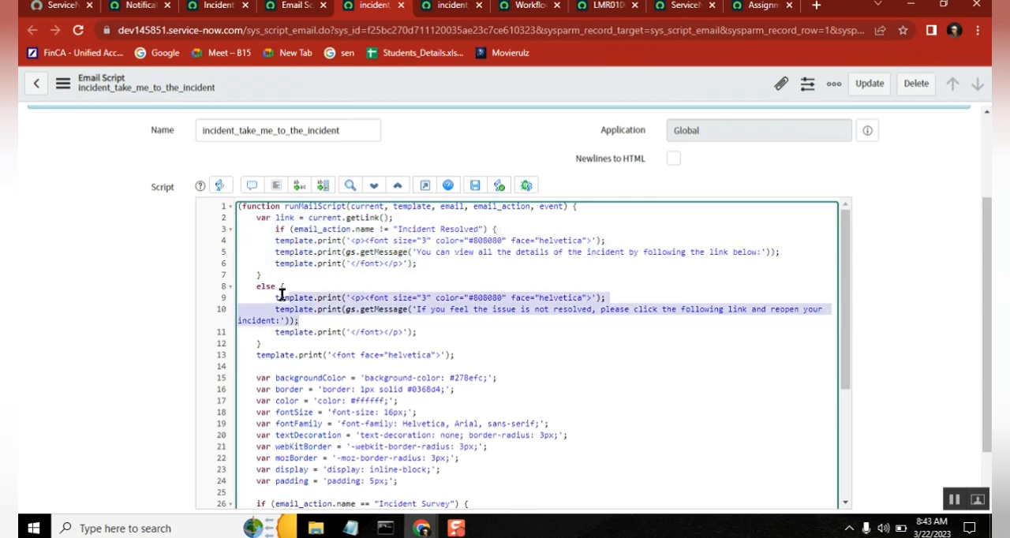
{"action": "left_click", "coordinate": [475, 354]}
{"action": "key", "text": "Down"}
{"action": "key", "text": "Down"}
{"action": "key", "text": "Down"}
{"action": "key", "text": "Down"}
{"action": "key", "text": "Down"}
{"action": "key", "text": "Down"}
{"action": "key", "text": "Down"}
{"action": "key", "text": "Down"}
{"action": "key", "text": "Down"}
{"action": "key", "text": "Down"}
{"action": "key", "text": "Down"}
{"action": "key", "text": "Down"}
{"action": "key", "text": "Down"}
{"action": "key", "text": "Down"}
{"action": "key", "text": "Down"}
{"action": "key", "text": "Down"}
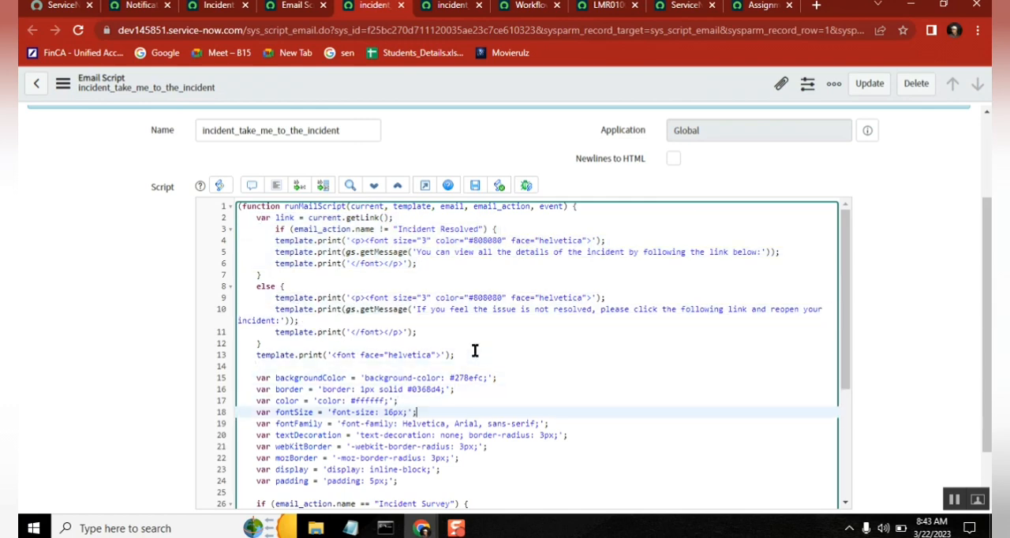
{"action": "key", "text": "Down"}
{"action": "key", "text": "Down"}
{"action": "key", "text": "Down"}
{"action": "key", "text": "Down"}
{"action": "key", "text": "Down"}
{"action": "key", "text": "Down"}
{"action": "key", "text": "Down"}
{"action": "key", "text": "Down"}
{"action": "key", "text": "Down"}
{"action": "key", "text": "Down"}
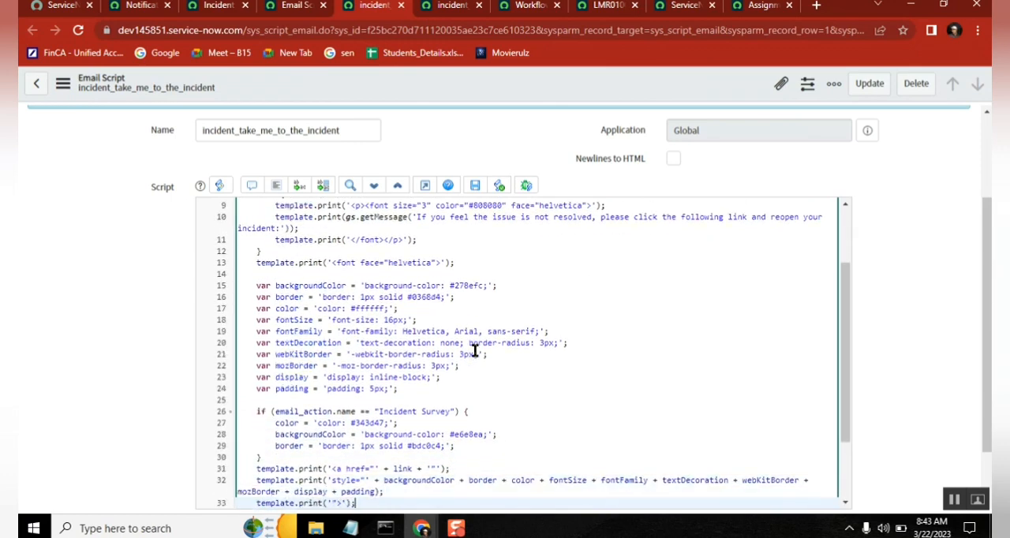
{"action": "key", "text": "Down"}
{"action": "key", "text": "Down"}
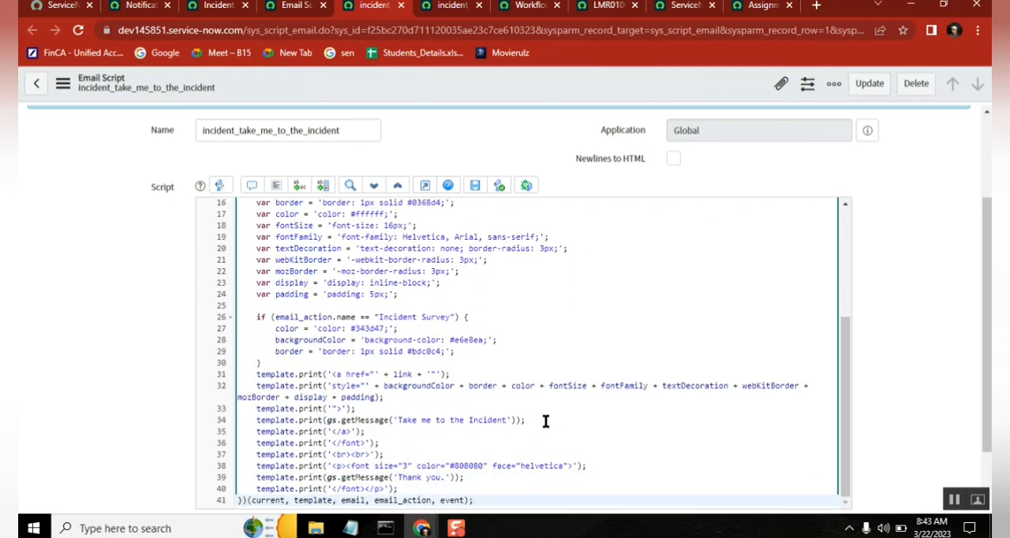
Step: Examine the "Take me to the Incident" and "Thank you." message lines and the link variable in the anchor's href
{"action": "left_click_drag", "start_coordinate": [545, 420], "coordinate": [371, 419]}
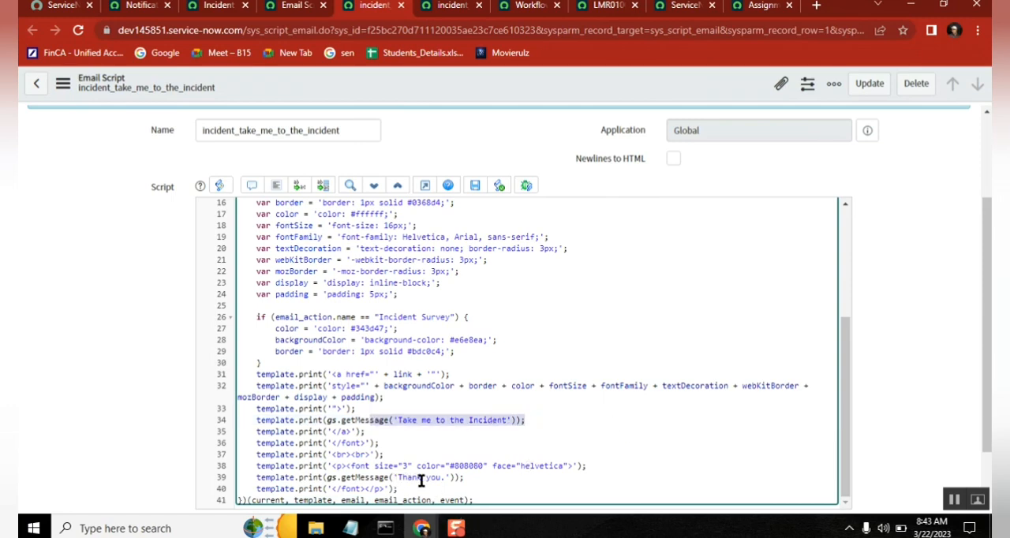
{"action": "left_click", "coordinate": [447, 477]}
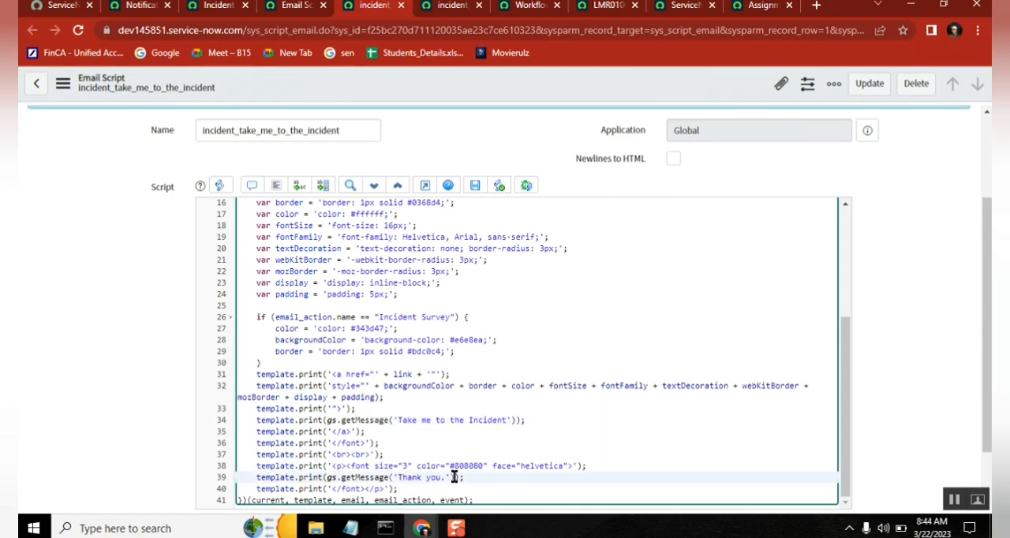
{"action": "left_click", "coordinate": [424, 423]}
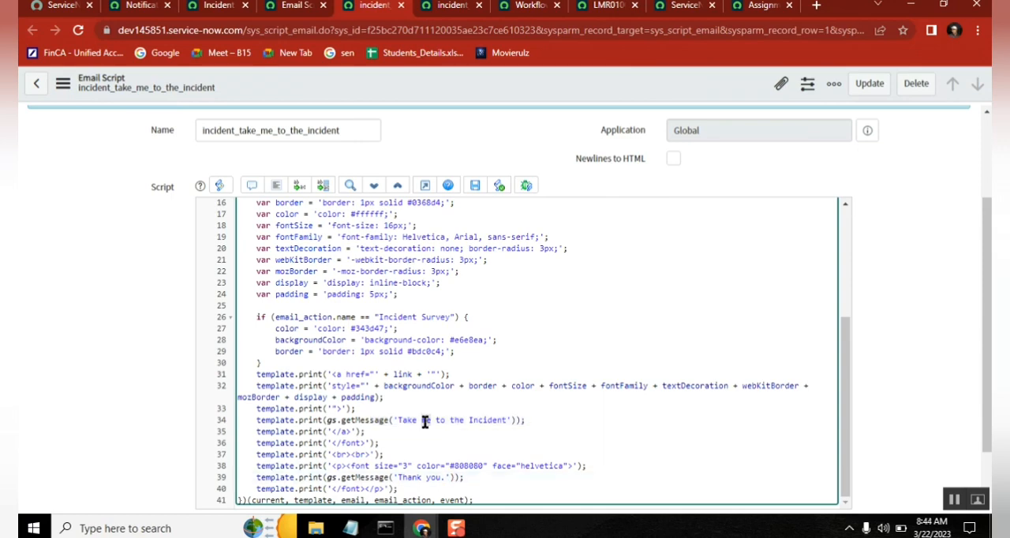
{"action": "left_click_drag", "start_coordinate": [537, 419], "coordinate": [381, 420]}
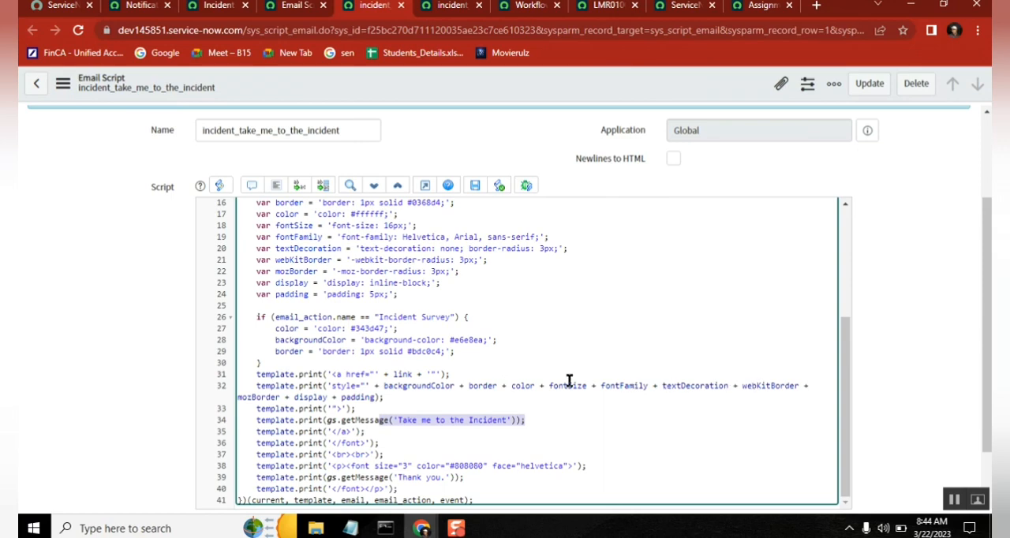
{"action": "left_click_drag", "start_coordinate": [422, 374], "coordinate": [378, 380]}
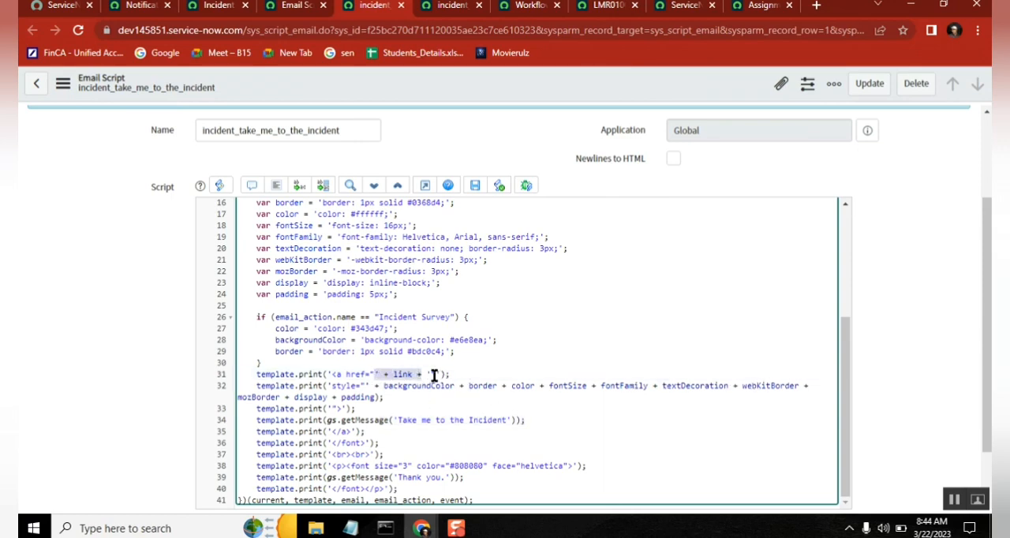
{"action": "left_click", "coordinate": [433, 376]}
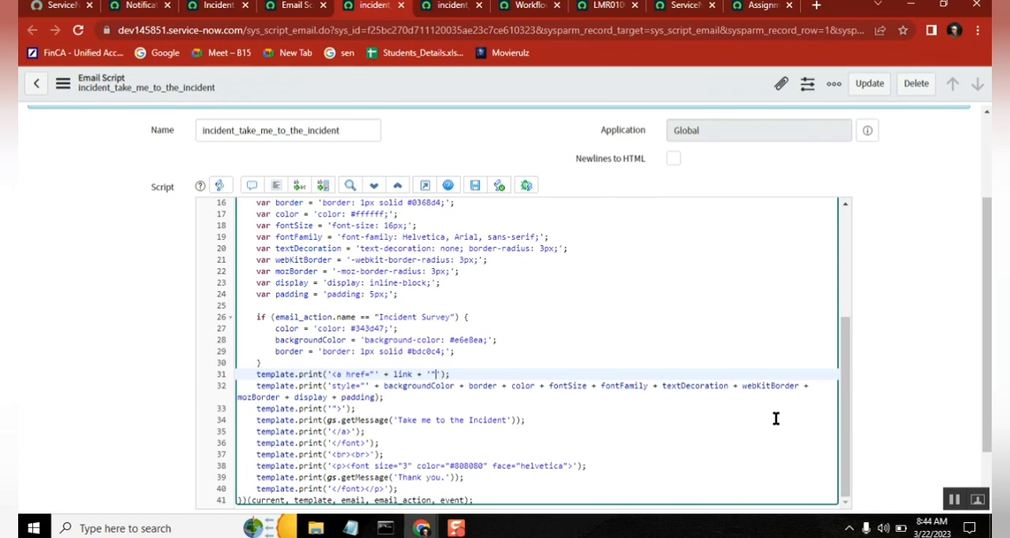
{"action": "mouse_move", "coordinate": [846, 368]}
{"action": "left_mouse_down"}
{"action": "mouse_move", "coordinate": [841, 311]}
{"action": "mouse_move", "coordinate": [843, 353]}
{"action": "left_mouse_up"}
Step: Review the incident Notifications list, the Incident Closed preview and the Email Scripts list, and return to the incident_take_me_to_the_incident script
{"action": "left_click", "coordinate": [144, 11]}
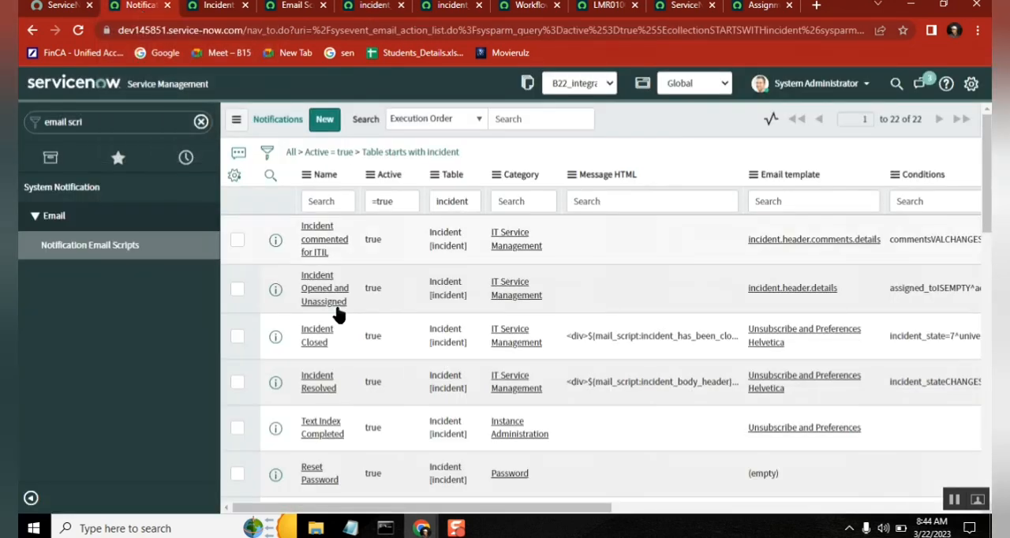
{"action": "left_click", "coordinate": [220, 6]}
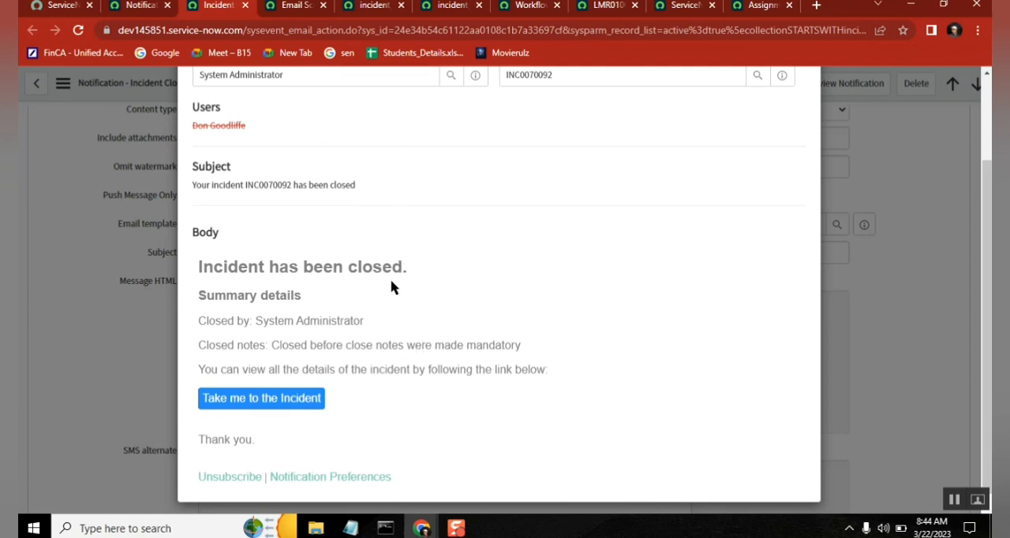
{"action": "left_click", "coordinate": [300, 7]}
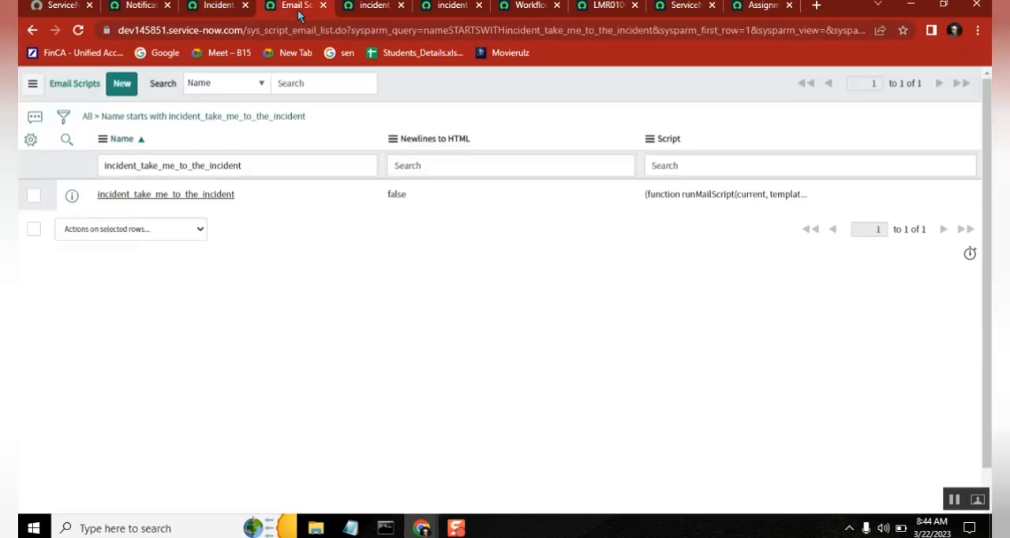
{"action": "left_click", "coordinate": [373, 8]}
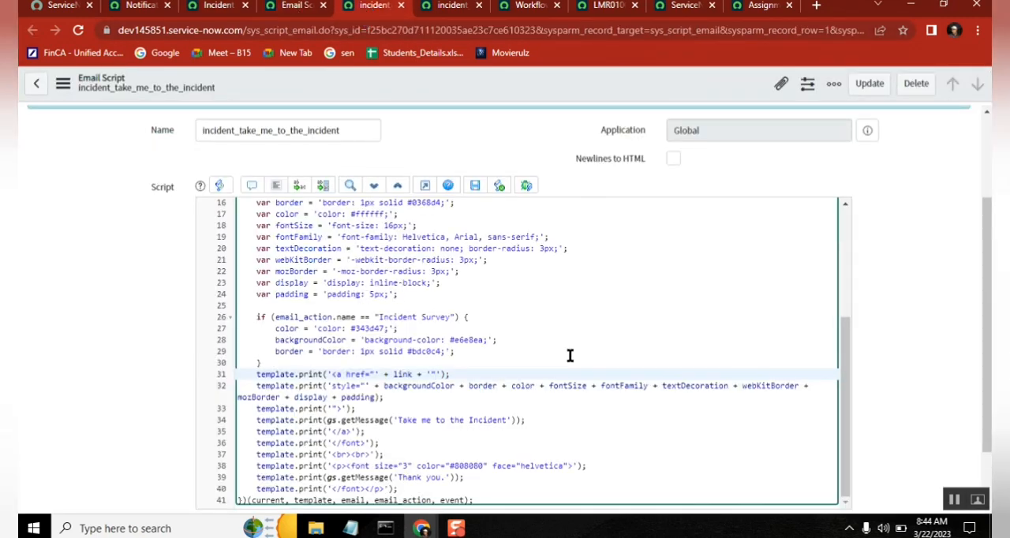
Step: Trace the style and link variables from their declarations to the anchor's template.print lines, and read on to the "Thank you." message
{"action": "left_click", "coordinate": [447, 397]}
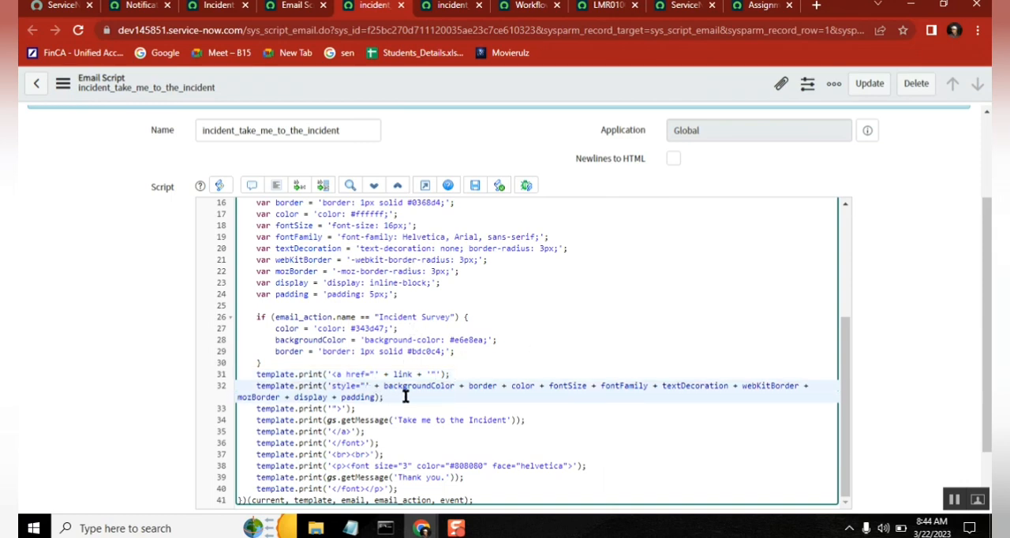
{"action": "left_click", "coordinate": [296, 203]}
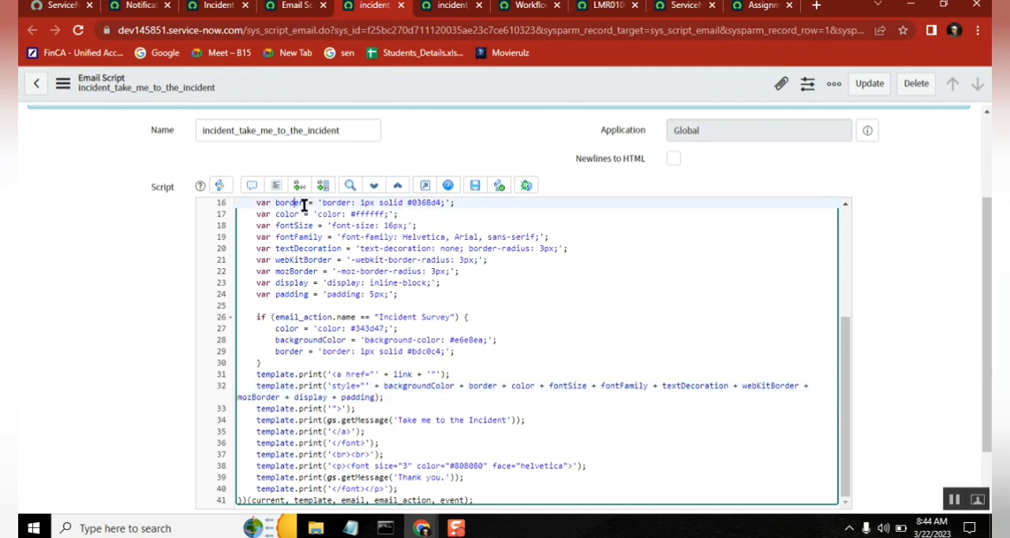
{"action": "left_click_drag", "start_coordinate": [845, 353], "coordinate": [837, 223]}
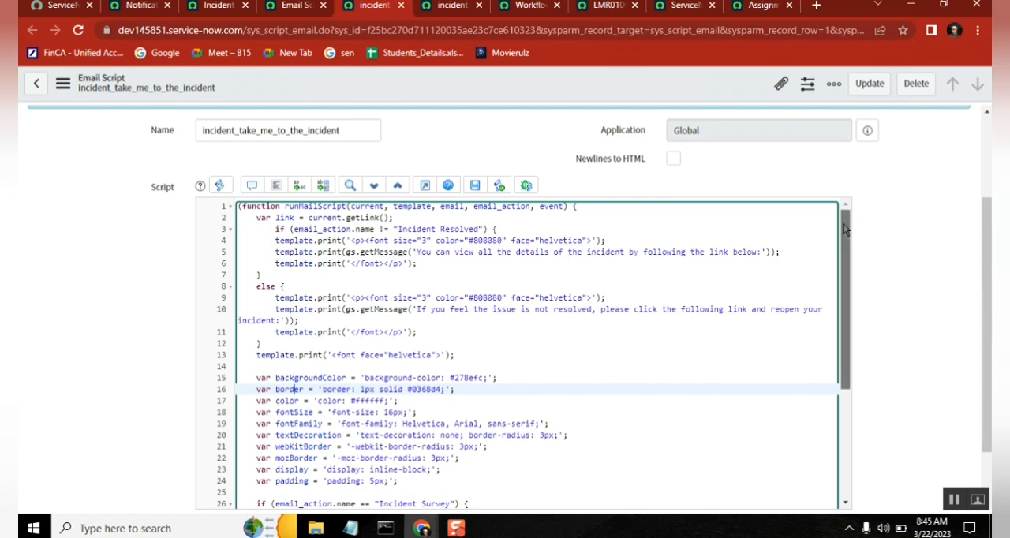
{"action": "left_click_drag", "start_coordinate": [846, 253], "coordinate": [851, 394]}
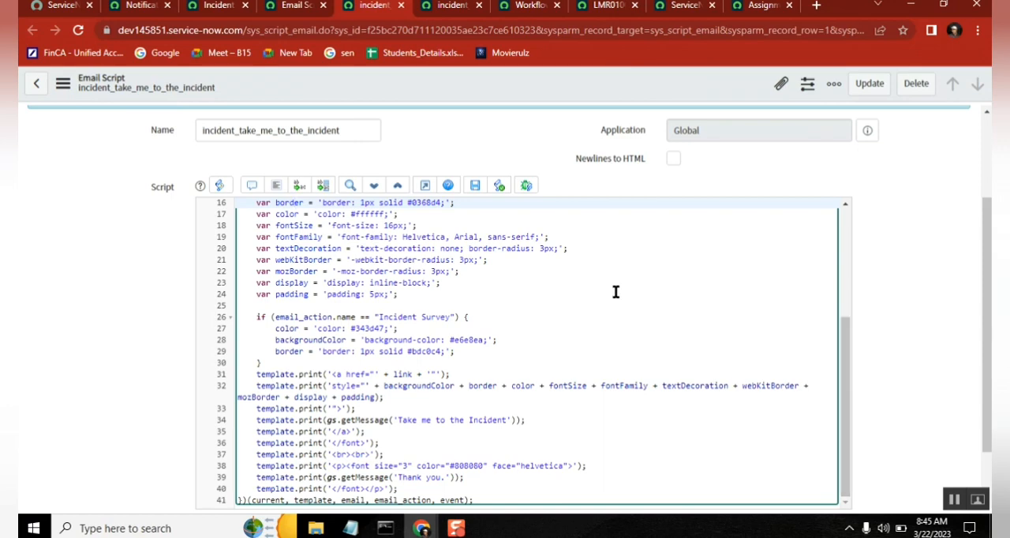
{"action": "double_click", "coordinate": [401, 376]}
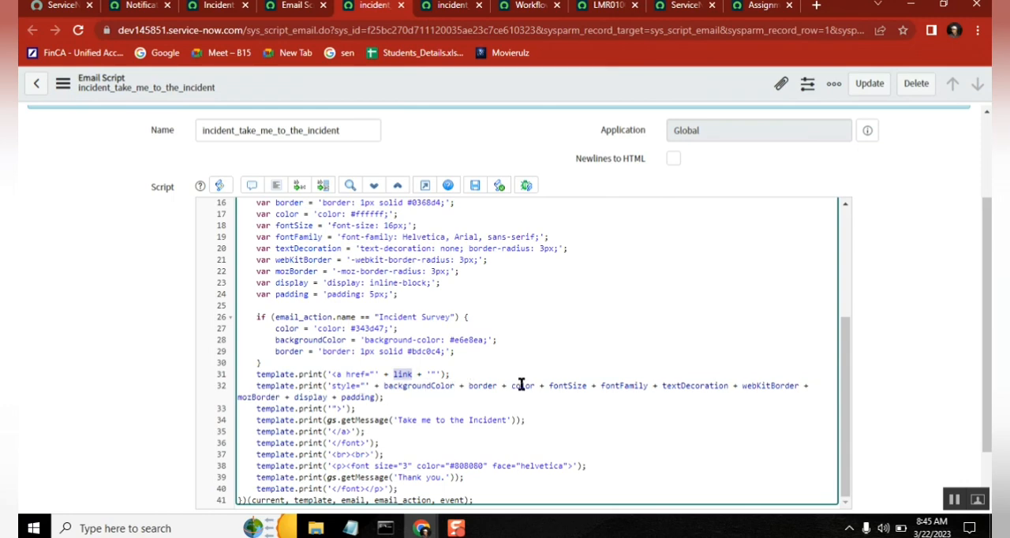
{"action": "left_click", "coordinate": [336, 406]}
{"action": "left_click", "coordinate": [378, 443]}
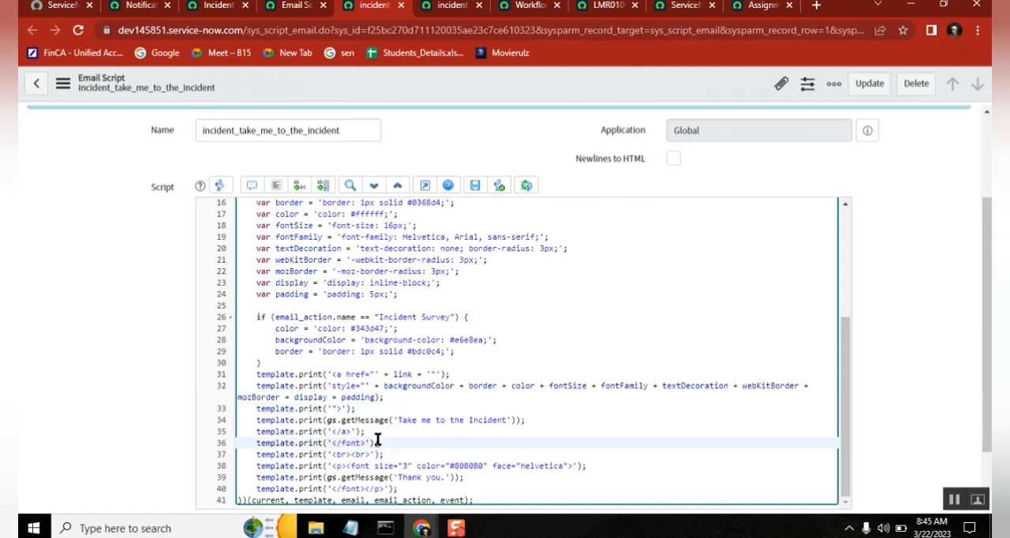
{"action": "key", "text": "Down"}
{"action": "key", "text": "Down"}
{"action": "key", "text": "Down"}
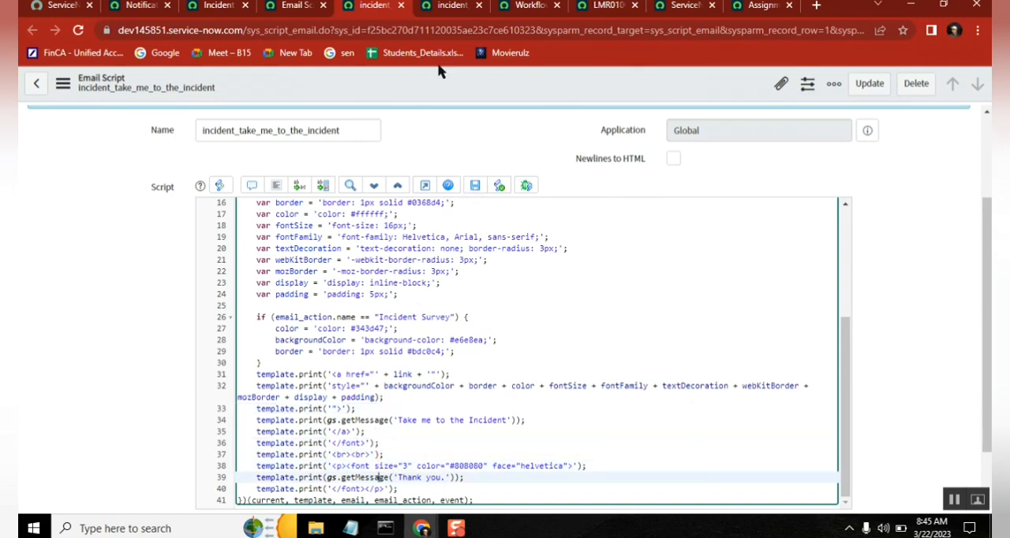
Step: Close the browser tabs of the incident_take_me_to_the_incident and incident_has_been_closed email scripts
{"action": "left_click", "coordinate": [401, 6]}
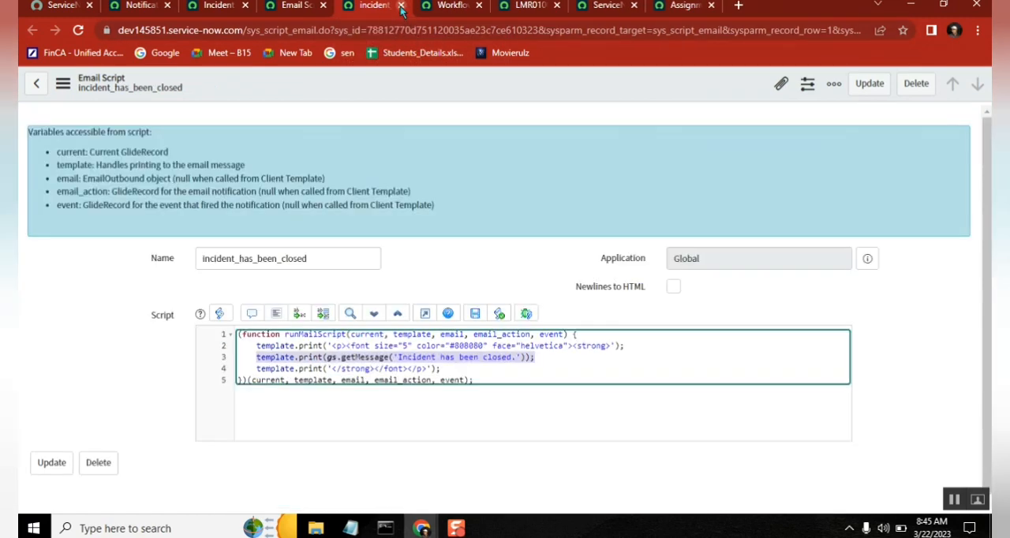
{"action": "left_click", "coordinate": [401, 5]}
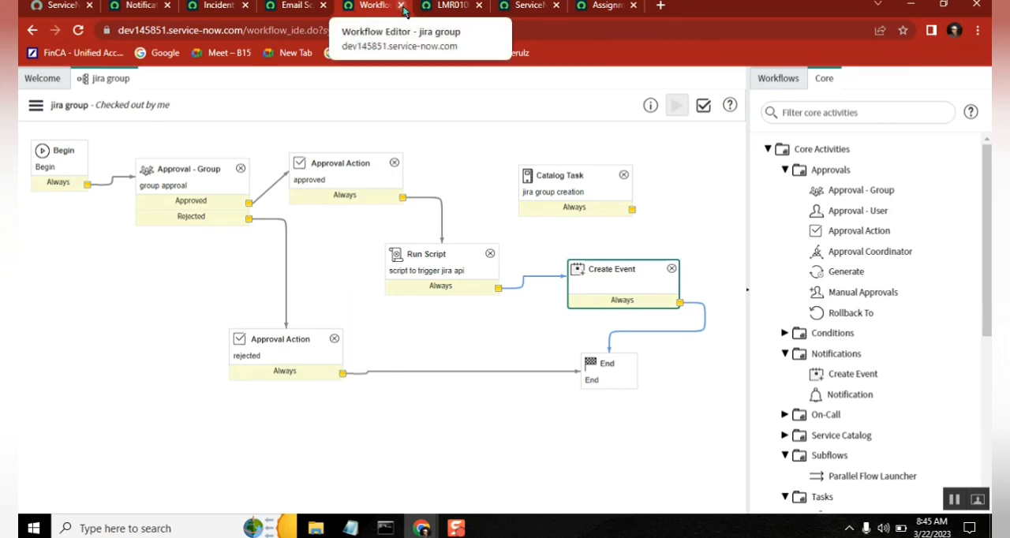
Step: Close the jira group workflow tab and review the Notepad notes on the event, its notification and the gs.eventQueue('leave.assignmentgroup', current, parm1, parm2) trigger
{"action": "left_click", "coordinate": [401, 6]}
{"action": "left_click", "coordinate": [351, 528]}
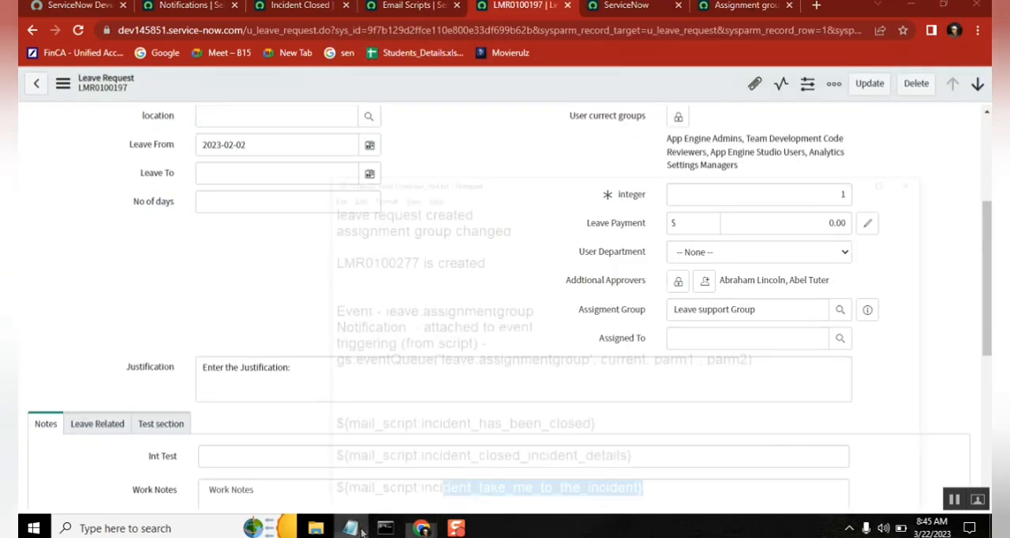
{"action": "double_click", "coordinate": [355, 250]}
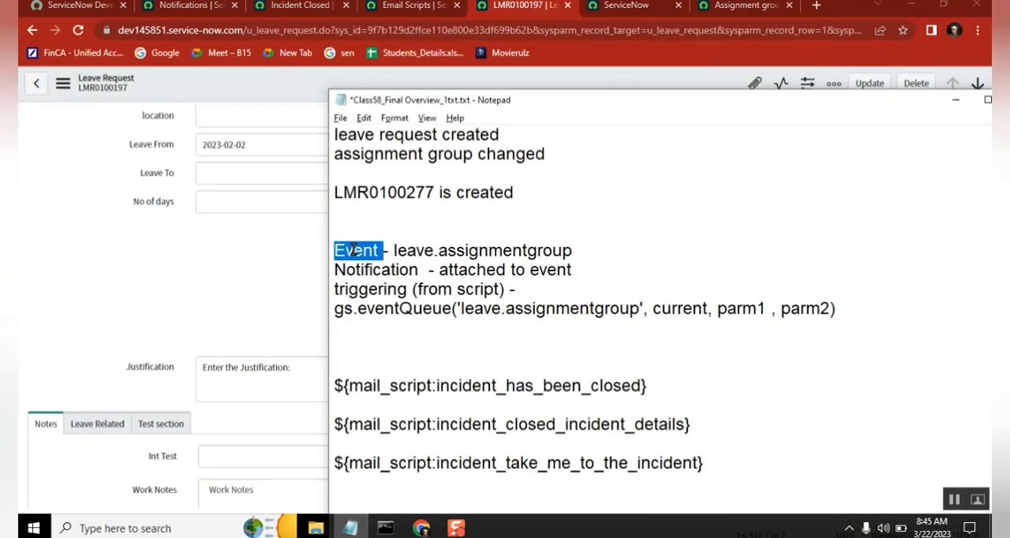
{"action": "double_click", "coordinate": [496, 308]}
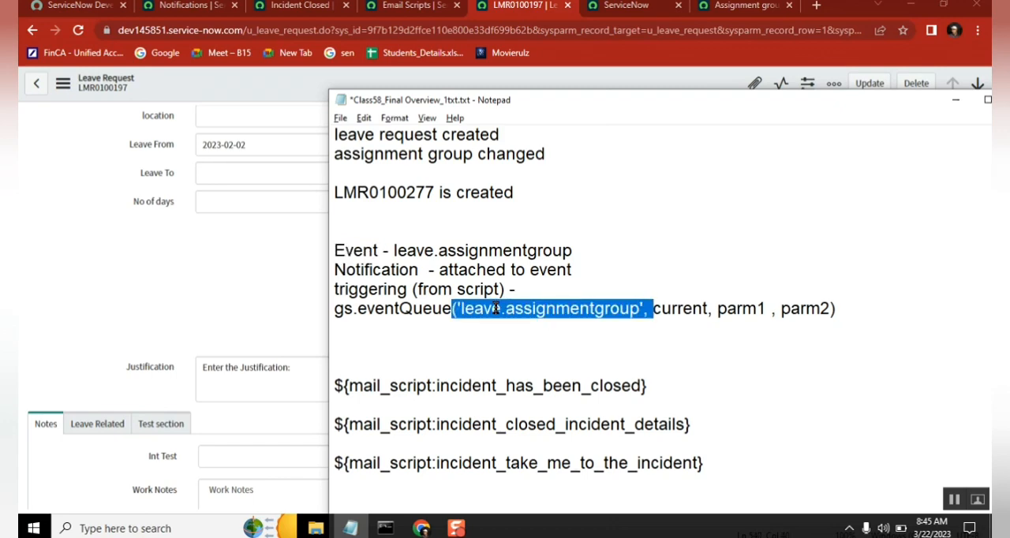
{"action": "double_click", "coordinate": [340, 309]}
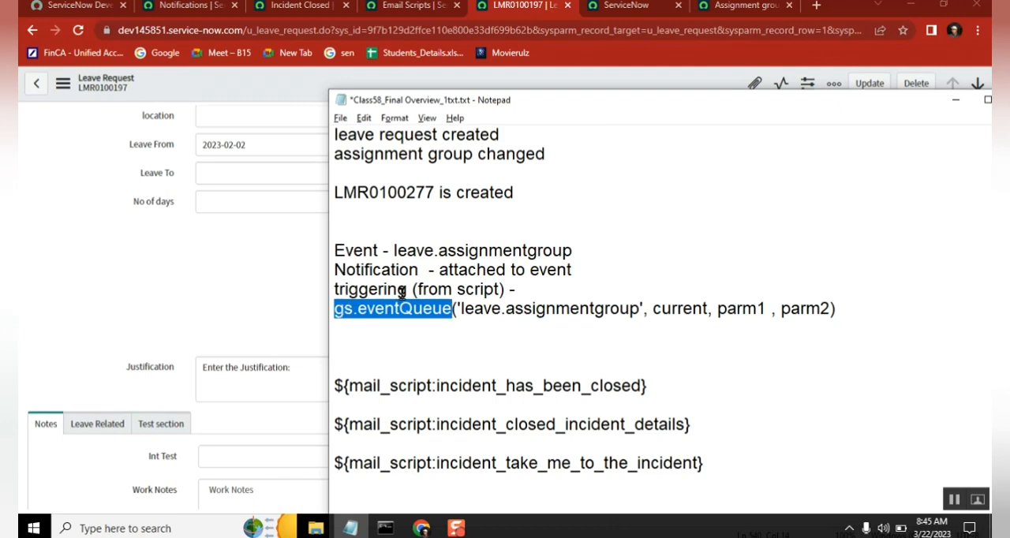
{"action": "left_click", "coordinate": [345, 313]}
{"action": "double_click", "coordinate": [359, 315]}
Step: Close the browser tabs of leave request LMR0100197, the ServiceNow home page and the assignment group record
{"action": "left_click", "coordinate": [567, 5]}
{"action": "left_click", "coordinate": [575, 112]}
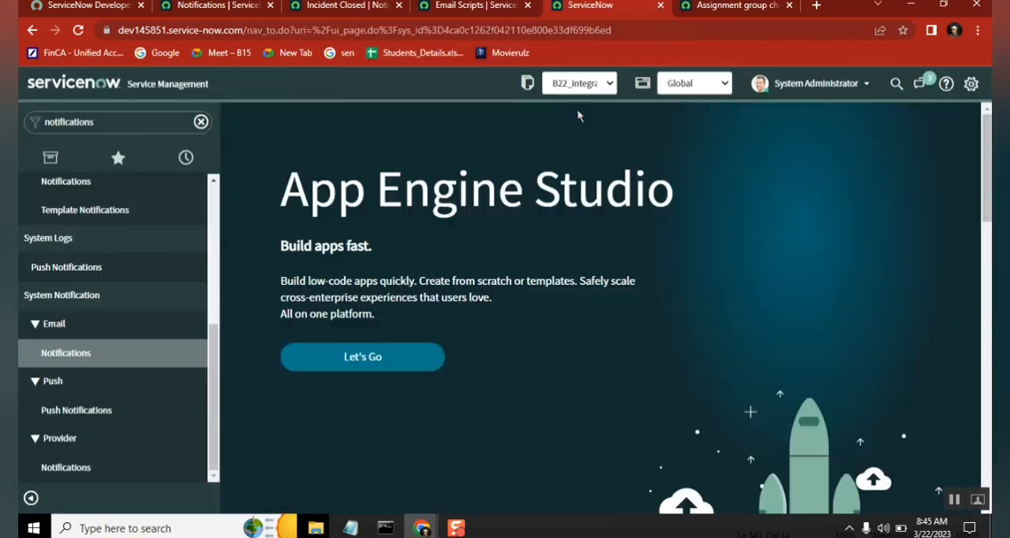
{"action": "left_click", "coordinate": [661, 6]}
{"action": "left_click", "coordinate": [660, 5]}
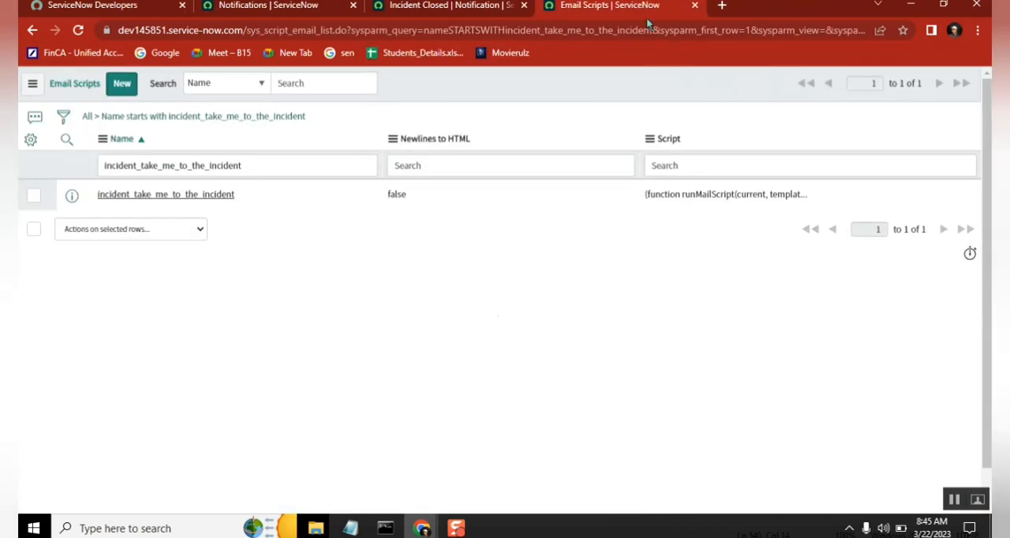